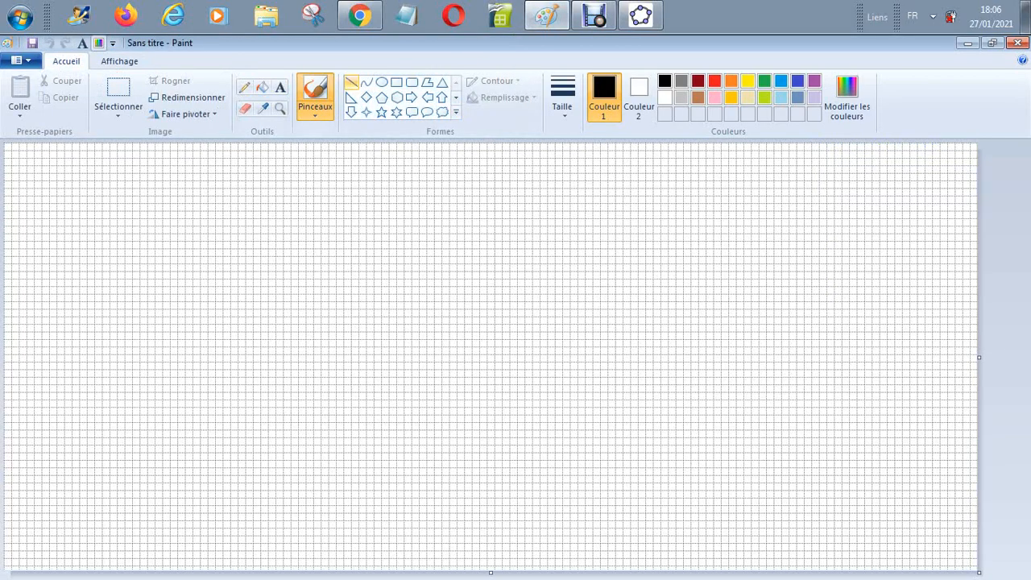
Draw a large black-outlined rectangle in the middle of the canvas, shift it slightly down and right, and deselect it
{"action": "left_click", "coordinate": [396, 81]}
{"action": "mouse_move", "coordinate": [249, 200]}
{"action": "left_mouse_down"}
{"action": "mouse_move", "coordinate": [490, 306]}
{"action": "mouse_move", "coordinate": [585, 367]}
{"action": "left_mouse_up"}
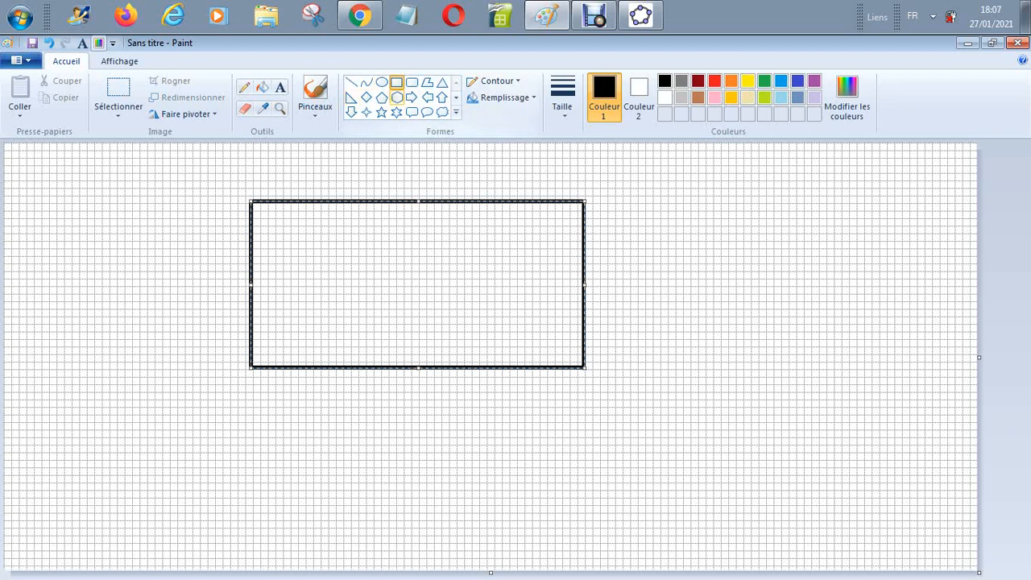
{"action": "left_click_drag", "start_coordinate": [417, 284], "coordinate": [436, 296]}
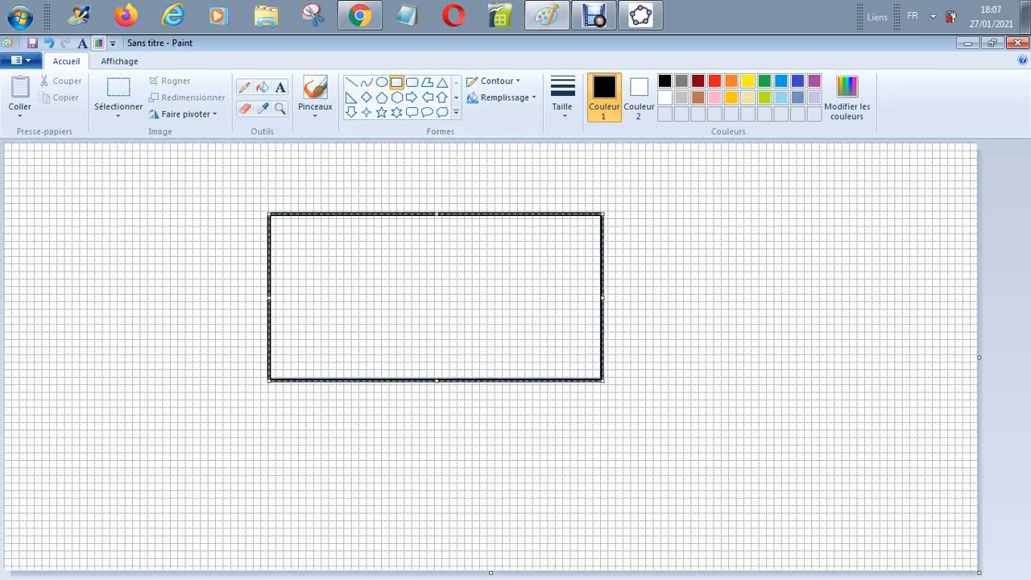
{"action": "left_click", "coordinate": [725, 452]}
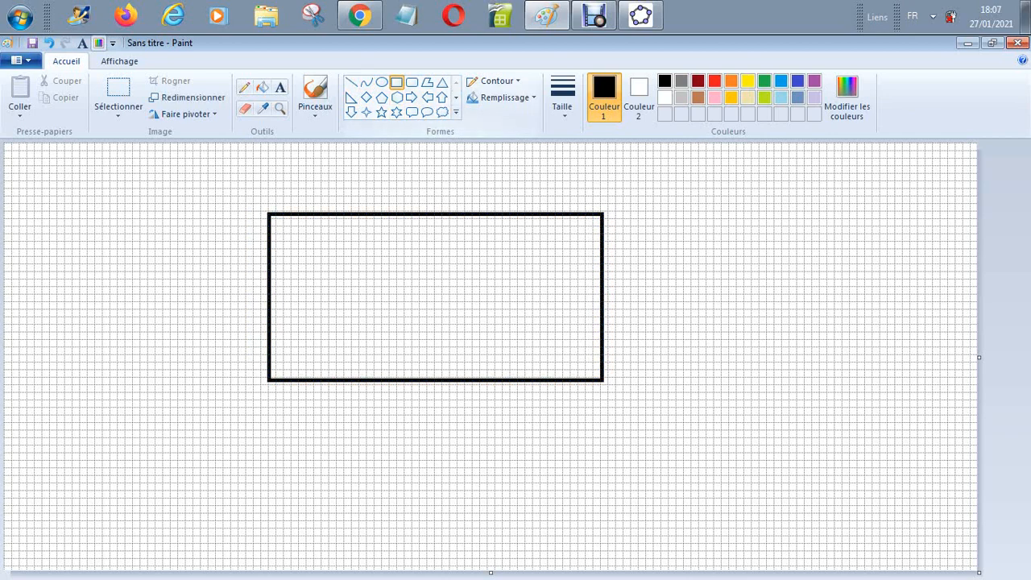
Draw a tall rectangle inside the large one near its right edge, and a wide rectangle filling the area beside it
{"action": "left_click_drag", "start_coordinate": [526, 223], "coordinate": [596, 338]}
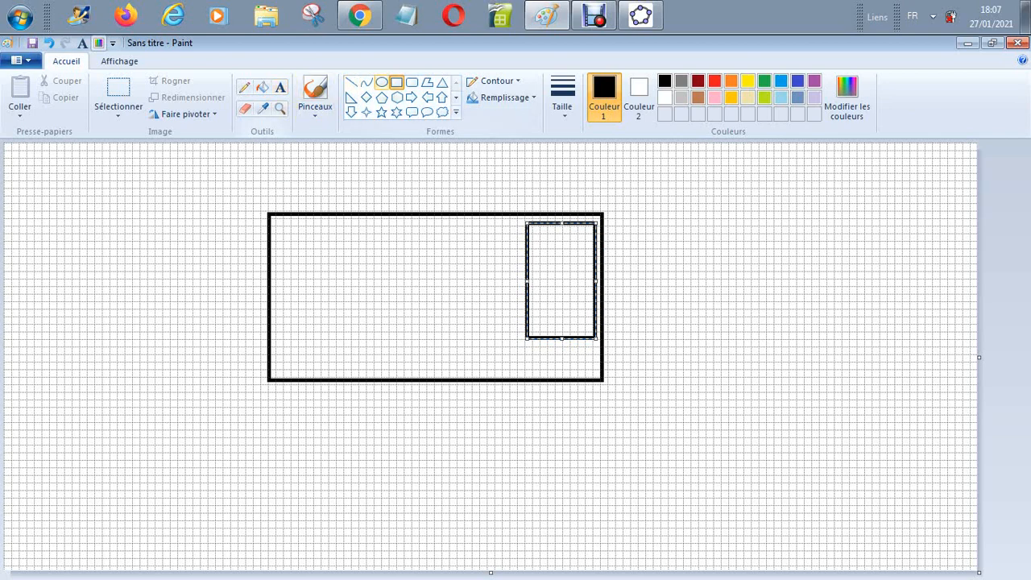
{"action": "left_click", "coordinate": [395, 81]}
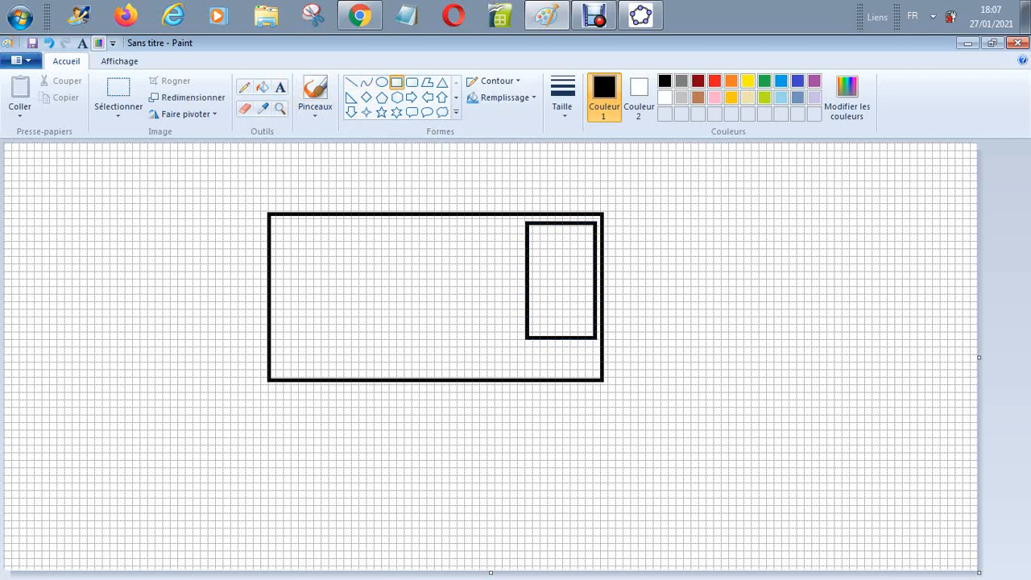
{"action": "mouse_move", "coordinate": [283, 233]}
{"action": "left_mouse_down"}
{"action": "mouse_move", "coordinate": [440, 318]}
{"action": "mouse_move", "coordinate": [515, 344]}
{"action": "left_mouse_up"}
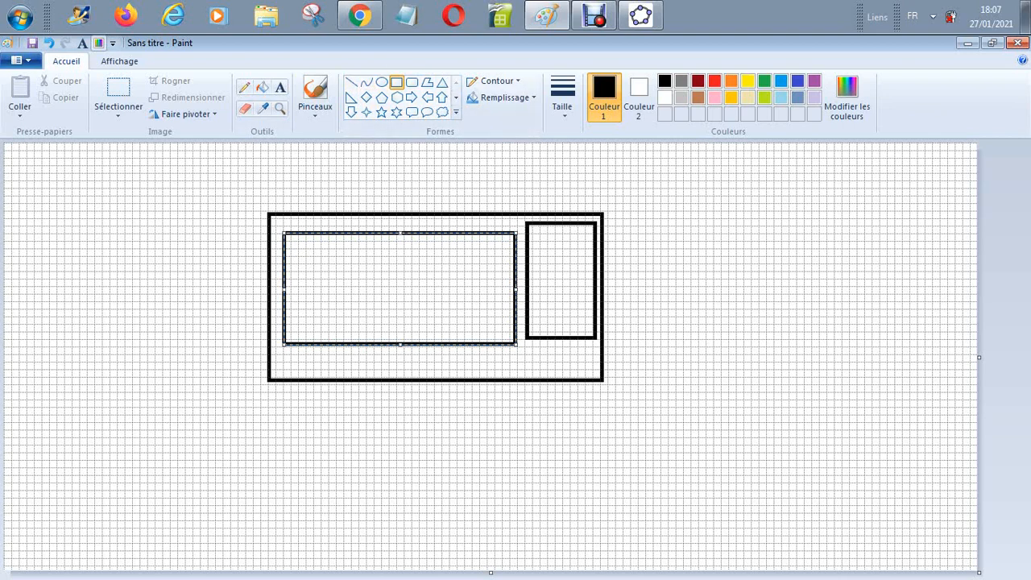
{"action": "key", "text": "Escape"}
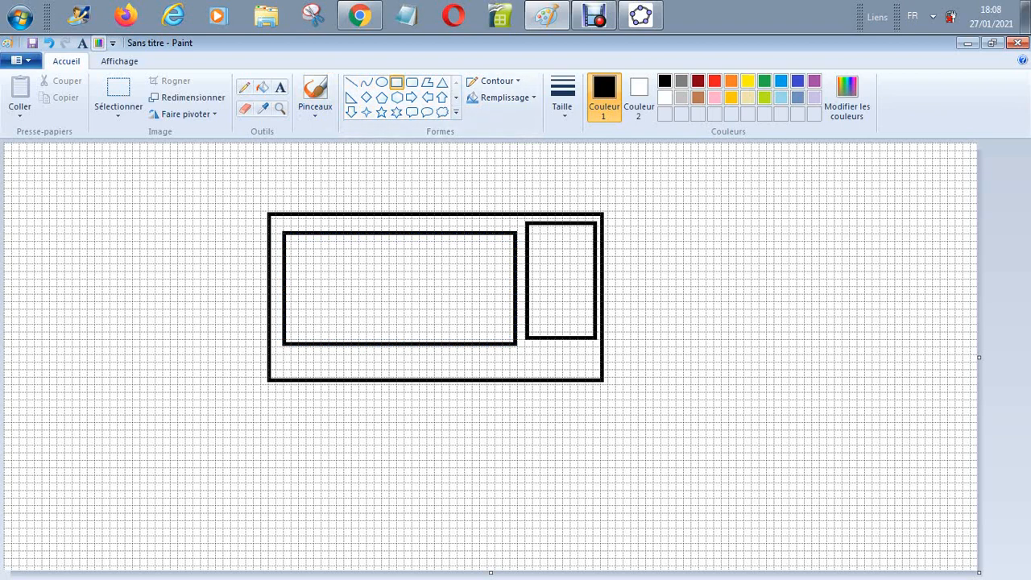
Draw a narrow bar along the top inside the wide rectangle and a thin strip above it, fitted under the outer frame's top edge
{"action": "mouse_move", "coordinate": [291, 239]}
{"action": "left_mouse_down"}
{"action": "mouse_move", "coordinate": [376, 257]}
{"action": "mouse_move", "coordinate": [500, 257]}
{"action": "left_mouse_up"}
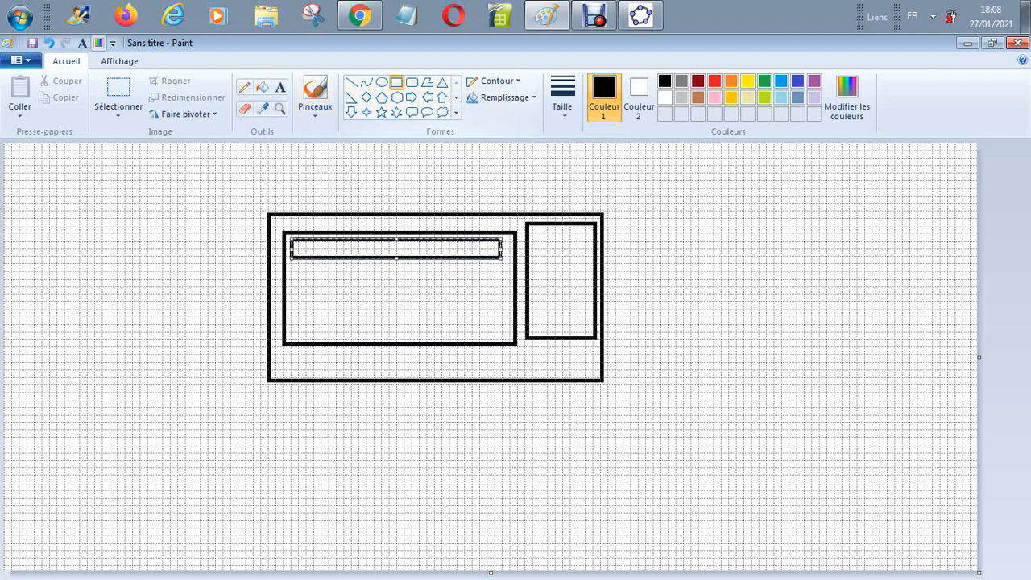
{"action": "left_click_drag", "start_coordinate": [293, 196], "coordinate": [498, 227]}
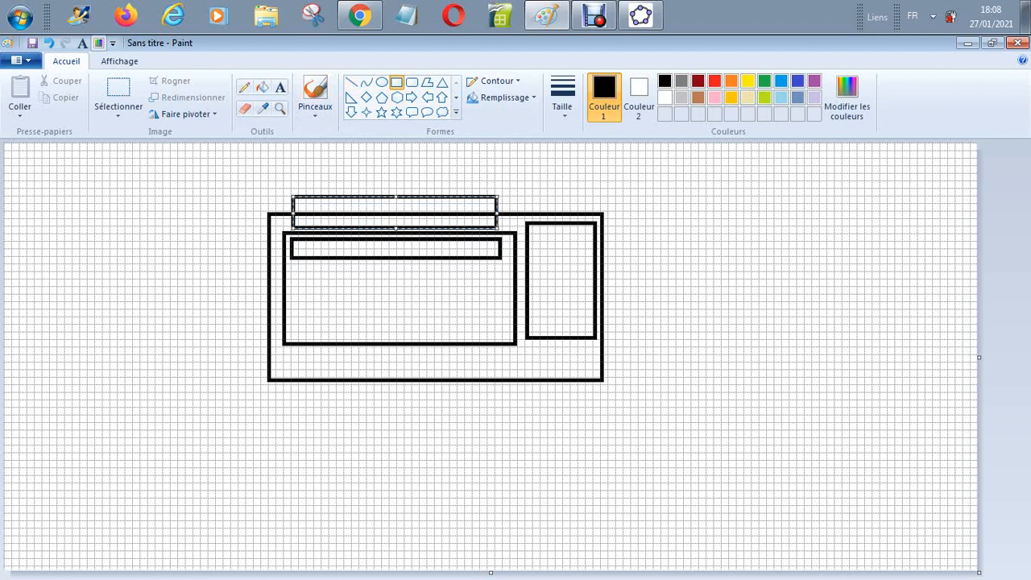
{"action": "left_click_drag", "start_coordinate": [395, 197], "coordinate": [395, 216]}
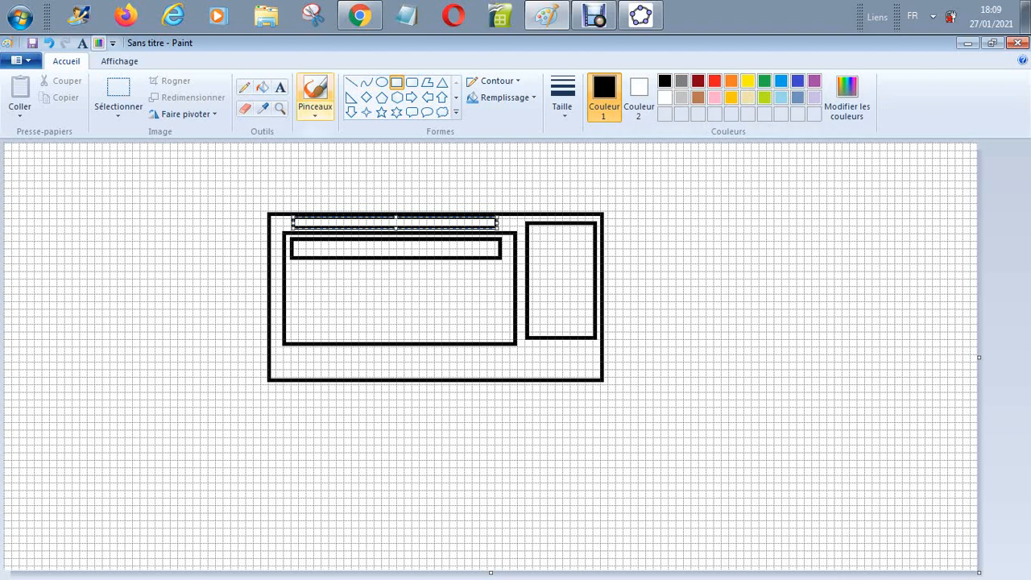
Pencil a small square in the tall rectangle's upper-left corner with an arrow to a handwritten CALC label, and set the second line thickness
{"action": "left_click", "coordinate": [244, 87]}
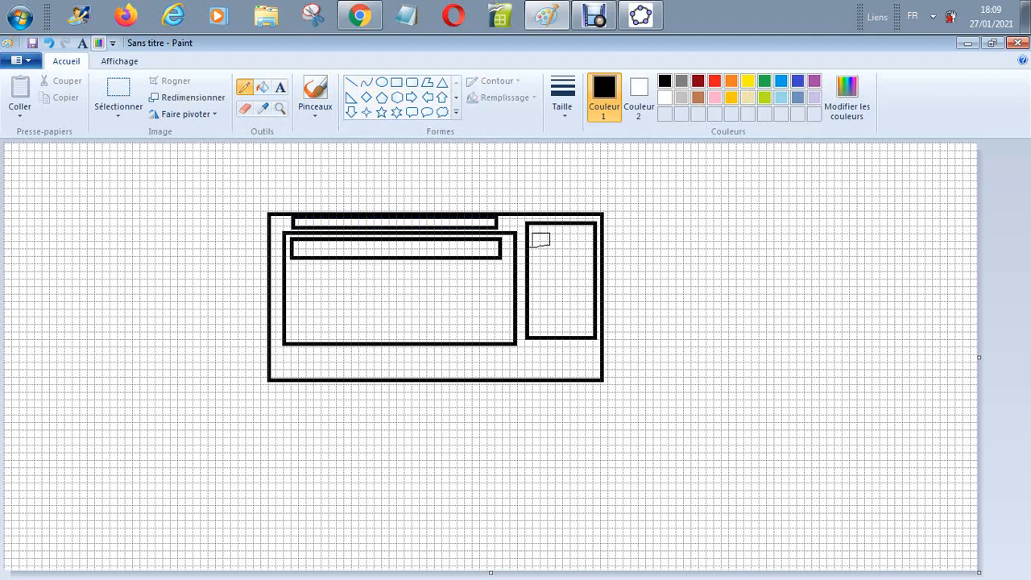
{"action": "mouse_move", "coordinate": [533, 245]}
{"action": "left_mouse_down"}
{"action": "mouse_move", "coordinate": [686, 202]}
{"action": "mouse_move", "coordinate": [676, 211]}
{"action": "left_mouse_up"}
{"action": "mouse_move", "coordinate": [735, 177]}
{"action": "left_mouse_down"}
{"action": "mouse_move", "coordinate": [735, 206]}
{"action": "mouse_move", "coordinate": [754, 183]}
{"action": "mouse_move", "coordinate": [763, 204]}
{"action": "mouse_move", "coordinate": [802, 204]}
{"action": "left_mouse_up"}
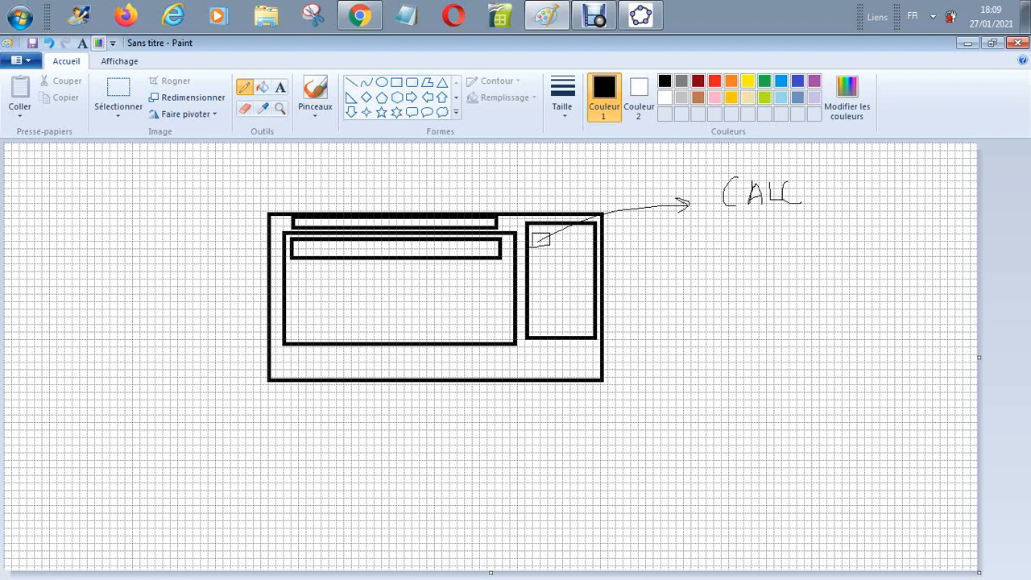
{"action": "left_click", "coordinate": [562, 97]}
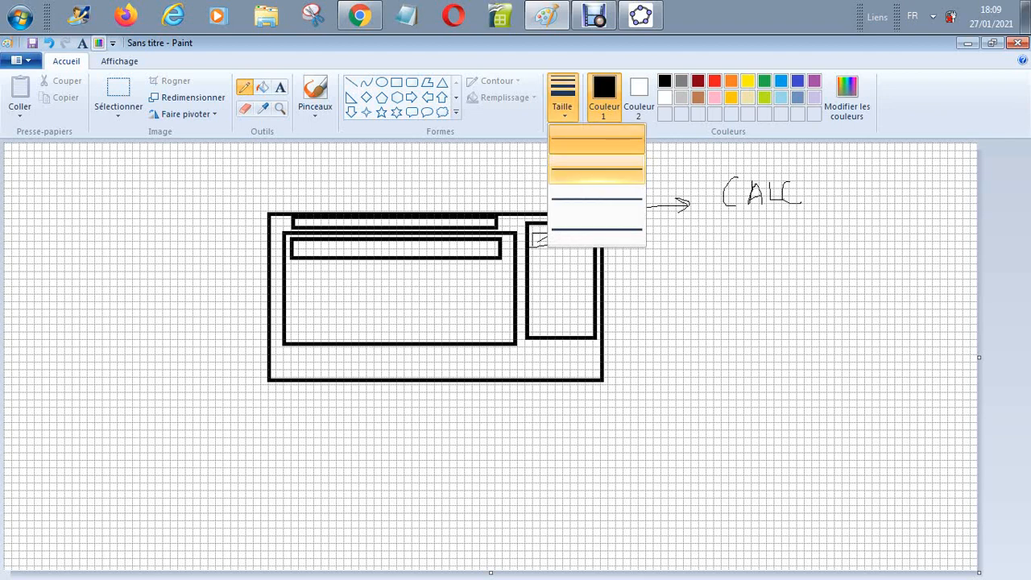
{"action": "left_click", "coordinate": [596, 169]}
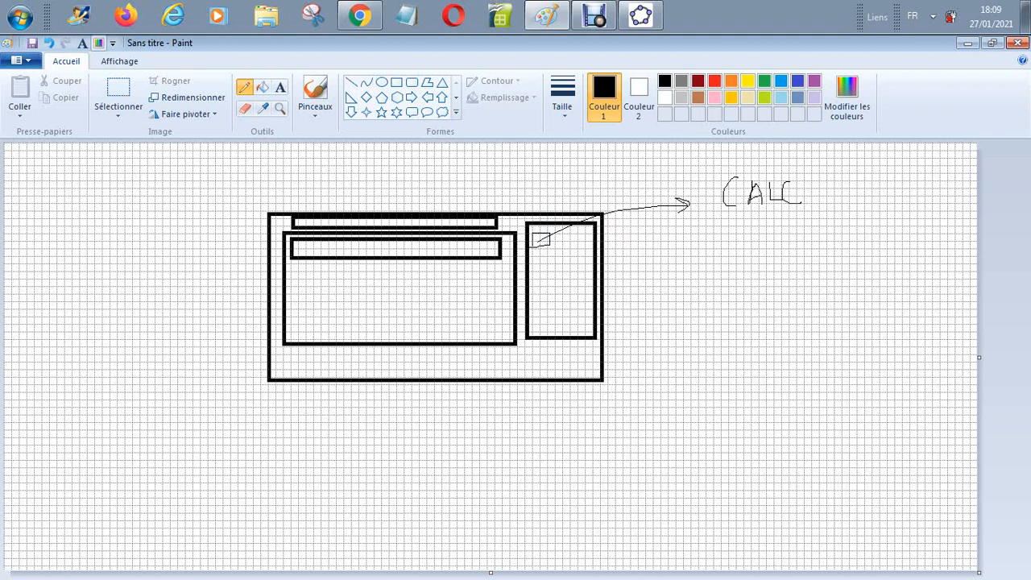
Launch the Windows calculator and switch to GeoGebra Classique, closing its view chooser and virtual keyboard
{"action": "key", "text": "XF86Calculator"}
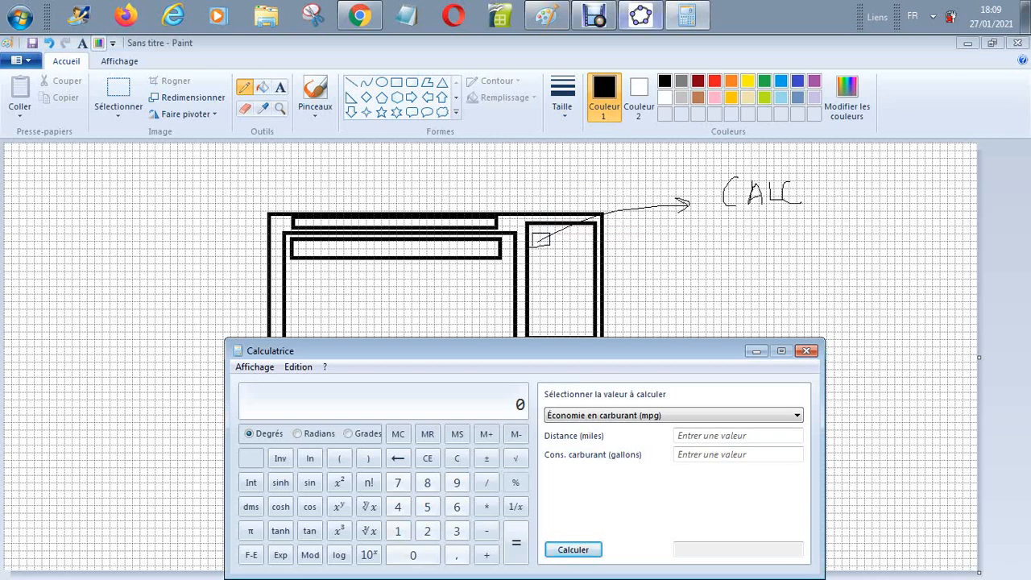
{"action": "left_click", "coordinate": [641, 16]}
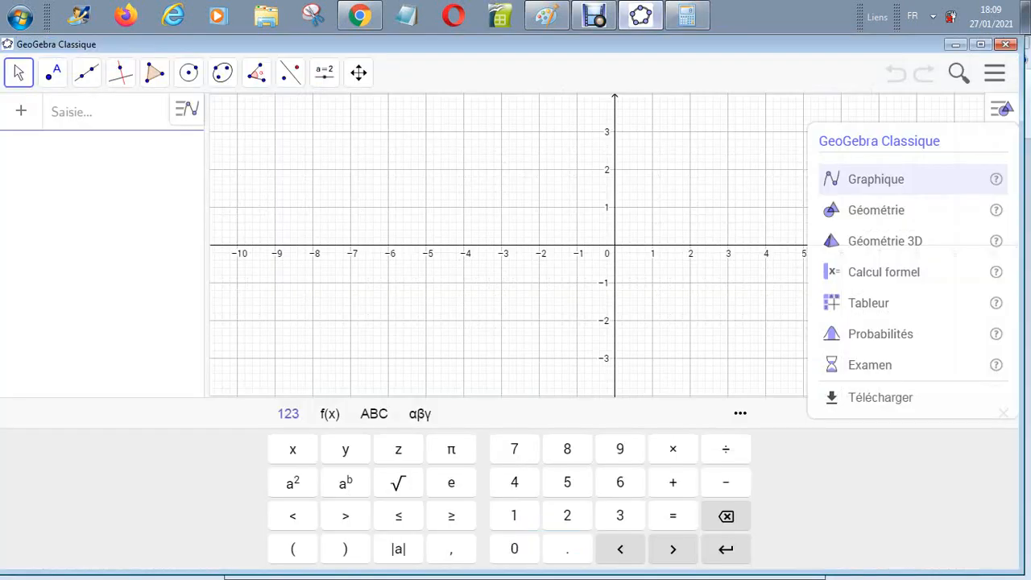
{"action": "key", "text": "Escape"}
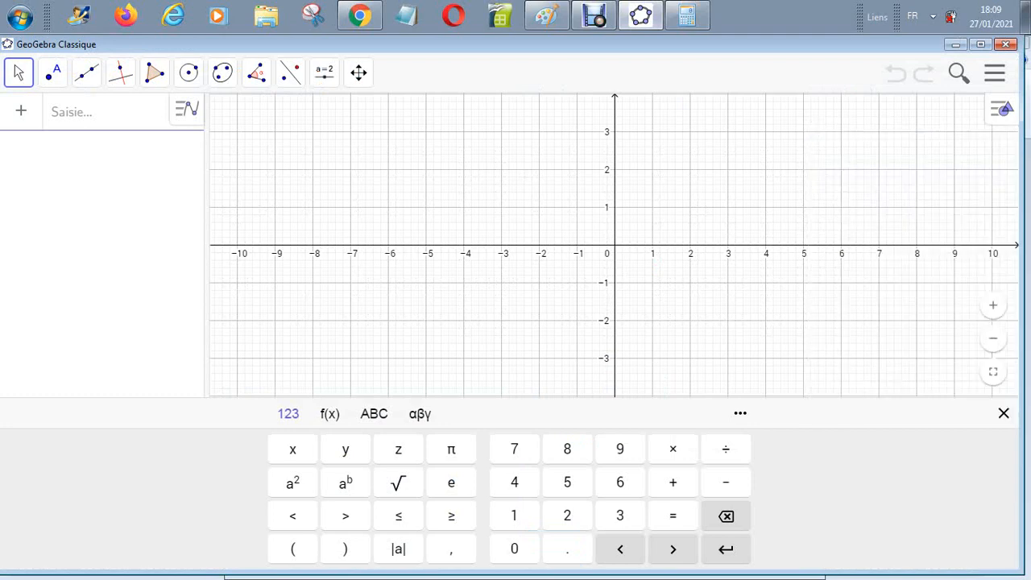
{"action": "left_click", "coordinate": [1004, 413]}
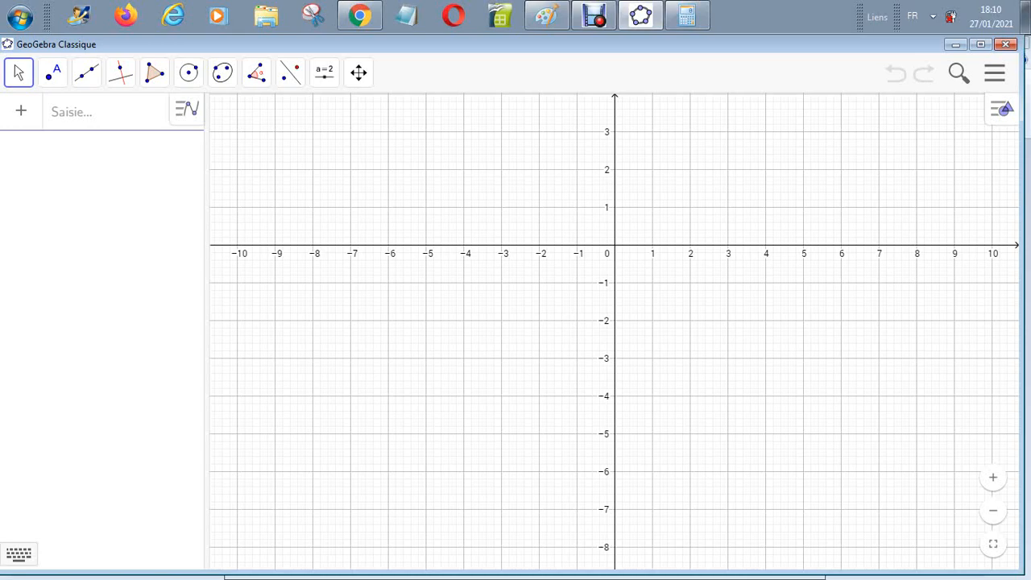
Switch to Paint, minimize and reopen its window, and toggle it between the reduced and maximized sizes
{"action": "left_click", "coordinate": [547, 16]}
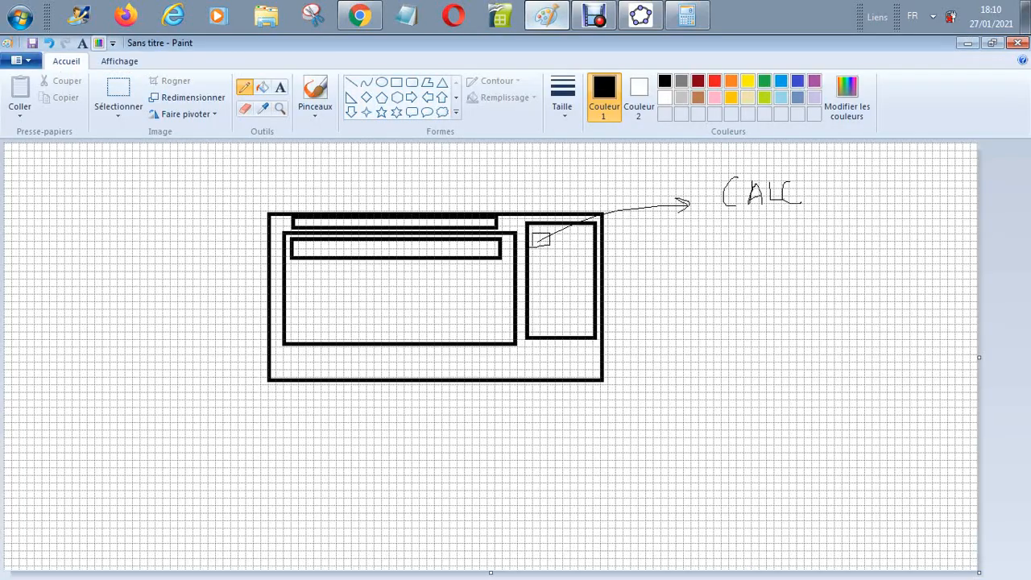
{"action": "left_click", "coordinate": [967, 43]}
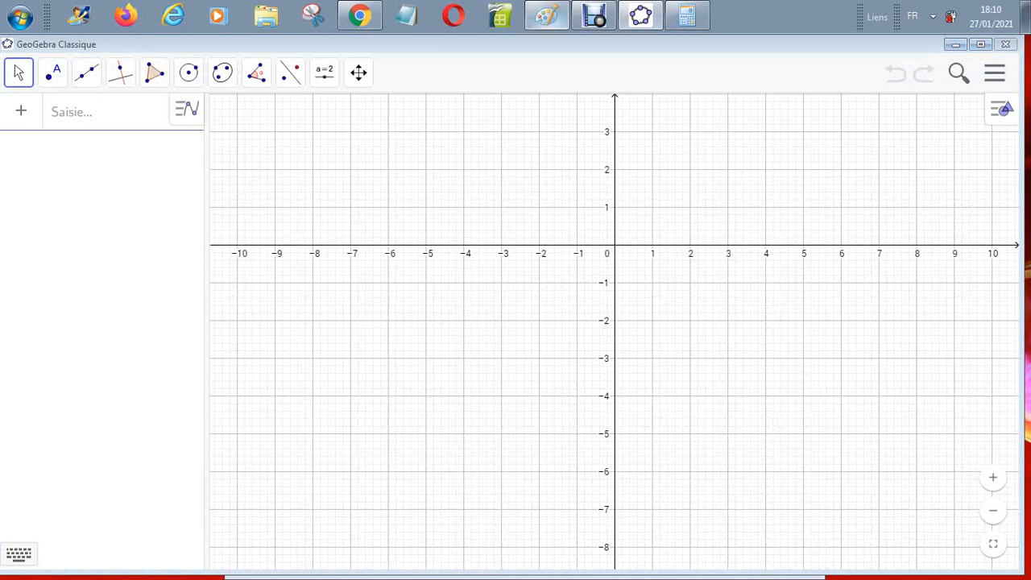
{"action": "left_click", "coordinate": [547, 16]}
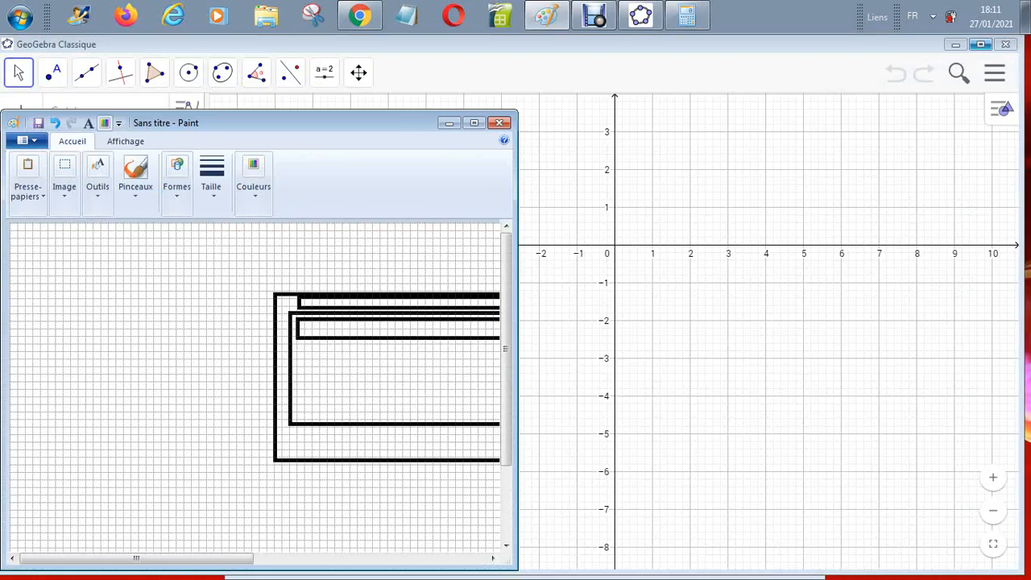
{"action": "left_click", "coordinate": [993, 42]}
{"action": "left_click", "coordinate": [474, 122]}
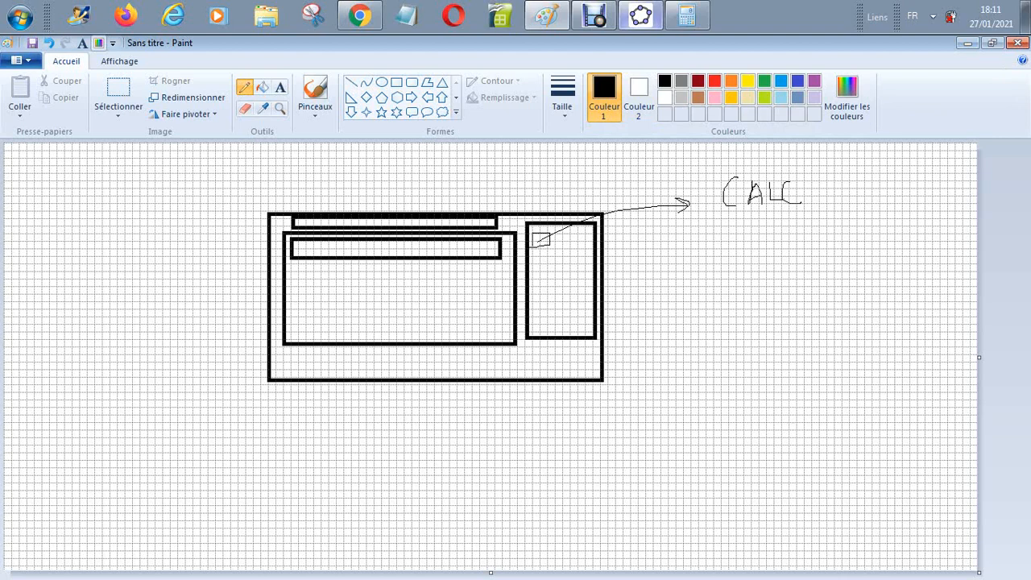
Switch to GeoGebra and pan the graphics view down and to the left so the first quadrant fills more of it
{"action": "left_click", "coordinate": [641, 15]}
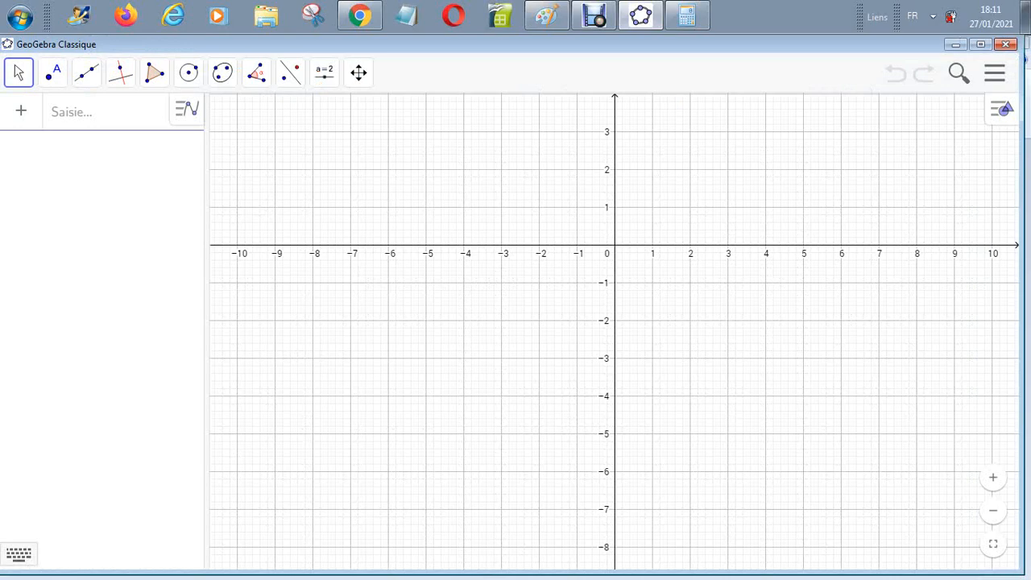
{"action": "left_click_drag", "start_coordinate": [685, 323], "coordinate": [568, 437]}
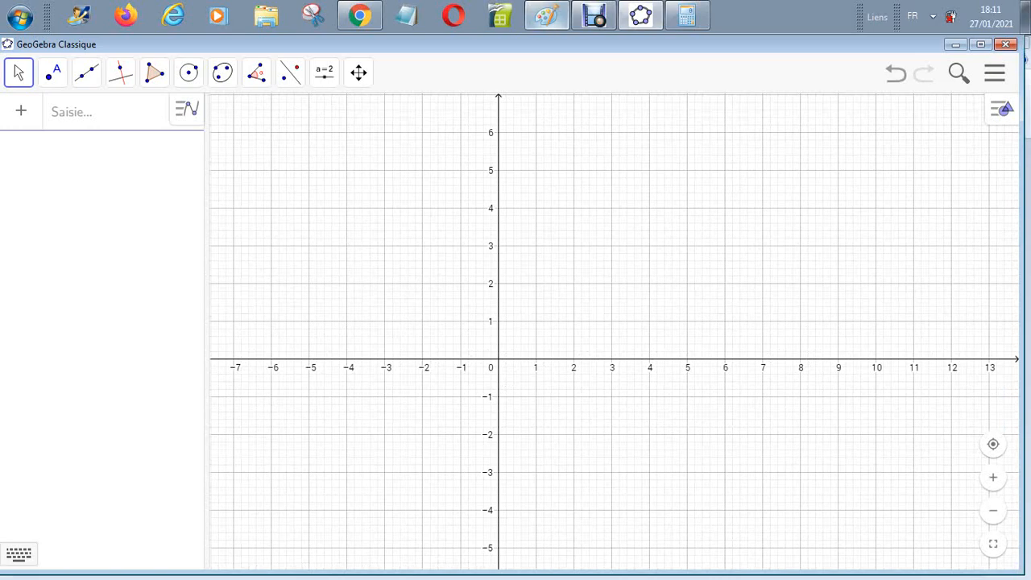
Switch to Paint and draw a small touchpad rectangle below the wide one, penciling its two buttons and a pointing arrow
{"action": "left_click", "coordinate": [546, 16]}
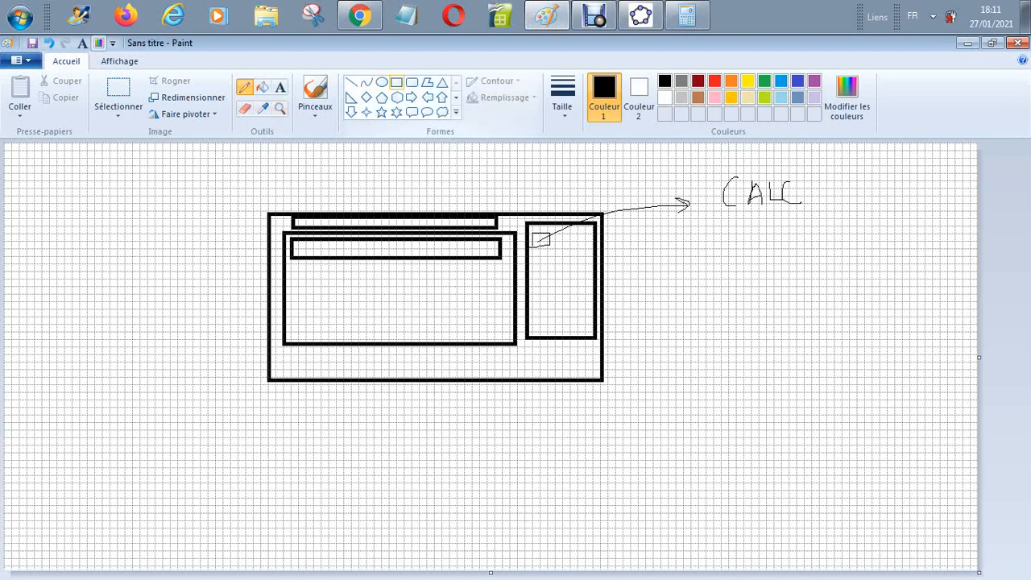
{"action": "left_click", "coordinate": [397, 82]}
{"action": "mouse_move", "coordinate": [393, 346]}
{"action": "left_mouse_down"}
{"action": "mouse_move", "coordinate": [423, 372]}
{"action": "mouse_move", "coordinate": [453, 375]}
{"action": "left_mouse_up"}
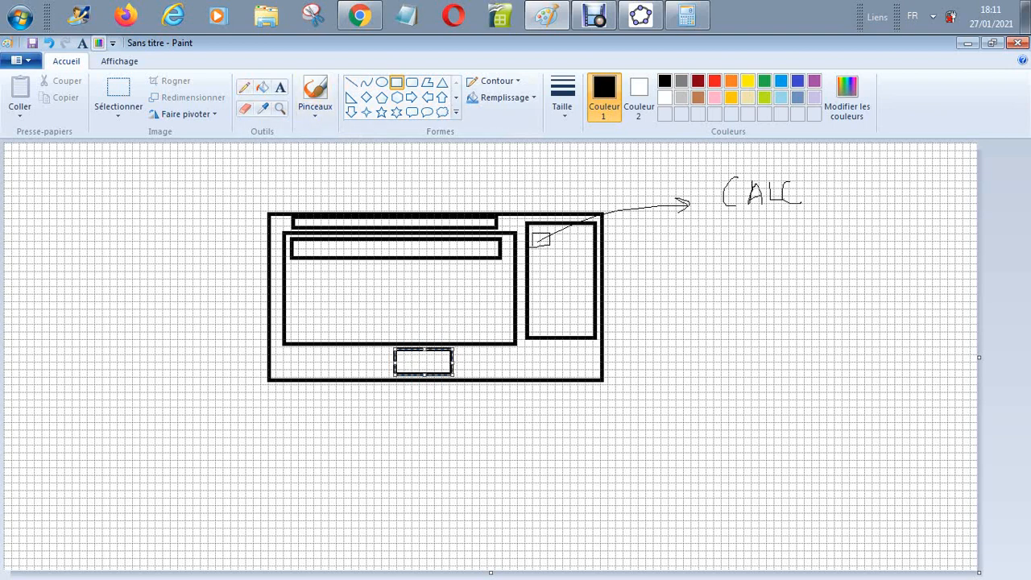
{"action": "left_click", "coordinate": [245, 86]}
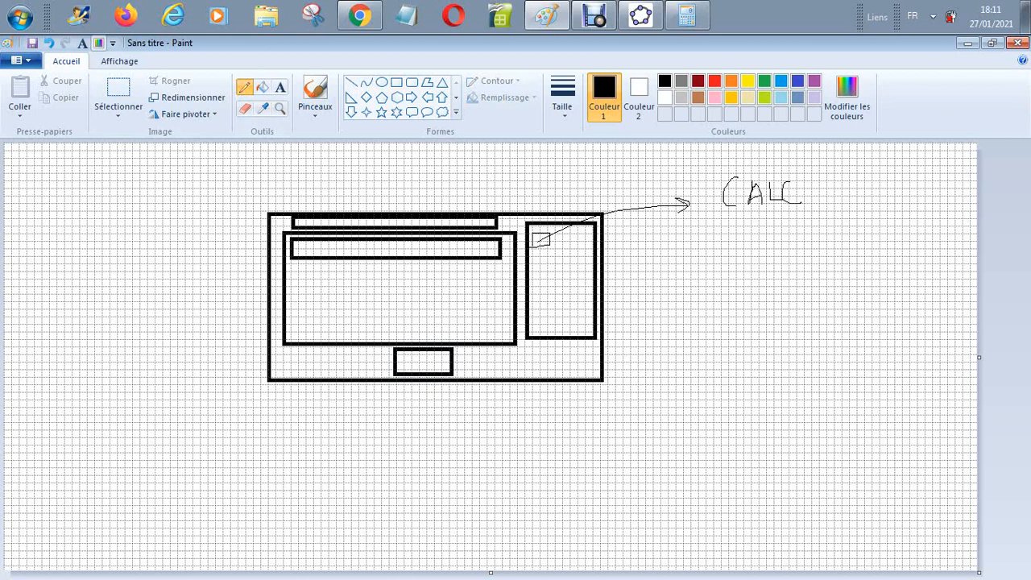
{"action": "mouse_move", "coordinate": [415, 363]}
{"action": "left_mouse_down"}
{"action": "mouse_move", "coordinate": [401, 370]}
{"action": "mouse_move", "coordinate": [427, 372]}
{"action": "mouse_move", "coordinate": [422, 360]}
{"action": "left_mouse_up"}
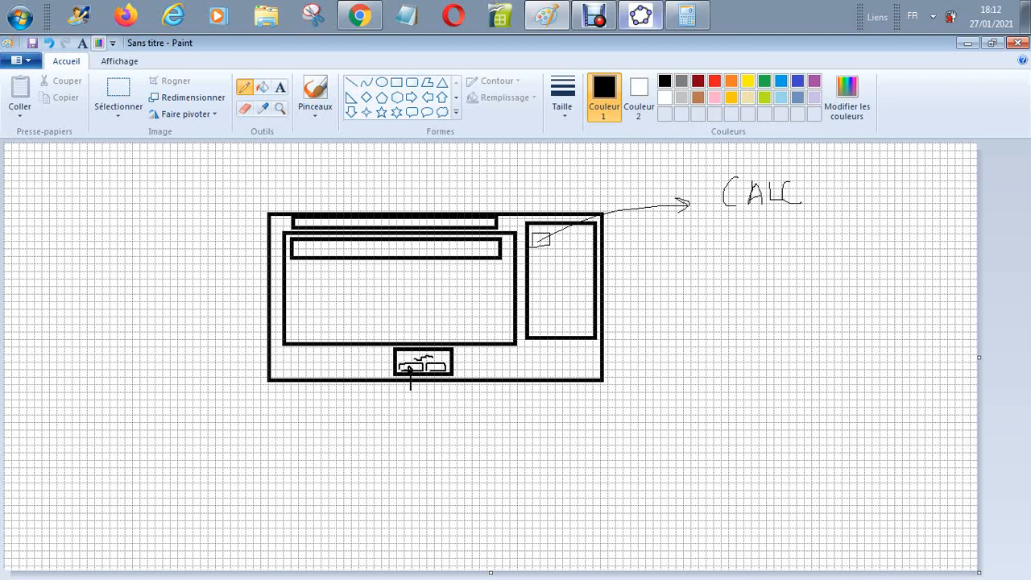
Switch to GeoGebra, pan the graph slightly up and right, and widen the algebra view to nearly half the window
{"action": "left_click", "coordinate": [640, 16]}
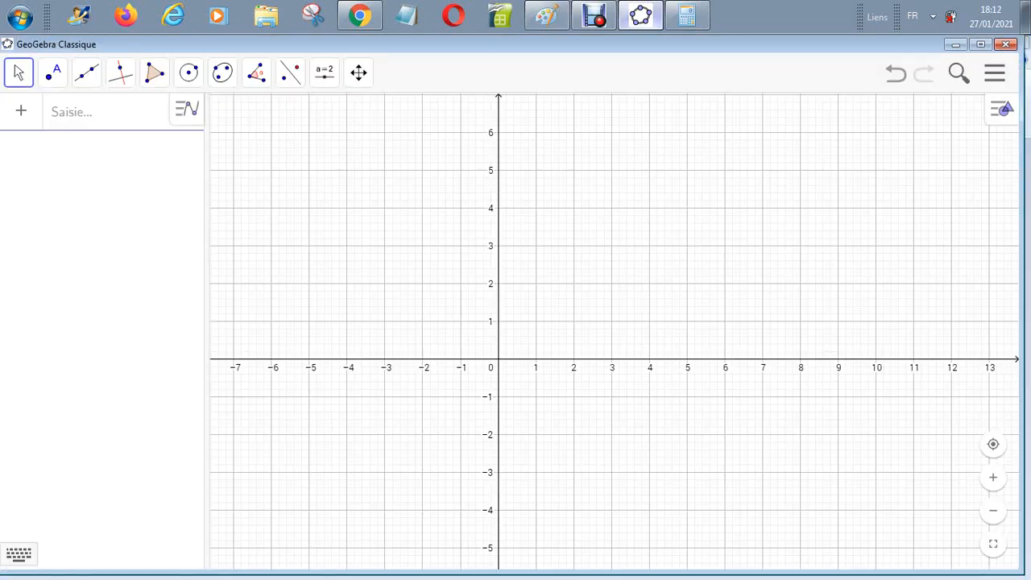
{"action": "left_click_drag", "start_coordinate": [614, 323], "coordinate": [633, 290]}
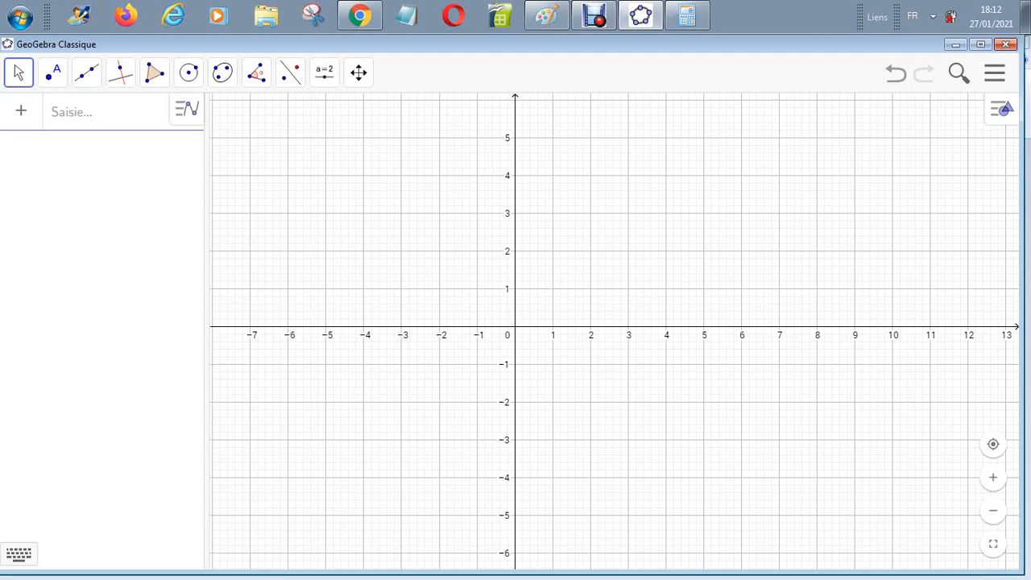
{"action": "left_click", "coordinate": [88, 112]}
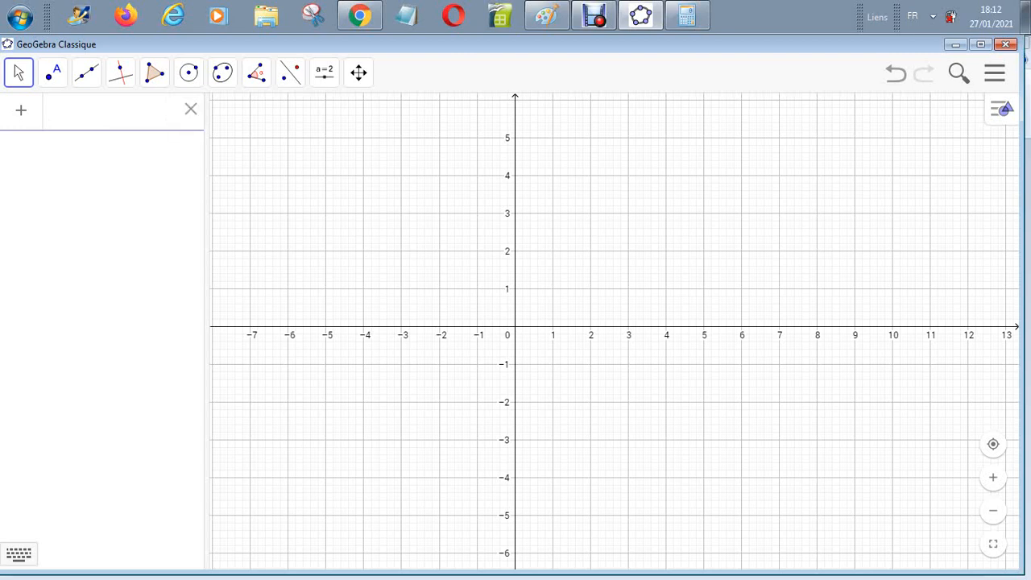
{"action": "left_click_drag", "start_coordinate": [207, 323], "coordinate": [441, 322]}
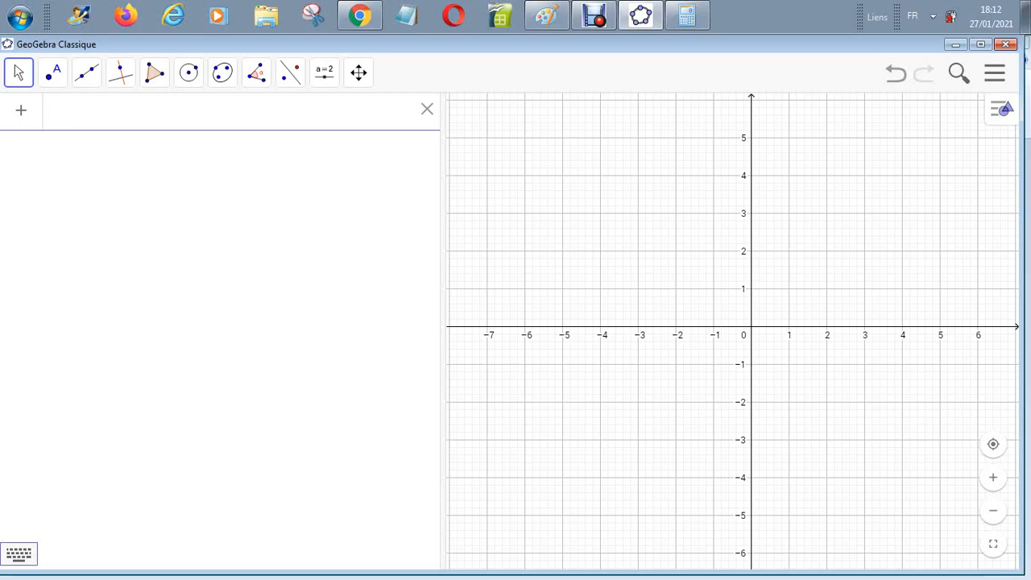
Open GeoGebra's virtual keyboard and look through its letter, Greek and function layouts
{"action": "left_click", "coordinate": [18, 554]}
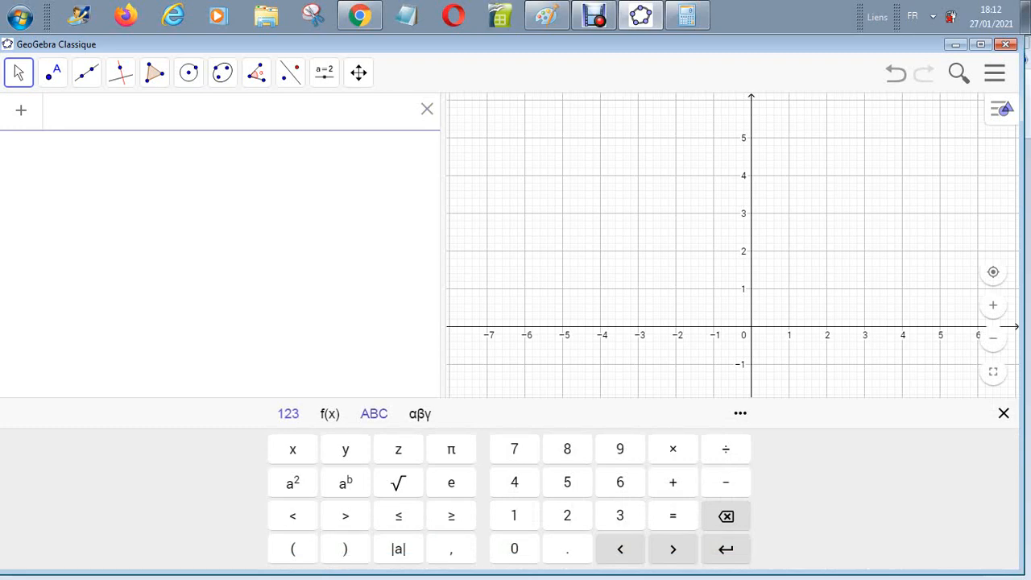
{"action": "left_click", "coordinate": [374, 414]}
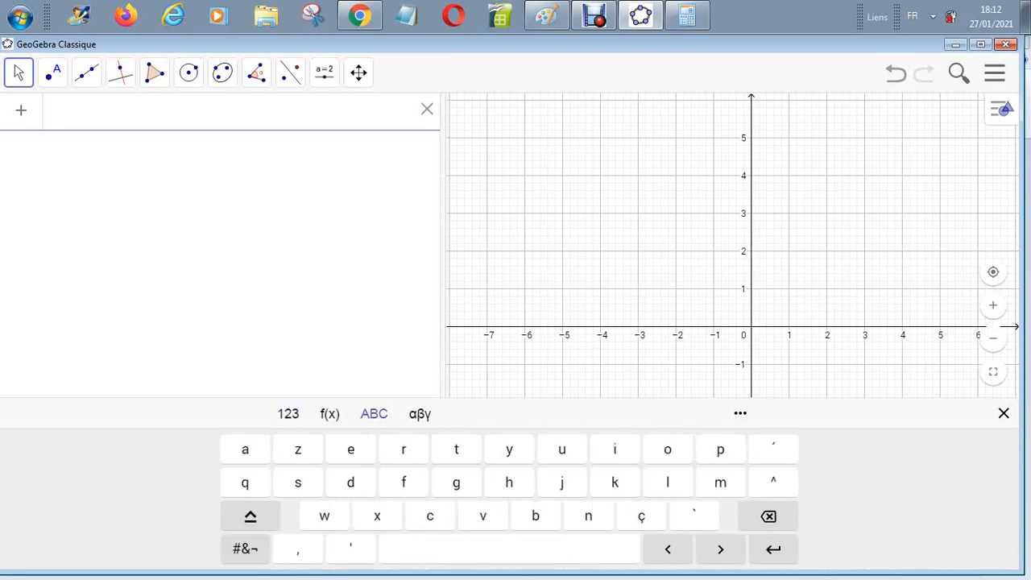
{"action": "left_click", "coordinate": [420, 414]}
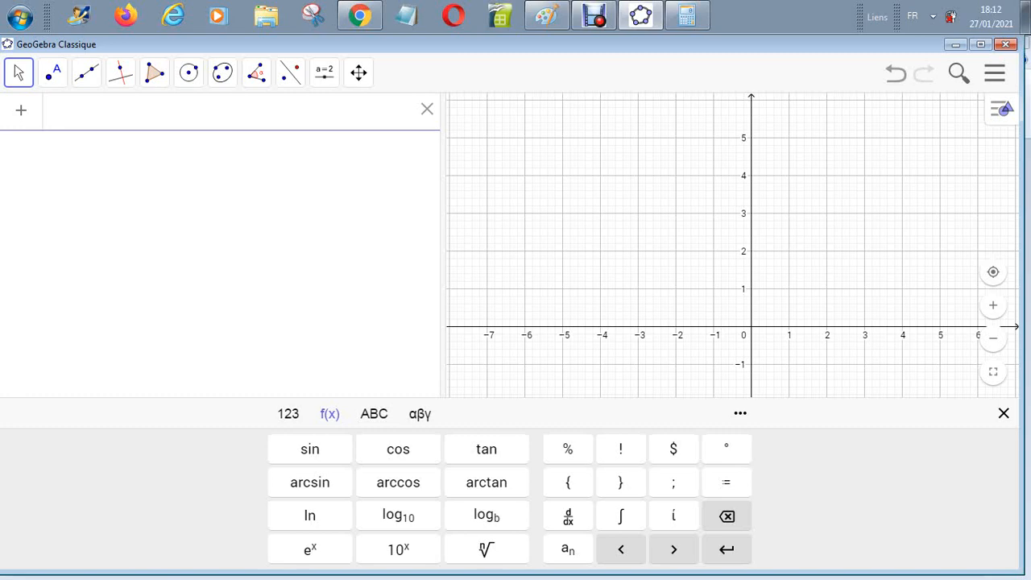
{"action": "type", "text": "tan ( "}
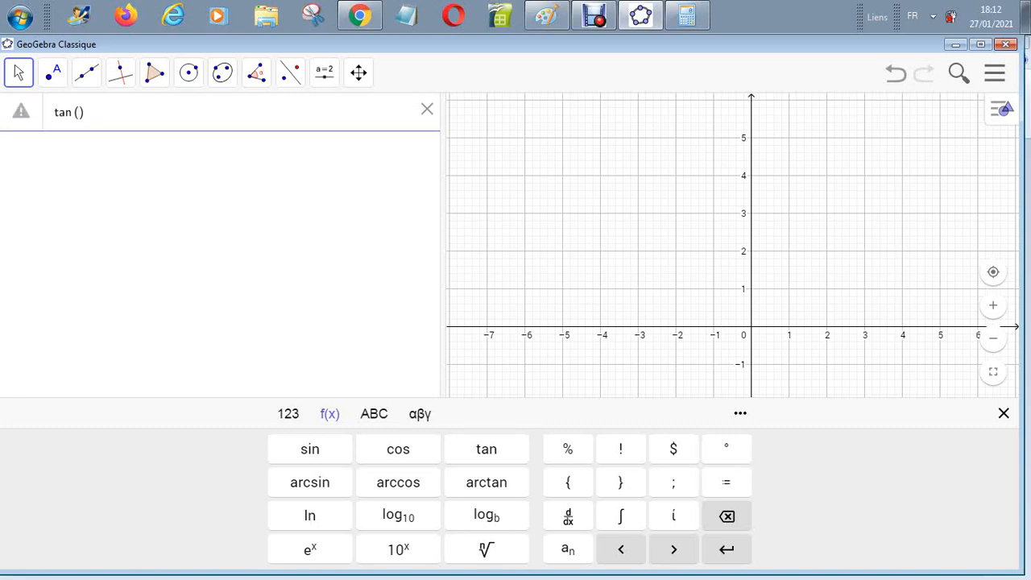
{"action": "type", "text": ")"}
{"action": "key", "text": "BackSpace"}
{"action": "key", "text": "BackSpace"}
{"action": "key", "text": "BackSpace"}
{"action": "key", "text": "BackSpace"}
Enter tan(45°) as a new expression in the algebra view
{"action": "type", "text": "tan "}
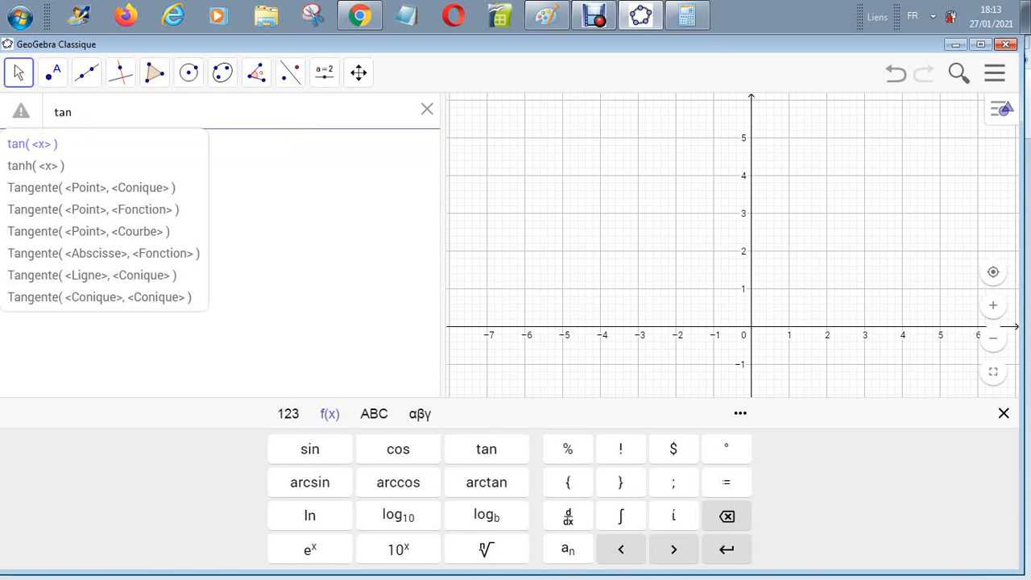
{"action": "type", "text": "("}
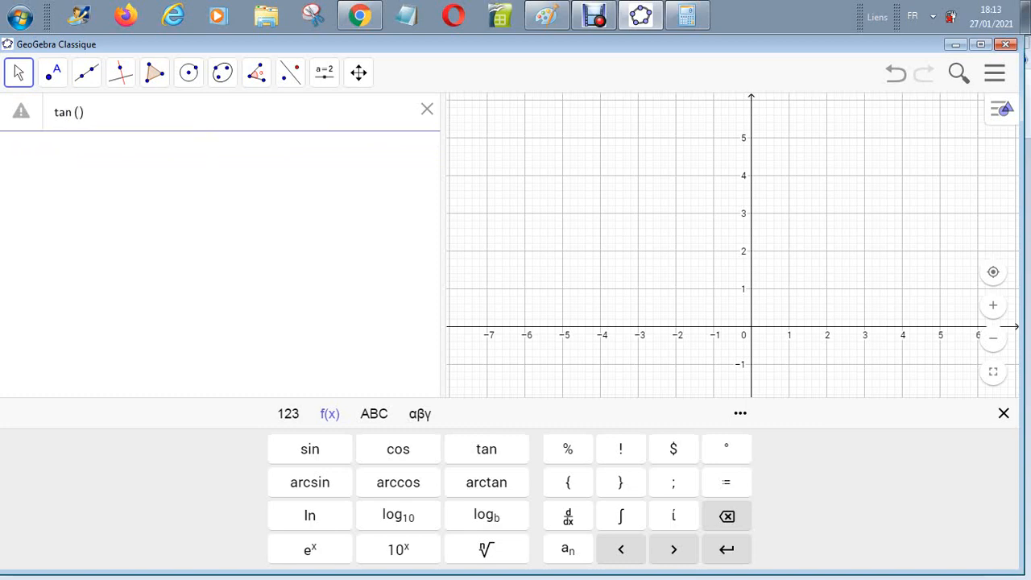
{"action": "type", "text": "45"}
{"action": "key", "text": "Return"}
{"action": "key", "text": "Return"}
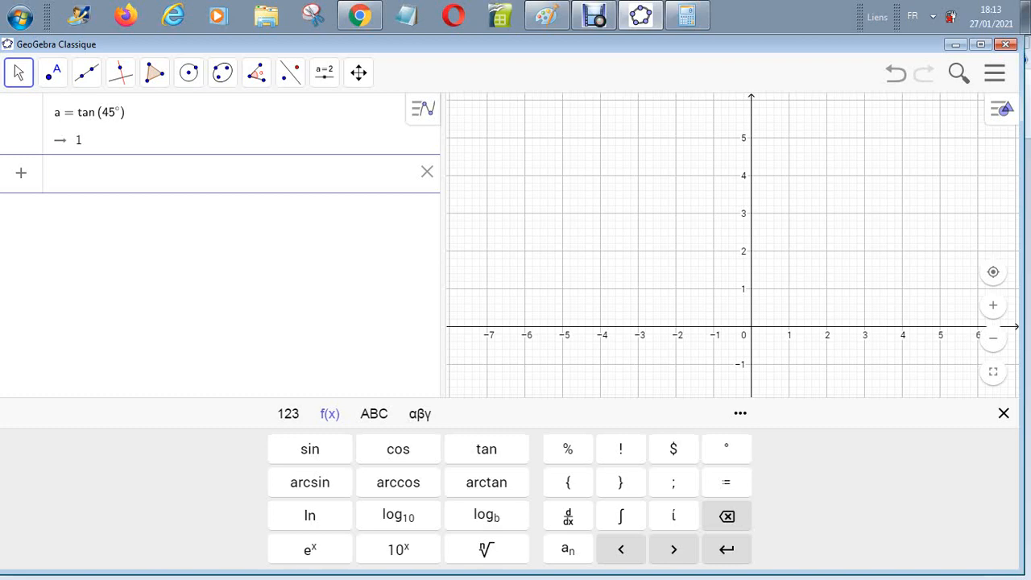
Write 5x in the next input row and insert a Dérivée command with the argument 5x^3 in front of it
{"action": "type", "text": "5 "}
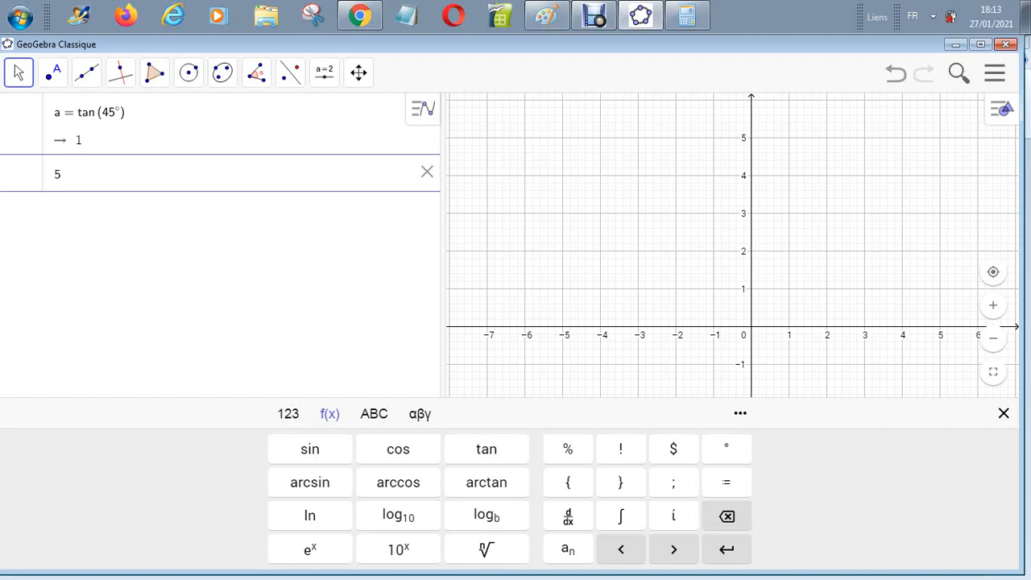
{"action": "type", "text": "x"}
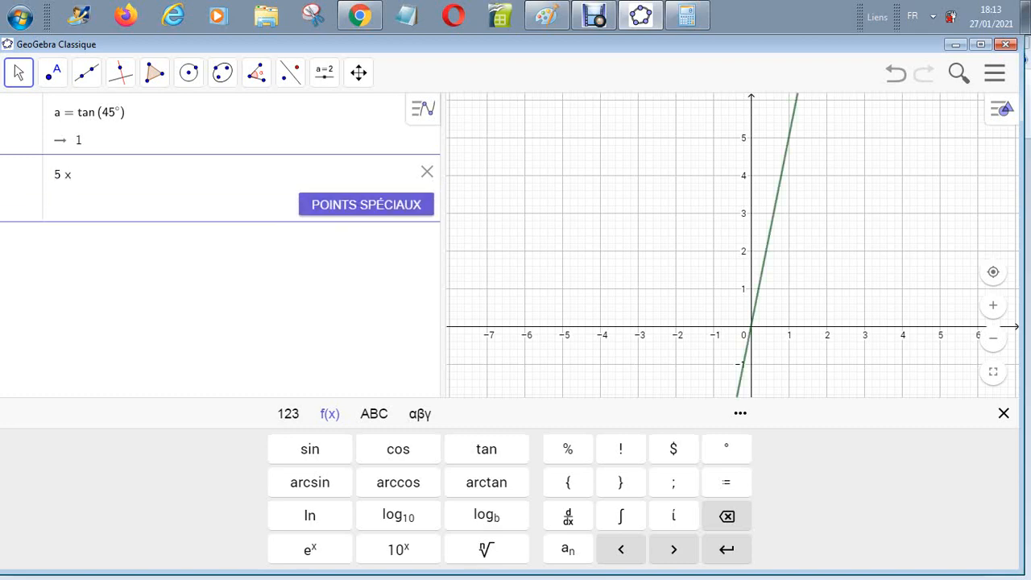
{"action": "left_click", "coordinate": [568, 516]}
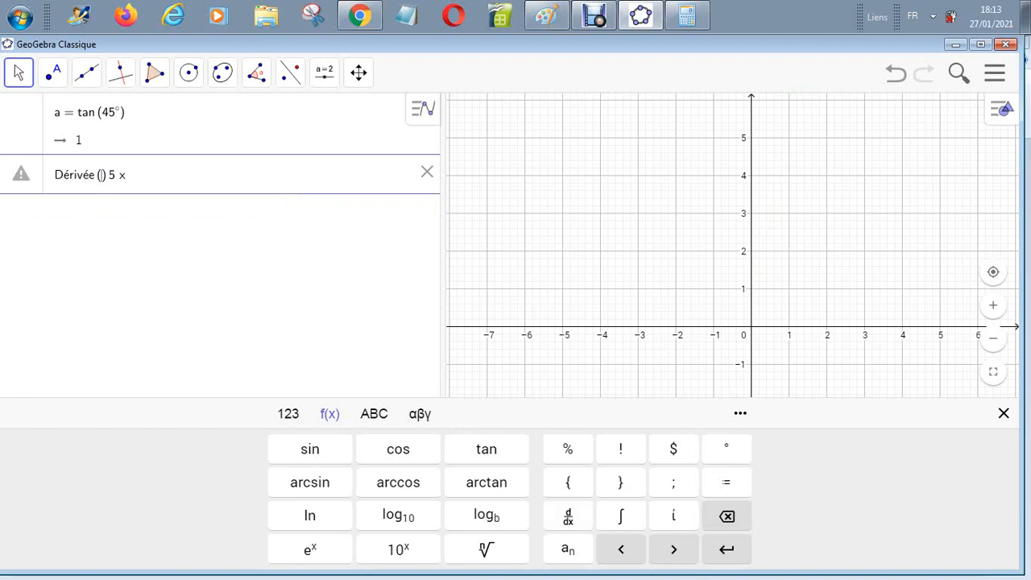
{"action": "type", "text": "5x^3"}
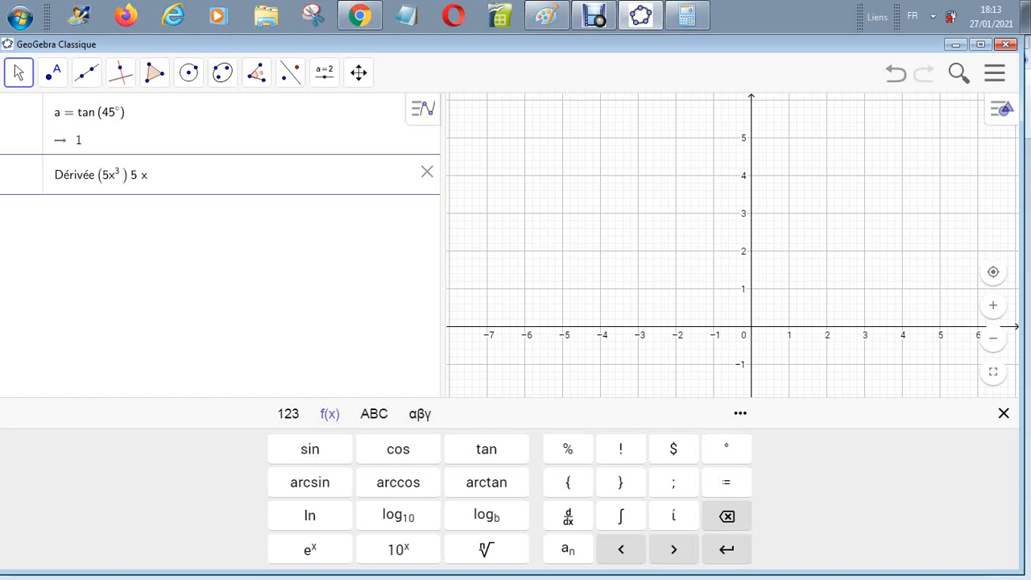
Switch to Paint and pencil 5^3 with its exponent framed, an arrow leading down out of it, and a right-arrow key beside it
{"action": "left_click", "coordinate": [548, 15]}
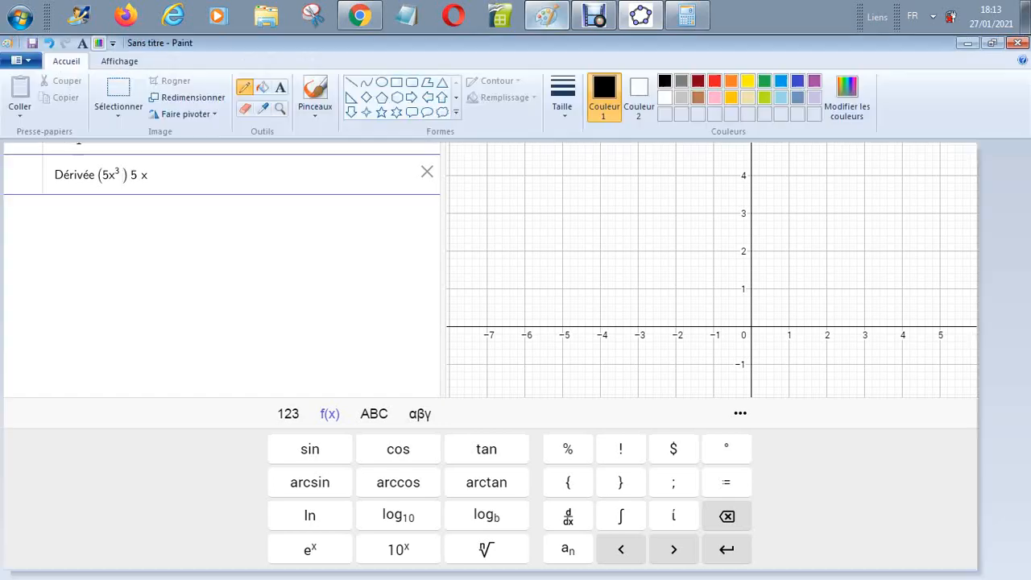
{"action": "mouse_move", "coordinate": [314, 448]}
{"action": "left_mouse_down"}
{"action": "mouse_move", "coordinate": [332, 474]}
{"action": "mouse_move", "coordinate": [313, 483]}
{"action": "mouse_move", "coordinate": [333, 449]}
{"action": "mouse_move", "coordinate": [370, 454]}
{"action": "left_mouse_up"}
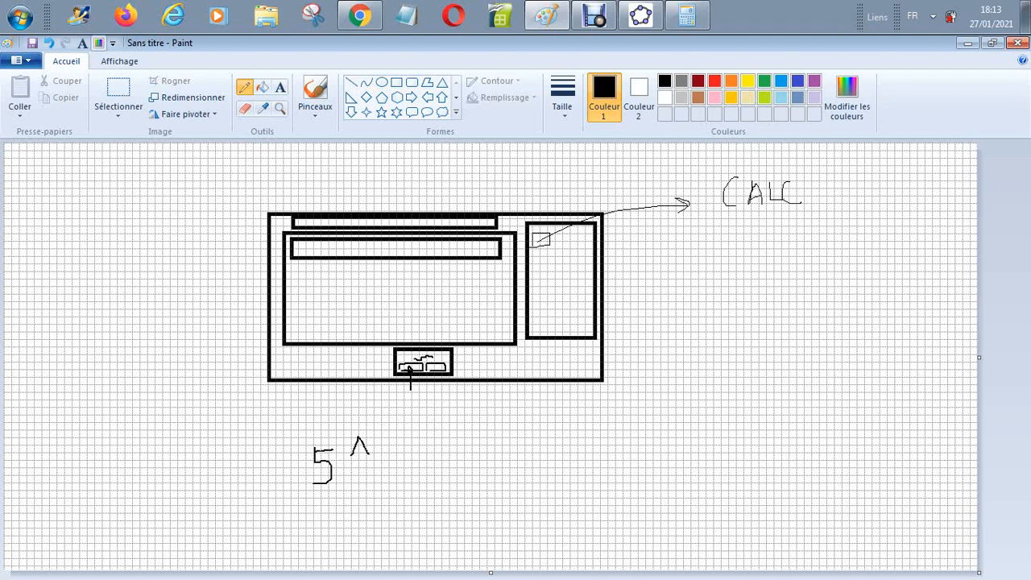
{"action": "mouse_move", "coordinate": [384, 434]}
{"action": "left_mouse_down"}
{"action": "mouse_move", "coordinate": [383, 454]}
{"action": "mouse_move", "coordinate": [466, 458]}
{"action": "left_mouse_up"}
{"action": "left_click_drag", "start_coordinate": [574, 496], "coordinate": [604, 494]}
{"action": "mouse_move", "coordinate": [561, 468]}
{"action": "left_mouse_down"}
{"action": "mouse_move", "coordinate": [561, 506]}
{"action": "mouse_move", "coordinate": [625, 496]}
{"action": "mouse_move", "coordinate": [577, 505]}
{"action": "left_mouse_up"}
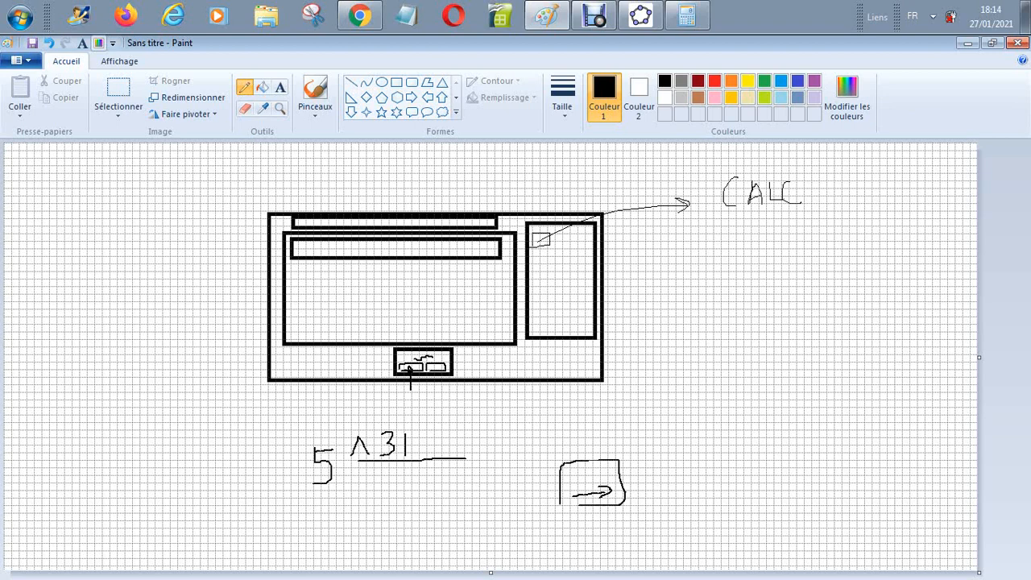
{"action": "mouse_move", "coordinate": [475, 442]}
{"action": "left_mouse_down"}
{"action": "mouse_move", "coordinate": [488, 477]}
{"action": "mouse_move", "coordinate": [493, 466]}
{"action": "left_mouse_up"}
{"action": "mouse_move", "coordinate": [417, 441]}
{"action": "left_mouse_down"}
{"action": "mouse_move", "coordinate": [452, 435]}
{"action": "mouse_move", "coordinate": [454, 459]}
{"action": "mouse_move", "coordinate": [352, 449]}
{"action": "mouse_move", "coordinate": [473, 428]}
{"action": "left_mouse_up"}
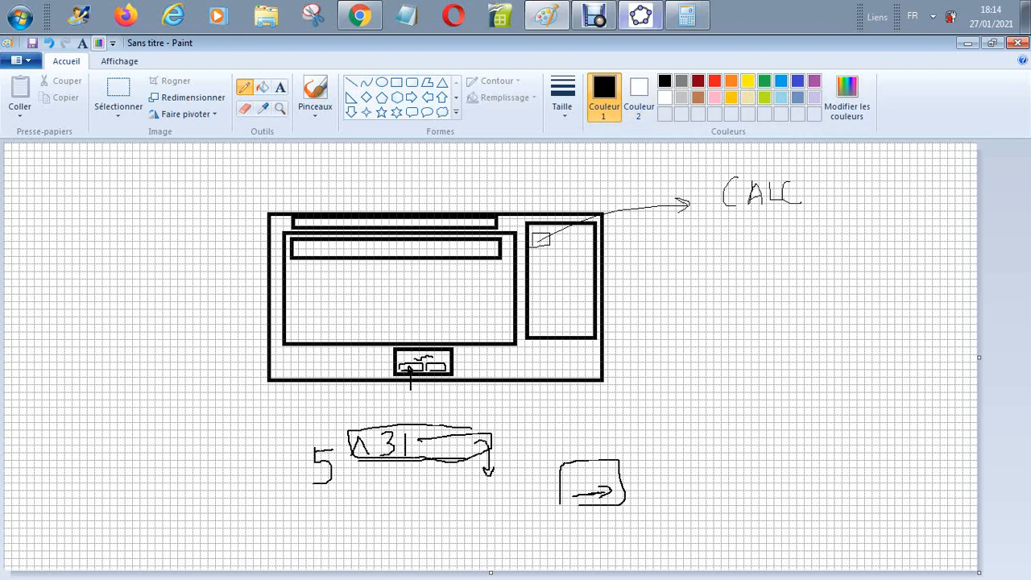
Switch to GeoGebra and edit the function f(x) to Dérivée(5x^3 + 2x - 4), removing the trailing 5x factor
{"action": "left_click", "coordinate": [641, 15]}
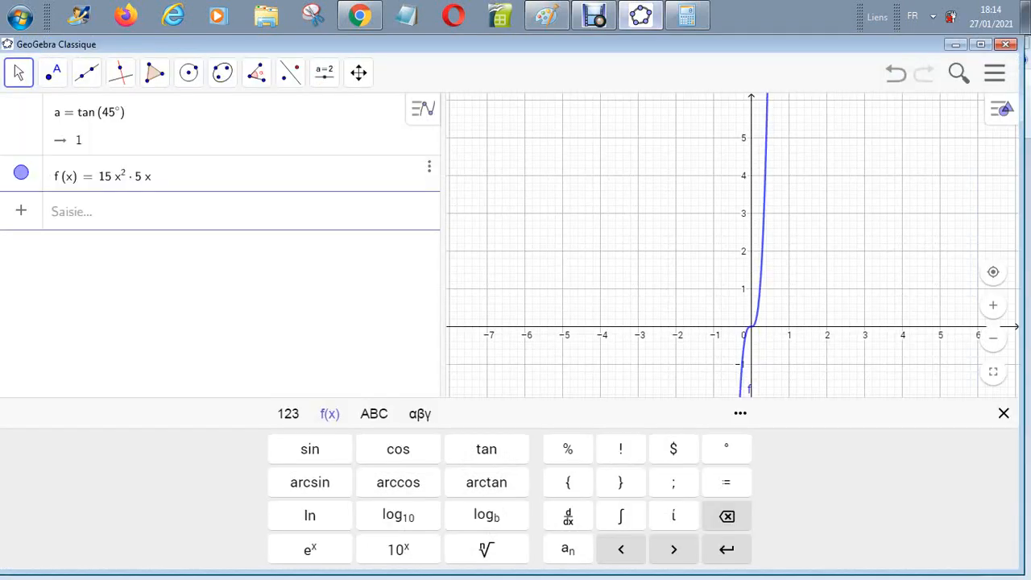
{"action": "left_click", "coordinate": [121, 176]}
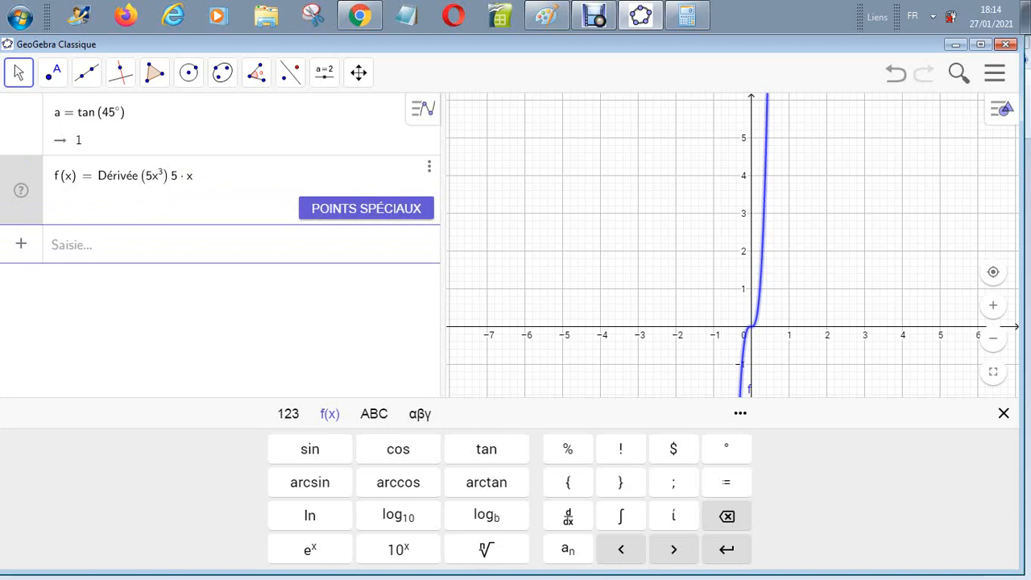
{"action": "key", "text": "Left"}
{"action": "key", "text": "Left"}
{"action": "key", "text": "Left"}
{"action": "key", "text": "Left"}
{"action": "type", "text": "+"}
{"action": "type", "text": "2x"}
{"action": "type", "text": "-4"}
{"action": "key", "text": "BackSpace"}
{"action": "key", "text": "BackSpace"}
{"action": "key", "text": "BackSpace"}
{"action": "key", "text": "Return"}
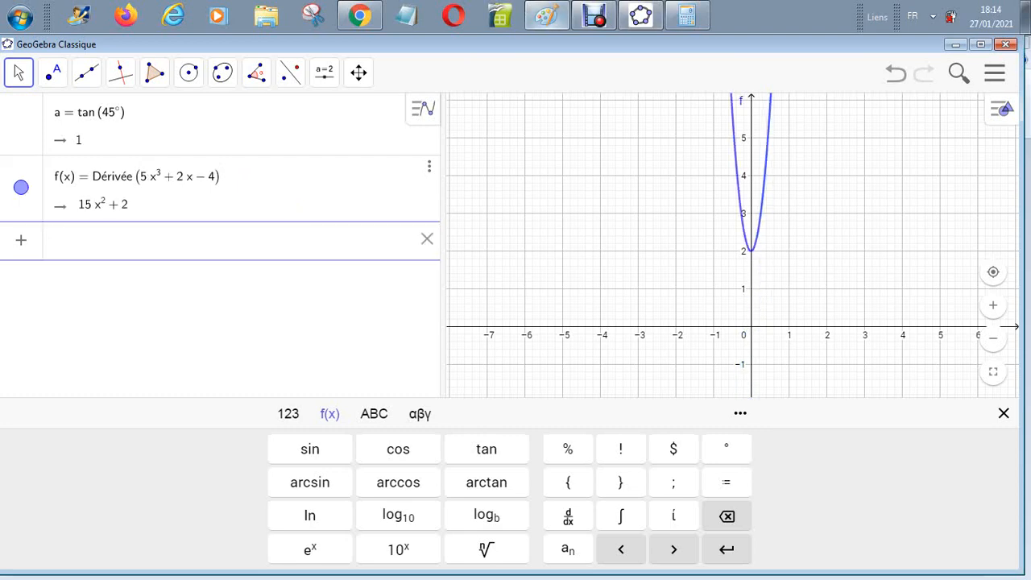
Switch to Paint and pencil a small key in the keyboard's upper row, with an arrow to "Back space" and a left-arrow key
{"action": "left_click", "coordinate": [547, 15]}
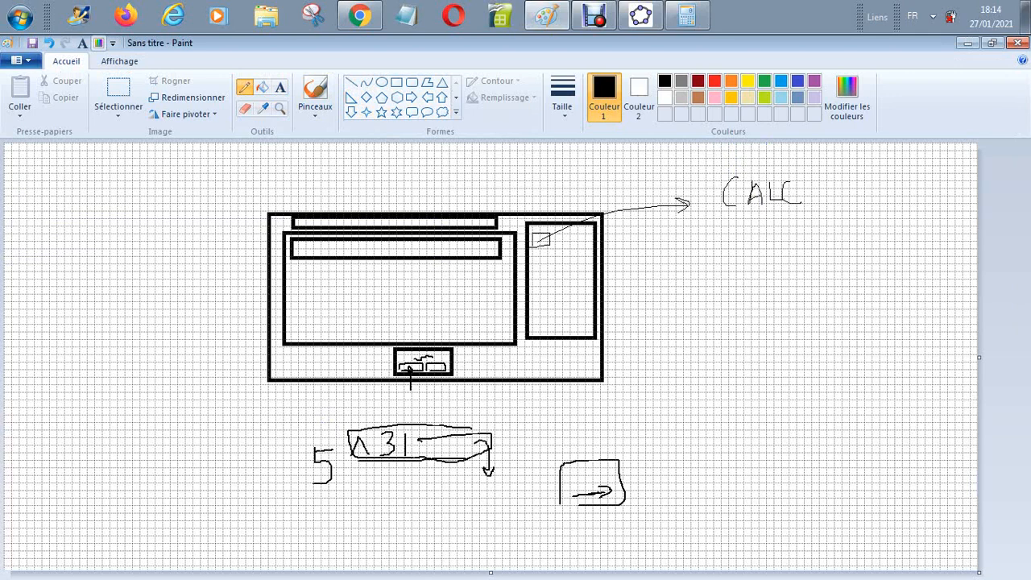
{"action": "mouse_move", "coordinate": [467, 244]}
{"action": "left_mouse_down"}
{"action": "mouse_move", "coordinate": [681, 284]}
{"action": "mouse_move", "coordinate": [671, 295]}
{"action": "left_mouse_up"}
{"action": "mouse_move", "coordinate": [706, 330]}
{"action": "left_mouse_down"}
{"action": "mouse_move", "coordinate": [706, 309]}
{"action": "mouse_move", "coordinate": [800, 298]}
{"action": "mouse_move", "coordinate": [804, 320]}
{"action": "mouse_move", "coordinate": [712, 327]}
{"action": "mouse_move", "coordinate": [773, 313]}
{"action": "mouse_move", "coordinate": [735, 311]}
{"action": "mouse_move", "coordinate": [746, 317]}
{"action": "left_mouse_up"}
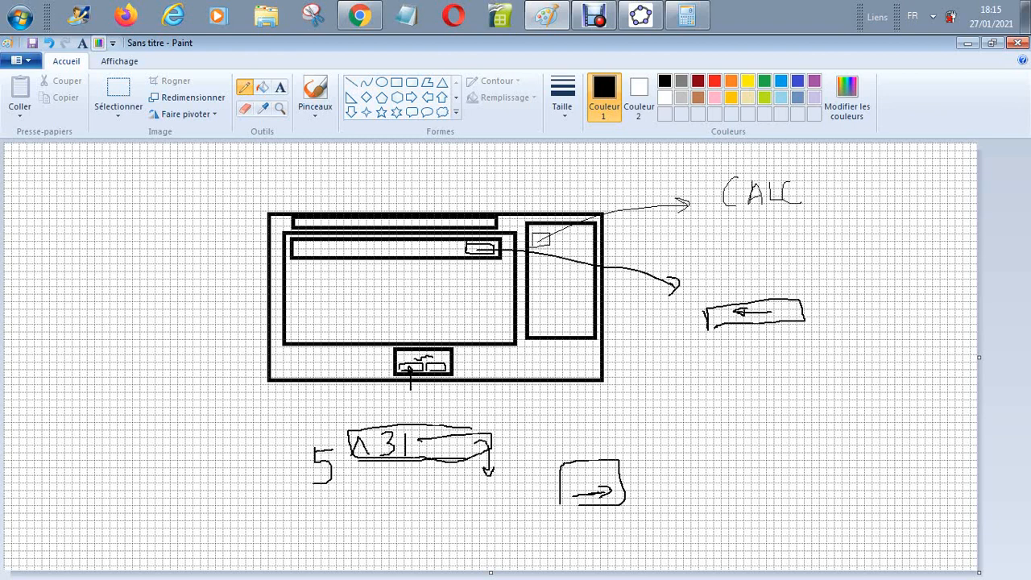
{"action": "mouse_move", "coordinate": [714, 256]}
{"action": "left_mouse_down"}
{"action": "mouse_move", "coordinate": [713, 275]}
{"action": "mouse_move", "coordinate": [787, 266]}
{"action": "mouse_move", "coordinate": [772, 275]}
{"action": "left_mouse_up"}
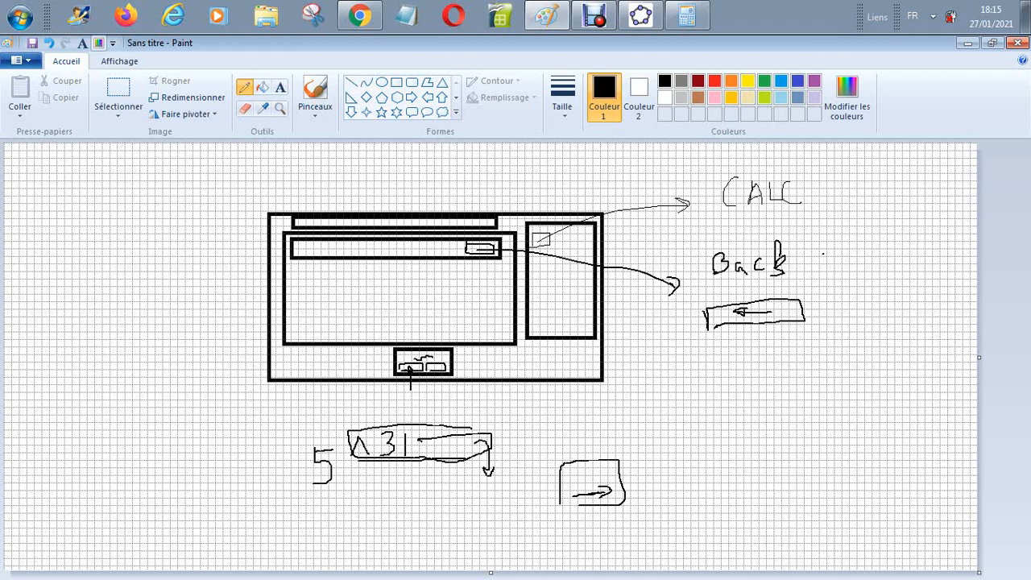
{"action": "mouse_move", "coordinate": [823, 256]}
{"action": "left_mouse_down"}
{"action": "mouse_move", "coordinate": [812, 277]}
{"action": "mouse_move", "coordinate": [839, 291]}
{"action": "mouse_move", "coordinate": [840, 270]}
{"action": "mouse_move", "coordinate": [873, 274]}
{"action": "mouse_move", "coordinate": [888, 259]}
{"action": "mouse_move", "coordinate": [885, 275]}
{"action": "left_mouse_up"}
{"action": "left_click_drag", "start_coordinate": [889, 268], "coordinate": [897, 275]}
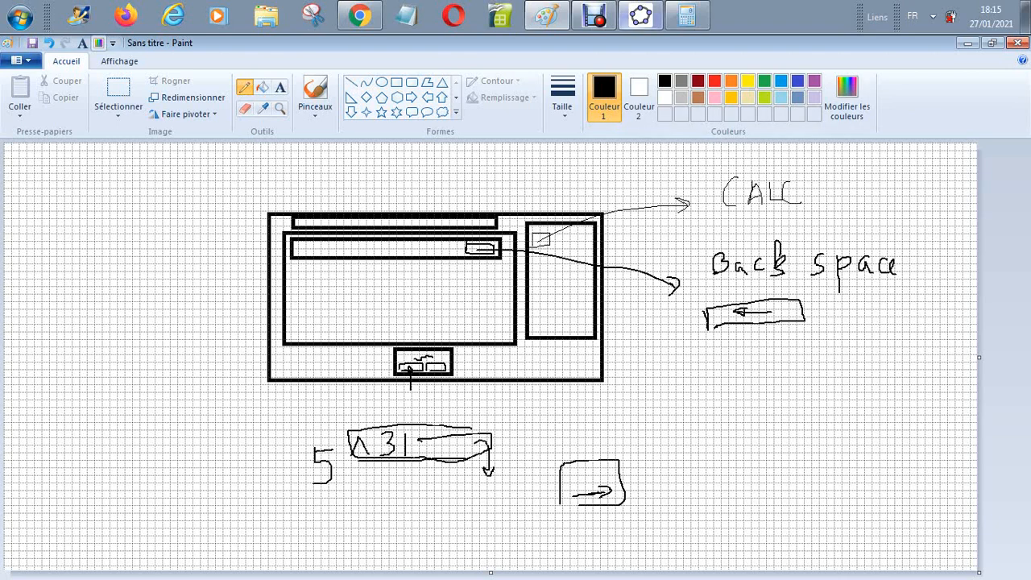
Switch to GeoGebra, activate the empty input row and show the virtual keyboard's numeric layout
{"action": "left_click", "coordinate": [642, 16]}
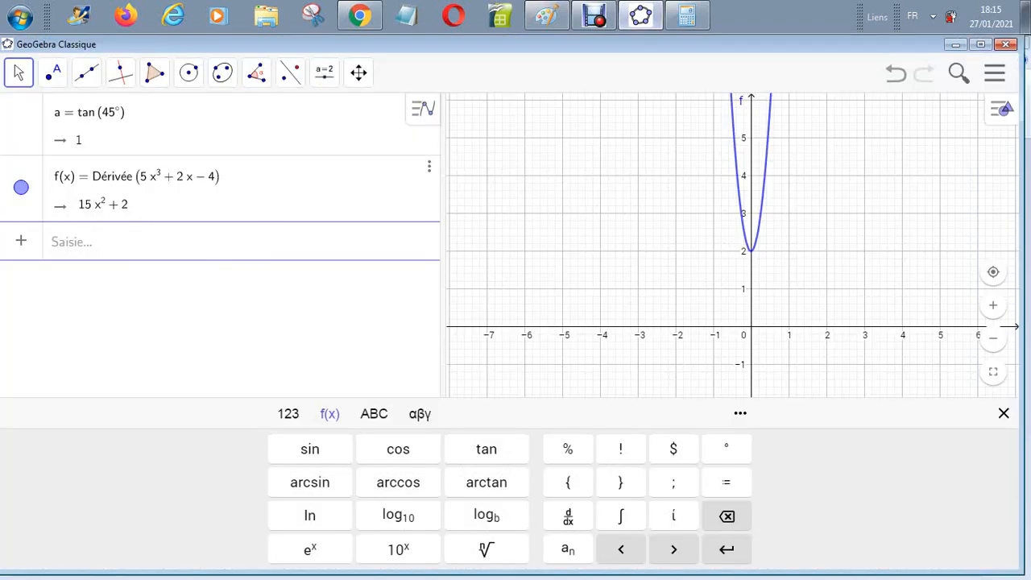
{"action": "left_click", "coordinate": [96, 242]}
{"action": "left_click", "coordinate": [288, 414]}
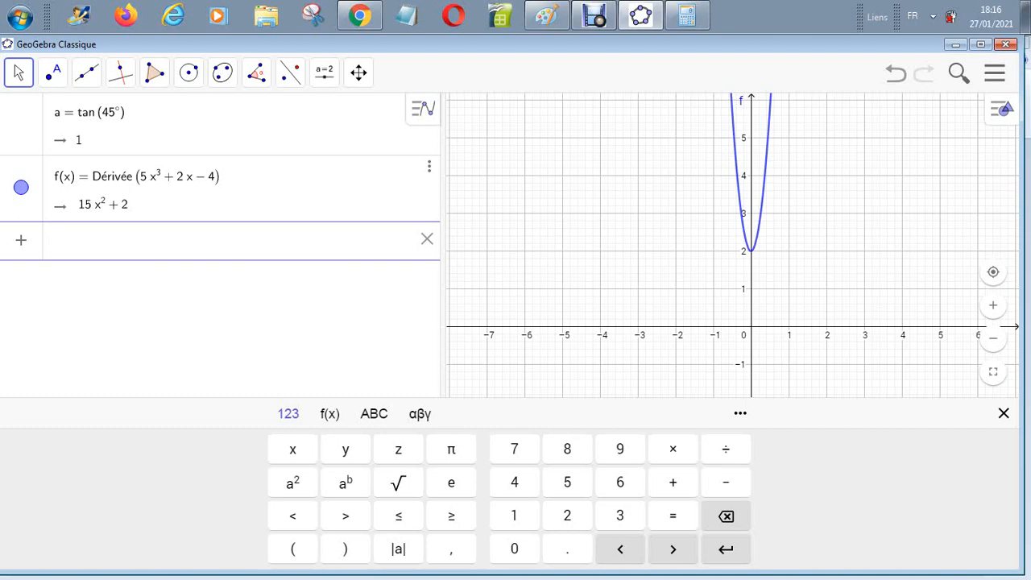
{"action": "type", "text": "6"}
{"action": "left_click", "coordinate": [346, 482]}
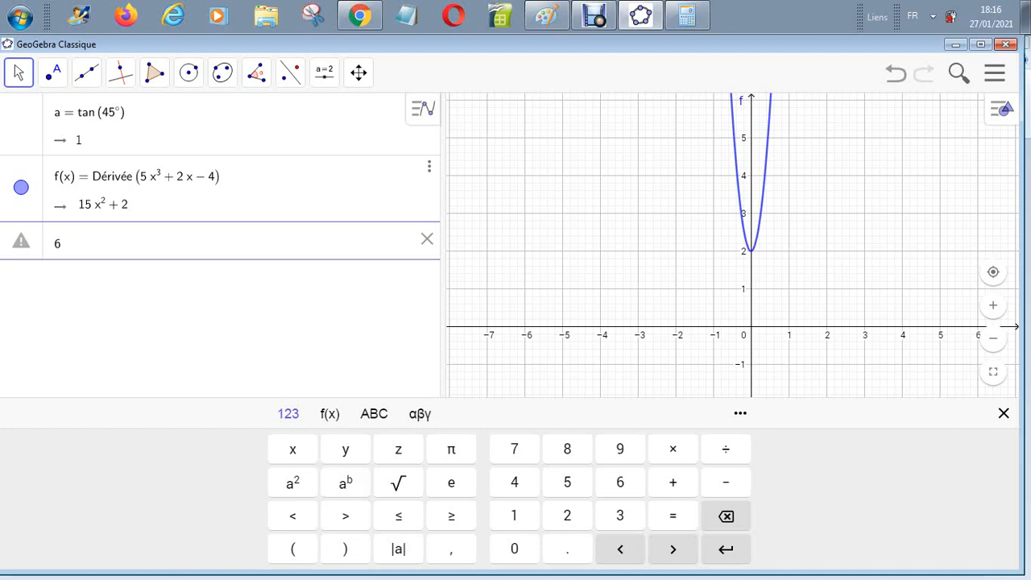
{"action": "key", "text": "BackSpace"}
{"action": "key", "text": "BackSpace"}
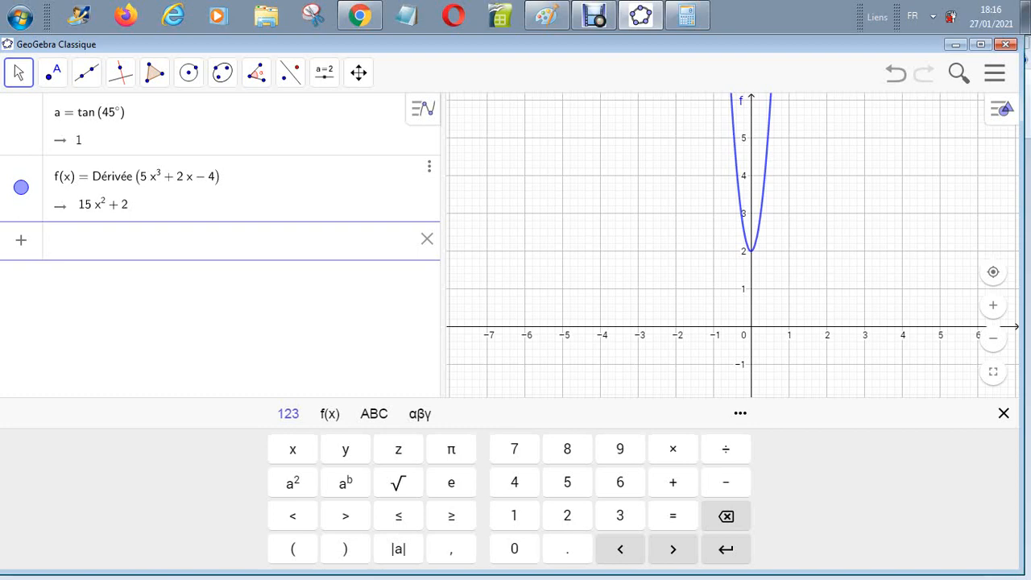
{"action": "left_click", "coordinate": [292, 483]}
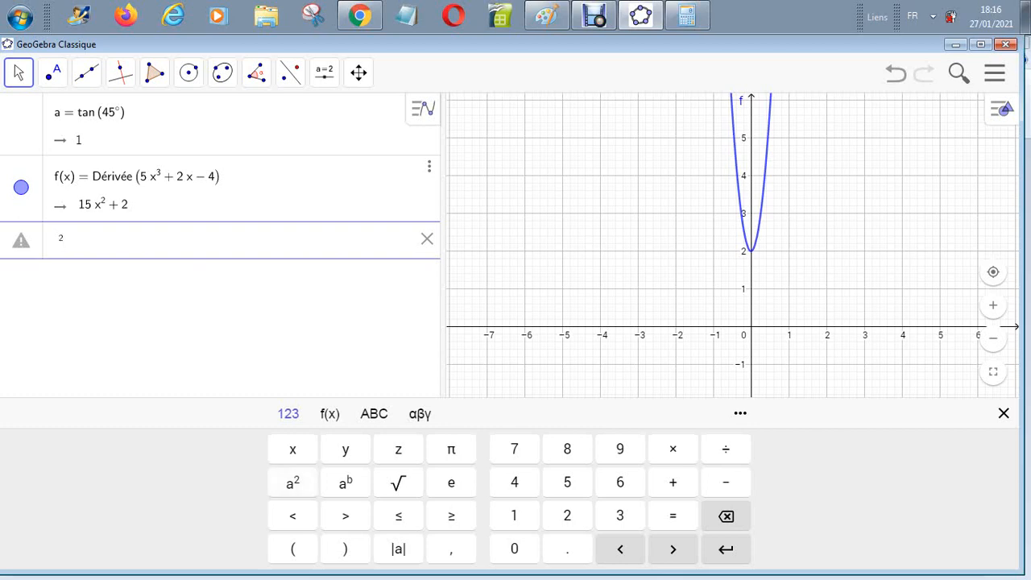
{"action": "key", "text": "BackSpace"}
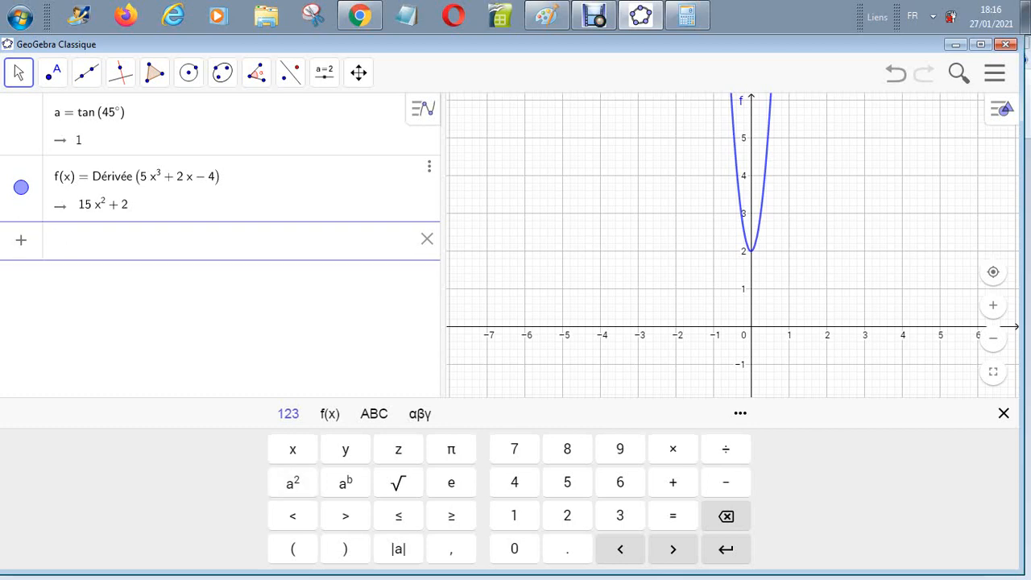
Enter 2² and 6³ as two separate algebra expressions using the virtual keyboard's square and power functions
{"action": "type", "text": "2"}
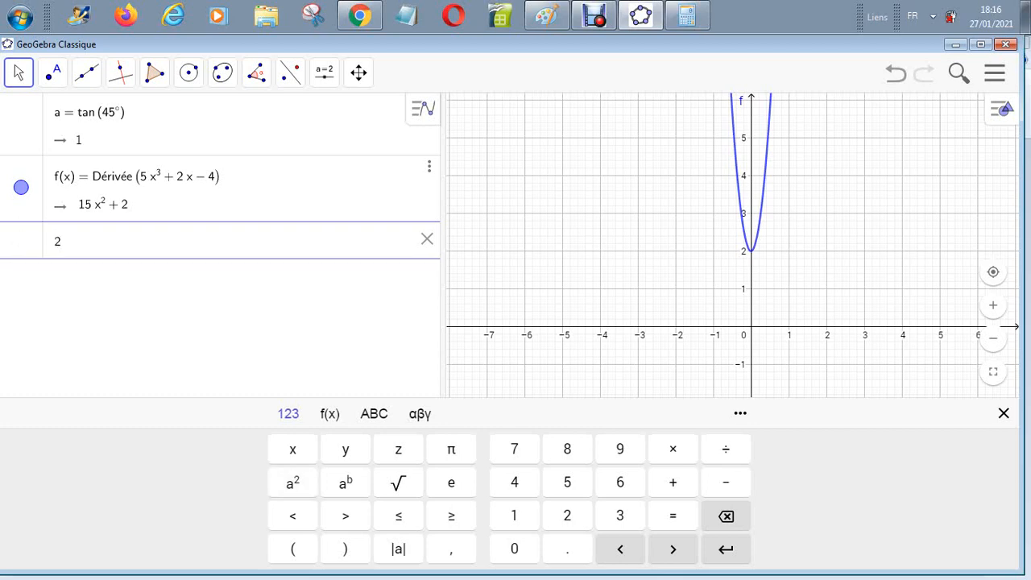
{"action": "left_click", "coordinate": [293, 482]}
{"action": "key", "text": "Return"}
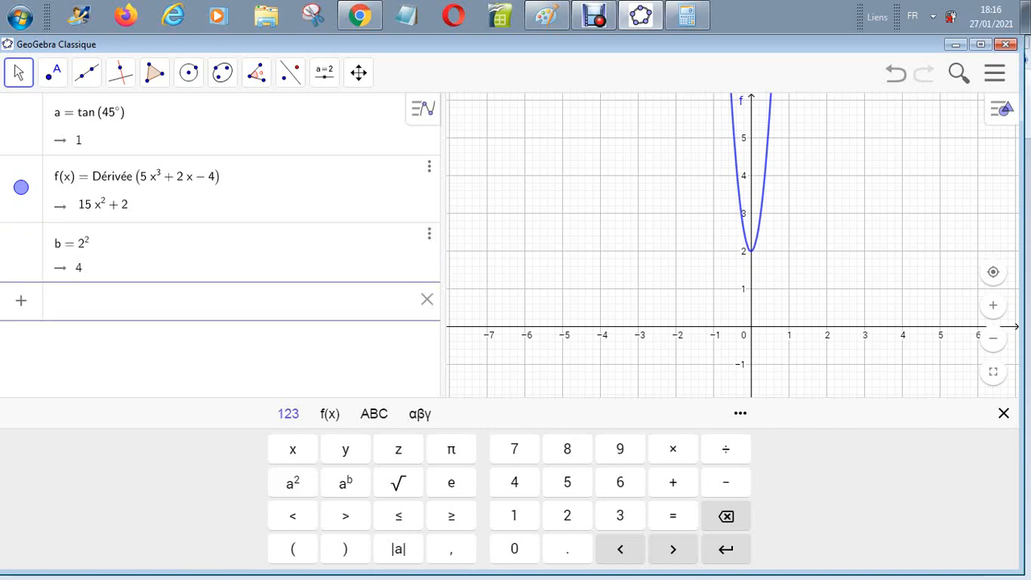
{"action": "type", "text": "6"}
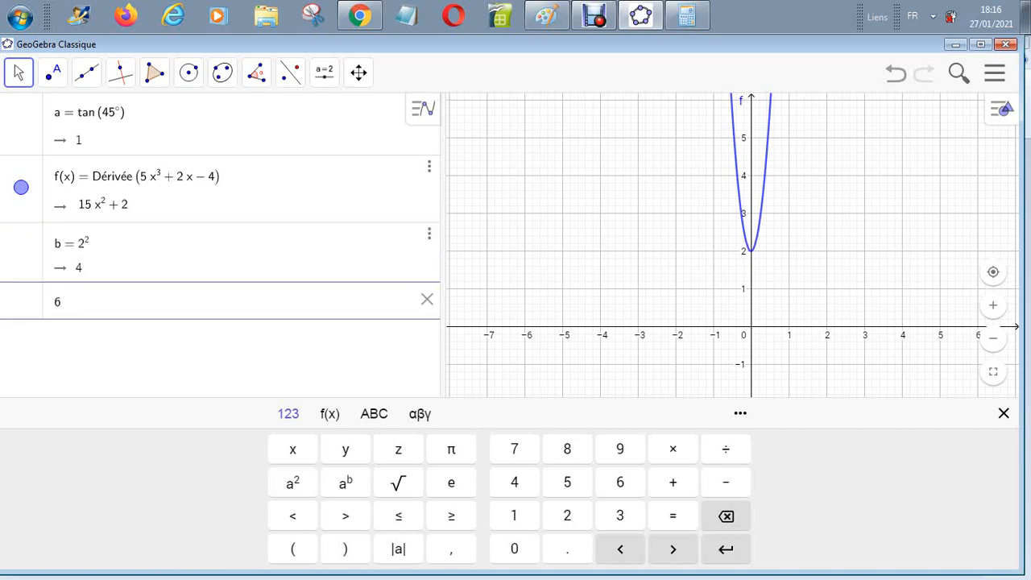
{"action": "left_click", "coordinate": [346, 482]}
{"action": "type", "text": "3"}
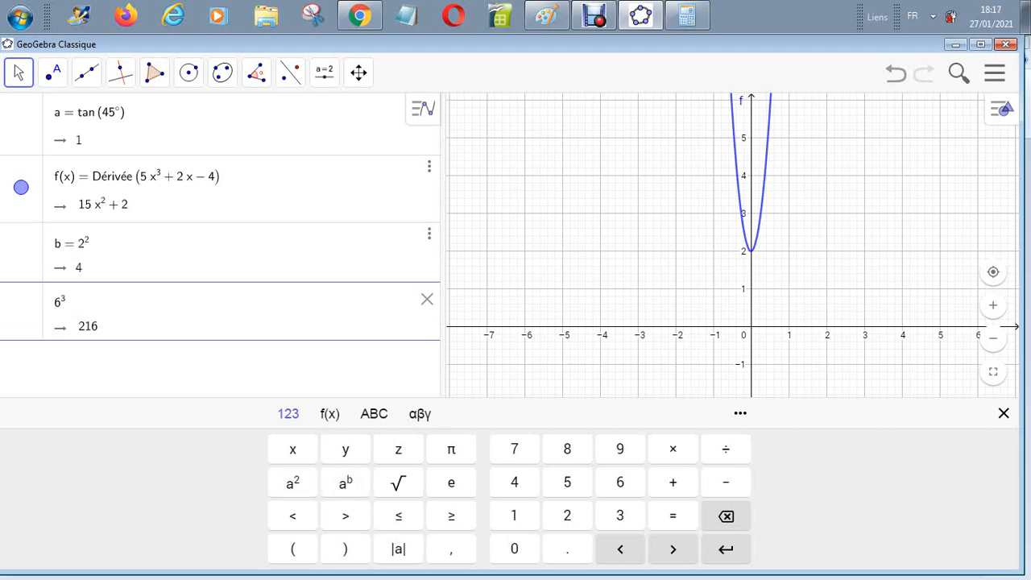
{"action": "key", "text": "Return"}
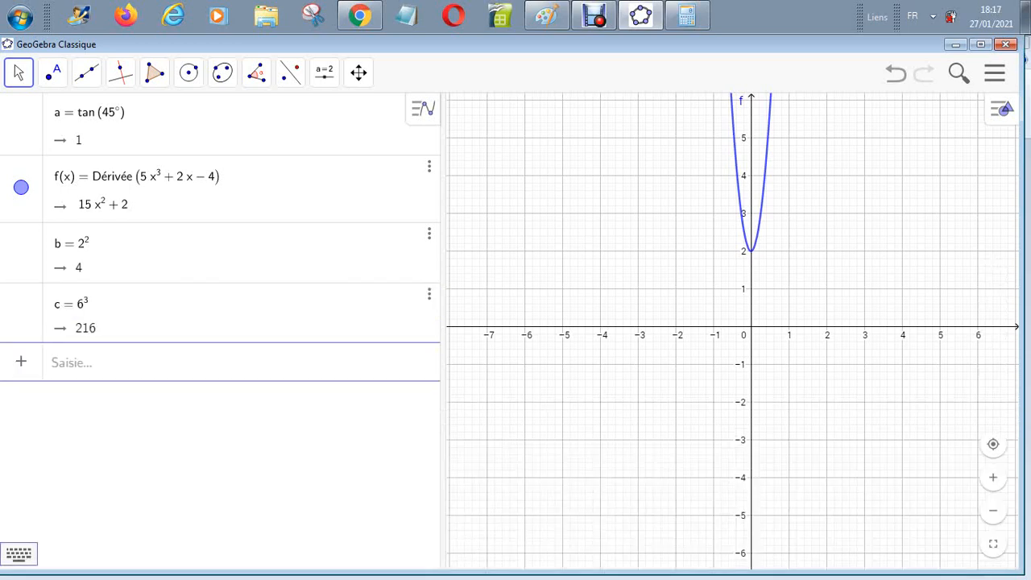
Reopen the virtual keyboard and delete the 6³, 2² and derivative entries from the algebra view
{"action": "left_click", "coordinate": [19, 554]}
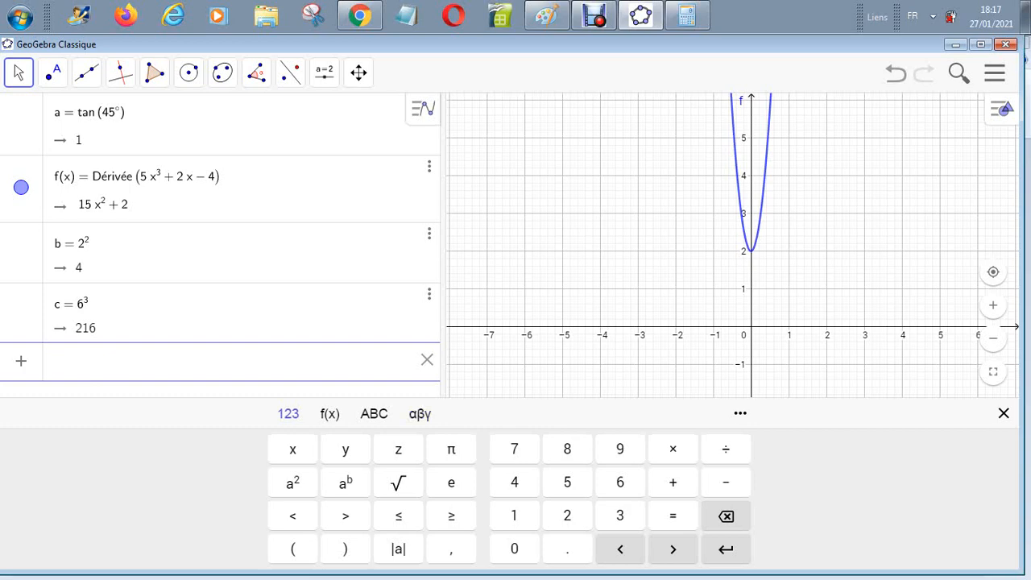
{"action": "left_click", "coordinate": [429, 293]}
{"action": "left_click", "coordinate": [487, 325]}
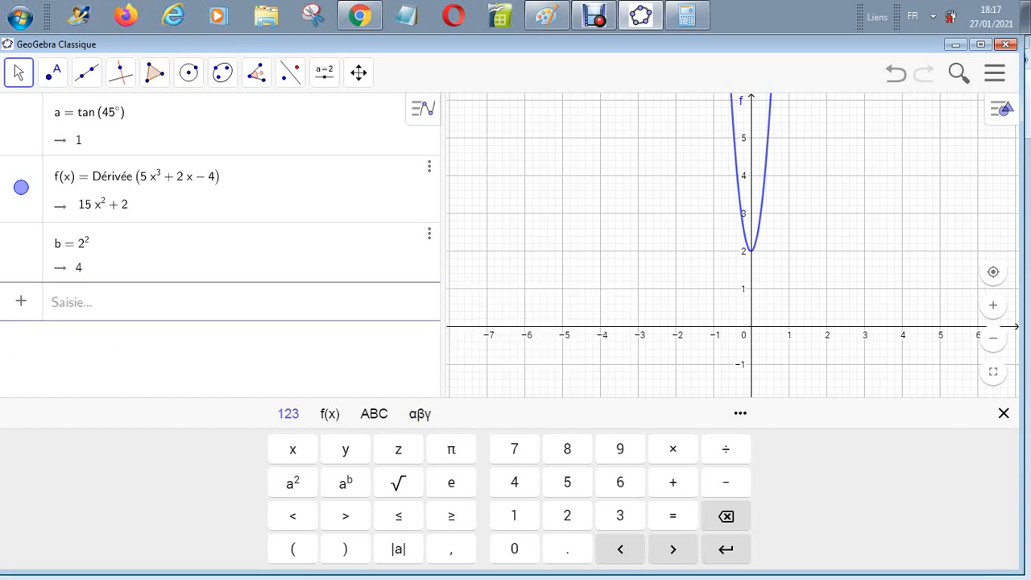
{"action": "left_click", "coordinate": [429, 234]}
{"action": "left_click", "coordinate": [484, 265]}
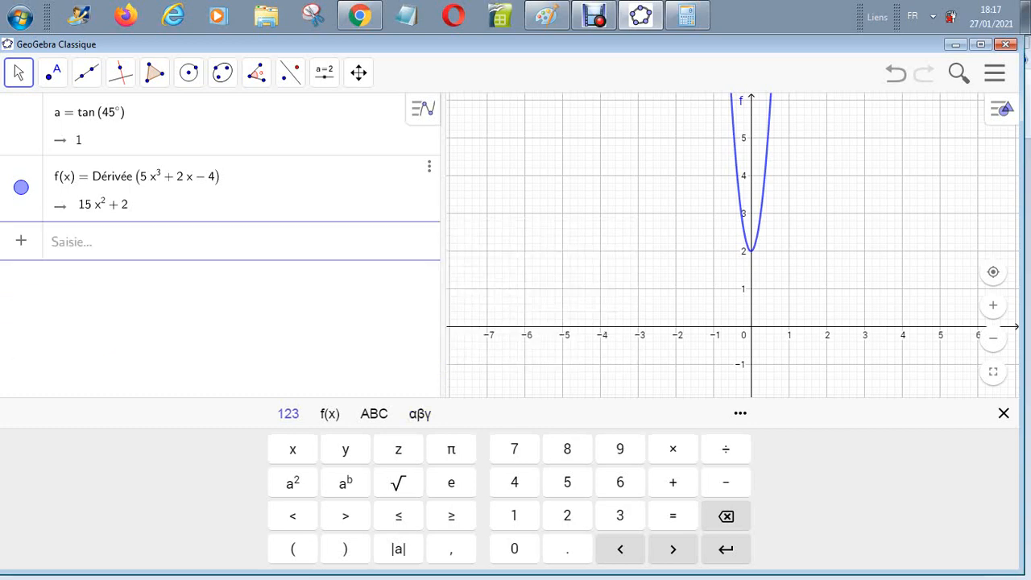
{"action": "left_click", "coordinate": [430, 166]}
{"action": "left_click", "coordinate": [483, 197]}
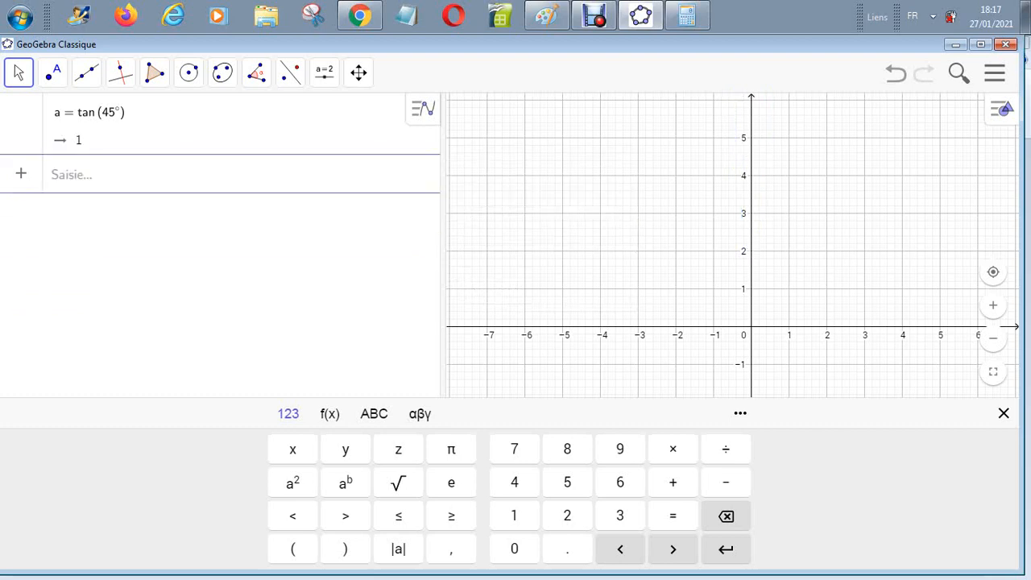
Delete the a = tan(45°) entry from the algebra view and hide the virtual keyboard
{"action": "left_click", "coordinate": [89, 112]}
{"action": "left_click", "coordinate": [429, 104]}
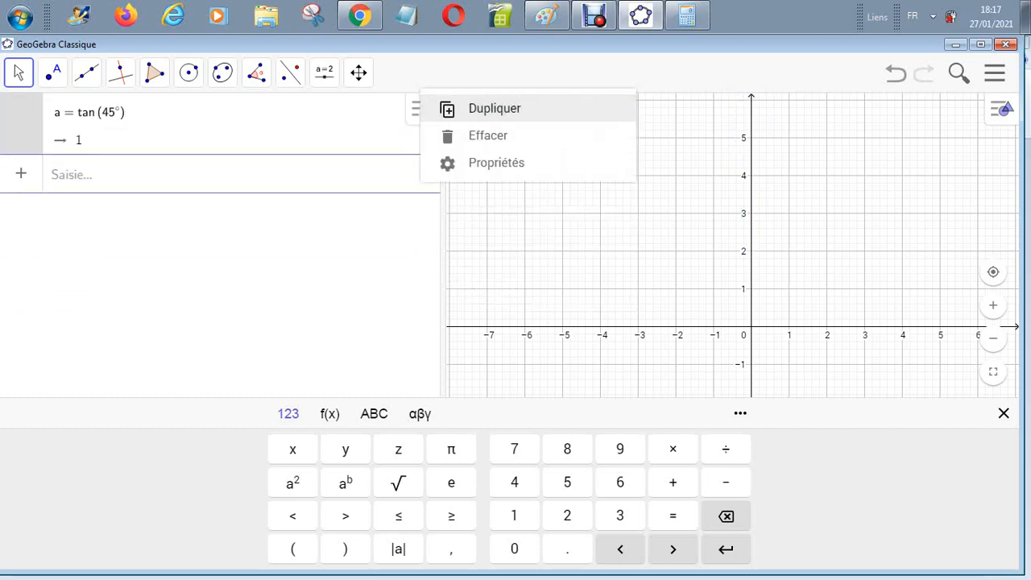
{"action": "left_click", "coordinate": [484, 135]}
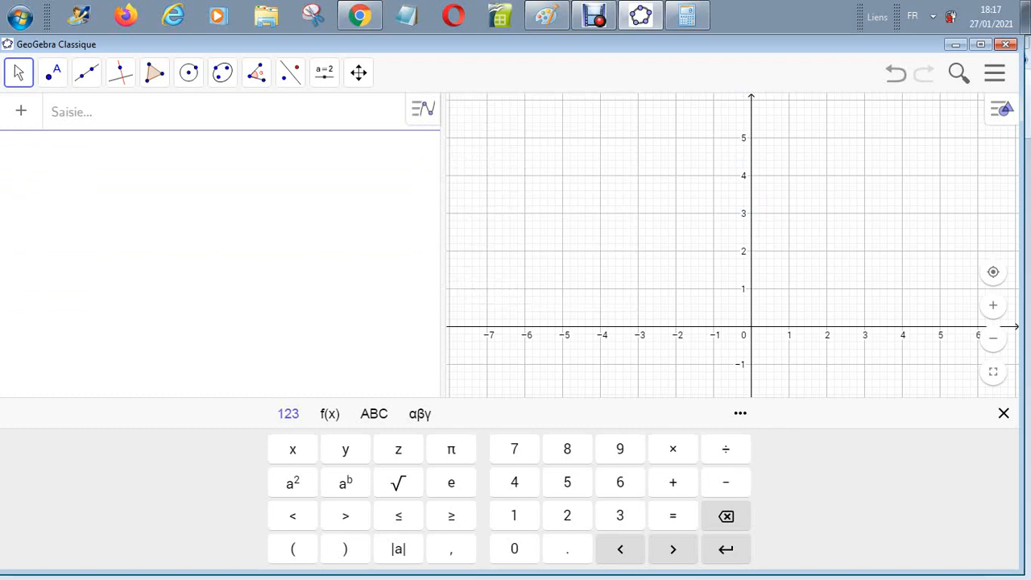
{"action": "left_click", "coordinate": [1004, 413]}
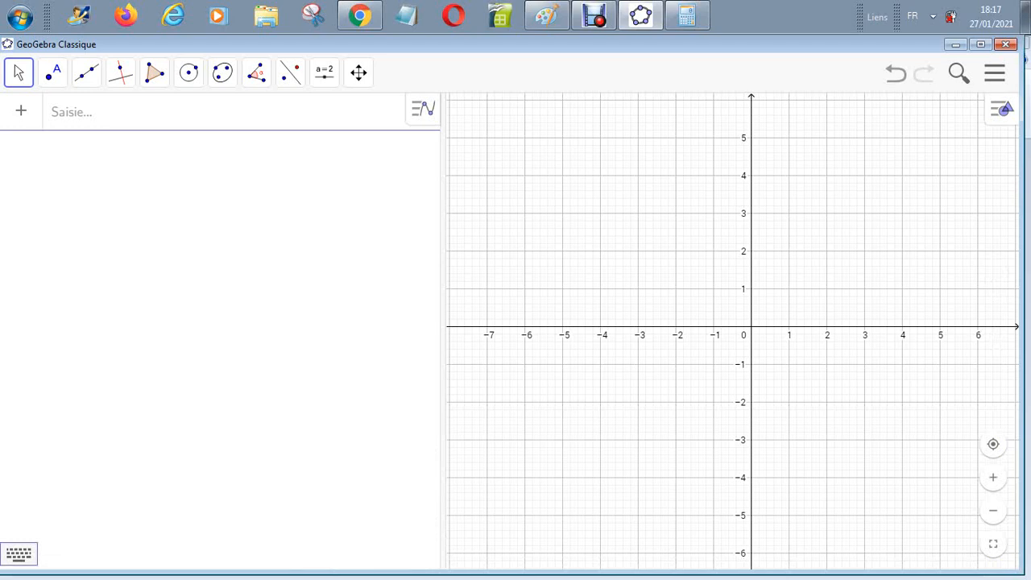
{"action": "left_click", "coordinate": [18, 553]}
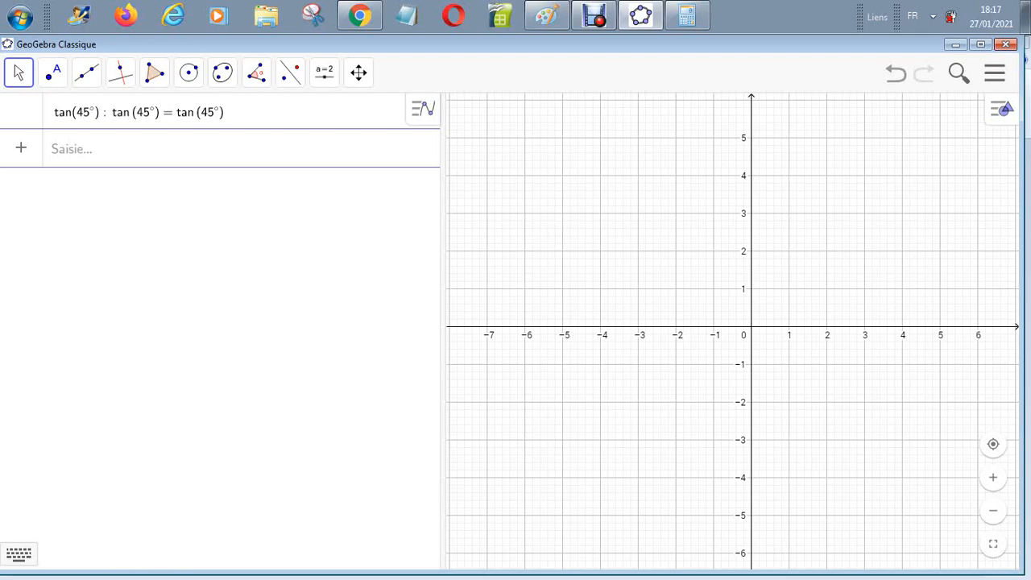
Delete the labelled equation tan(45°) = tan(45°) from the algebra view
{"action": "left_click", "coordinate": [232, 112]}
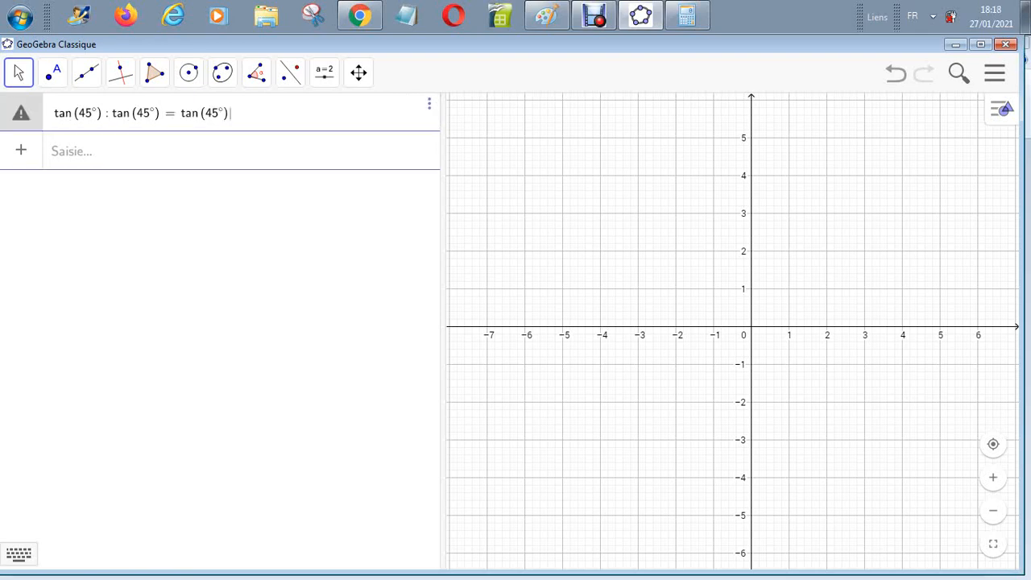
{"action": "left_click", "coordinate": [429, 103]}
{"action": "left_click", "coordinate": [475, 136]}
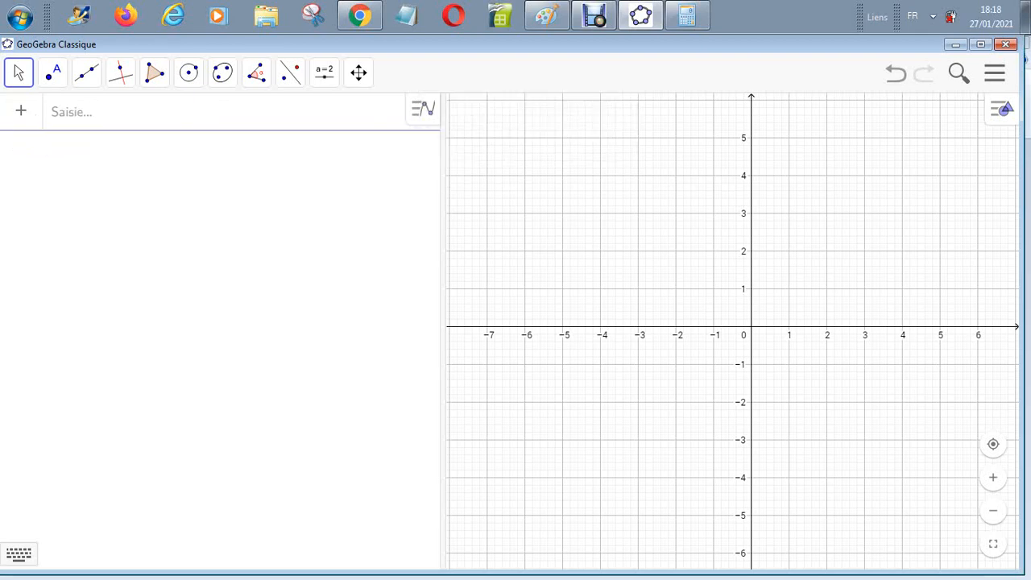
Enter the complex numbers 3 + 5i and 6 - 4i as two separate unnamed algebra entries
{"action": "left_click", "coordinate": [72, 112]}
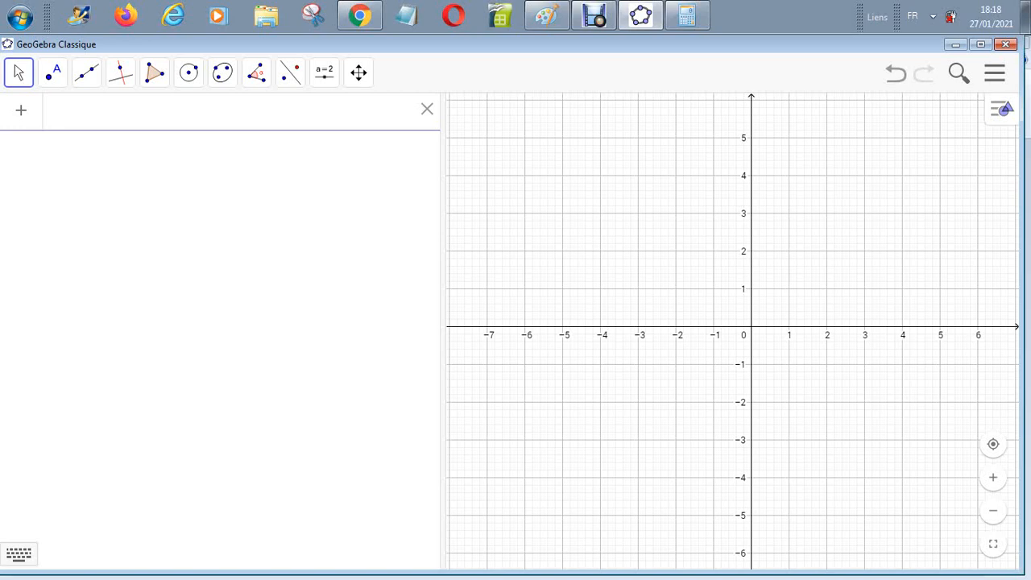
{"action": "type", "text": "3 + "}
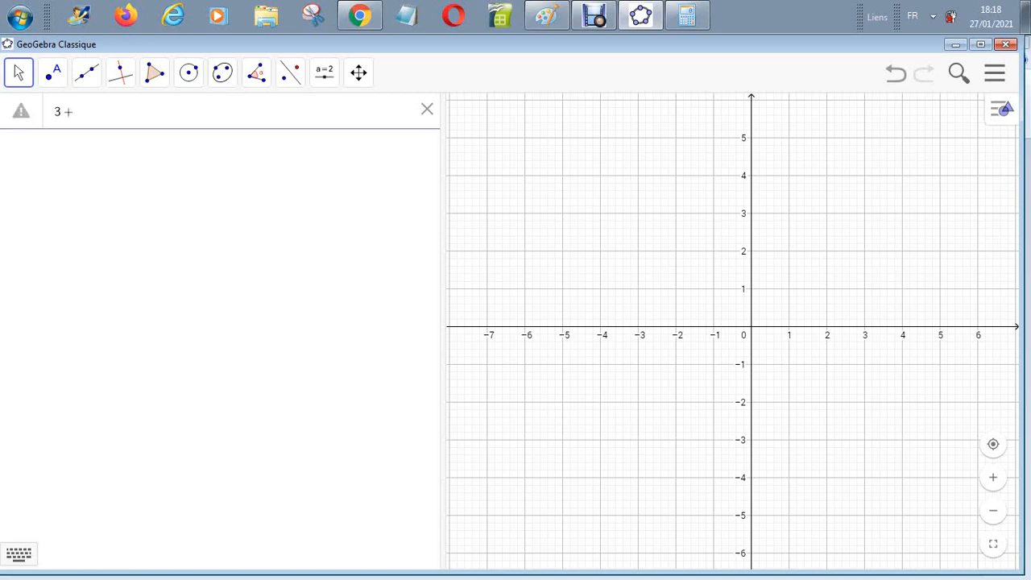
{"action": "type", "text": "5i"}
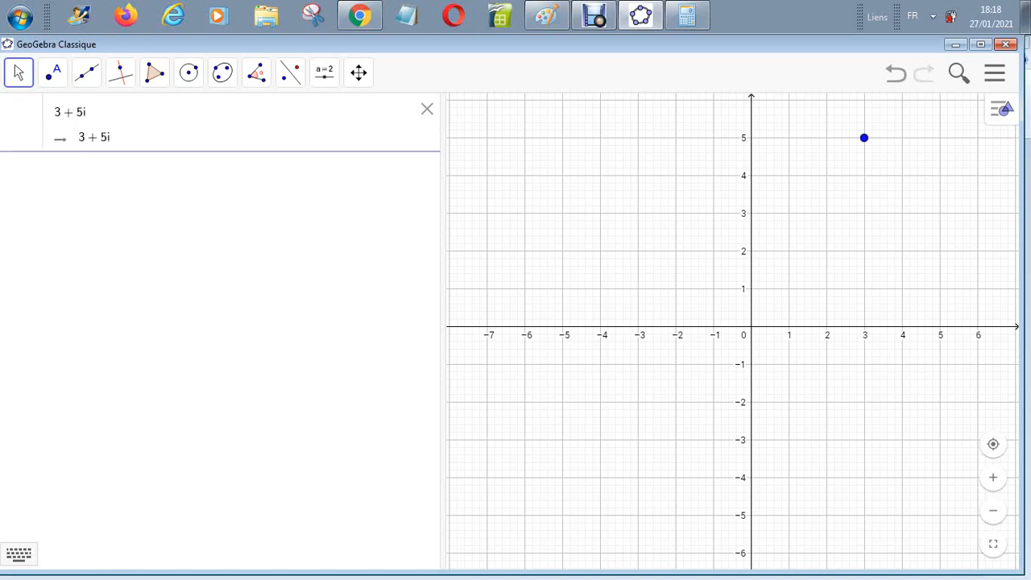
{"action": "key", "text": "Return"}
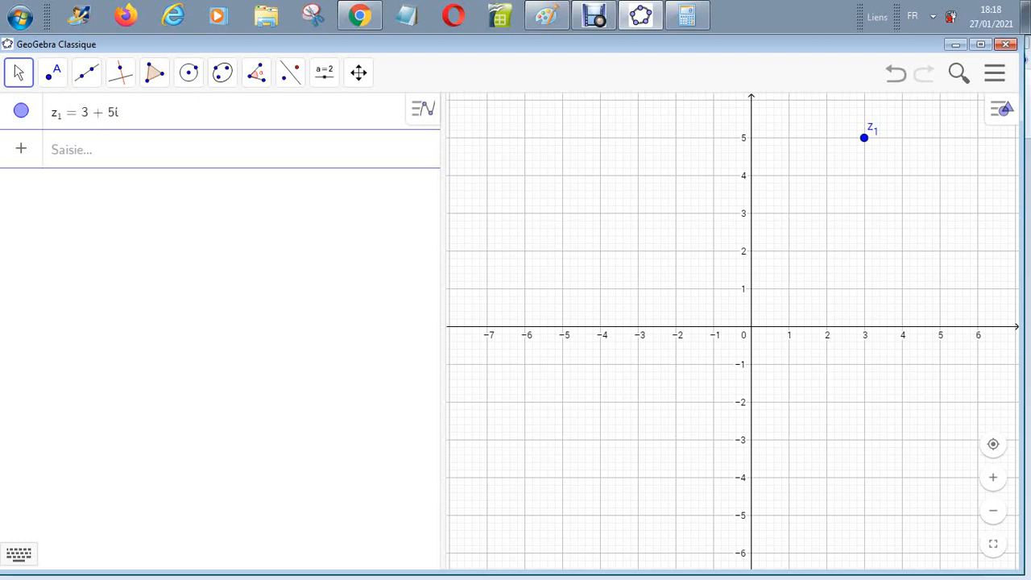
{"action": "left_click", "coordinate": [68, 150]}
{"action": "type", "text": "6 - "}
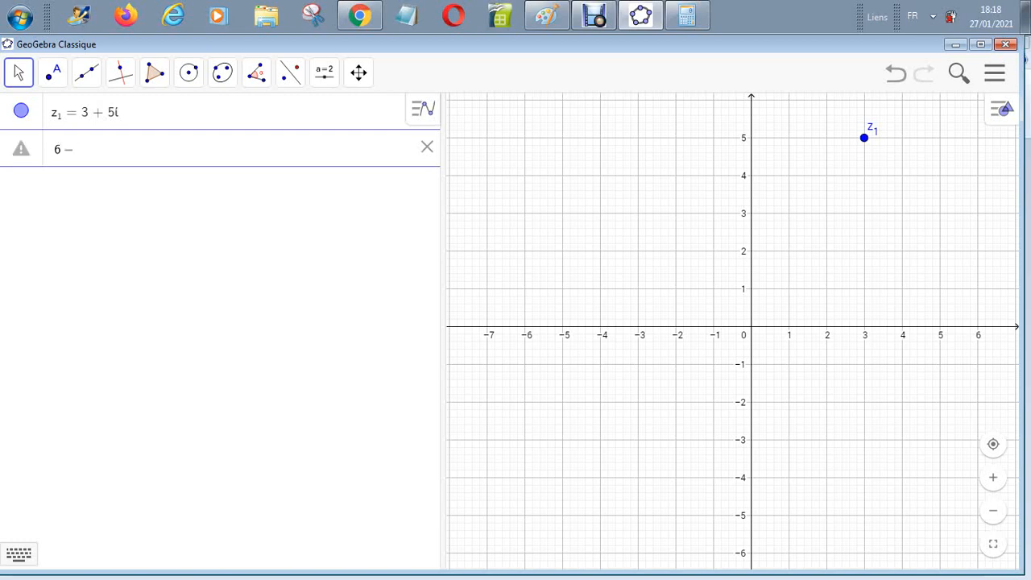
{"action": "type", "text": "4i"}
{"action": "key", "text": "Return"}
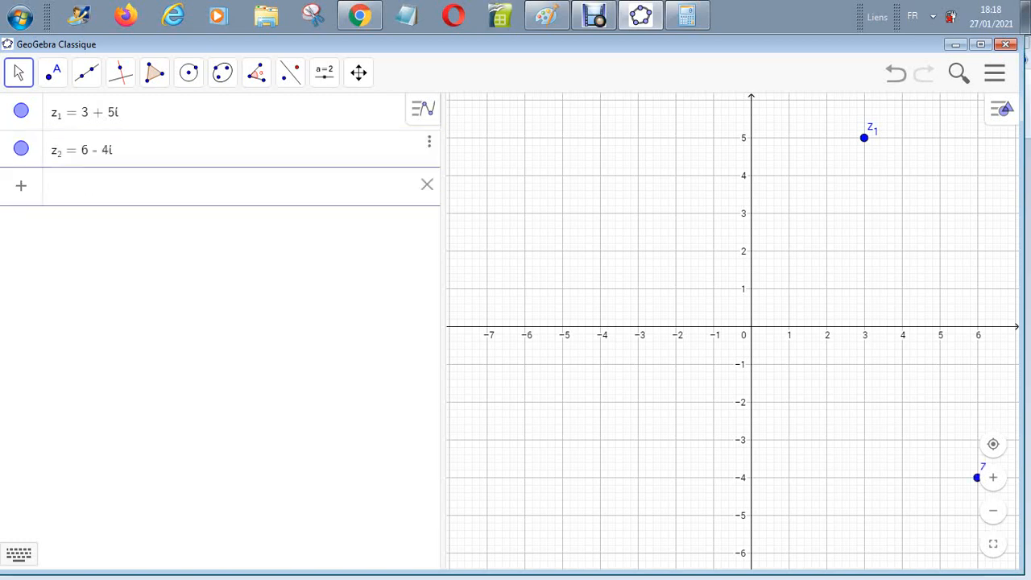
Try to add the two complex numbers by entering z1 + z2, and clear the input row
{"action": "type", "text": "z"}
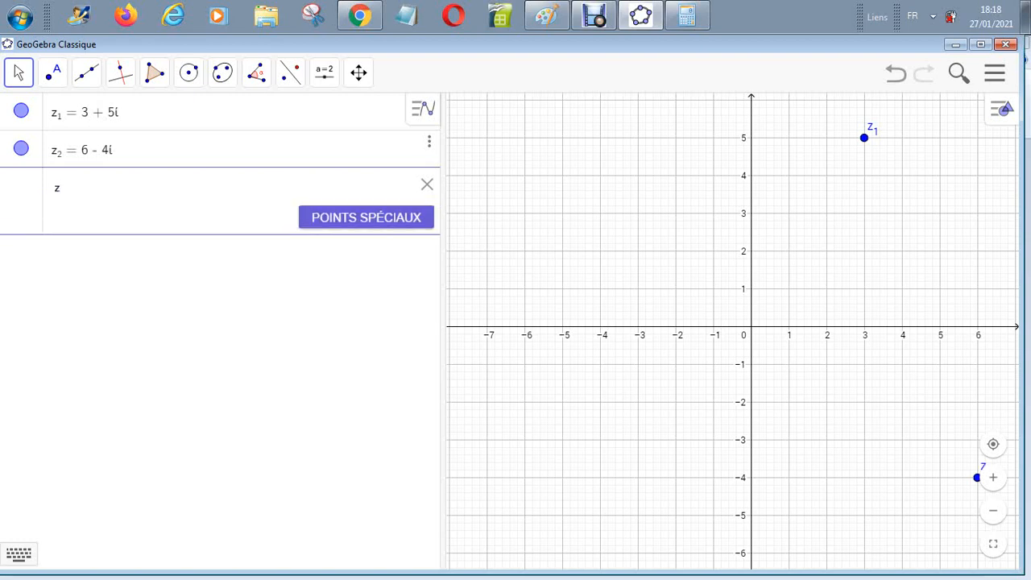
{"action": "type", "text": "1 "}
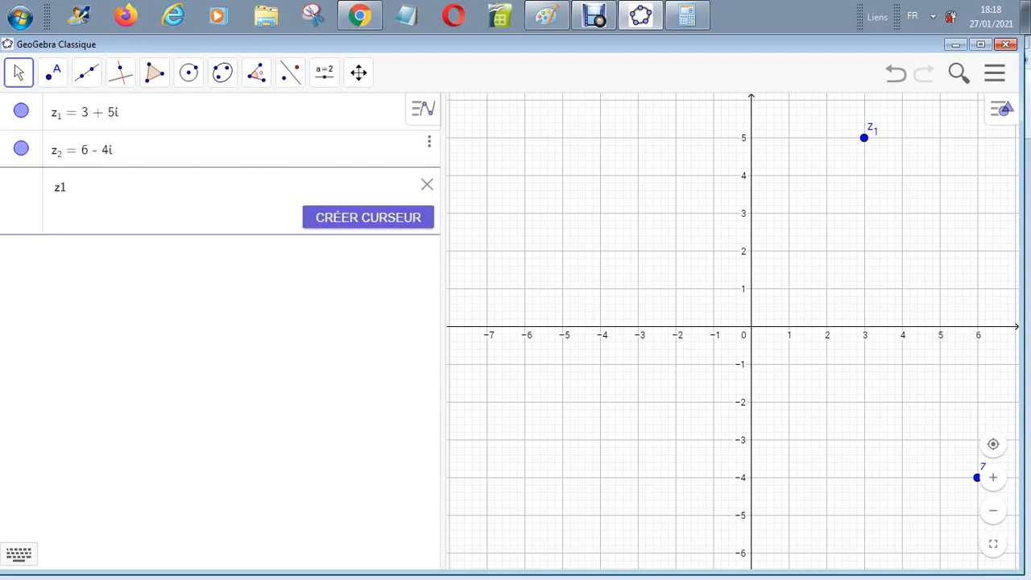
{"action": "type", "text": "+ "}
{"action": "type", "text": "z12"}
{"action": "key", "text": "BackSpace"}
{"action": "key", "text": "BackSpace"}
{"action": "type", "text": "2"}
{"action": "key", "text": "Return"}
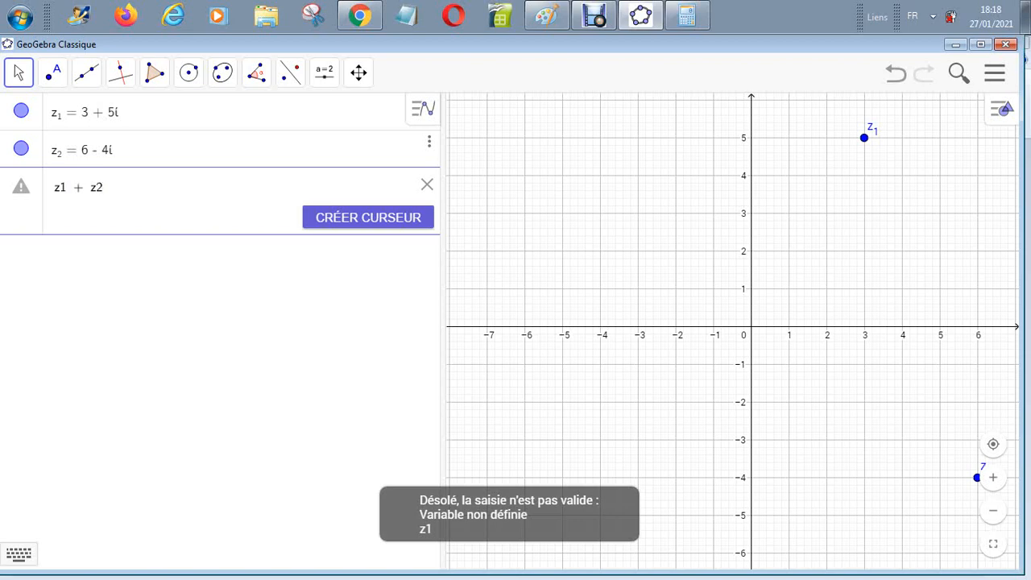
{"action": "key", "text": "BackSpace"}
{"action": "key", "text": "BackSpace"}
{"action": "key", "text": "BackSpace"}
{"action": "key", "text": "BackSpace"}
{"action": "key", "text": "BackSpace"}
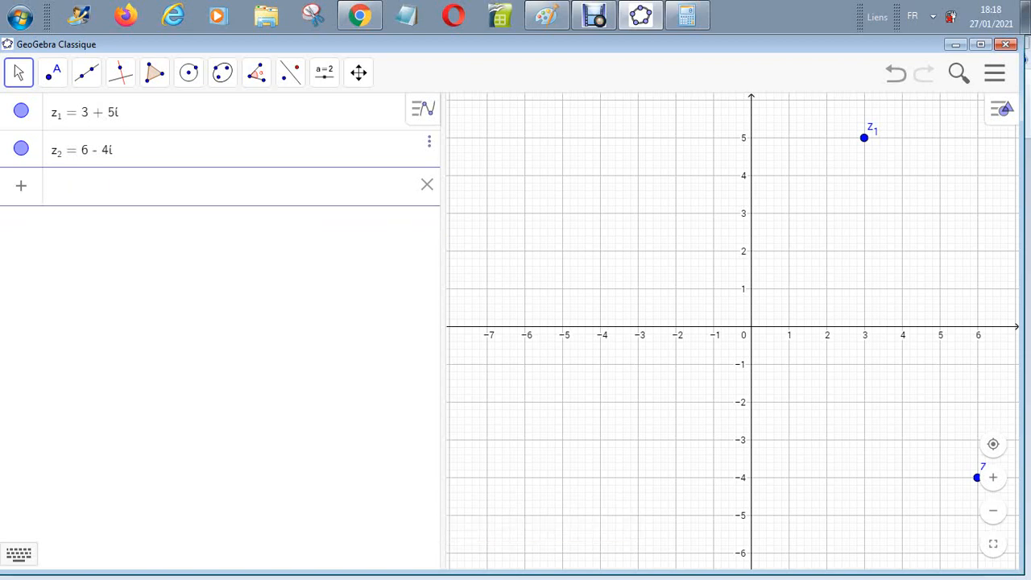
Delete the complex numbers 6 - 4i and 3 + 5i from the algebra view
{"action": "left_click", "coordinate": [429, 141]}
{"action": "left_click", "coordinate": [488, 172]}
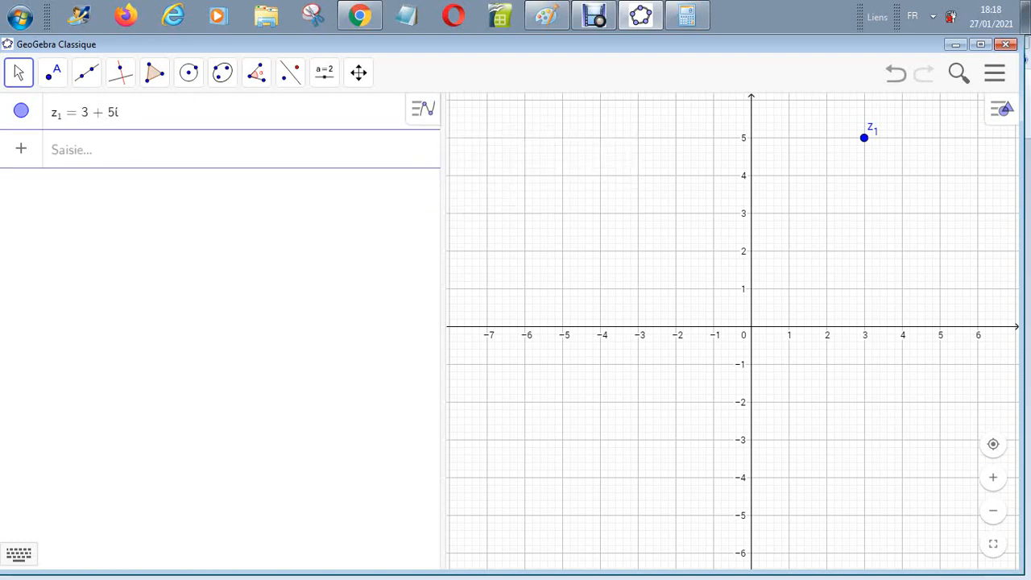
{"action": "left_click", "coordinate": [864, 137]}
{"action": "left_click", "coordinate": [429, 104]}
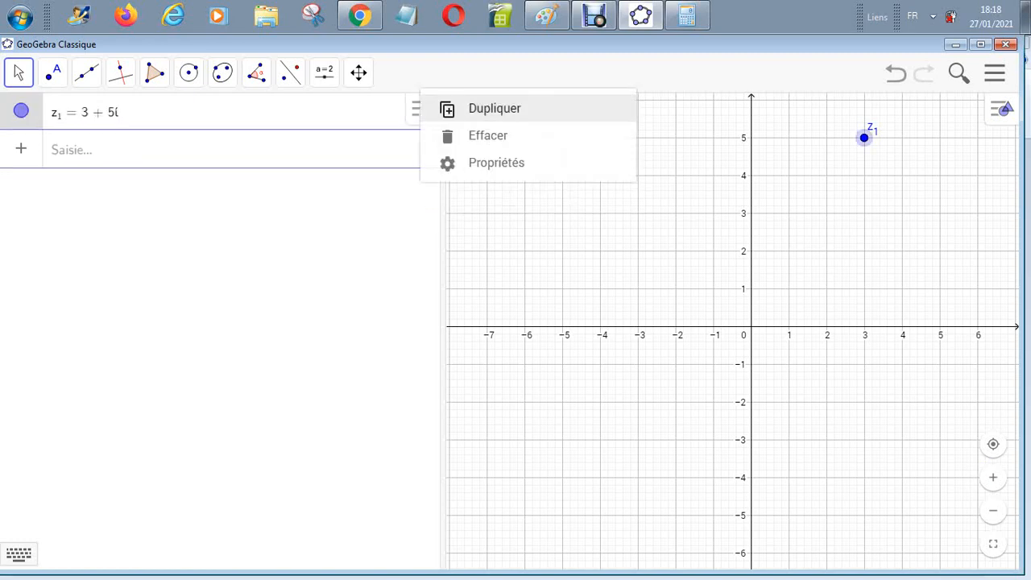
{"action": "left_click", "coordinate": [488, 136]}
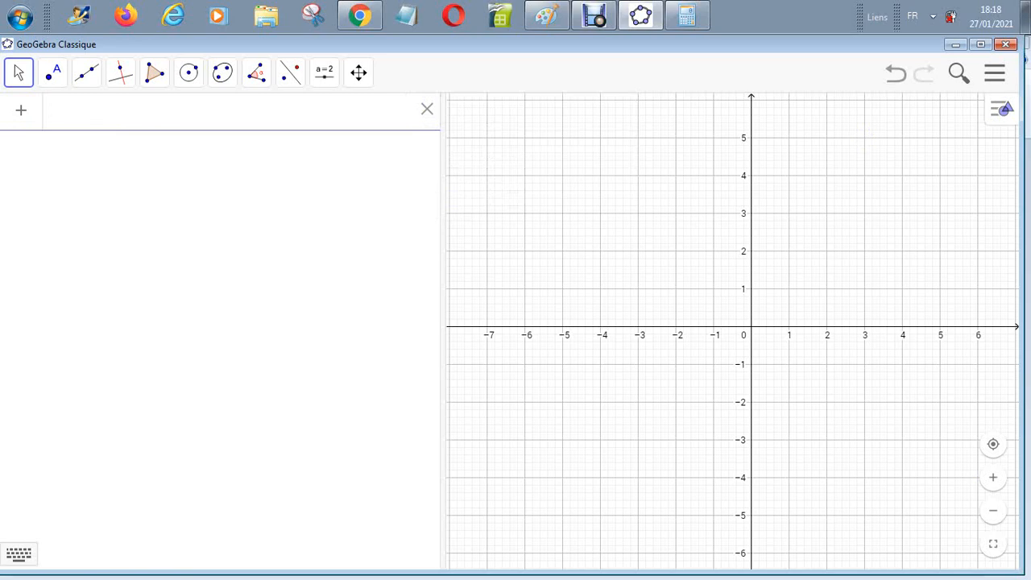
Define two named complex numbers in the algebra view, A = 3 + 5i and B = 2 - 7i
{"action": "type", "text": "A = "}
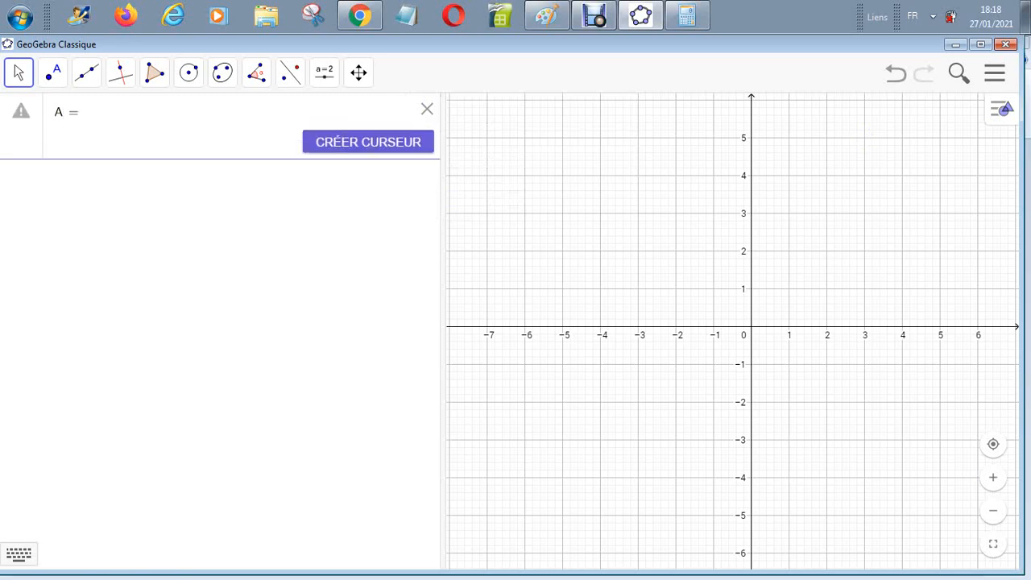
{"action": "type", "text": "3 +"}
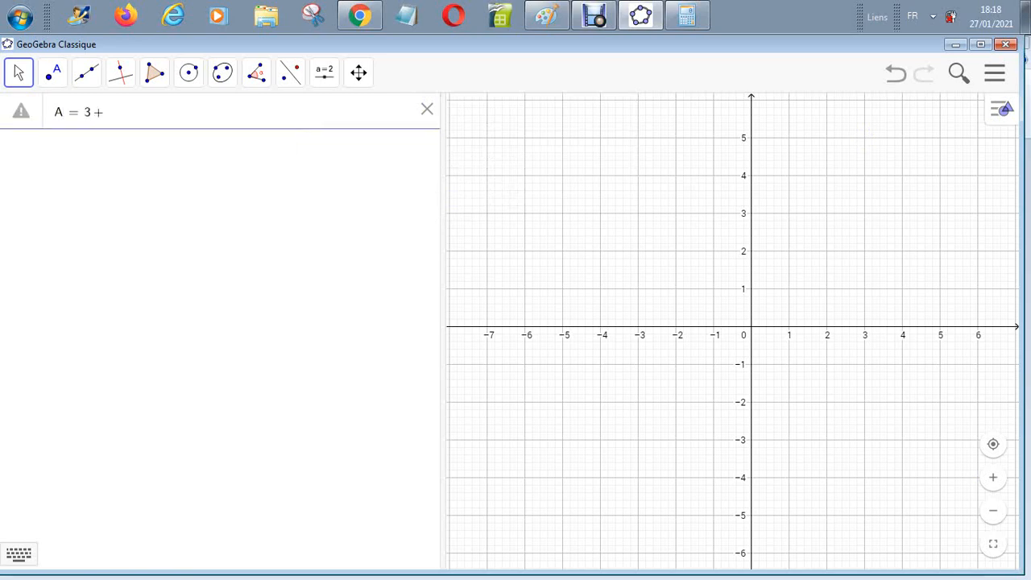
{"action": "type", "text": " 5i"}
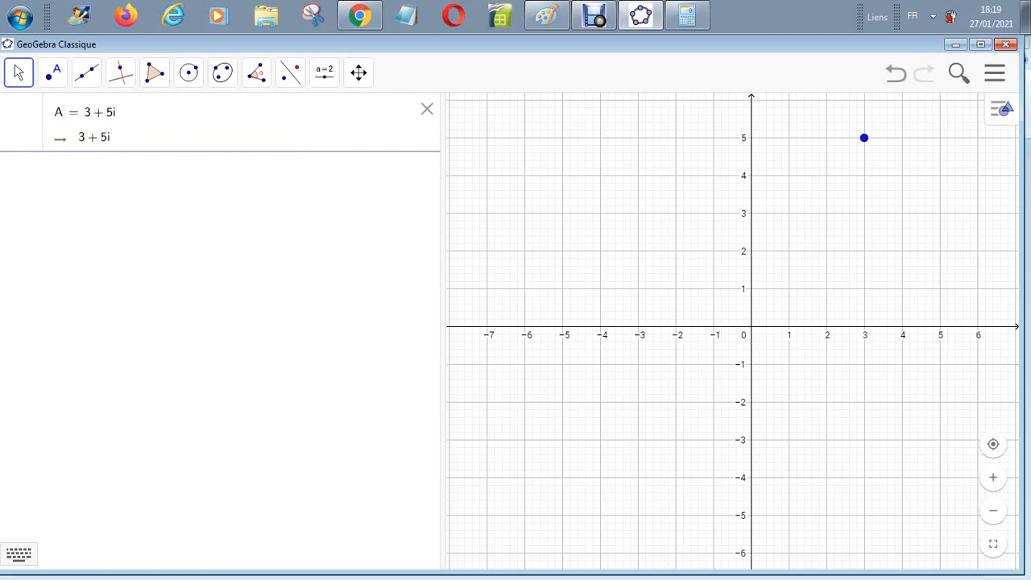
{"action": "key", "text": "Return"}
{"action": "type", "text": "B="}
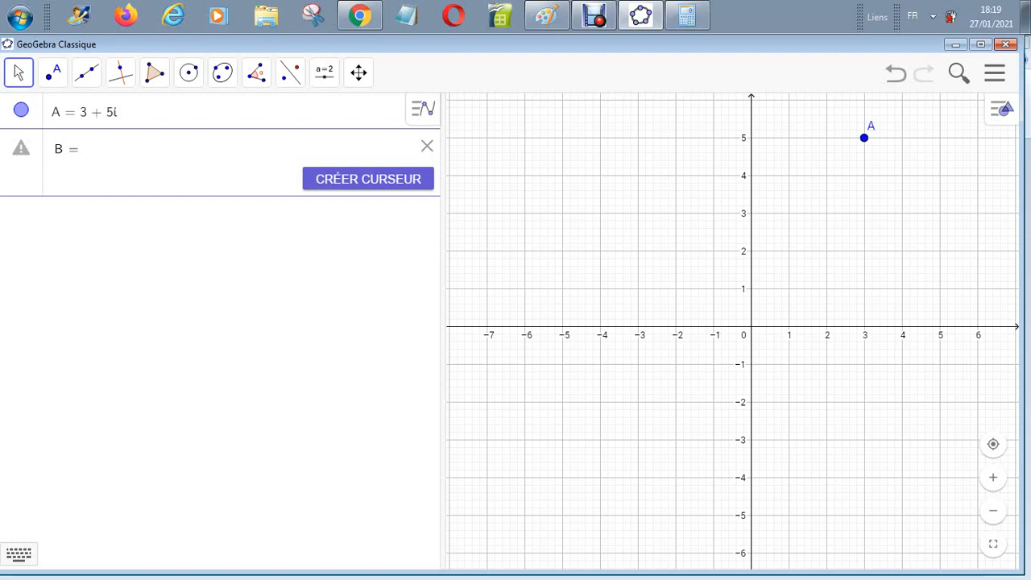
{"action": "type", "text": "2"}
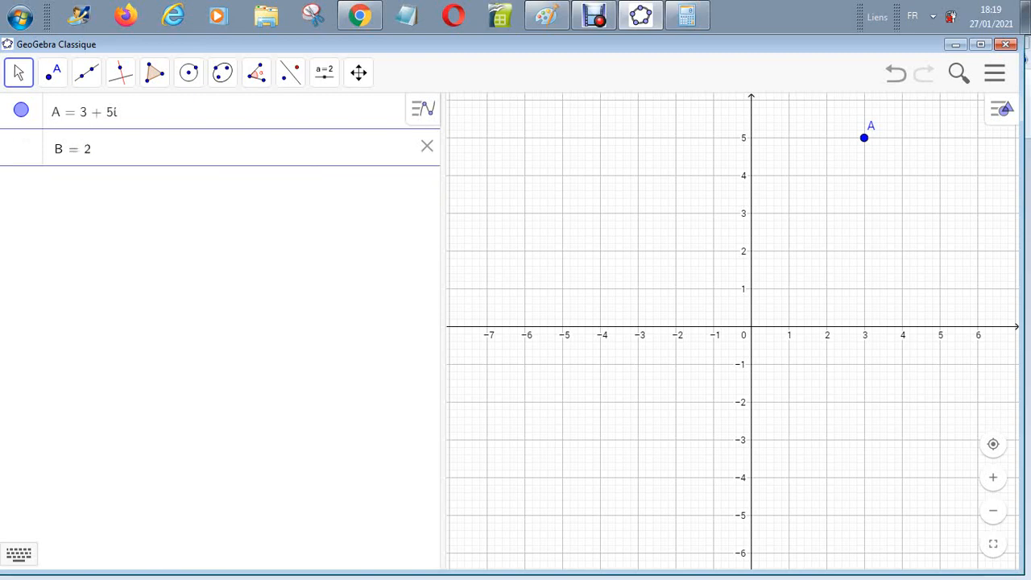
{"action": "type", "text": "-7i"}
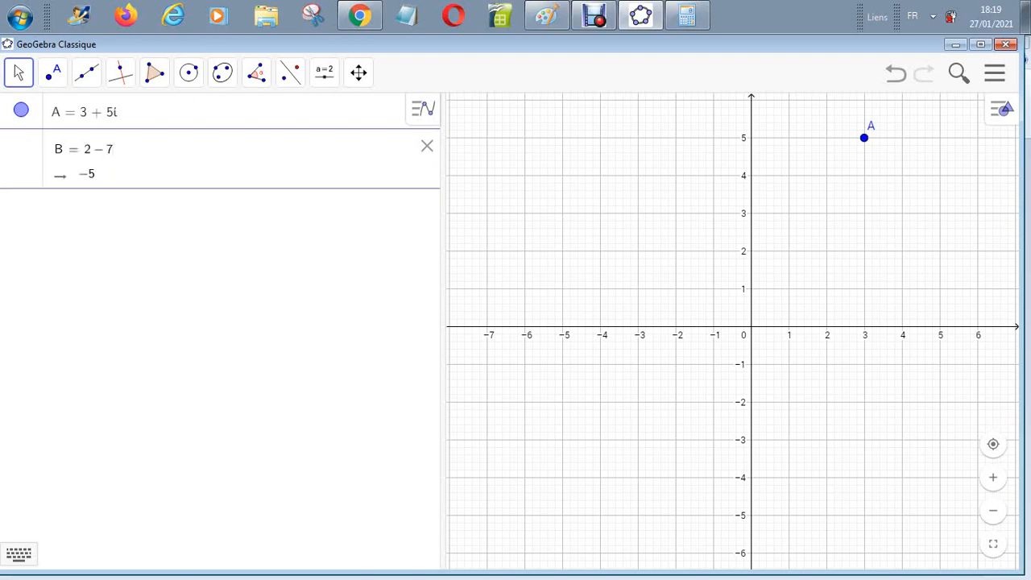
Enter the sum A + B in the next empty algebra row
{"action": "left_click", "coordinate": [53, 186]}
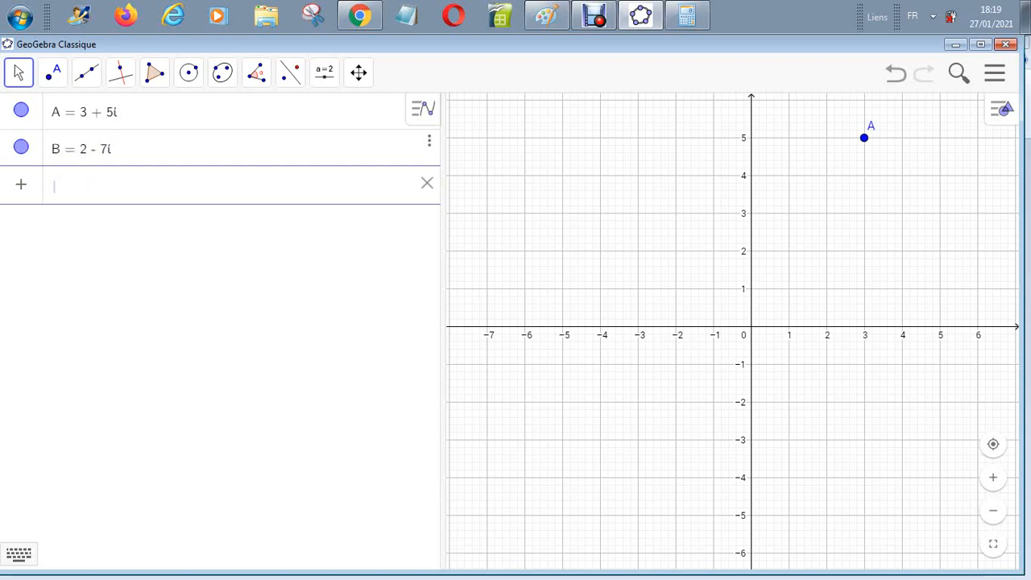
{"action": "type", "text": "A + B"}
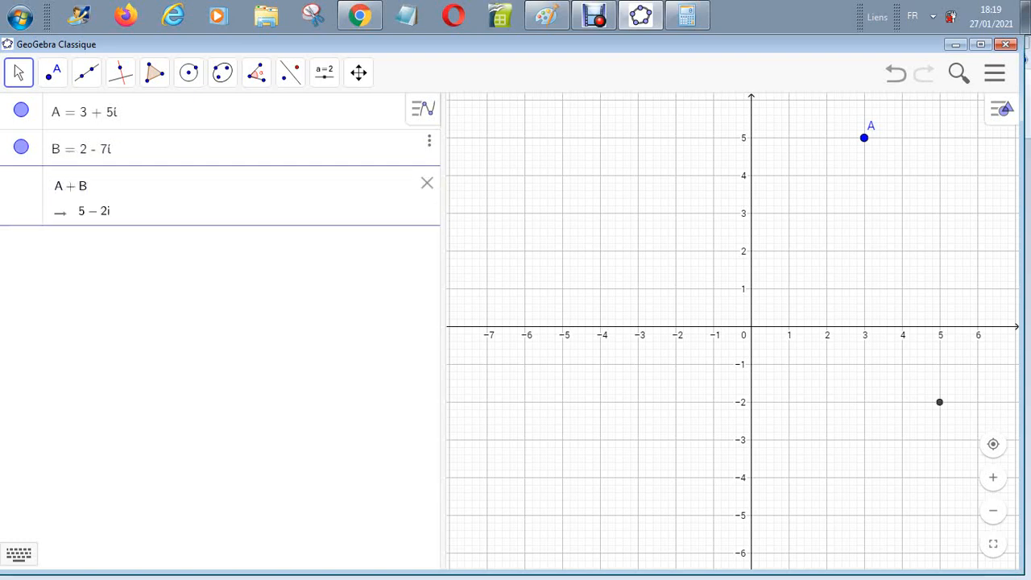
{"action": "key", "text": "Return"}
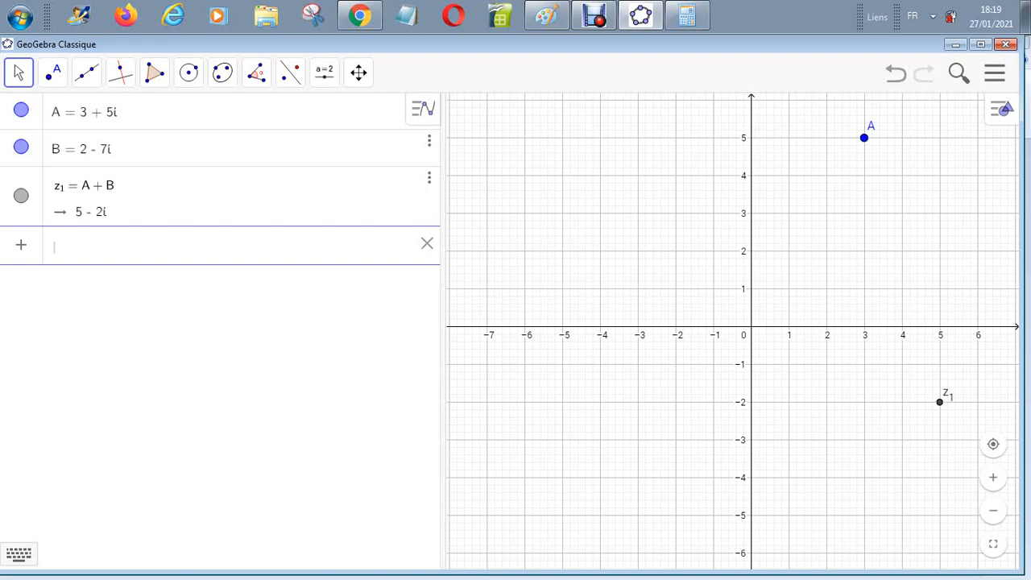
Place a point with the Point tool at the intersection of the x and y axes
{"action": "left_click", "coordinate": [53, 72]}
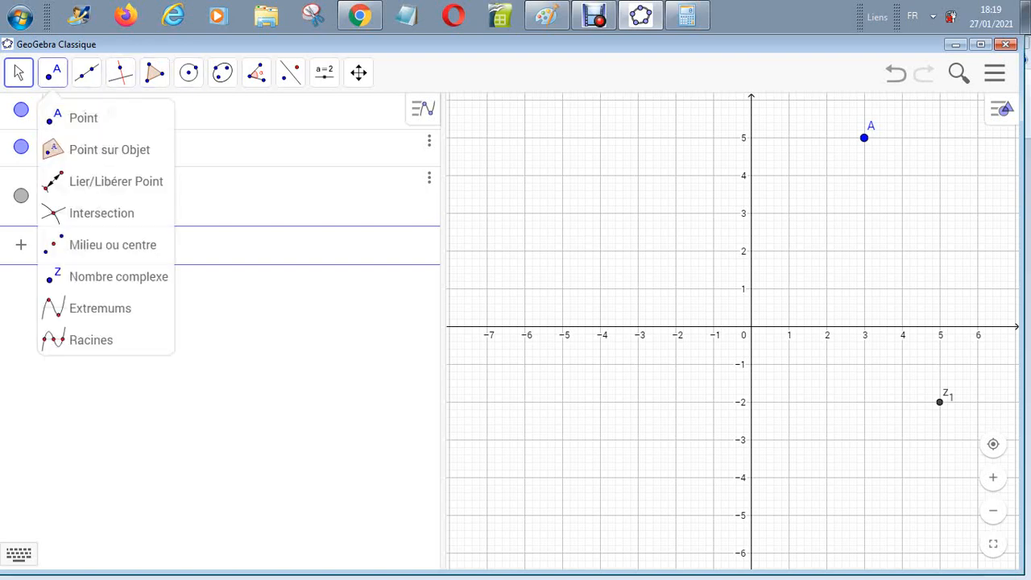
{"action": "left_click", "coordinate": [86, 73]}
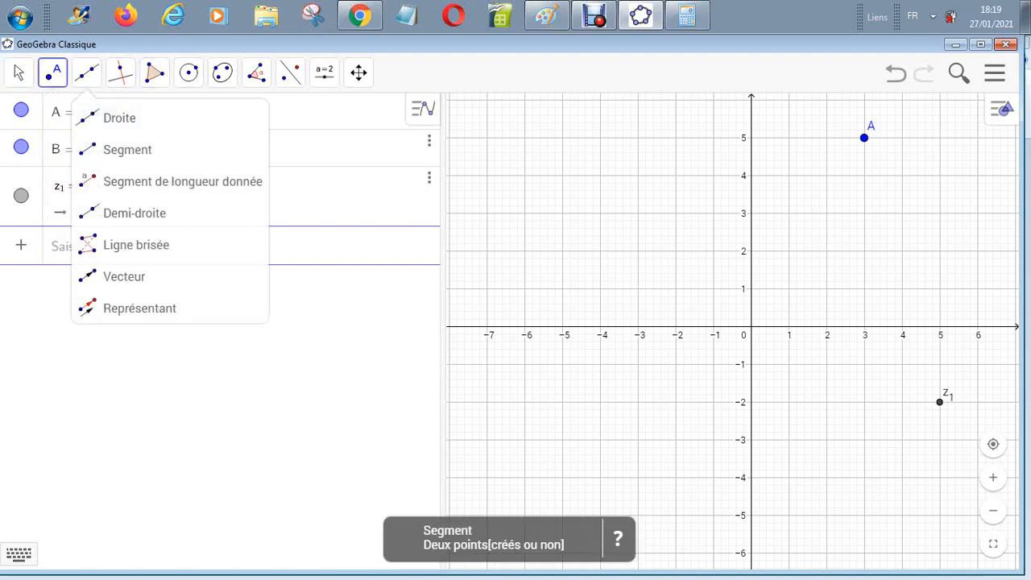
{"action": "left_click", "coordinate": [751, 326]}
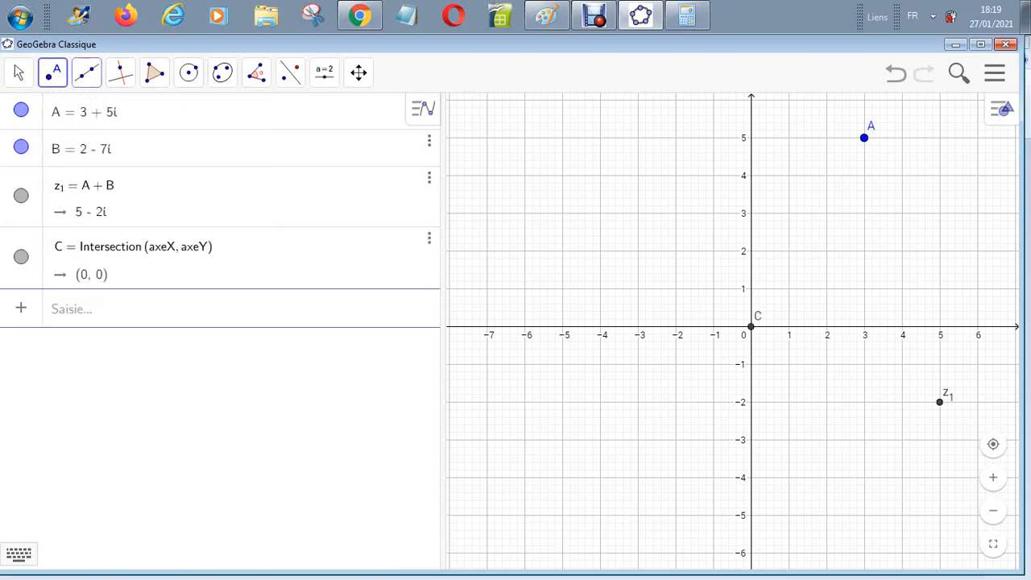
Draw a vector (Vecteur) from the point at the origin to point A
{"action": "left_click", "coordinate": [86, 72]}
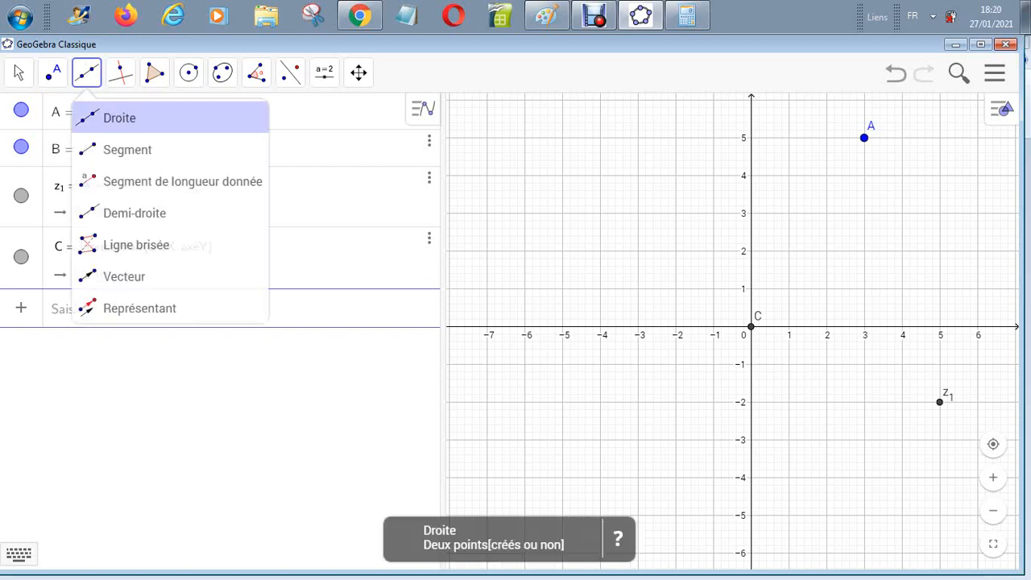
{"action": "left_click", "coordinate": [124, 276]}
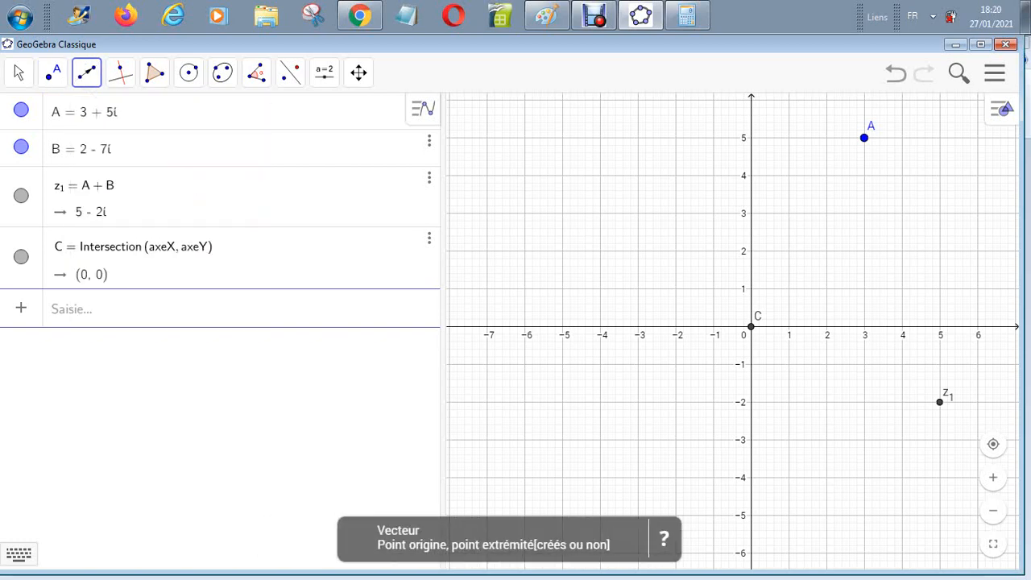
{"action": "left_click", "coordinate": [750, 326]}
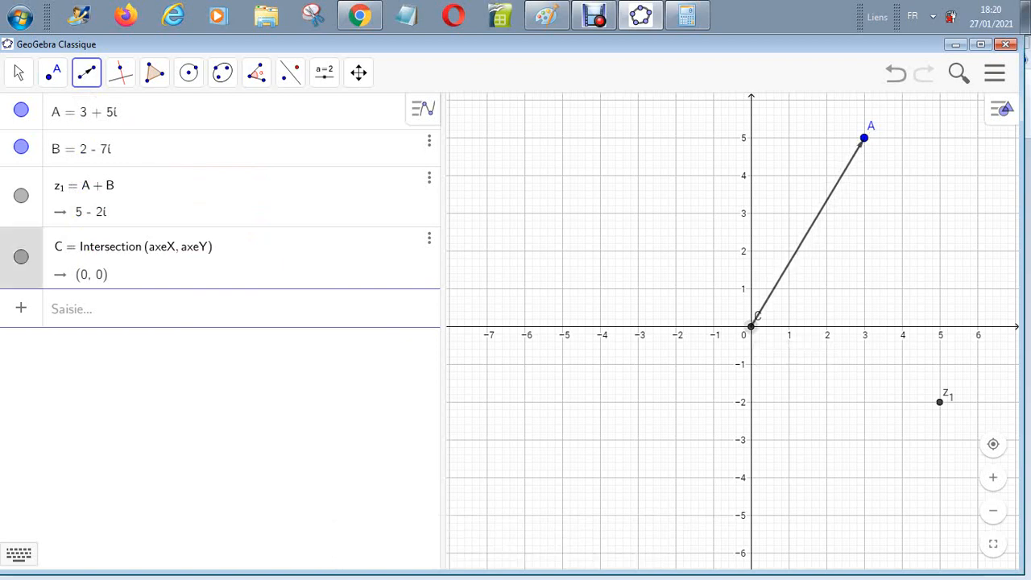
{"action": "left_click", "coordinate": [863, 137]}
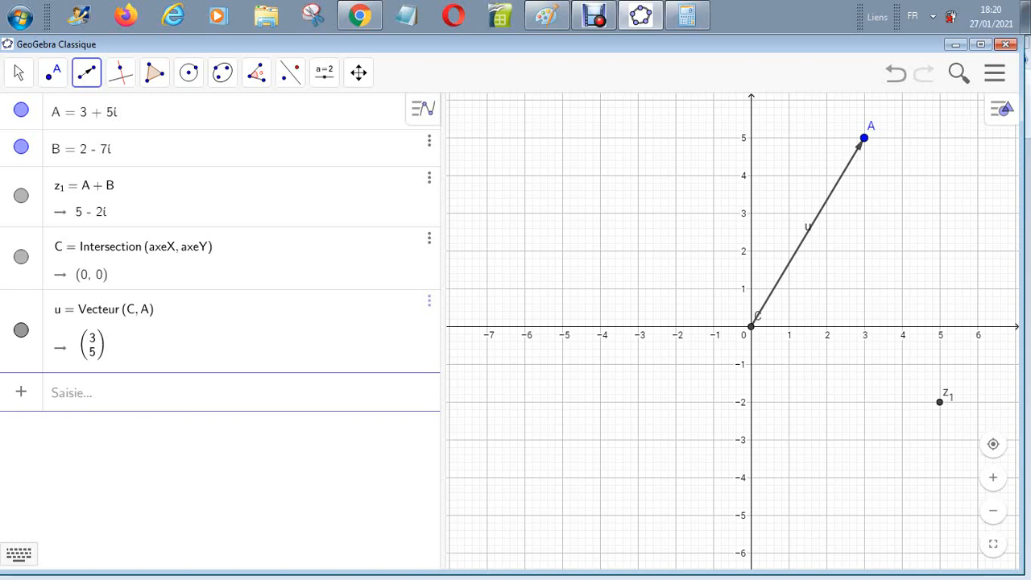
Draw a vector (Vecteur) from the point at the origin to the sum point z₁
{"action": "left_click", "coordinate": [87, 72]}
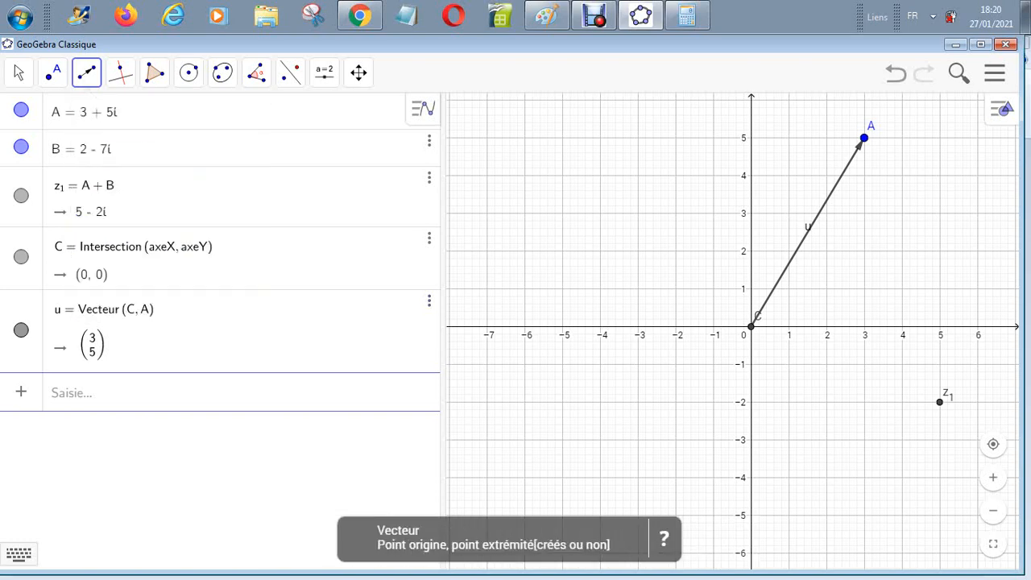
{"action": "left_click", "coordinate": [751, 326]}
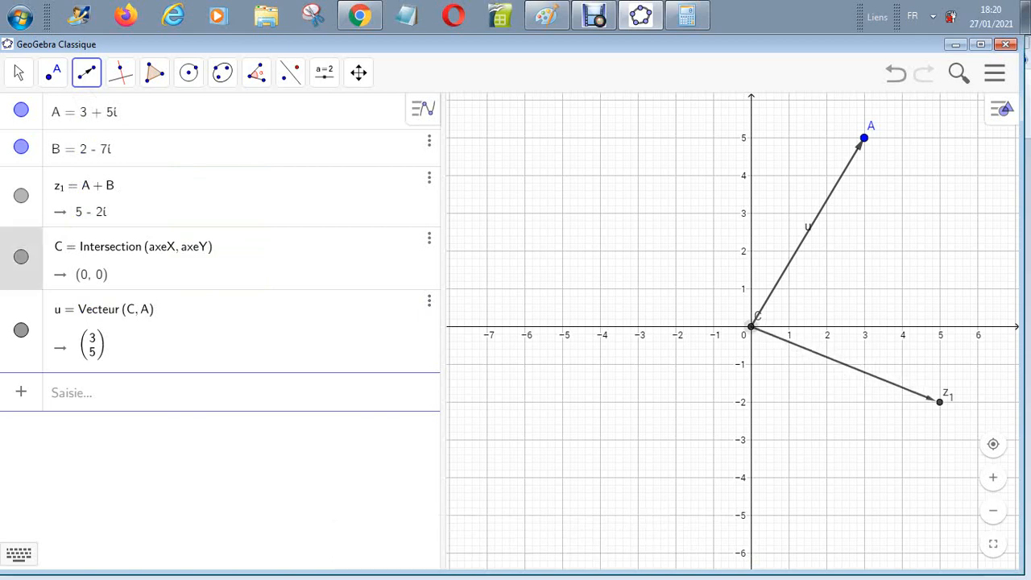
{"action": "left_click", "coordinate": [940, 401]}
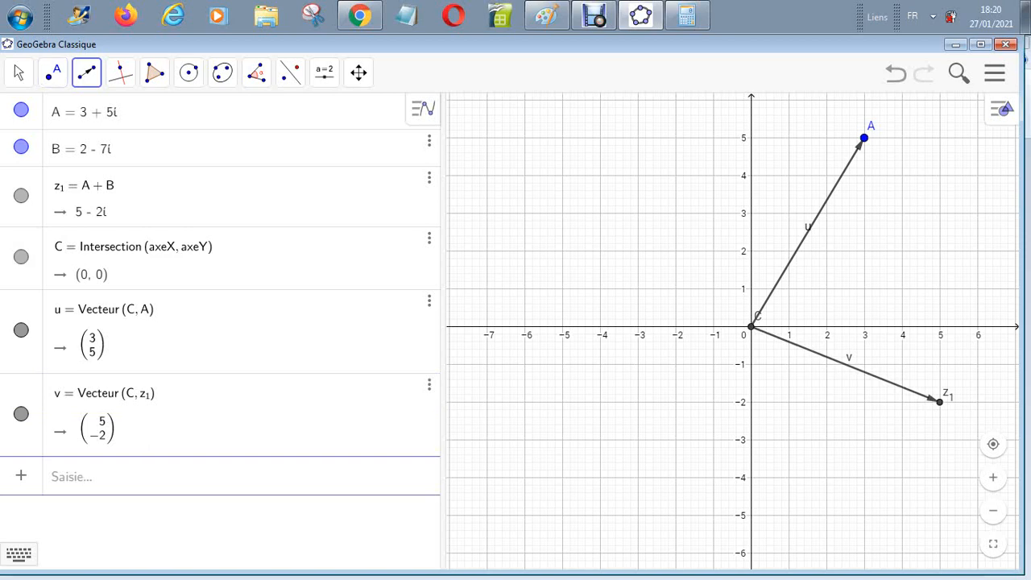
Draw a segment from point A to the sum point z₁
{"action": "left_click", "coordinate": [86, 73]}
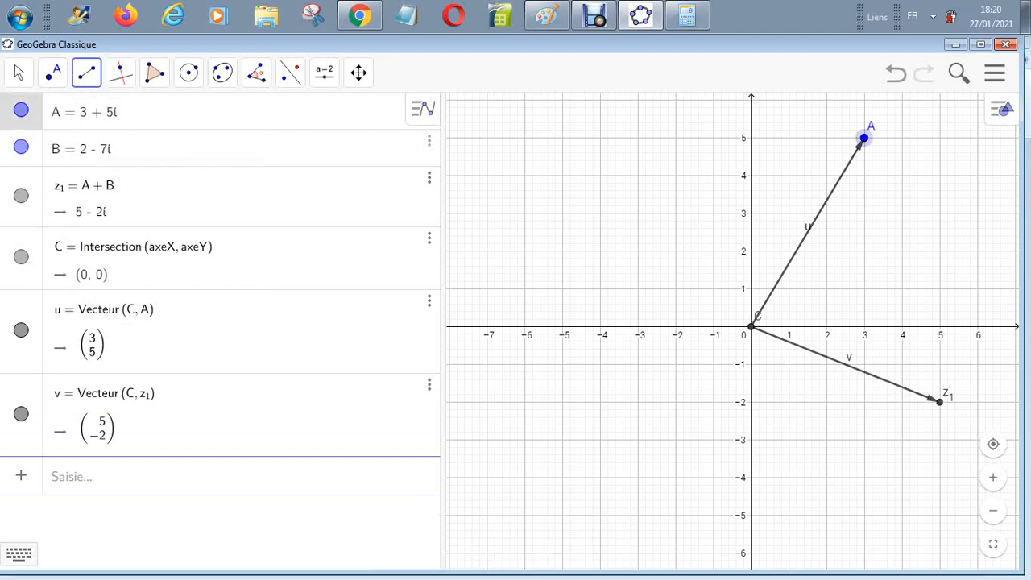
{"action": "left_click", "coordinate": [864, 138]}
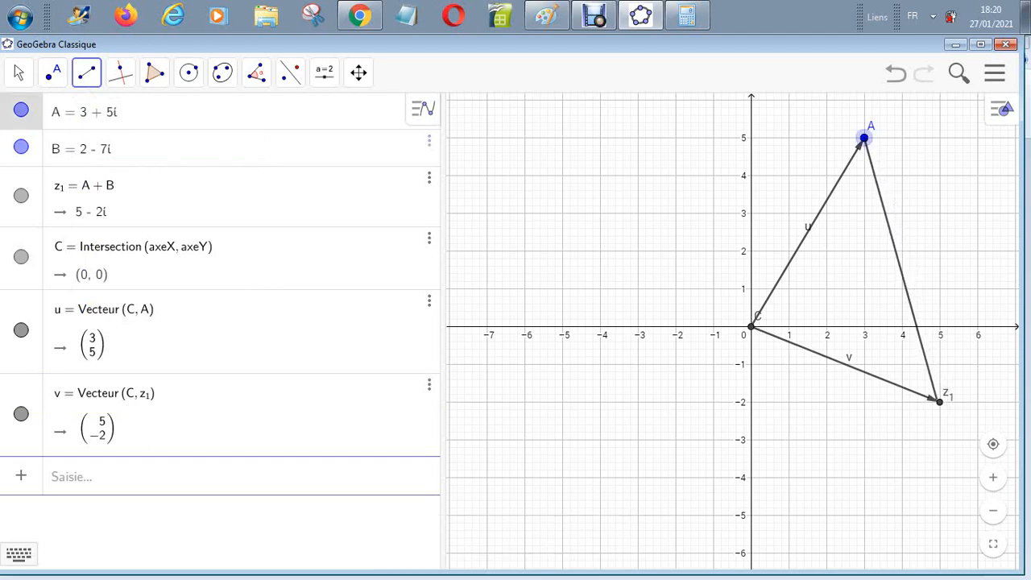
{"action": "left_click", "coordinate": [940, 401]}
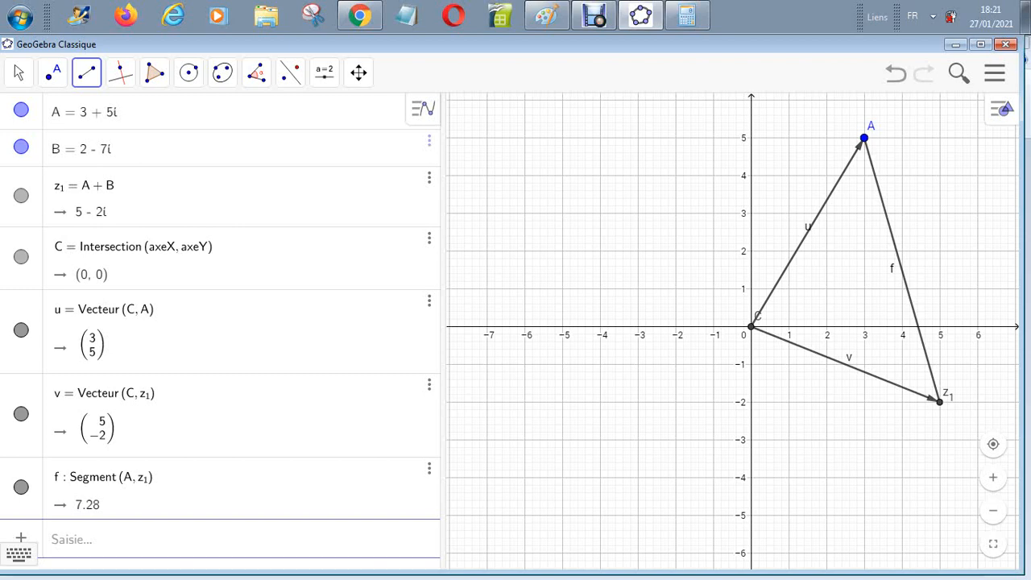
Delete the complex number B and the axes' intersection point C, together with the objects that depend on them
{"action": "left_click", "coordinate": [429, 141]}
{"action": "left_click", "coordinate": [490, 170]}
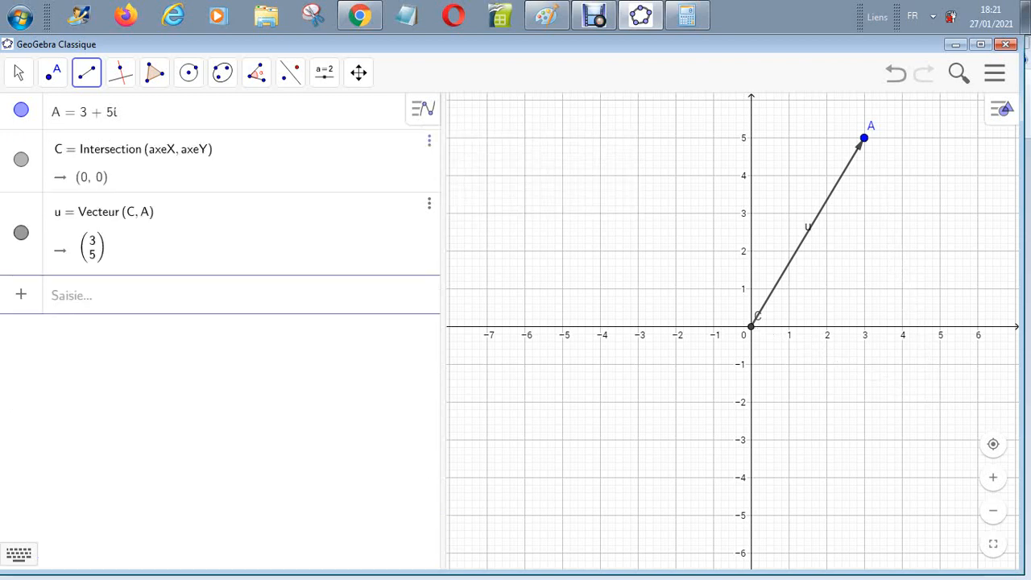
{"action": "left_click", "coordinate": [429, 140]}
{"action": "left_click", "coordinate": [475, 170]}
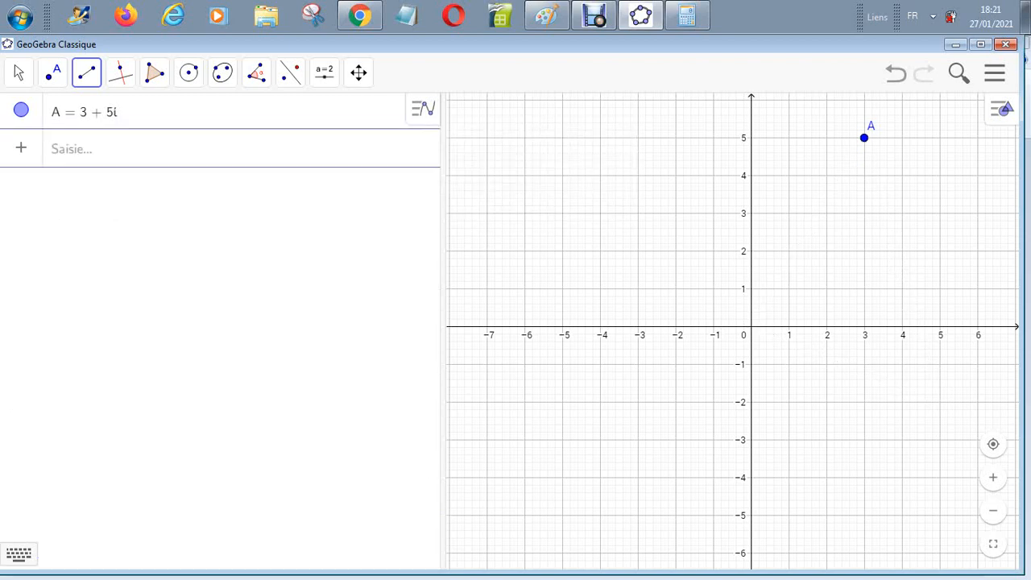
Enter real(A) in the empty algebra row to compute the real part of A
{"action": "left_click", "coordinate": [161, 149]}
{"action": "type", "text": "rea"}
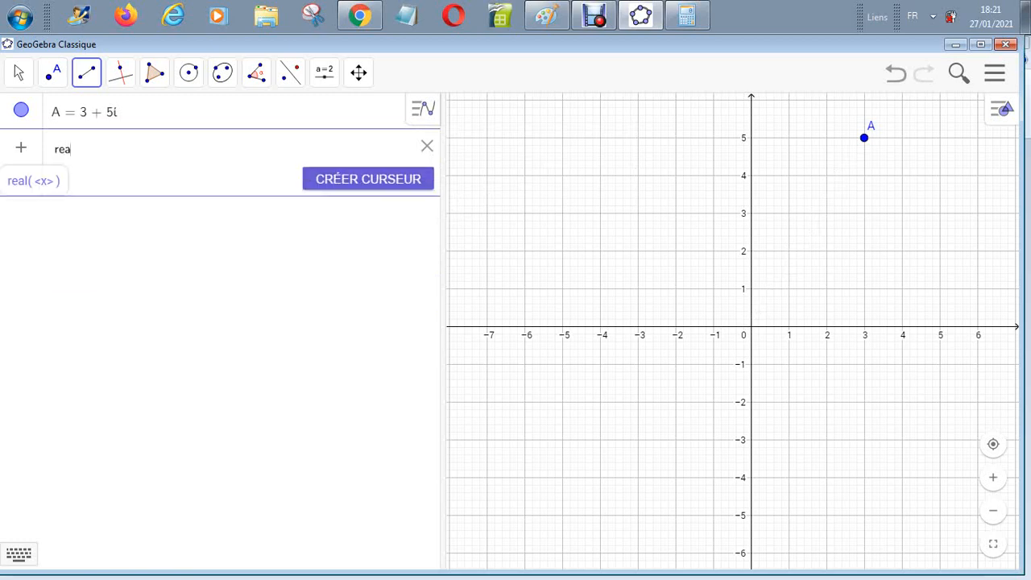
{"action": "type", "text": "l"}
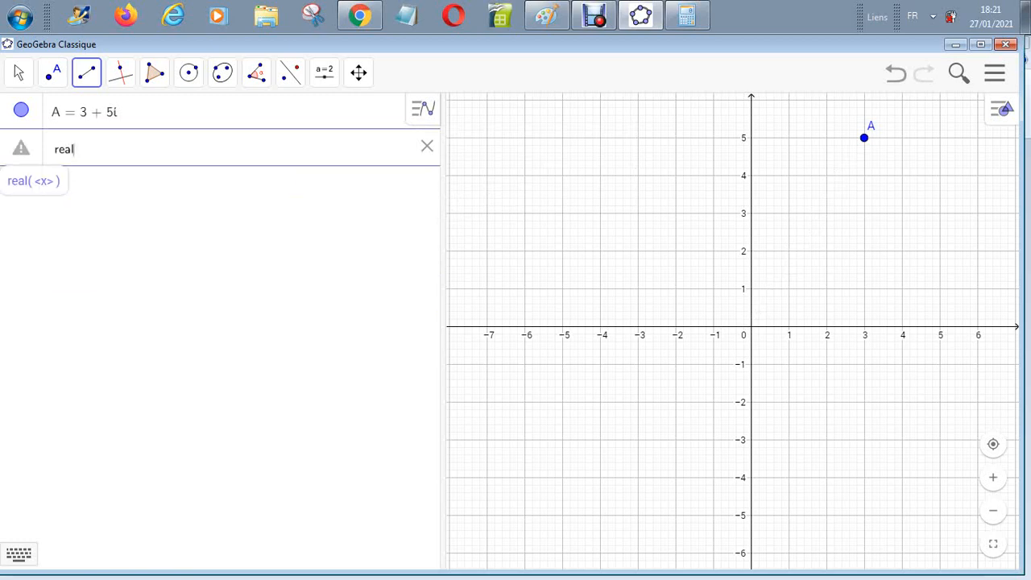
{"action": "type", "text": "("}
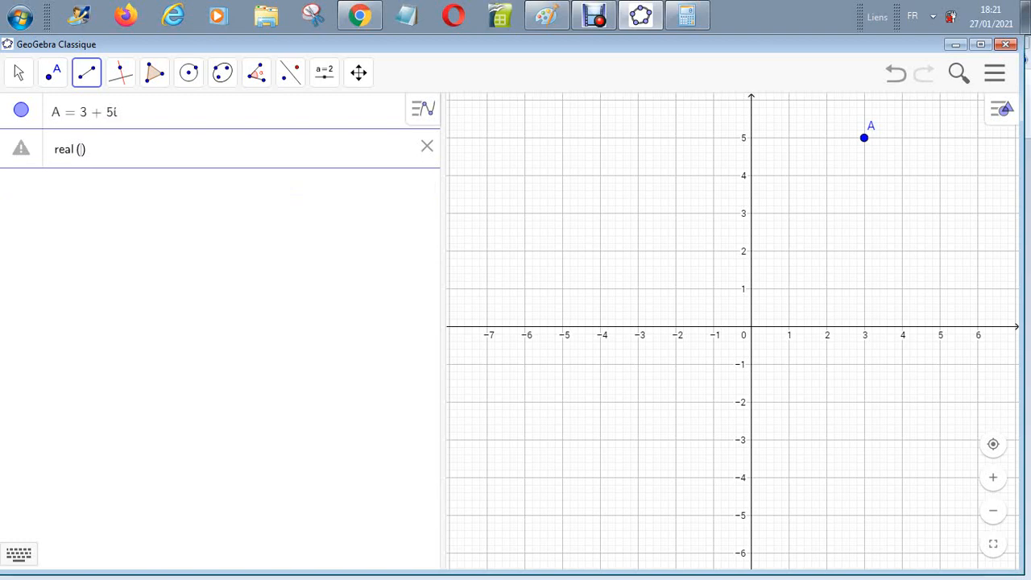
{"action": "type", "text": "A"}
{"action": "key", "text": "Return"}
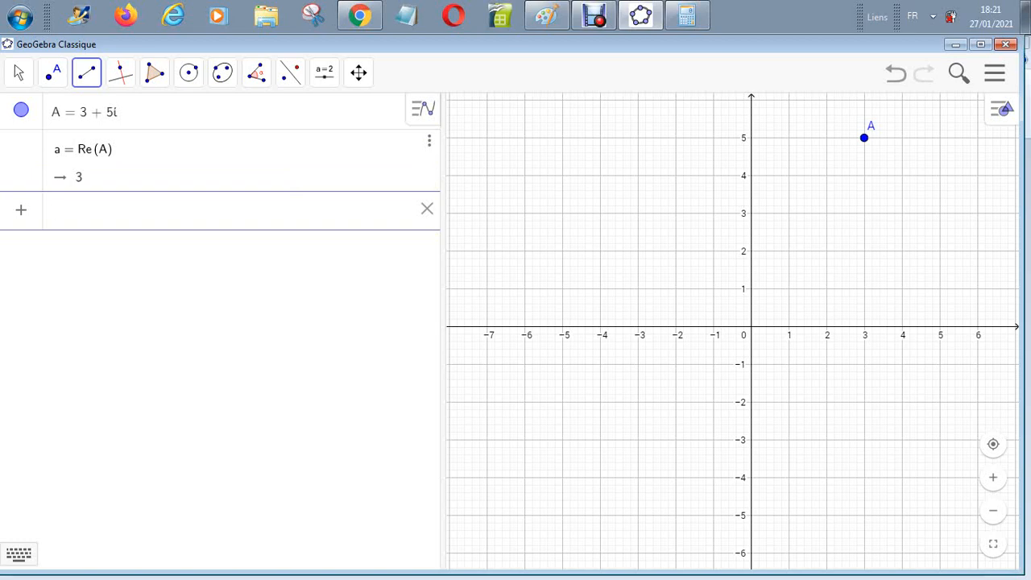
{"action": "type", "text": "Im"}
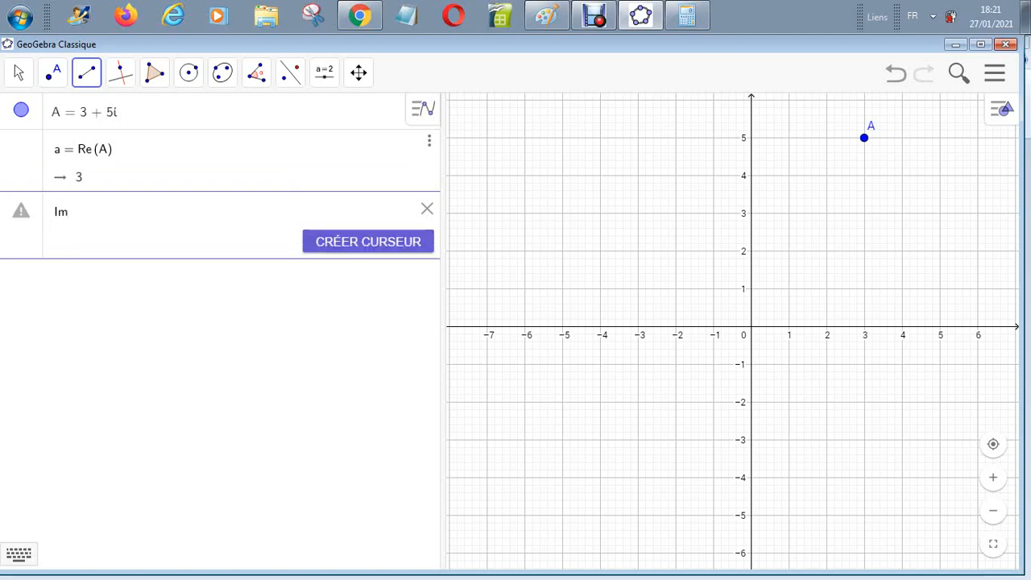
{"action": "type", "text": "agi"}
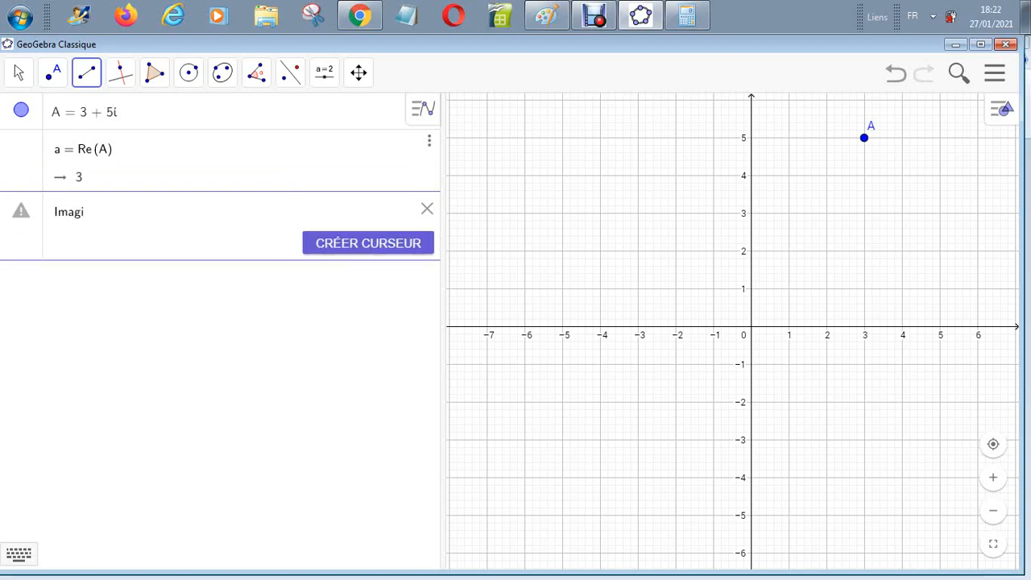
{"action": "type", "text": "nery"}
{"action": "type", "text": "("}
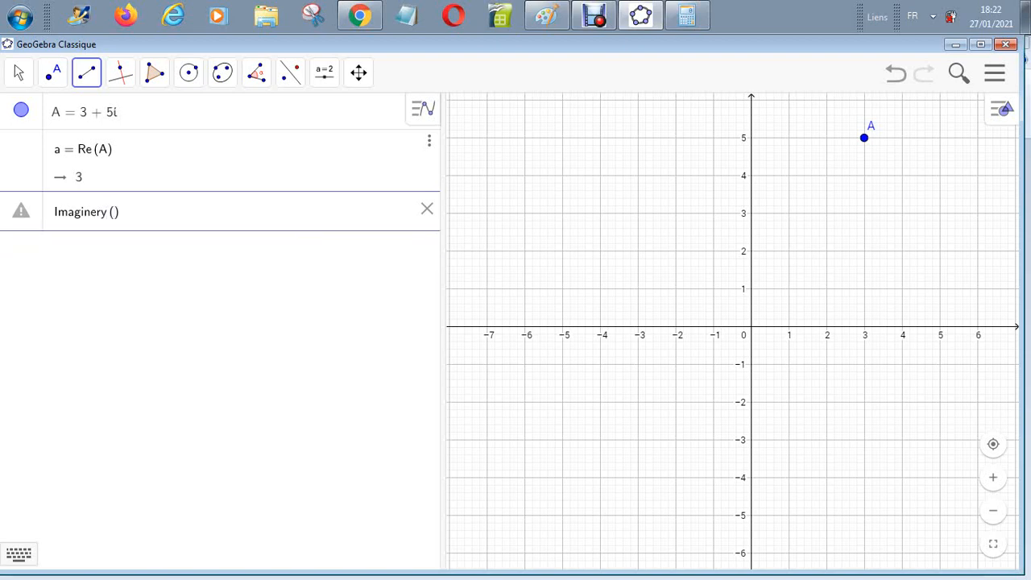
{"action": "type", "text": "A"}
{"action": "key", "text": "Return"}
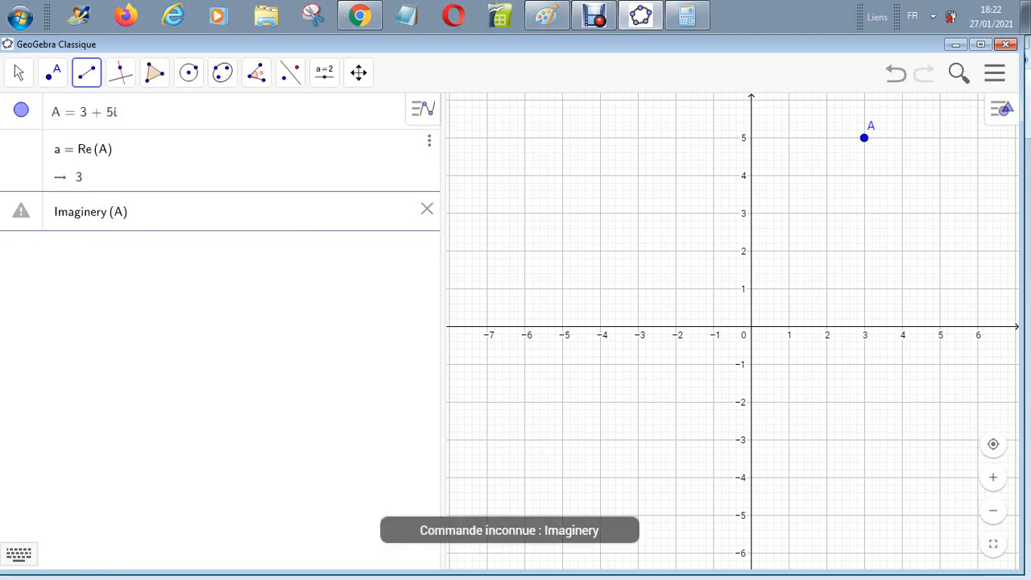
{"action": "left_click", "coordinate": [427, 209]}
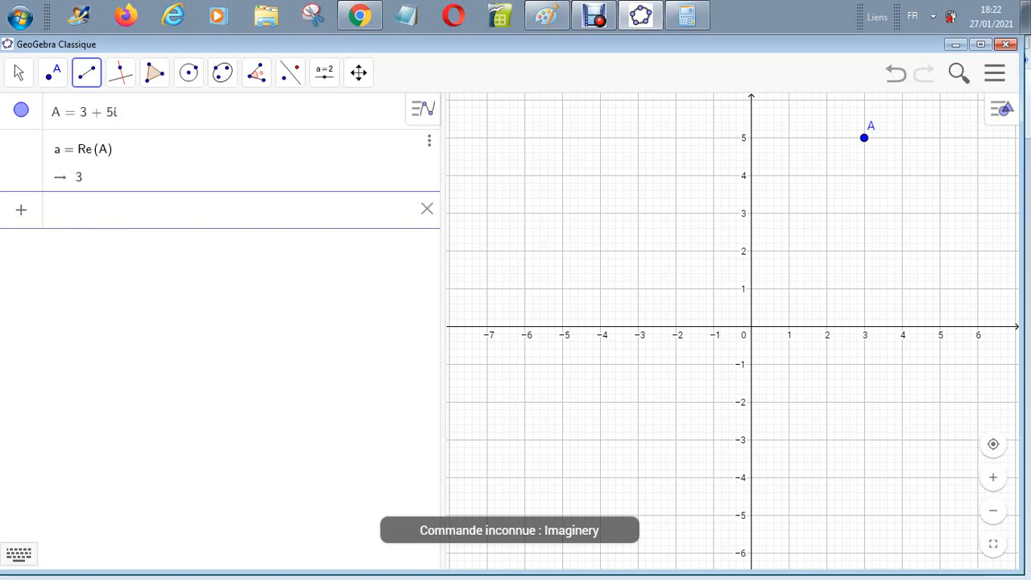
Enter imaginary(A) in the empty algebra row, using the suggested function, to compute the imaginary part of A
{"action": "type", "text": "im"}
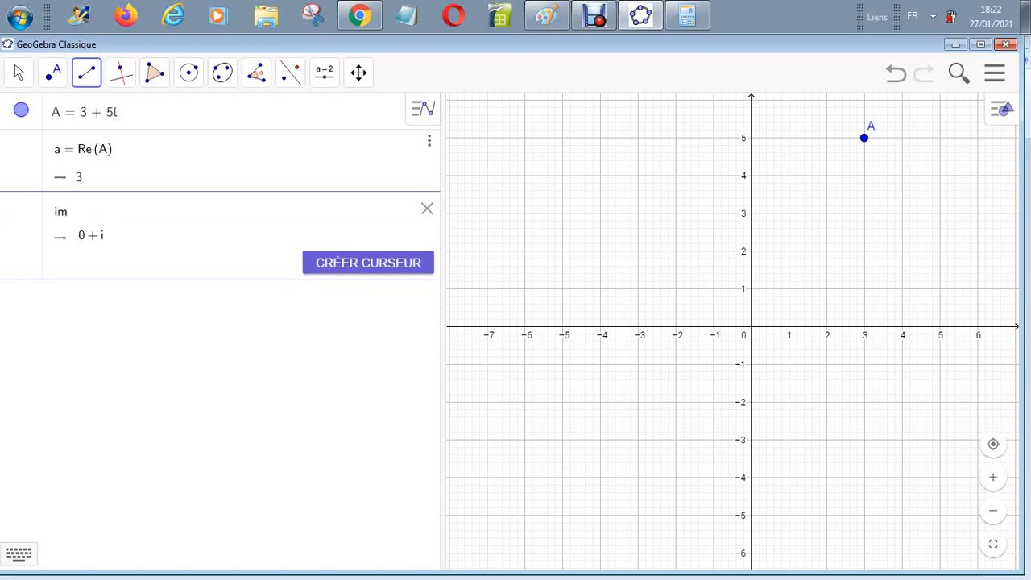
{"action": "key", "text": "BackSpace"}
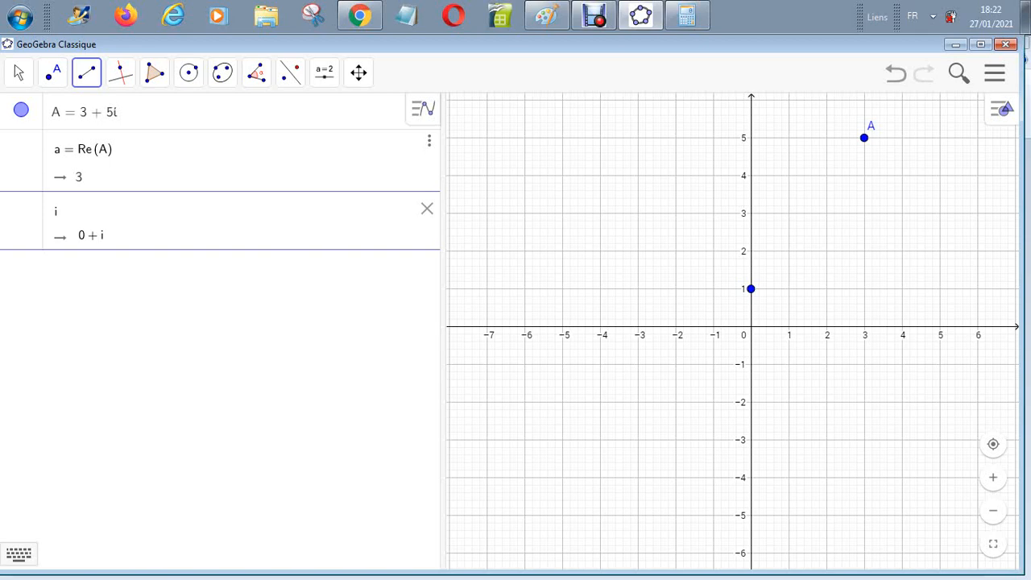
{"action": "type", "text": "m"}
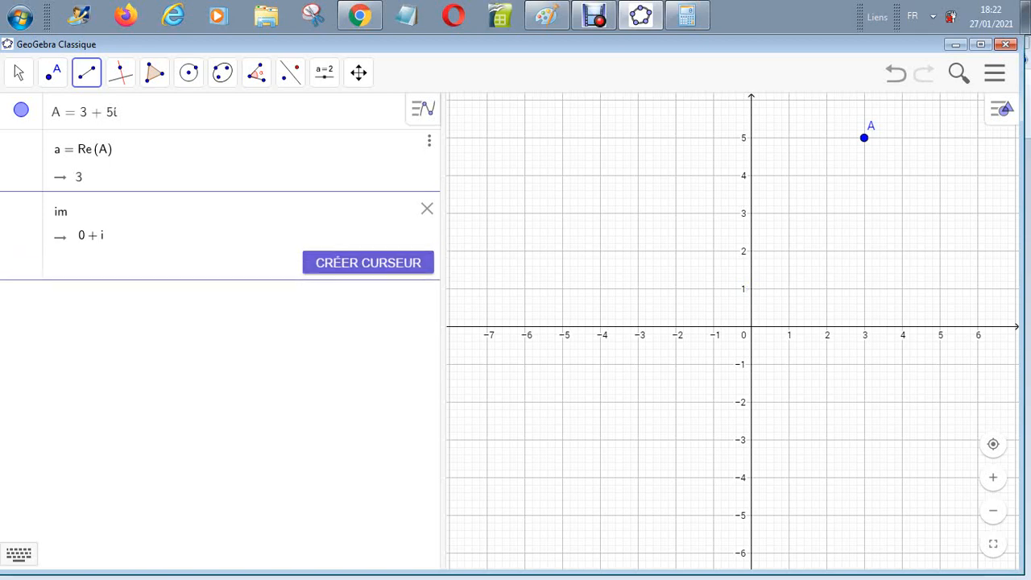
{"action": "type", "text": "a"}
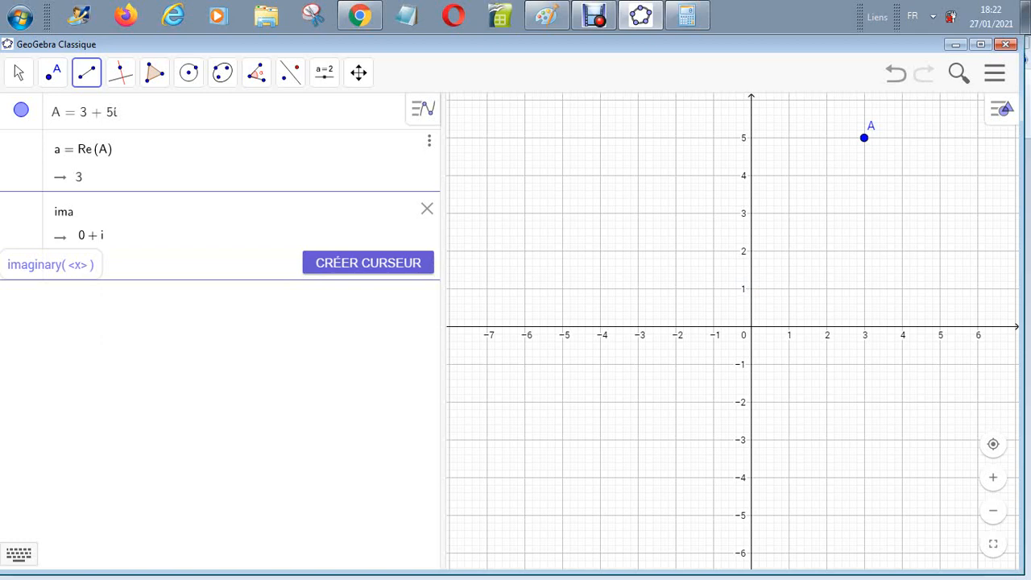
{"action": "left_click", "coordinate": [50, 264]}
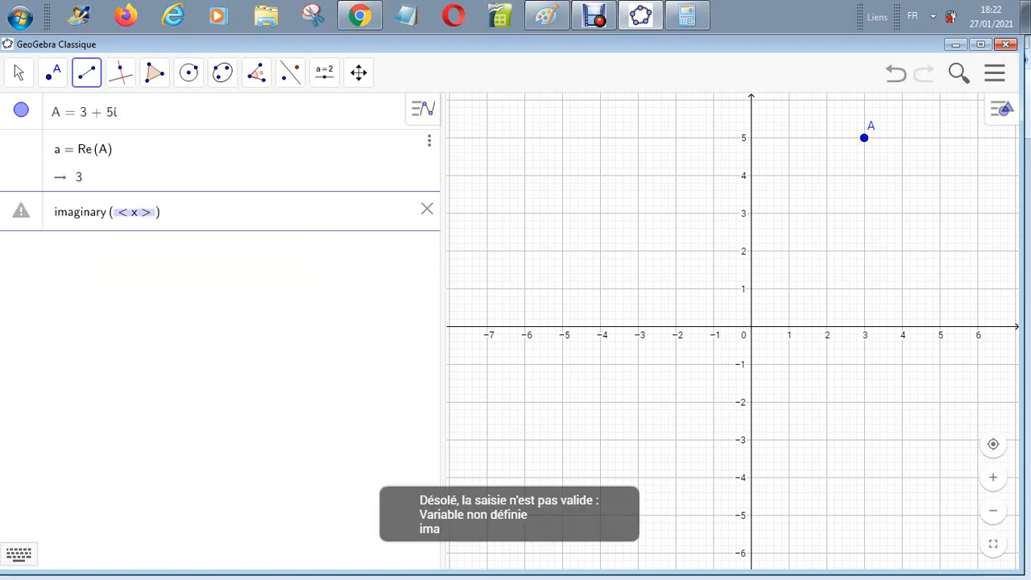
{"action": "left_click", "coordinate": [155, 211]}
{"action": "key", "text": "BackSpace"}
{"action": "key", "text": "BackSpace"}
{"action": "key", "text": "BackSpace"}
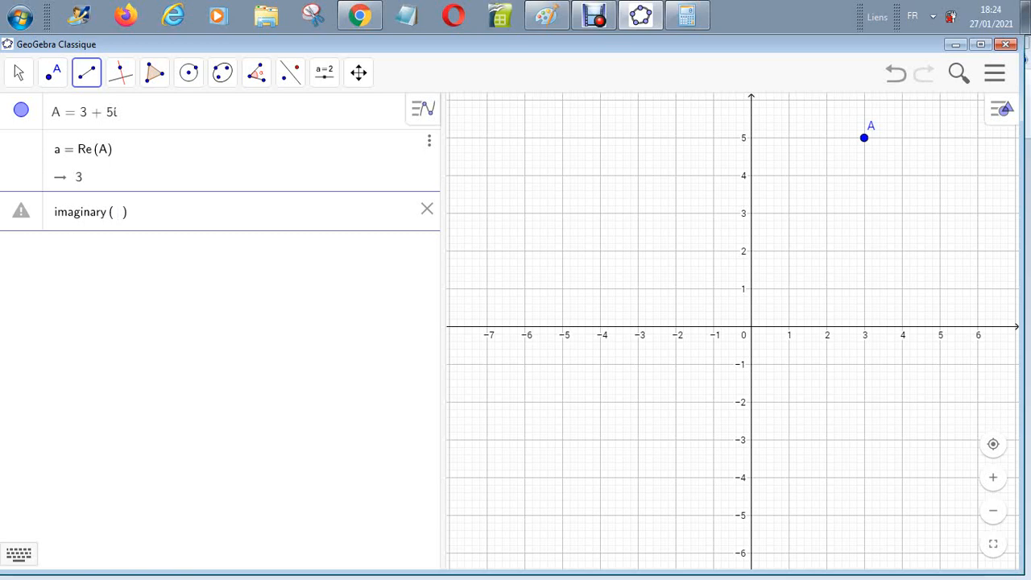
{"action": "type", "text": "A"}
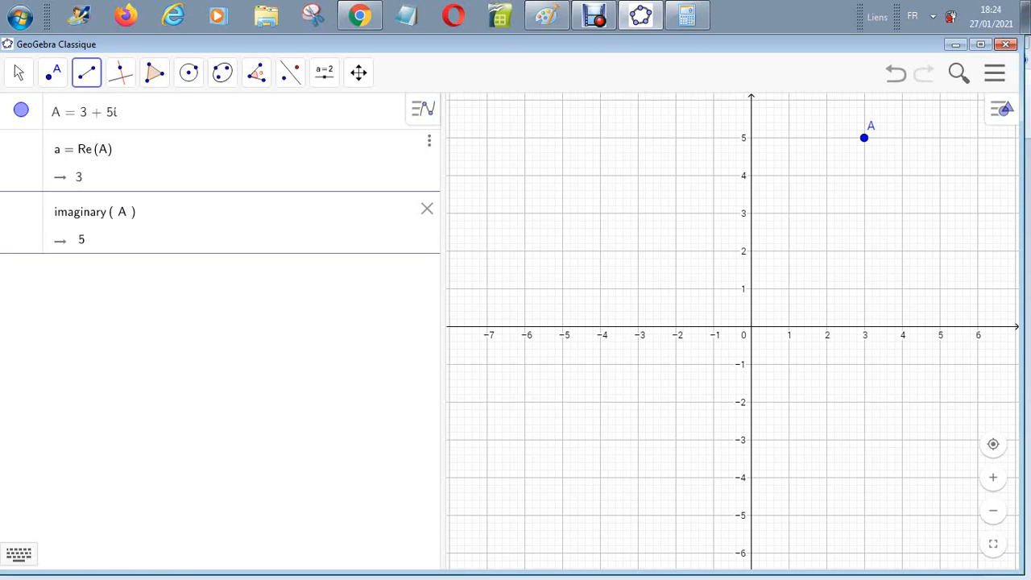
{"action": "key", "text": "Return"}
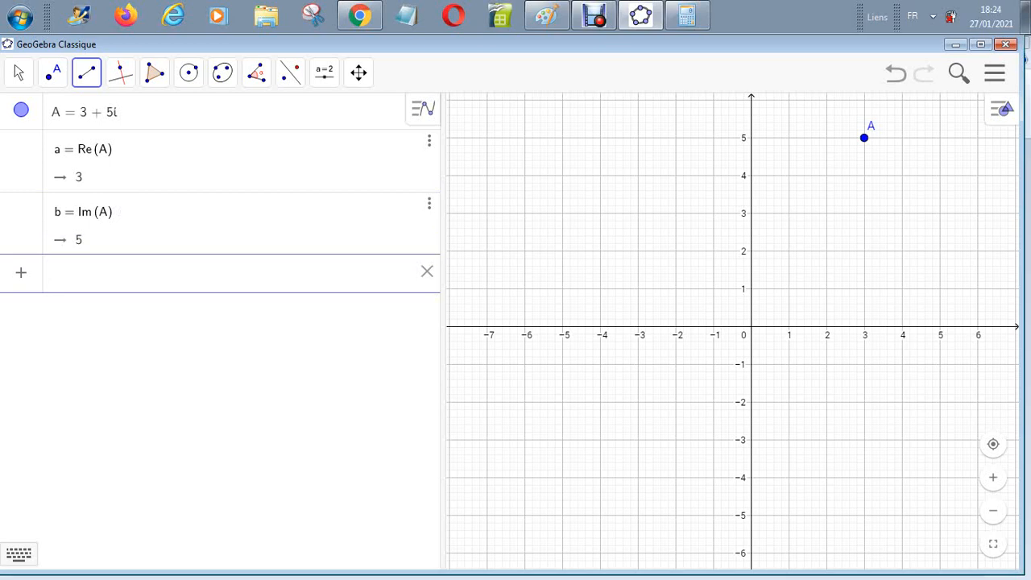
Enter the square root of a² + b² in the next algebra row to compute the modulus of A
{"action": "type", "text": "sqrt("}
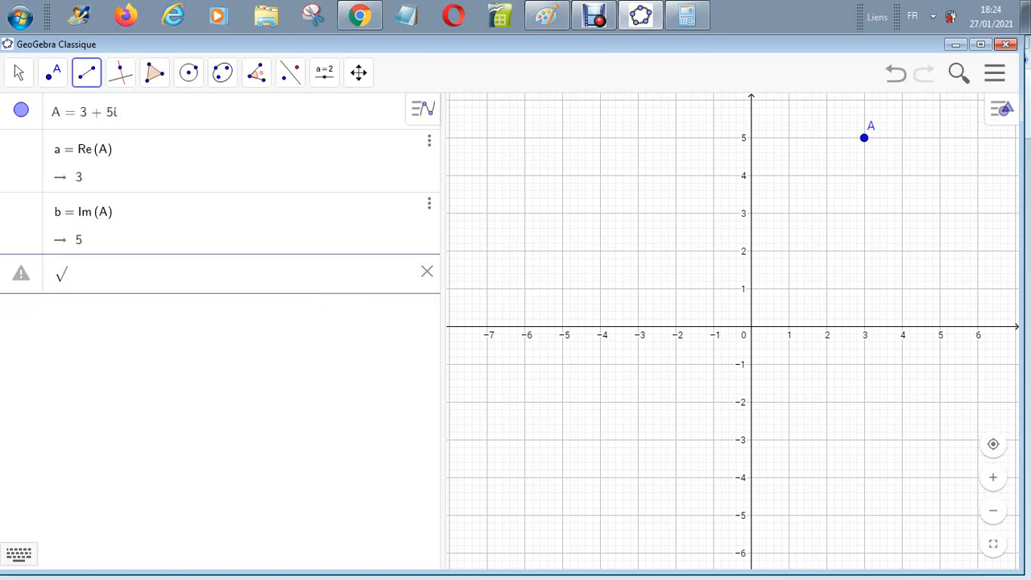
{"action": "type", "text": "a"}
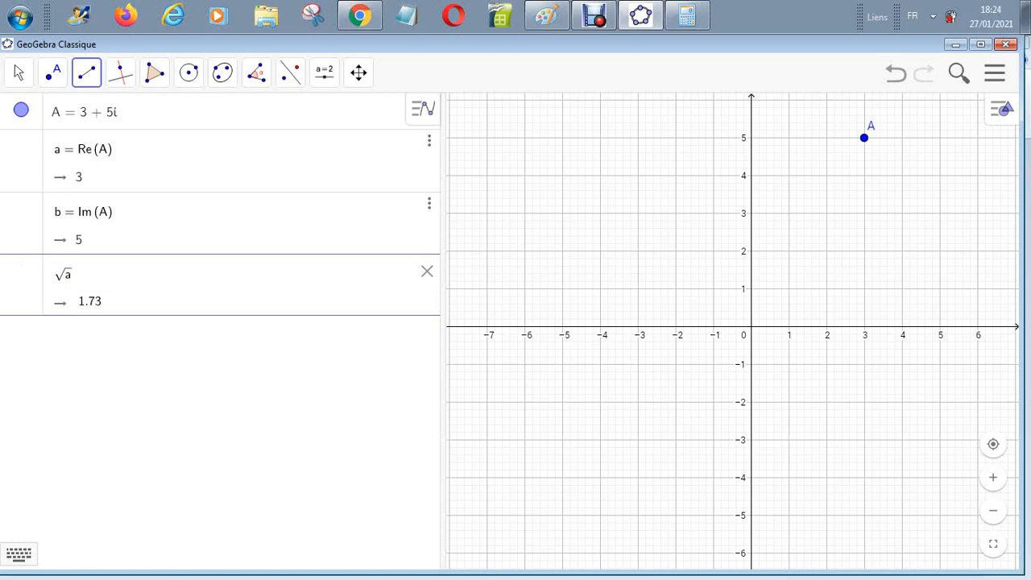
{"action": "type", "text": "^2"}
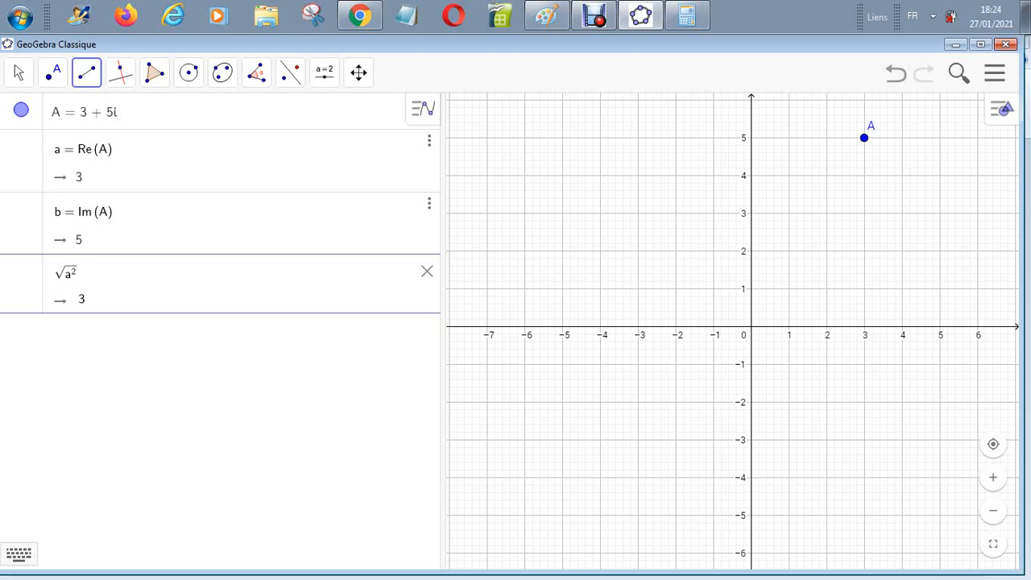
{"action": "key", "text": "Right"}
{"action": "type", "text": "+ "}
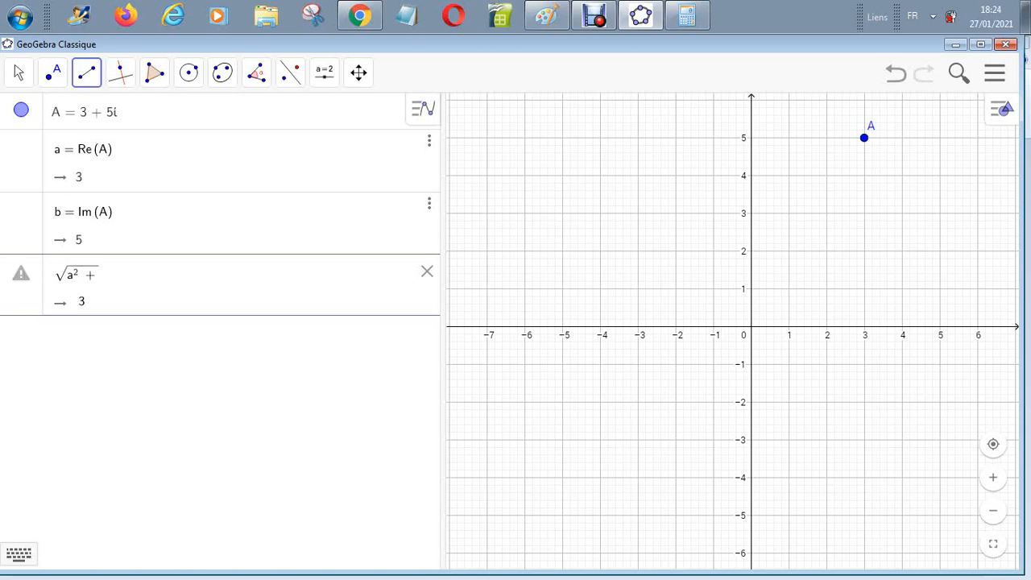
{"action": "type", "text": "b"}
{"action": "type", "text": "^2"}
{"action": "key", "text": "Return"}
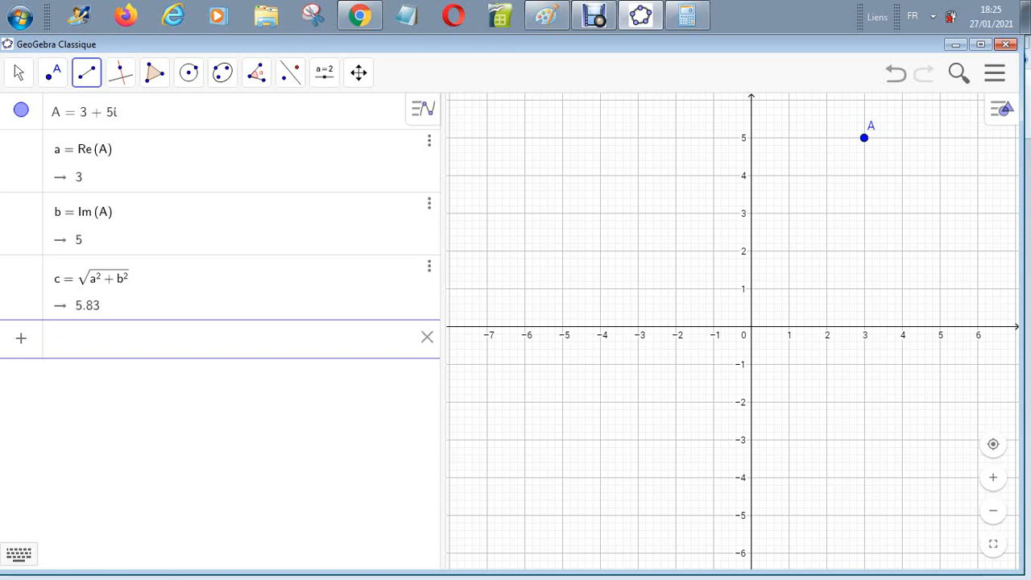
{"action": "type", "text": "disy"}
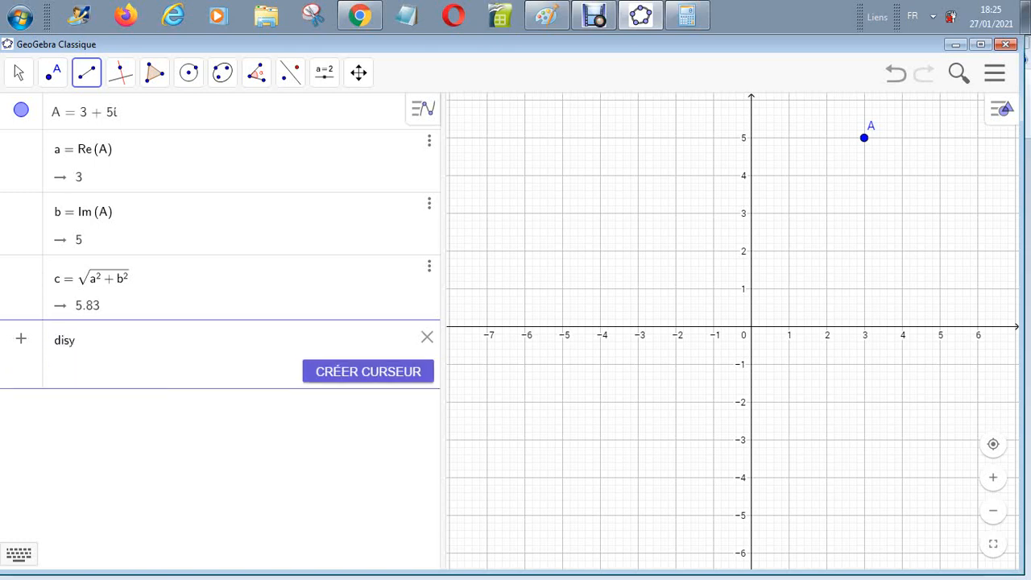
{"action": "key", "text": "BackSpace"}
{"action": "type", "text": "ta"}
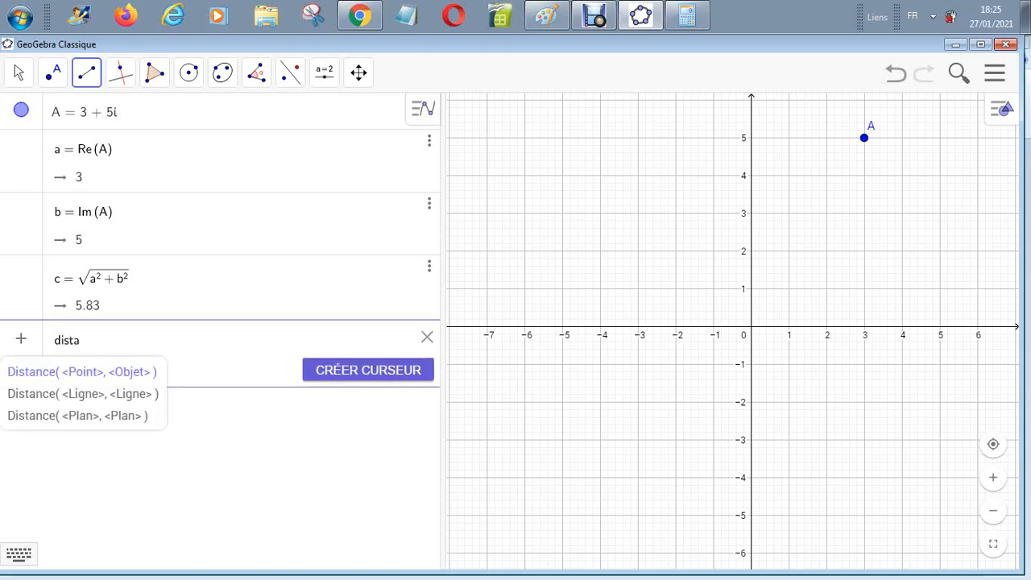
{"action": "key", "text": "BackSpace"}
{"action": "key", "text": "BackSpace"}
{"action": "key", "text": "BackSpace"}
{"action": "key", "text": "BackSpace"}
{"action": "key", "text": "BackSpace"}
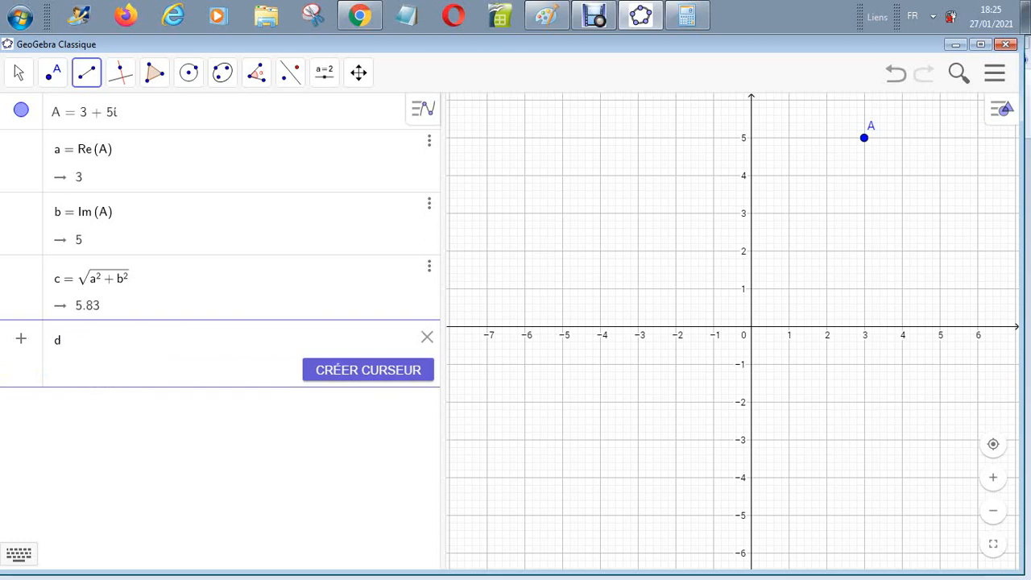
Place a point at the intersection of the x-axis and y-axis
{"action": "left_click", "coordinate": [53, 73]}
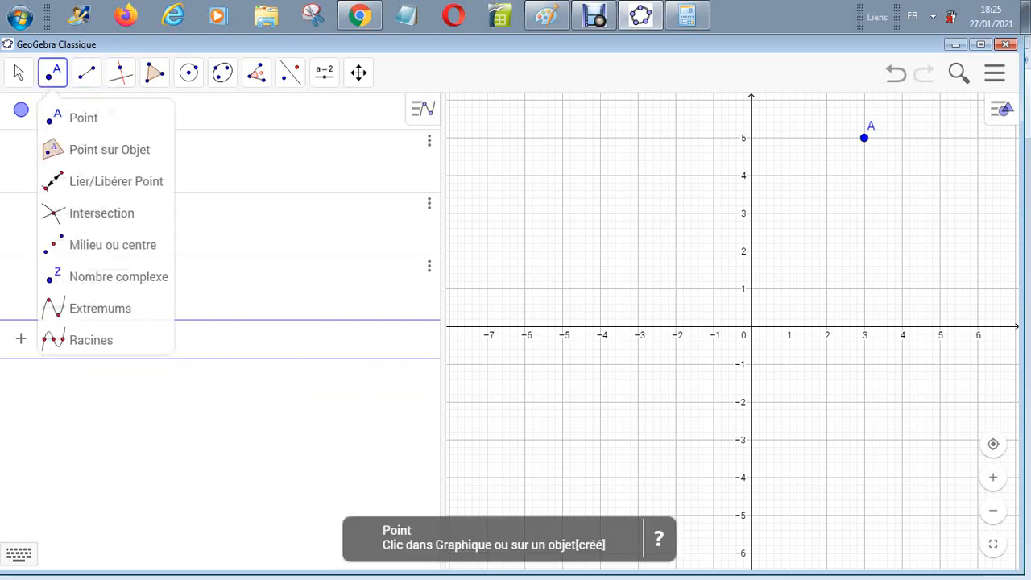
{"action": "left_click", "coordinate": [84, 118]}
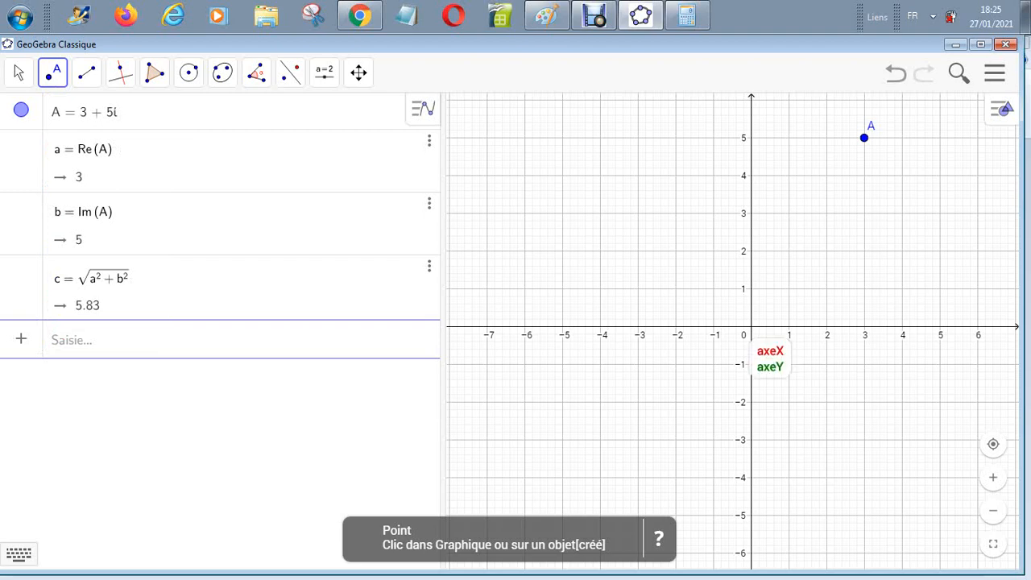
{"action": "left_click", "coordinate": [751, 327]}
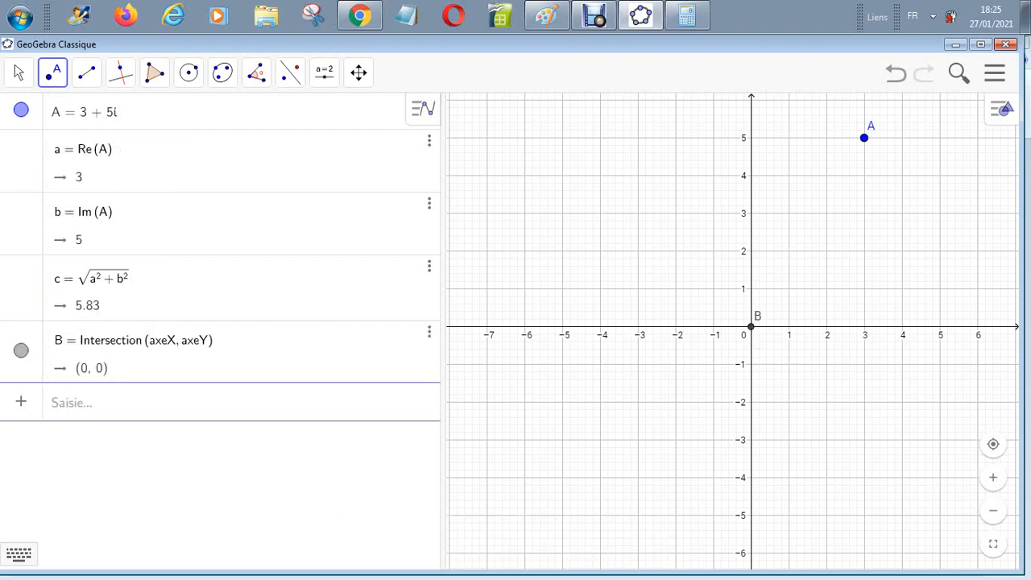
Enter distance(B, A) in the empty algebra row to compute the distance from the origin point to A
{"action": "left_click", "coordinate": [71, 402]}
{"action": "type", "text": "dista"}
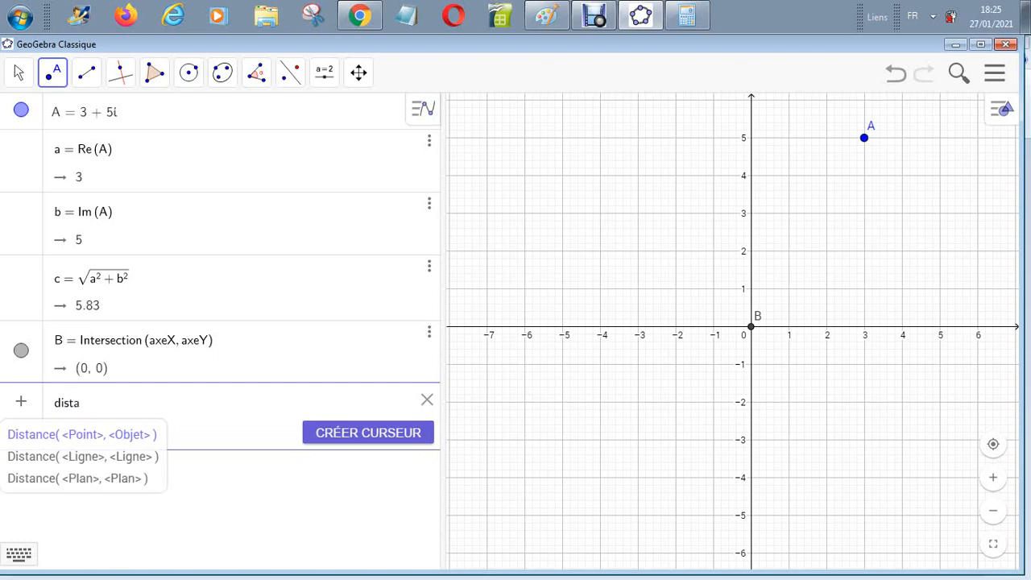
{"action": "type", "text": "nce("}
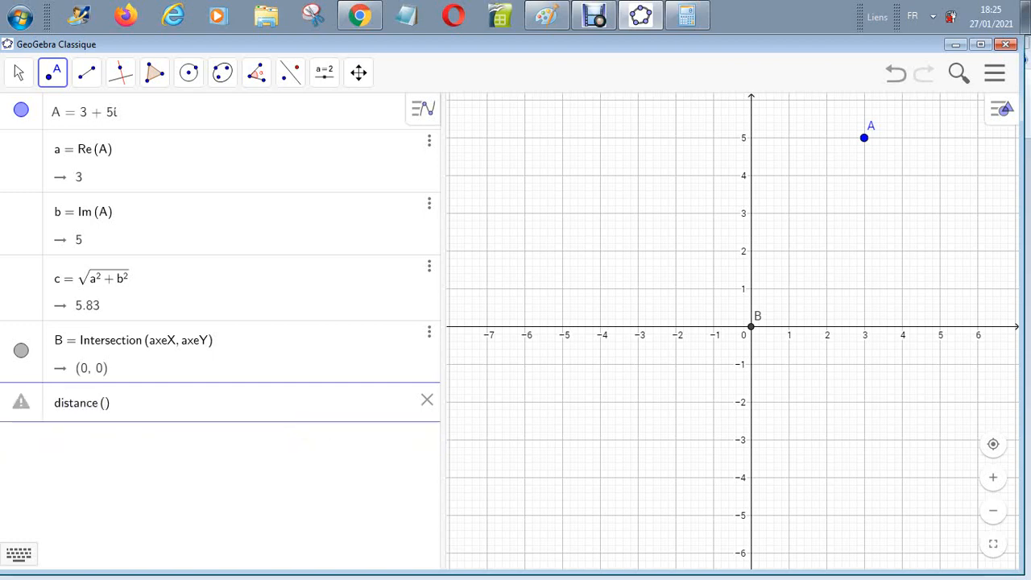
{"action": "type", "text": "B, A"}
{"action": "key", "text": "Return"}
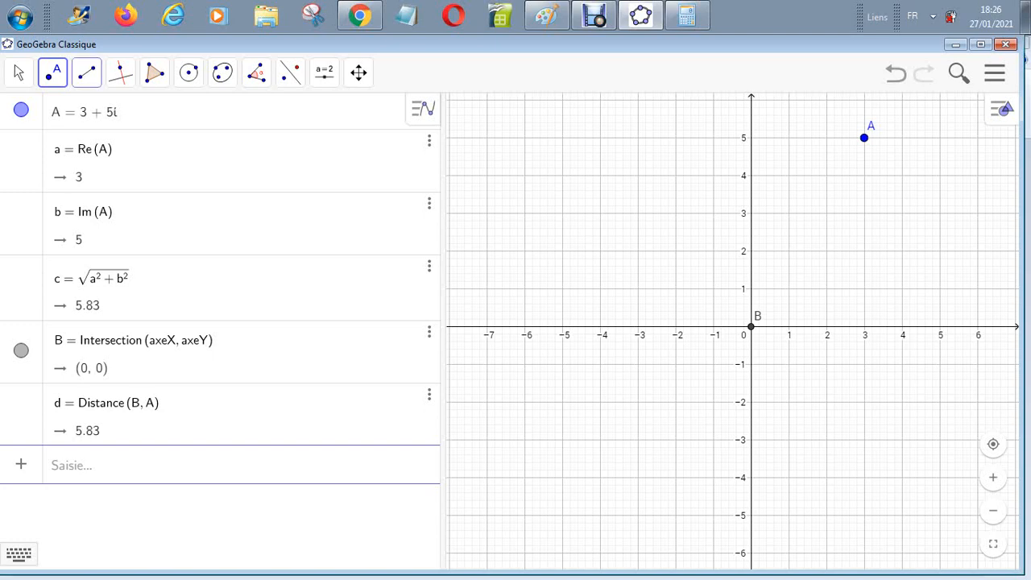
Draw a segment from the origin point B to point A
{"action": "left_click", "coordinate": [86, 72]}
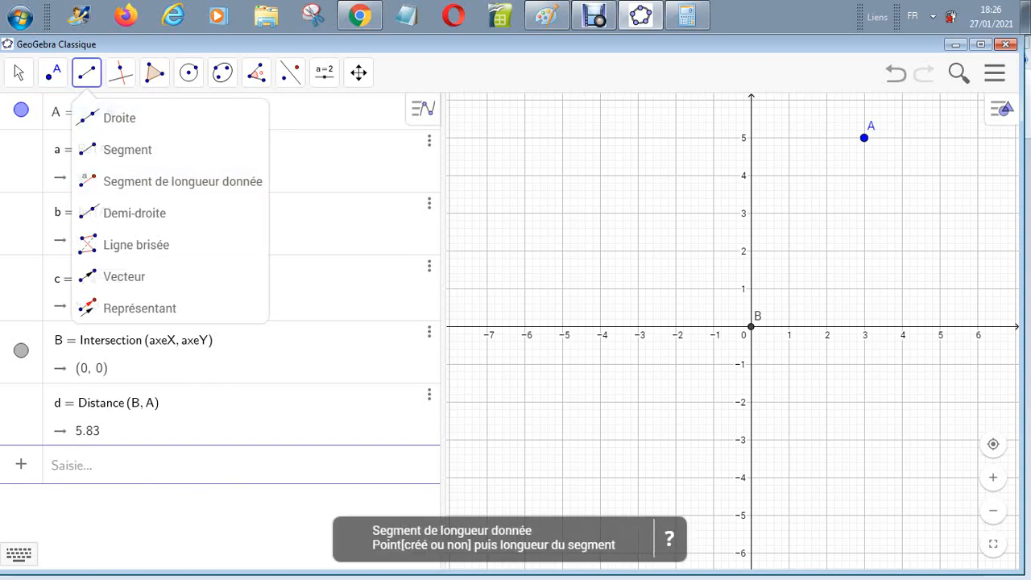
{"action": "left_click", "coordinate": [127, 150]}
{"action": "left_click", "coordinate": [751, 326]}
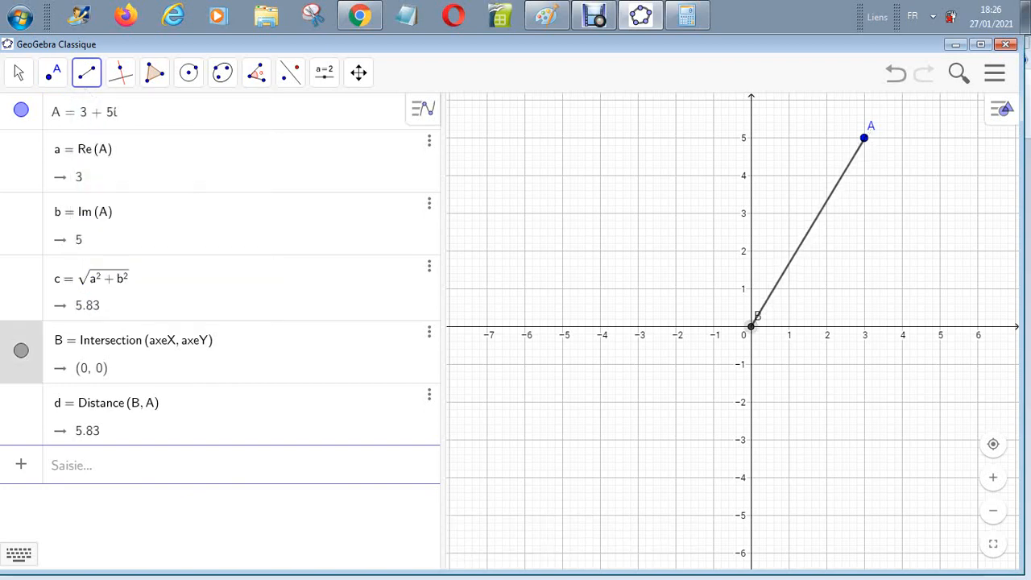
{"action": "left_click", "coordinate": [863, 138]}
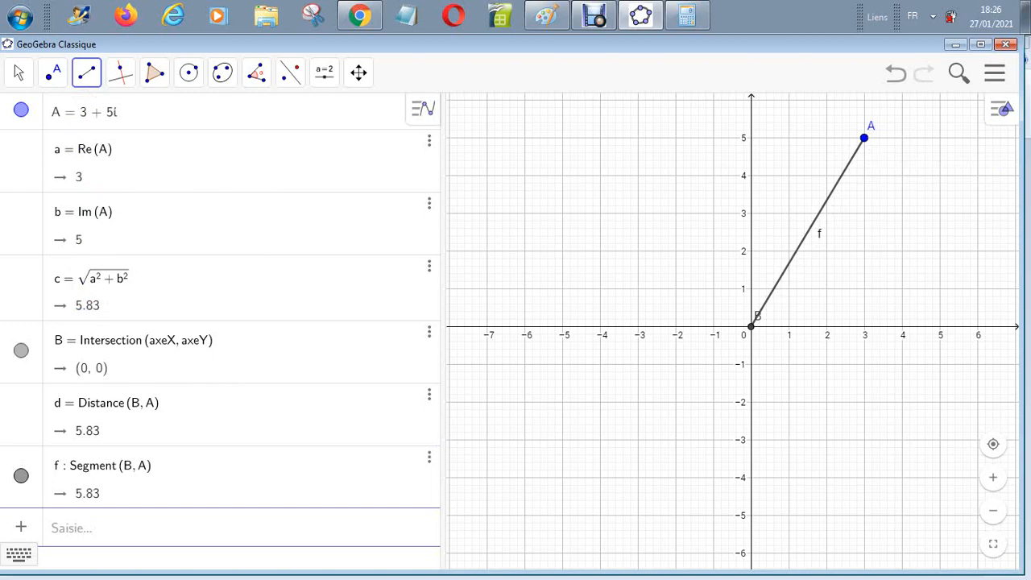
Place a point on the x-axis at (3, 0), directly below A
{"action": "left_click", "coordinate": [257, 73]}
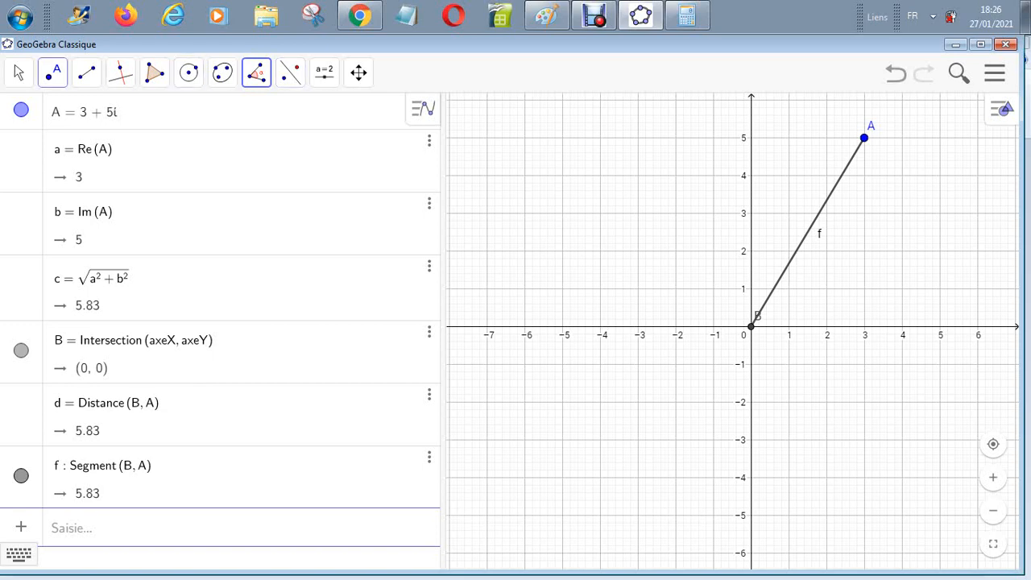
{"action": "left_click", "coordinate": [52, 73]}
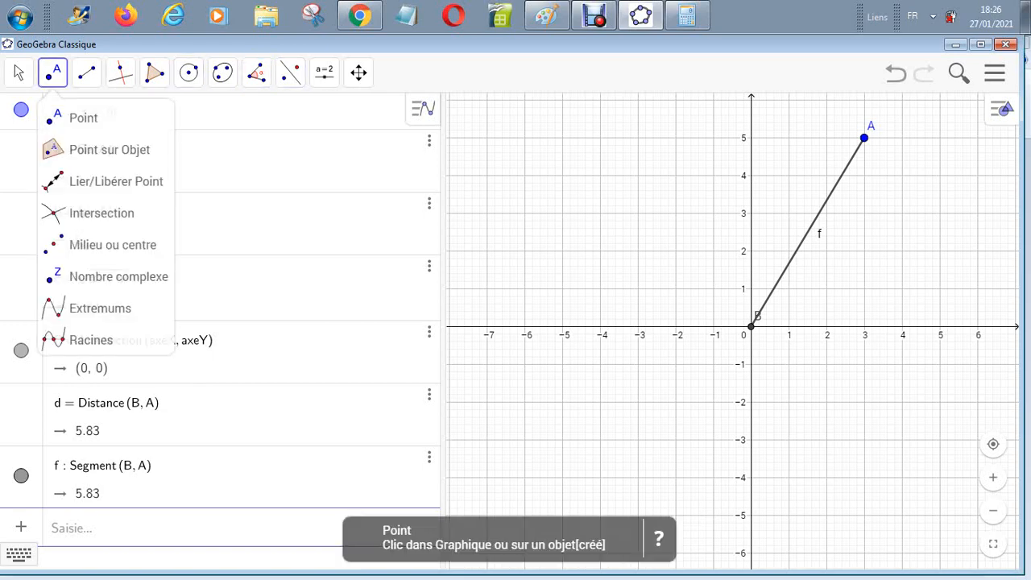
{"action": "left_click", "coordinate": [864, 326]}
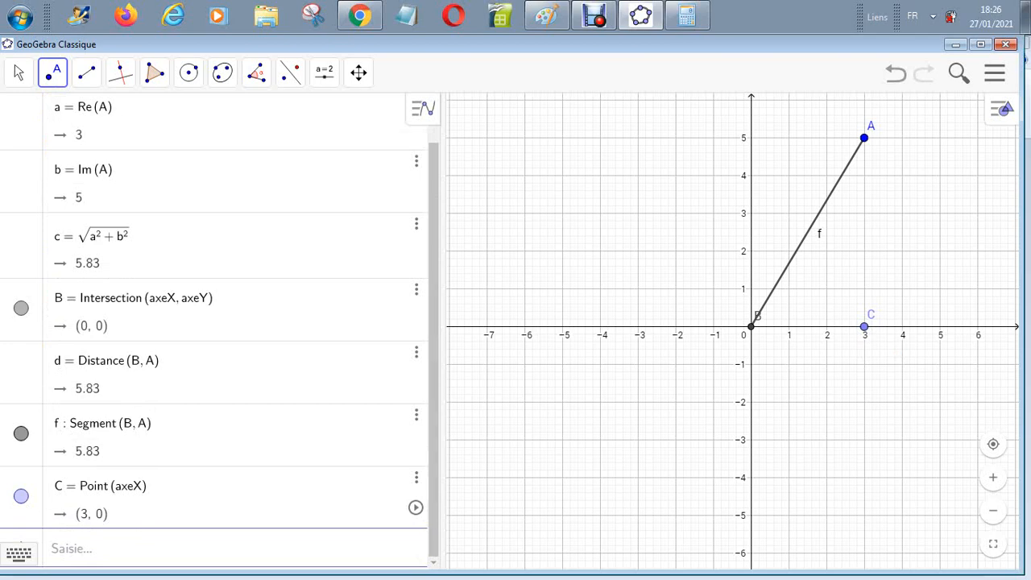
{"action": "left_click", "coordinate": [256, 72]}
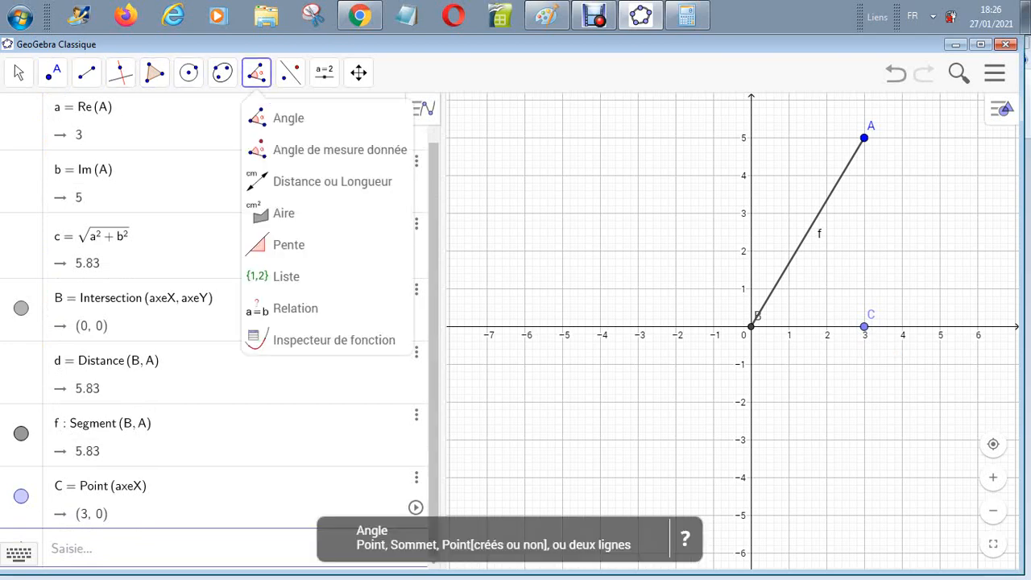
{"action": "left_click", "coordinate": [278, 118]}
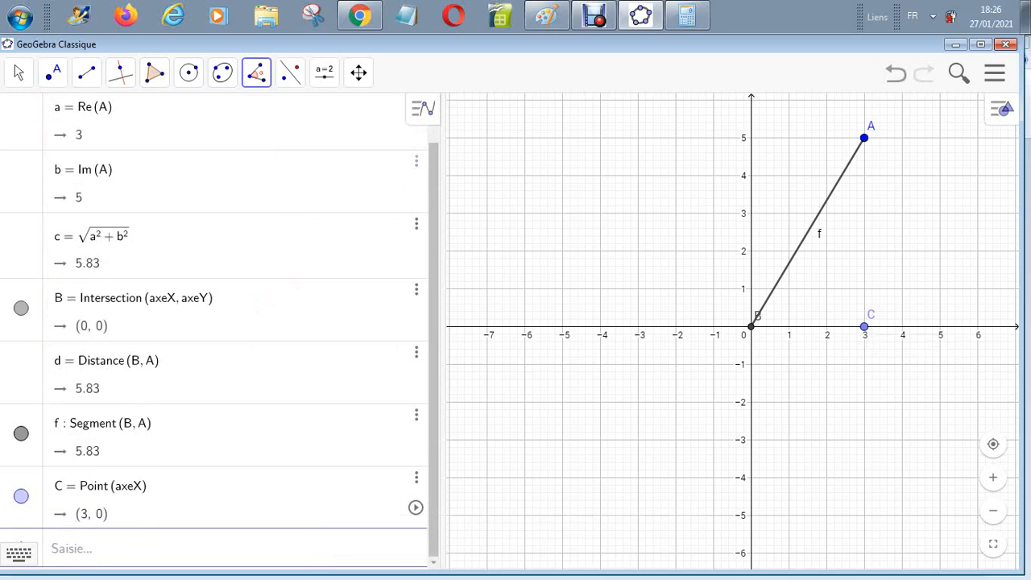
{"action": "double_click", "coordinate": [752, 326]}
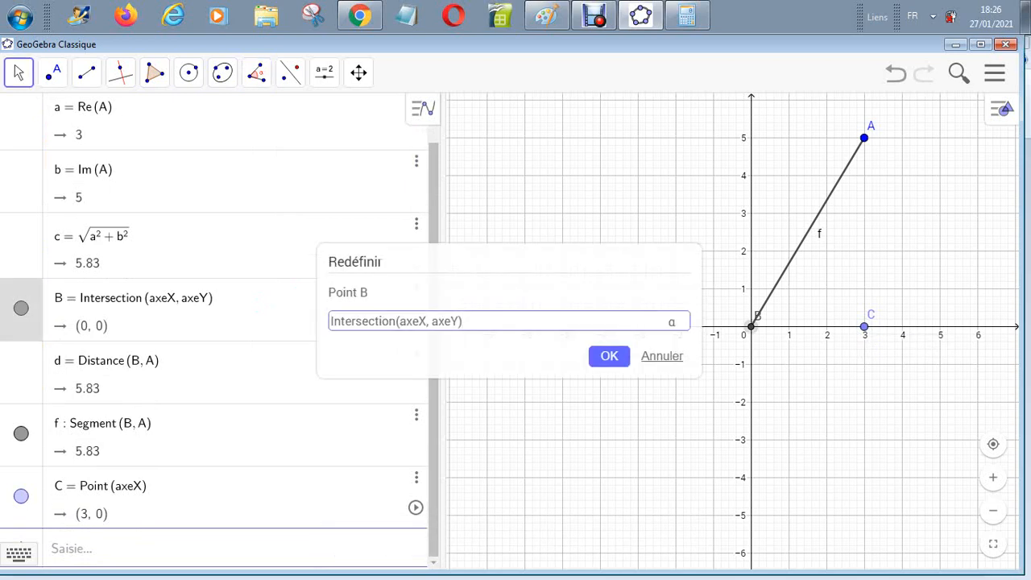
{"action": "key", "text": "Escape"}
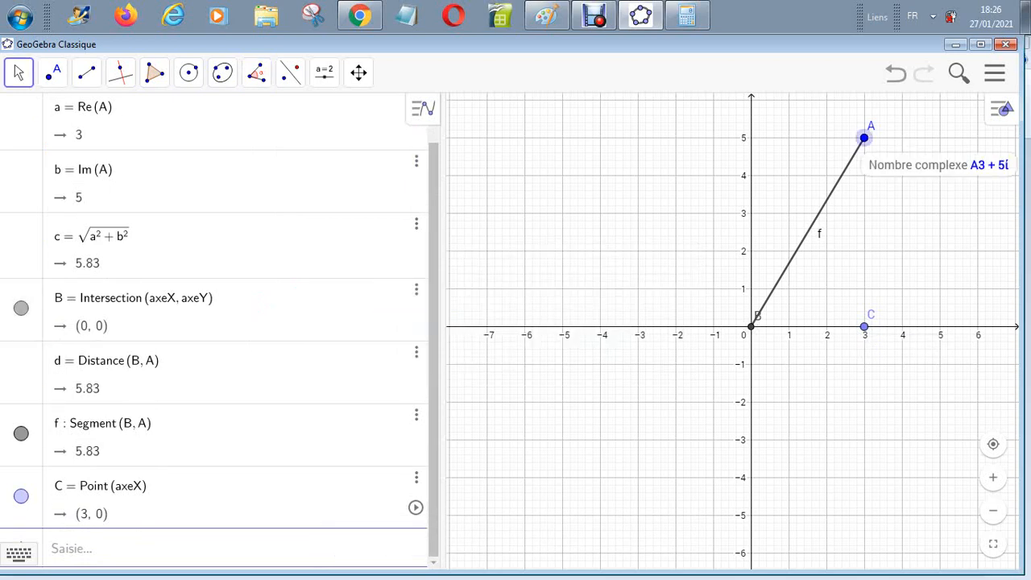
Enter angle(C, B, A) in the empty algebra row to compute the argument of A
{"action": "left_click", "coordinate": [73, 549]}
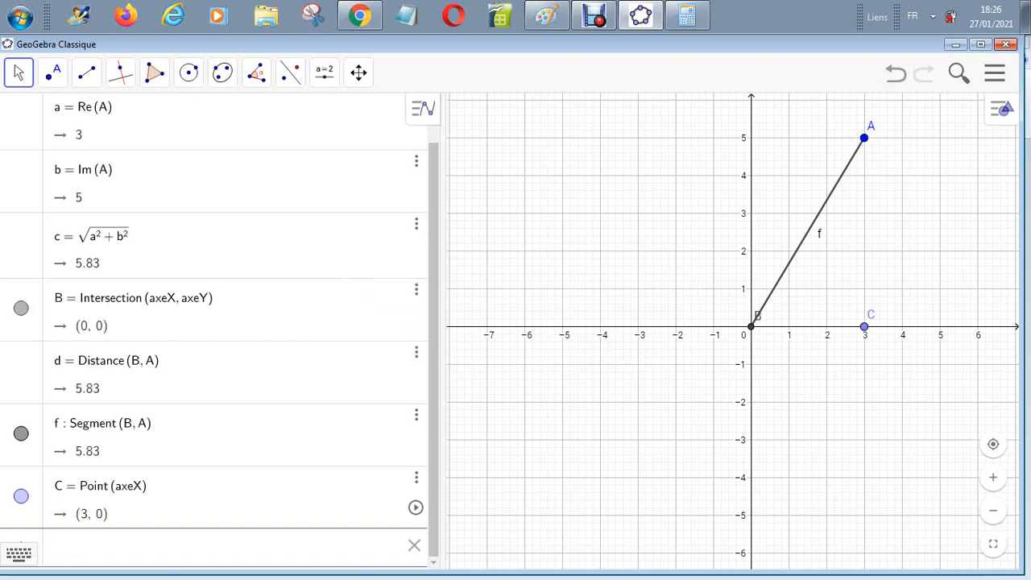
{"action": "type", "text": "ang"}
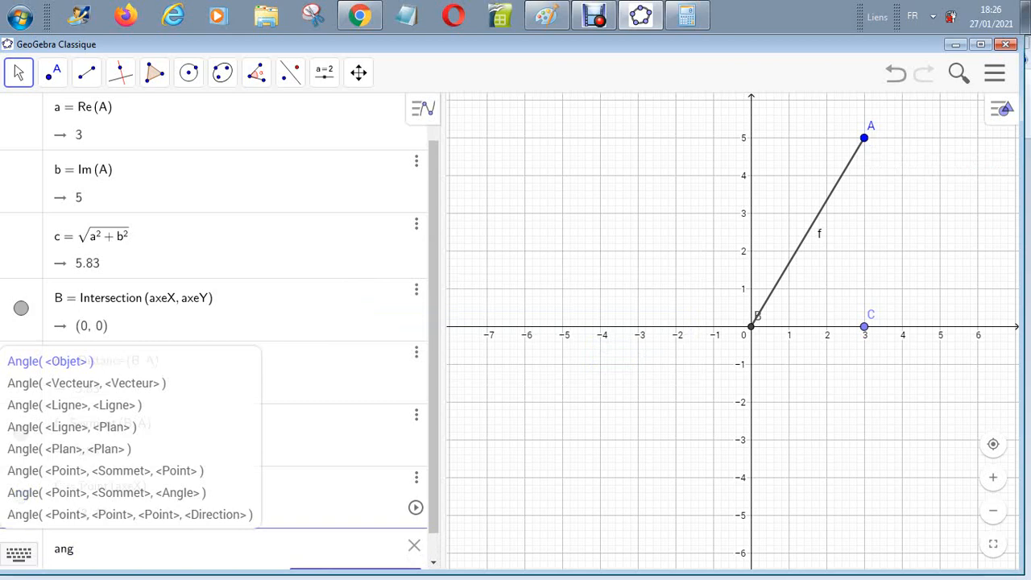
{"action": "type", "text": "le"}
{"action": "type", "text": "("}
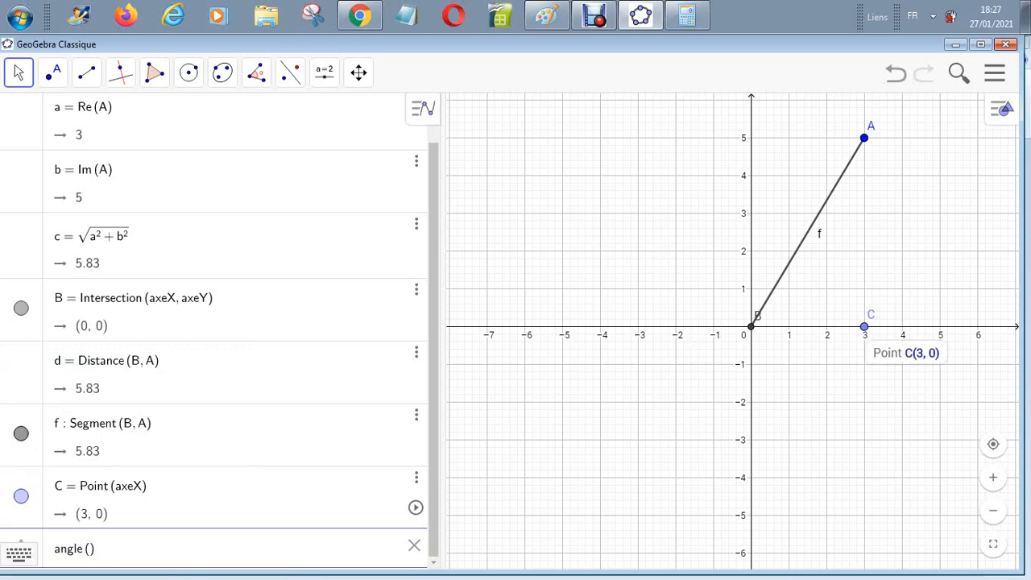
{"action": "key", "text": "Return"}
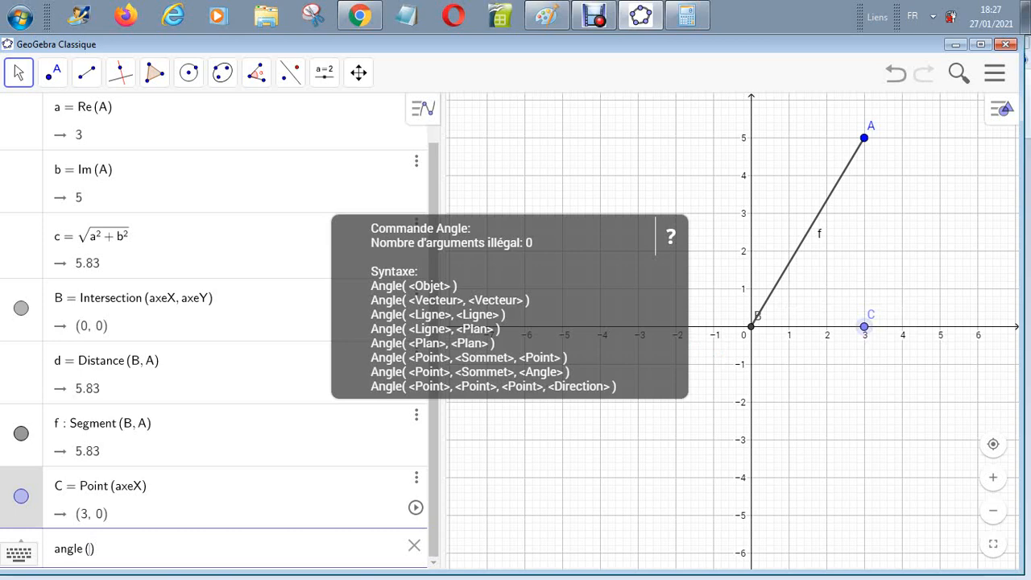
{"action": "type", "text": "C, "}
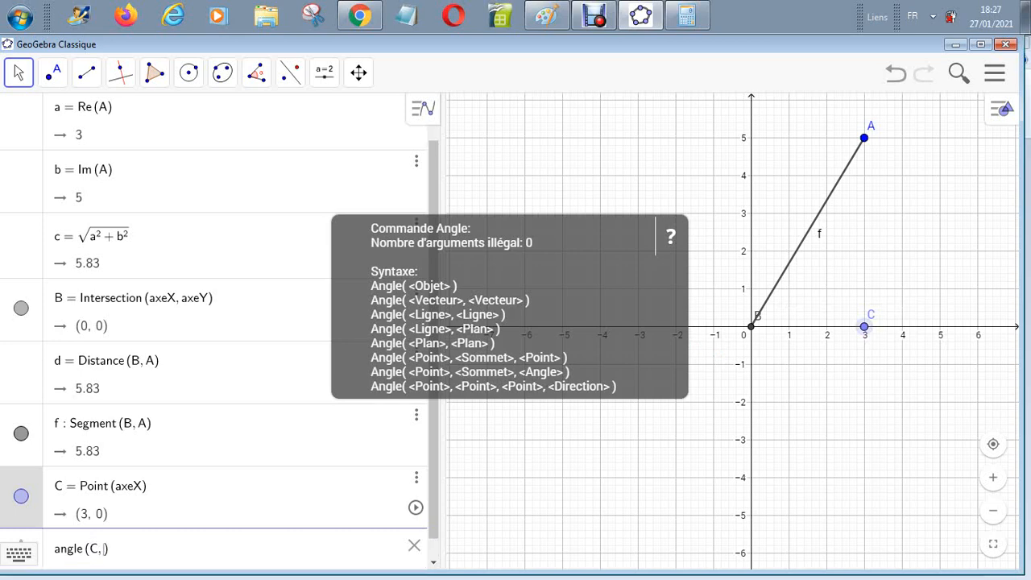
{"action": "type", "text": "B, A"}
{"action": "key", "text": "Return"}
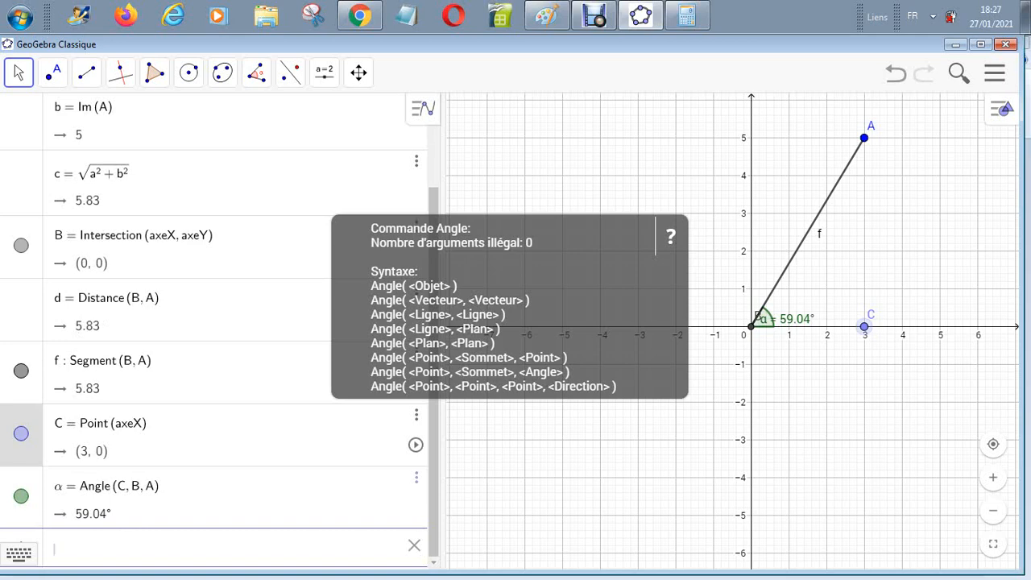
{"action": "key", "text": "Escape"}
Construct the angle C, B, A again in the graphics view with the Angle tool
{"action": "left_click", "coordinate": [155, 72]}
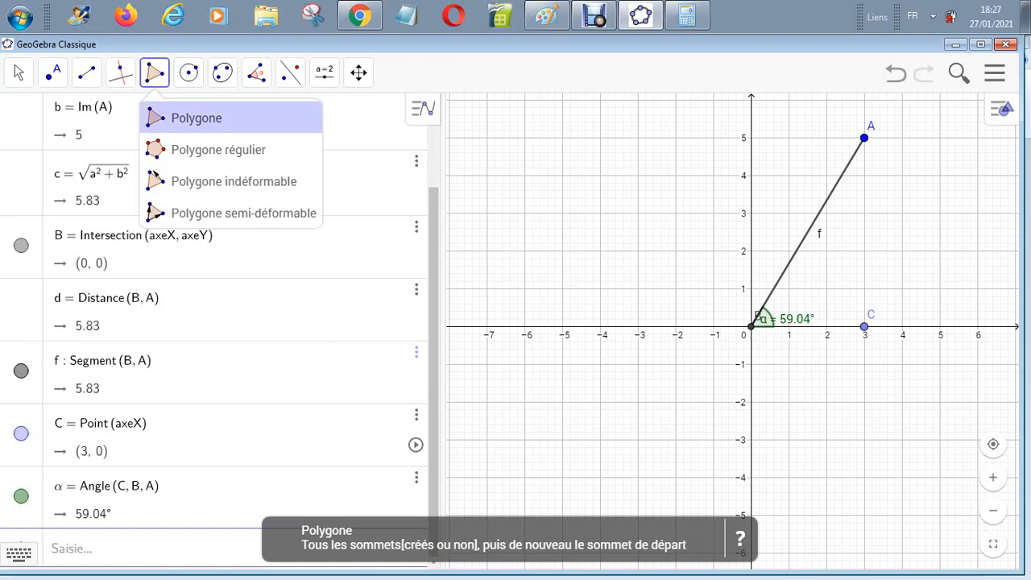
{"action": "left_click", "coordinate": [194, 118]}
{"action": "left_click", "coordinate": [256, 73]}
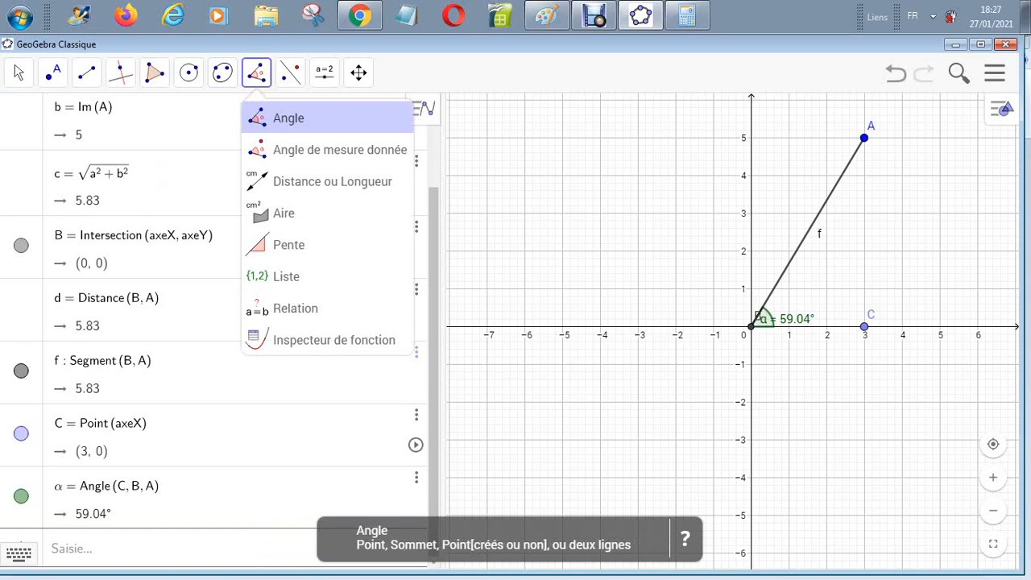
{"action": "left_click", "coordinate": [289, 118]}
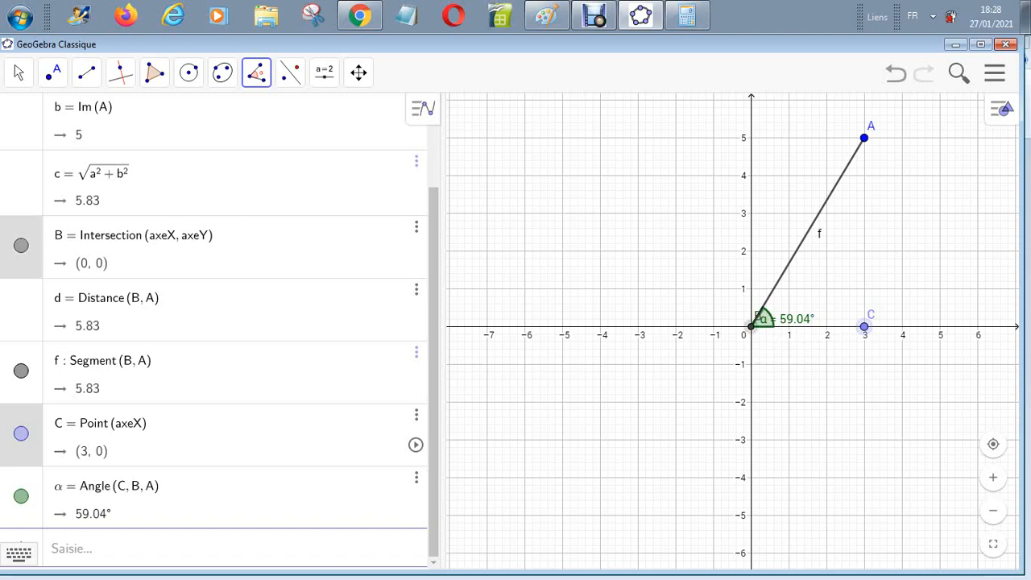
{"action": "left_click", "coordinate": [759, 316]}
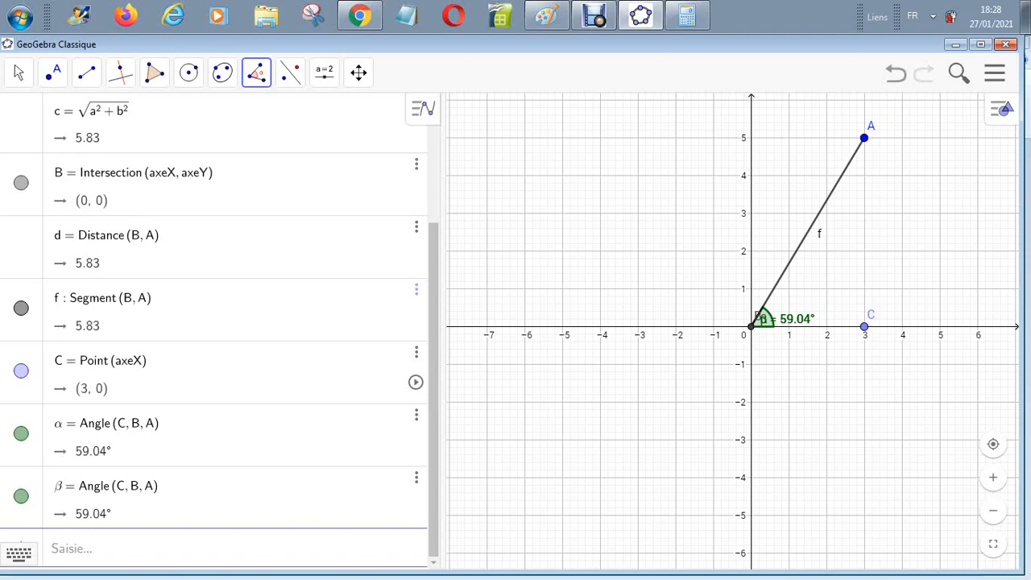
Hide the angles α and β, and construct the angle through C, B and A once more with the Angle tool
{"action": "left_click", "coordinate": [21, 433]}
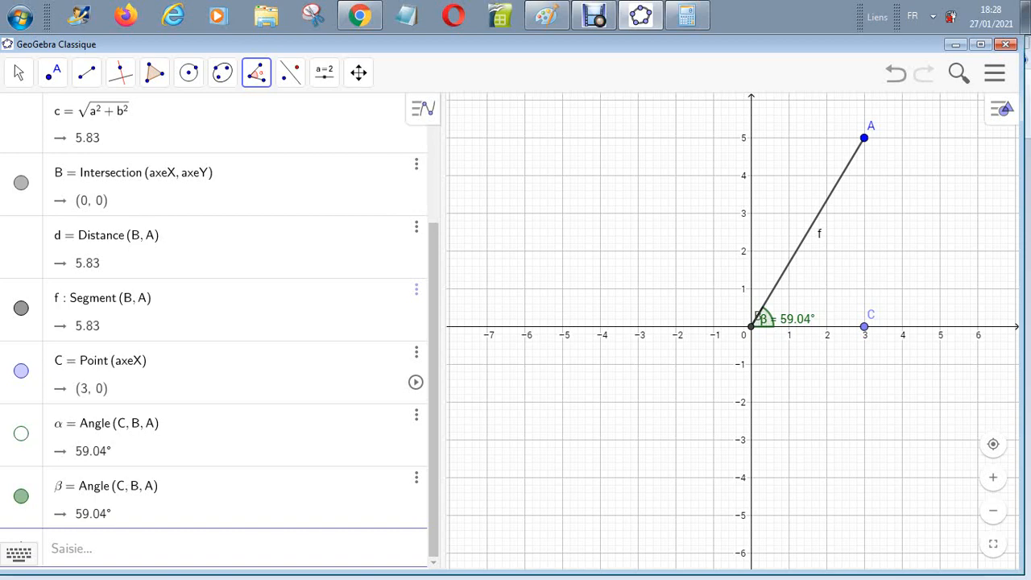
{"action": "left_click", "coordinate": [21, 496]}
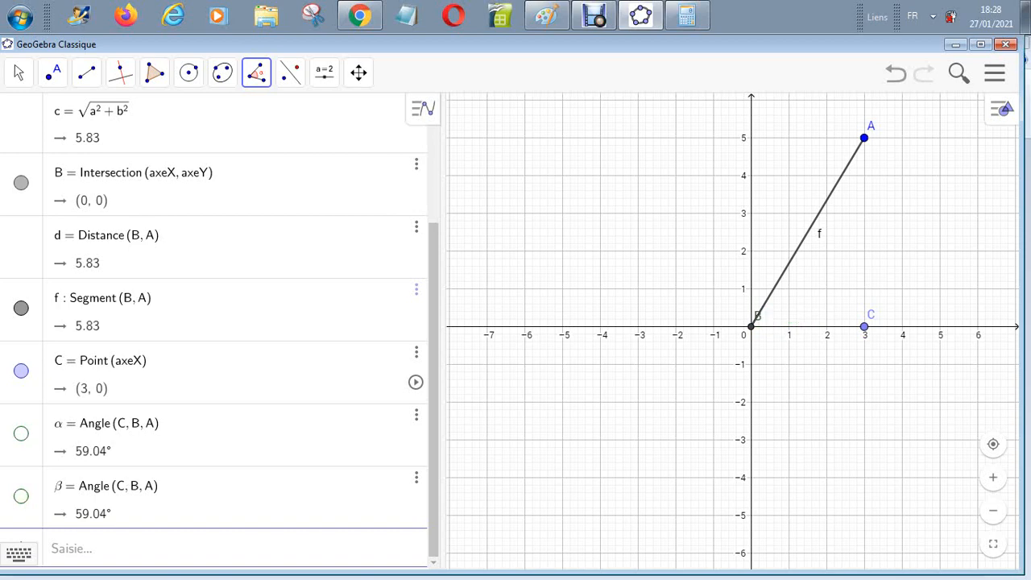
{"action": "left_click", "coordinate": [256, 72]}
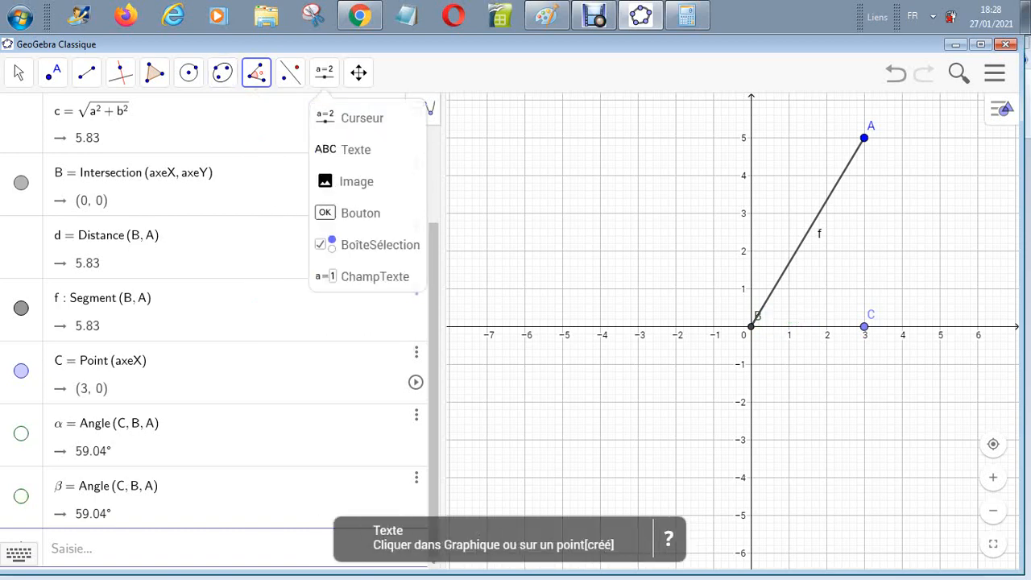
{"action": "left_click", "coordinate": [288, 118]}
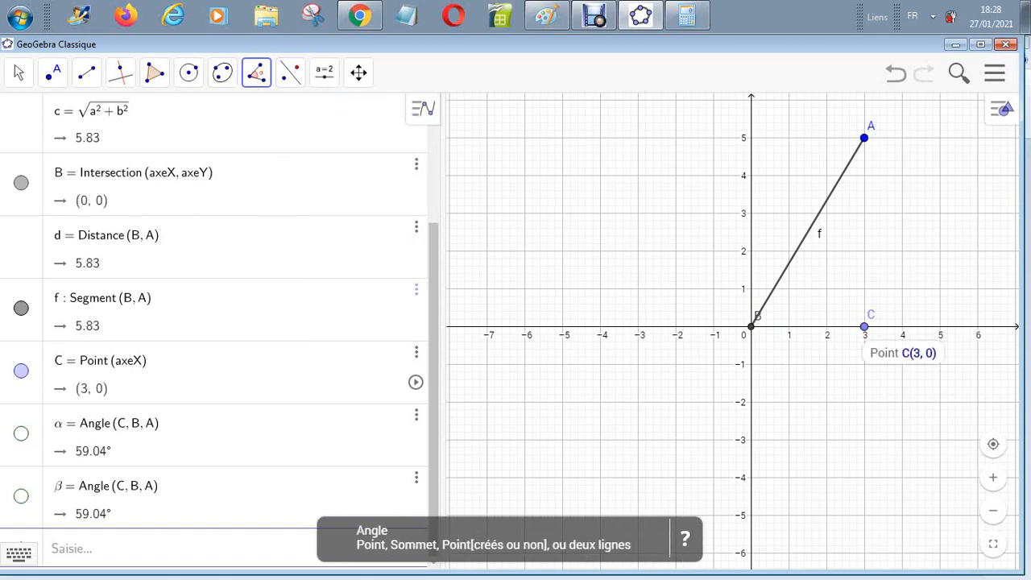
{"action": "left_click", "coordinate": [864, 327]}
{"action": "left_click", "coordinate": [752, 327]}
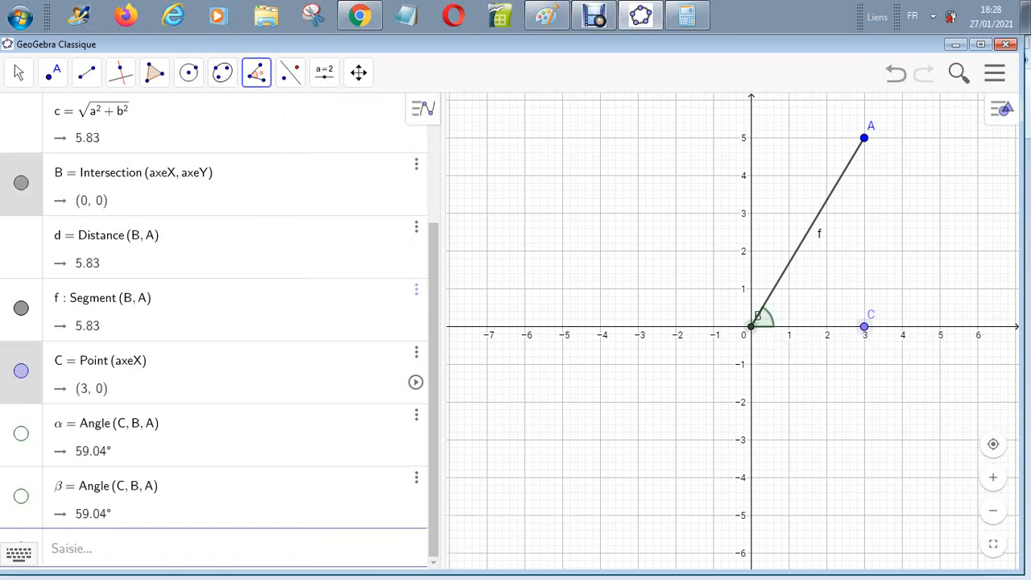
{"action": "left_click", "coordinate": [864, 138]}
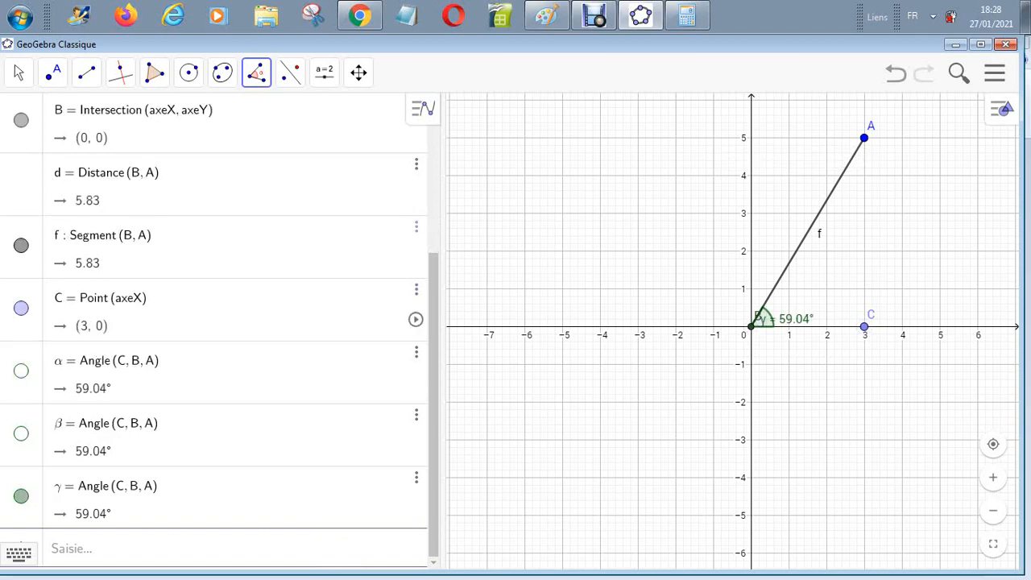
{"action": "left_click", "coordinate": [72, 548]}
Hide the grid through the graphics view's grid settings and undo the stray point placed in the view
{"action": "left_click", "coordinate": [1001, 109]}
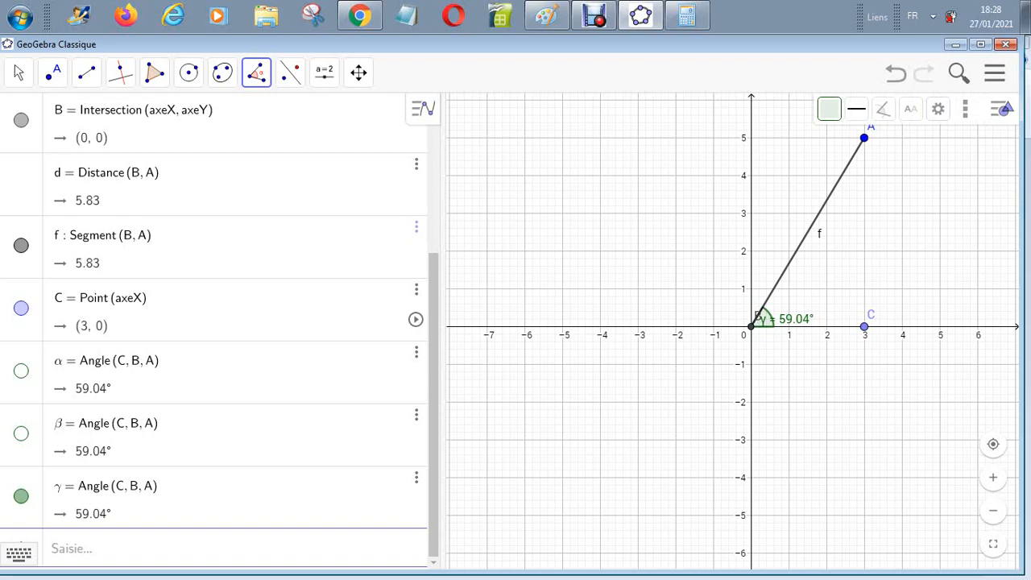
{"action": "left_click", "coordinate": [938, 109]}
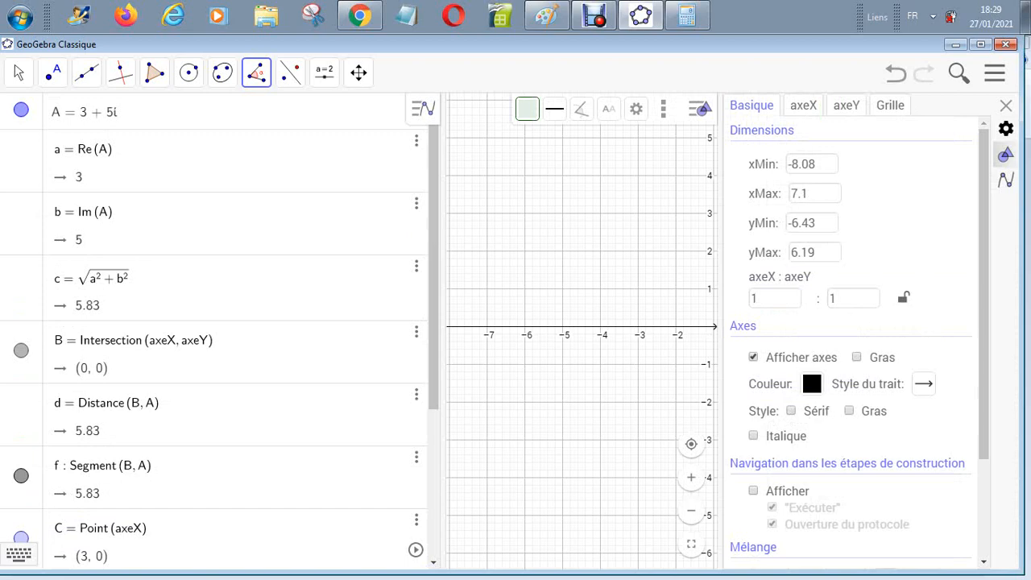
{"action": "left_click", "coordinate": [890, 105]}
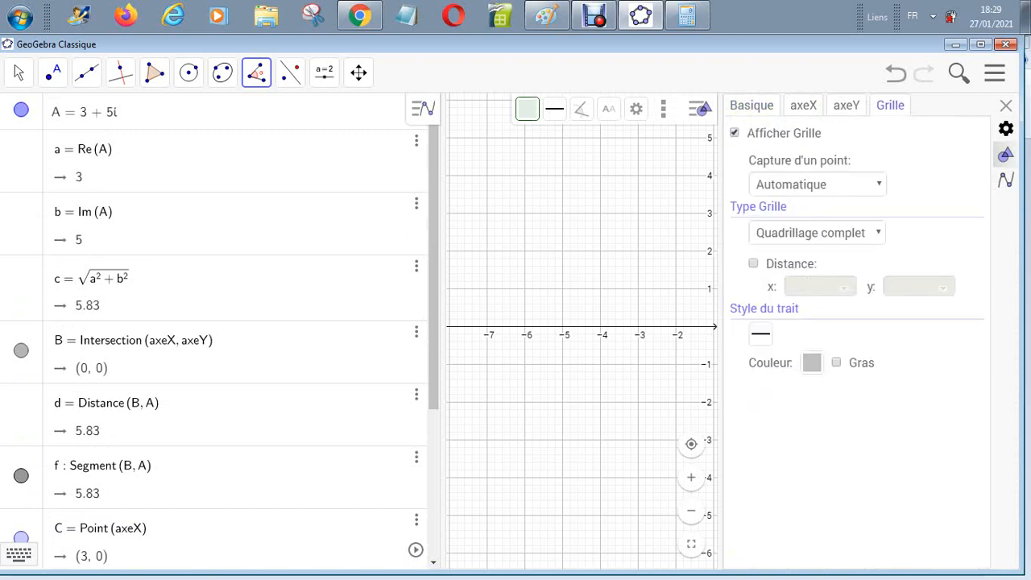
{"action": "left_click", "coordinate": [734, 133]}
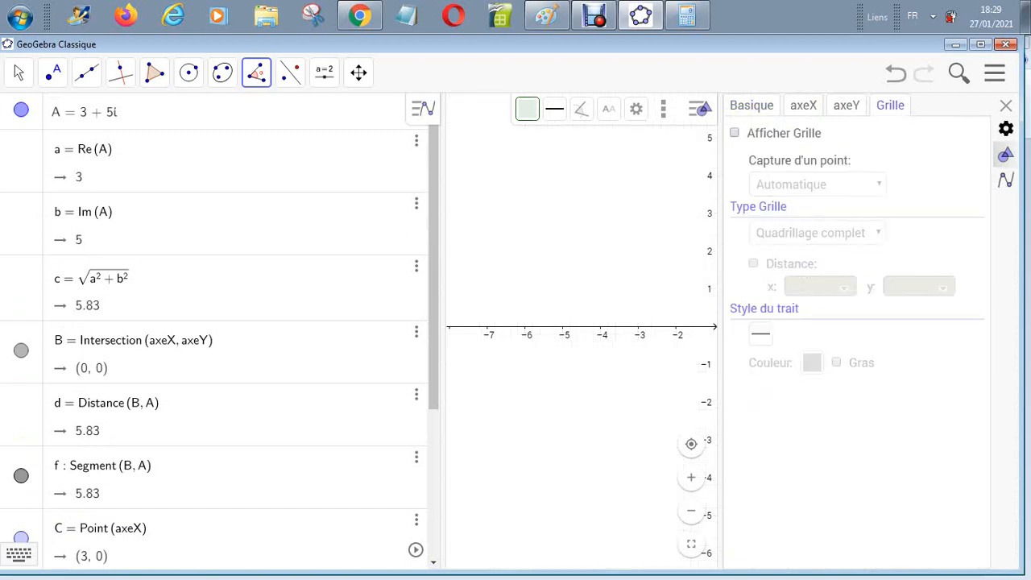
{"action": "left_click", "coordinate": [682, 162]}
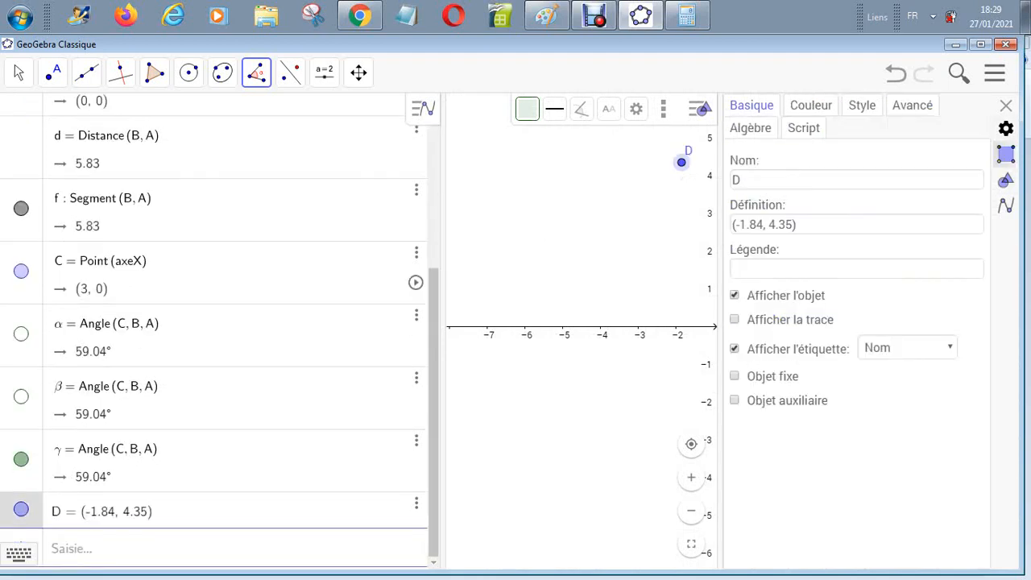
{"action": "key", "text": "ctrl+z"}
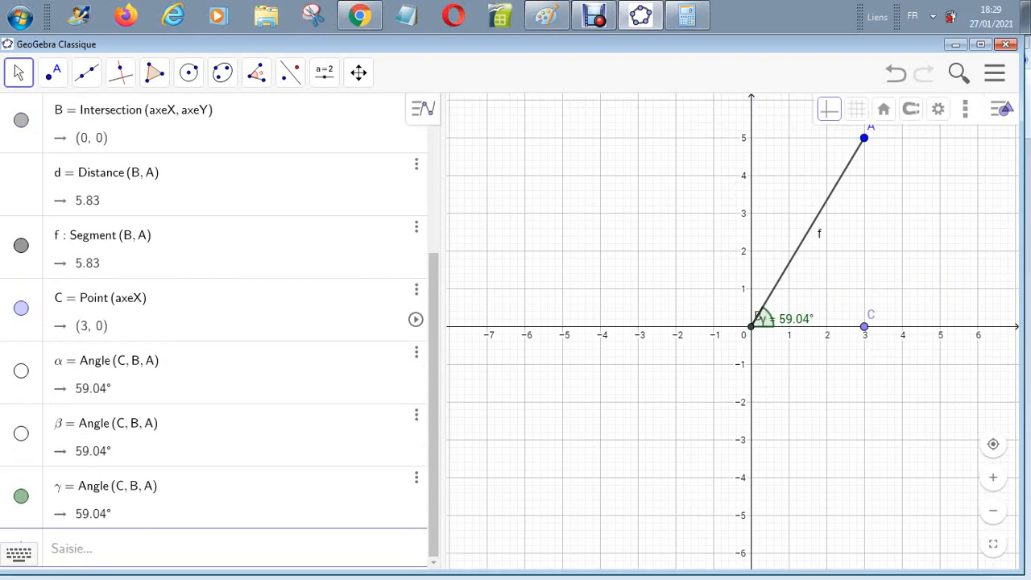
Switch the graphics view to no grid and back to the full square grid
{"action": "left_click", "coordinate": [856, 109]}
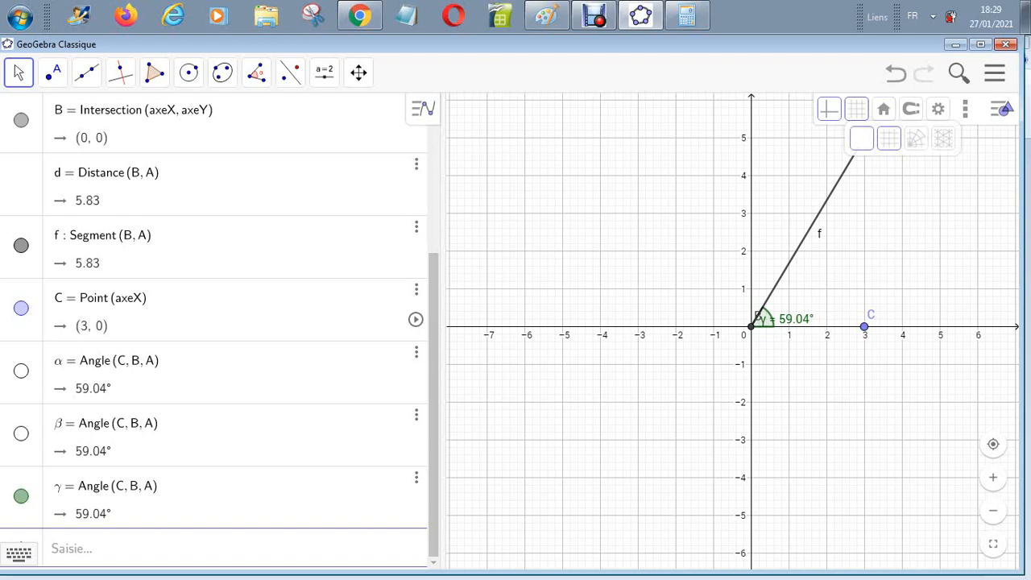
{"action": "left_click", "coordinate": [862, 137]}
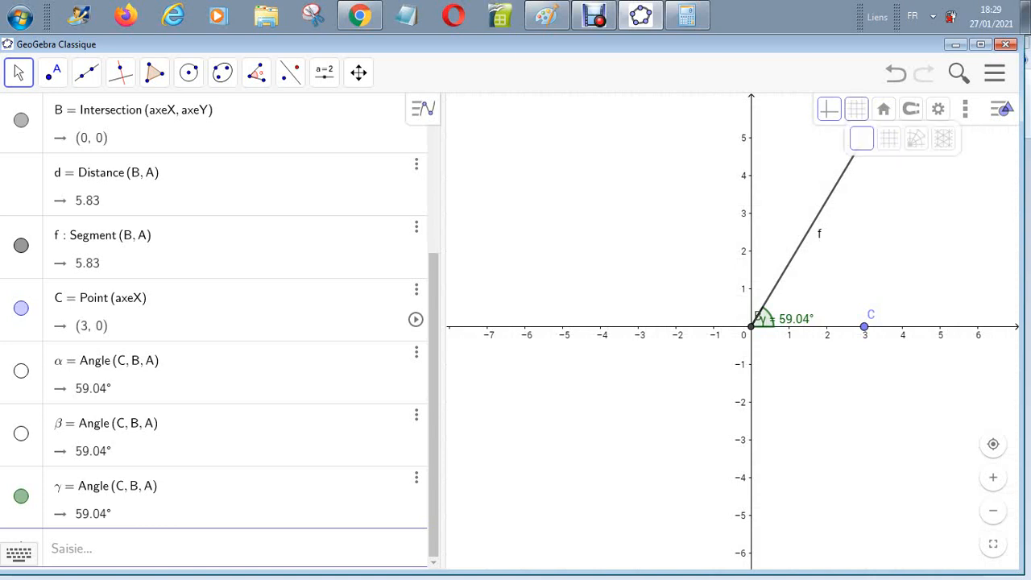
{"action": "left_click", "coordinate": [889, 138]}
{"action": "left_click", "coordinate": [856, 108]}
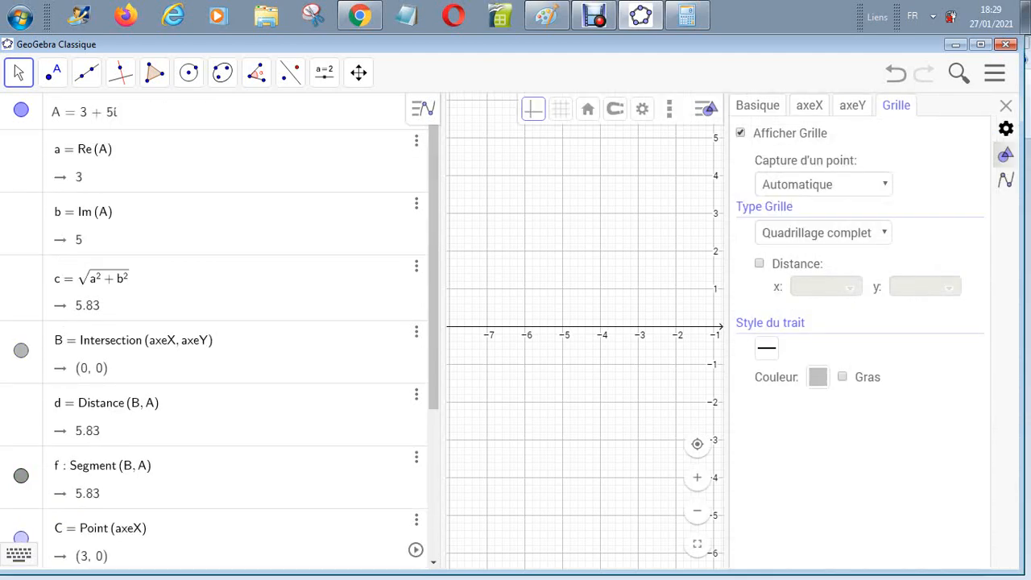
Set the colour of the axes to red (255, 0, 51) in the graphics view's basic settings
{"action": "left_click", "coordinate": [758, 104]}
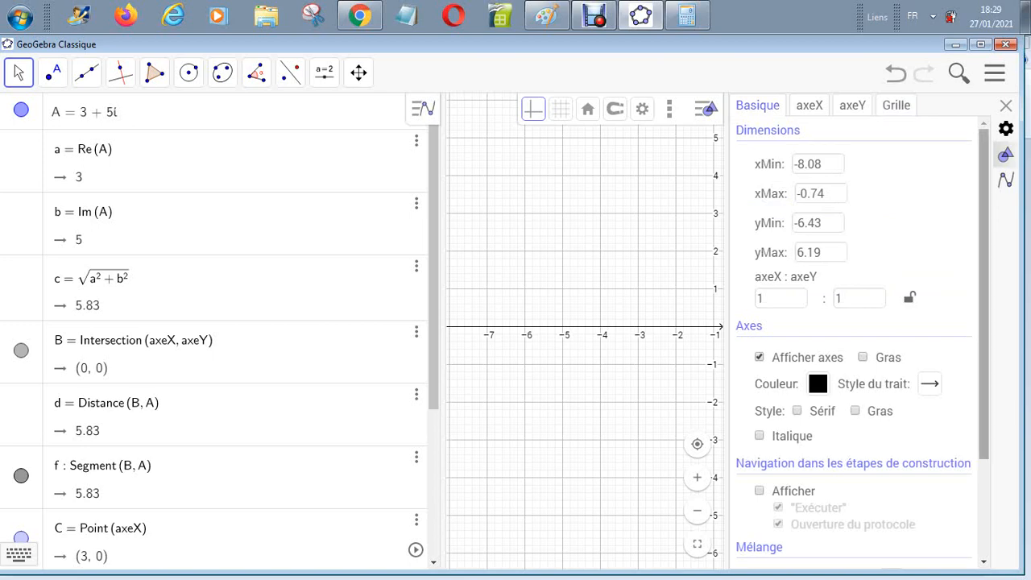
{"action": "scroll", "coordinate": [858, 346], "scroll_direction": "down", "scroll_amount": 2}
{"action": "scroll", "coordinate": [858, 346], "scroll_direction": "down", "scroll_amount": 1}
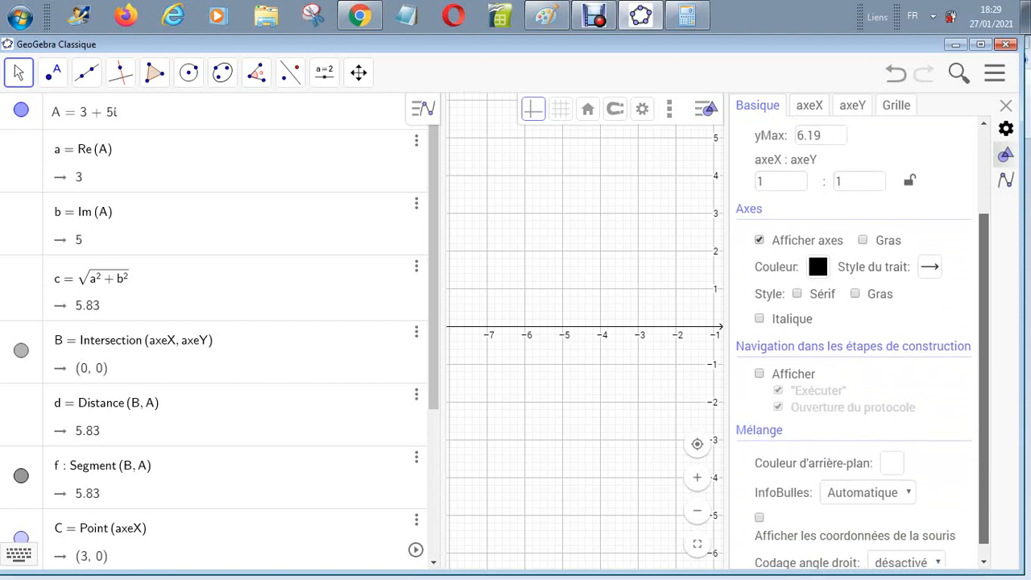
{"action": "scroll", "coordinate": [858, 347], "scroll_direction": "down", "scroll_amount": 1}
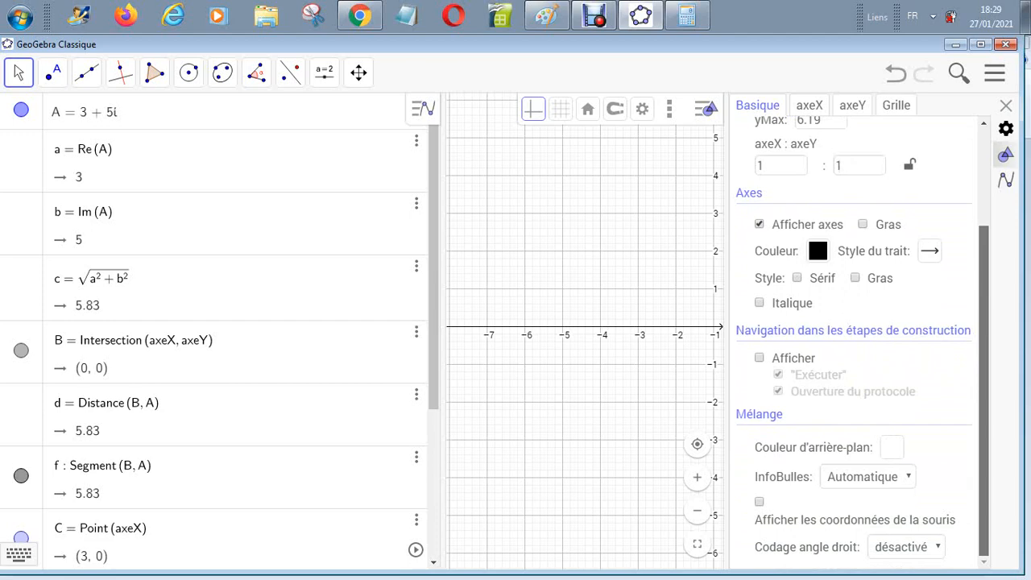
{"action": "scroll", "coordinate": [863, 342], "scroll_direction": "up", "scroll_amount": 1}
{"action": "left_click", "coordinate": [818, 275]}
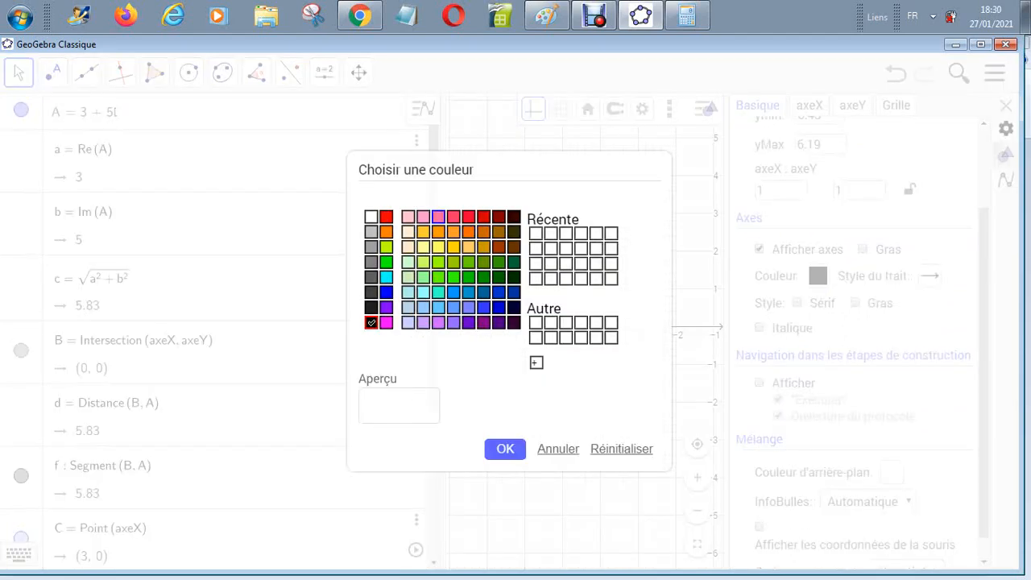
{"action": "left_click", "coordinate": [468, 217]}
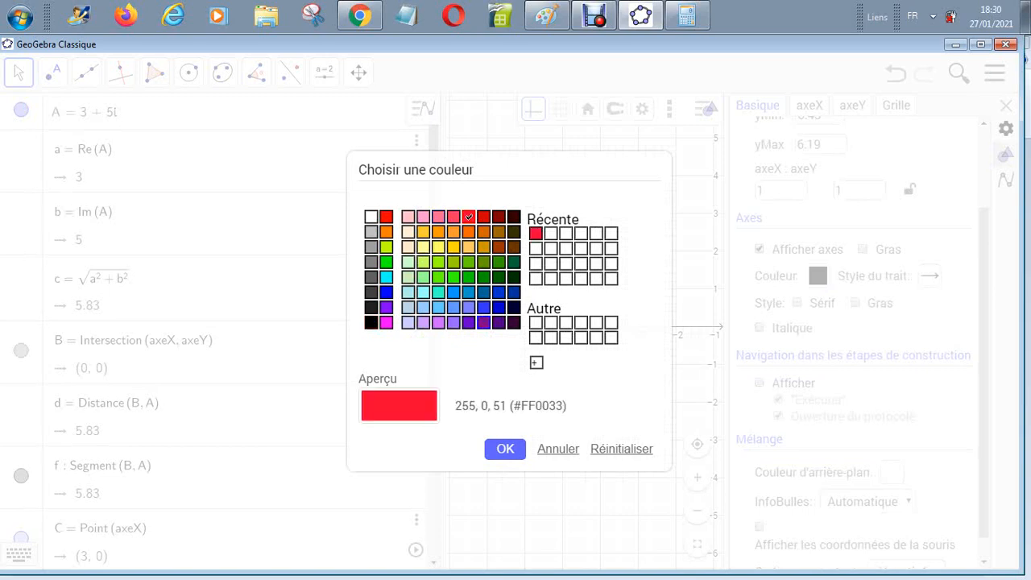
{"action": "left_click", "coordinate": [505, 448]}
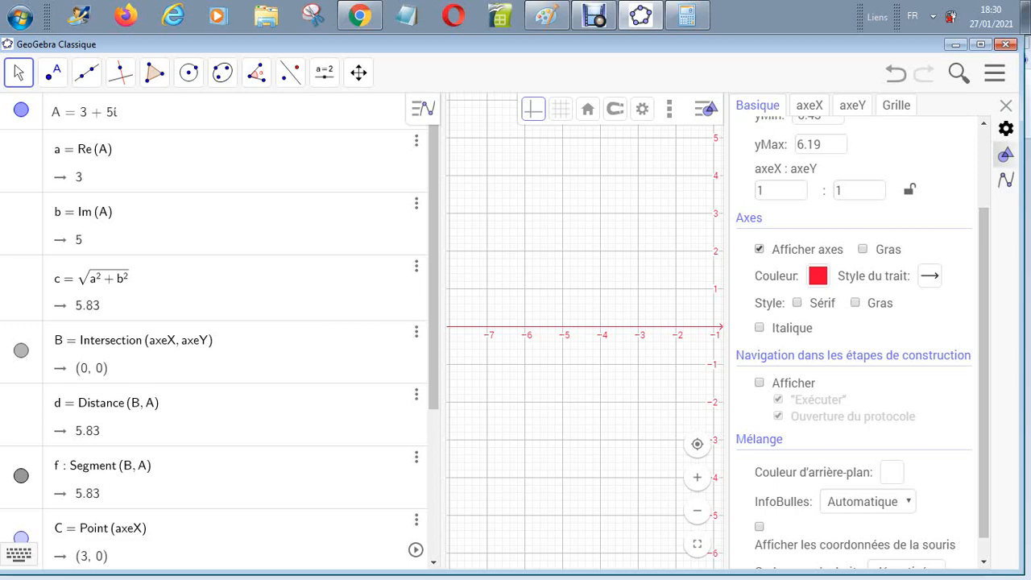
{"action": "scroll", "coordinate": [854, 339], "scroll_direction": "up", "scroll_amount": 2}
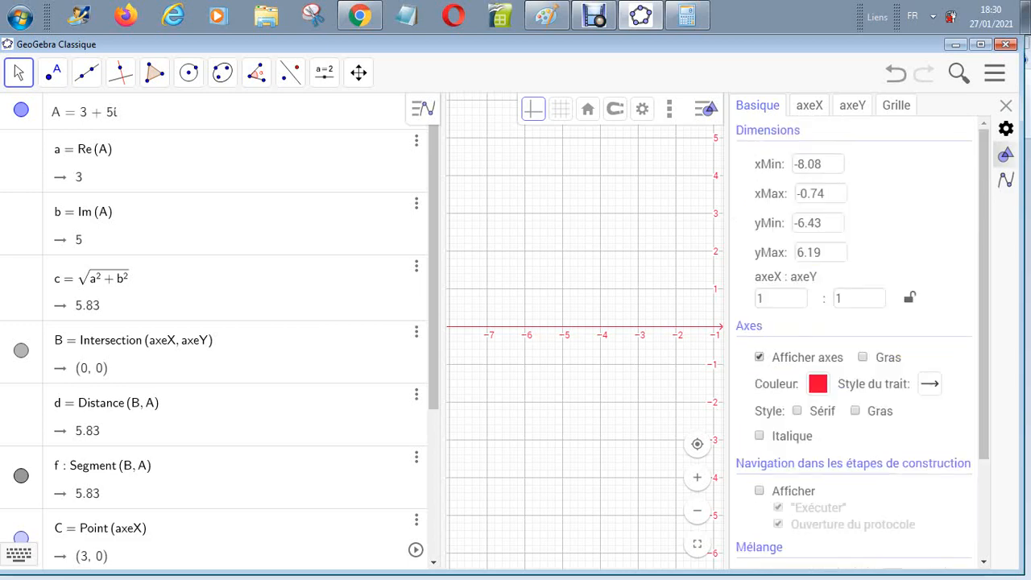
{"action": "key", "text": "Escape"}
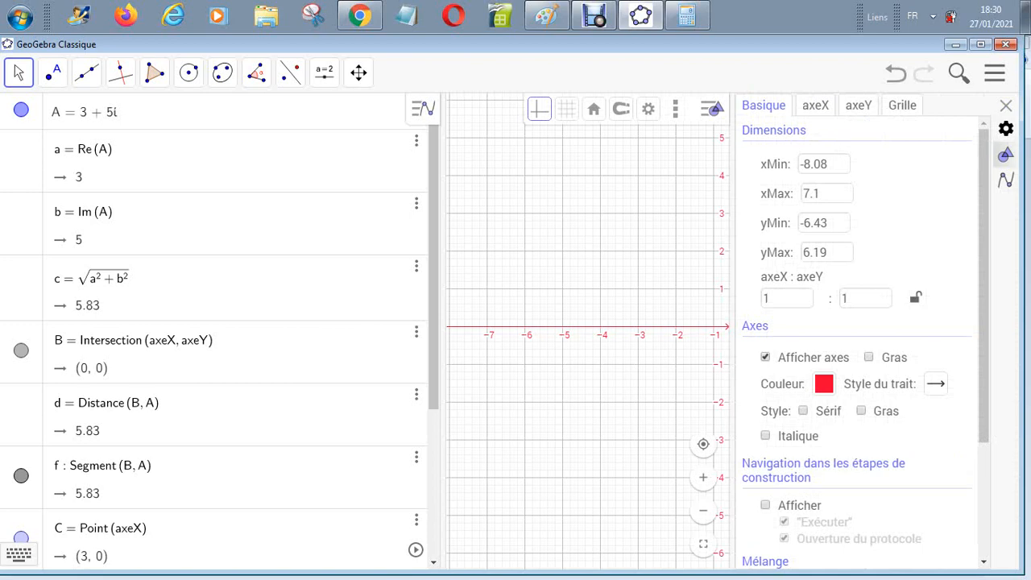
Show the axes' line style options and set the graphics view's background colour to light green
{"action": "left_click", "coordinate": [936, 383]}
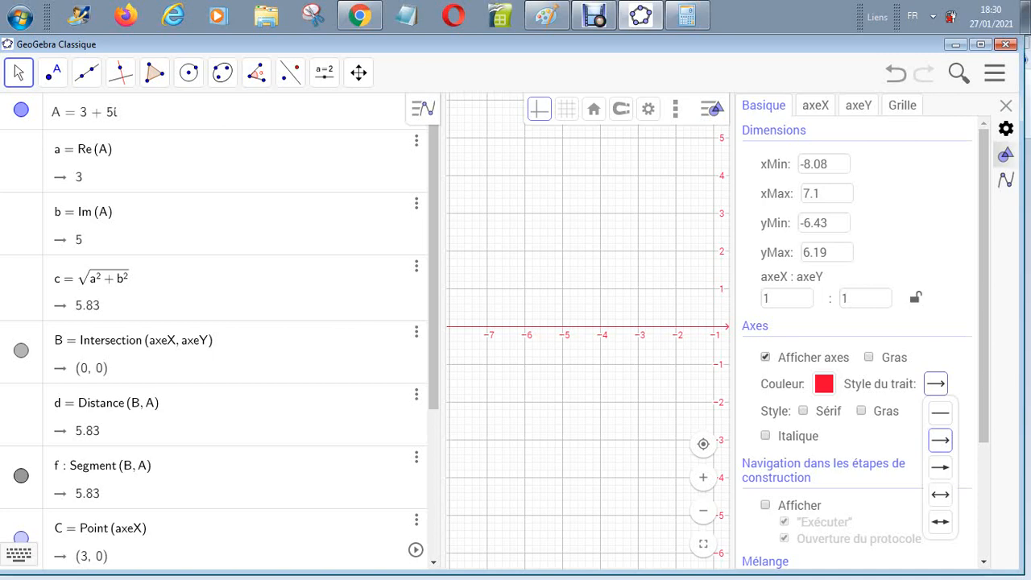
{"action": "scroll", "coordinate": [862, 339], "scroll_direction": "down", "scroll_amount": 2}
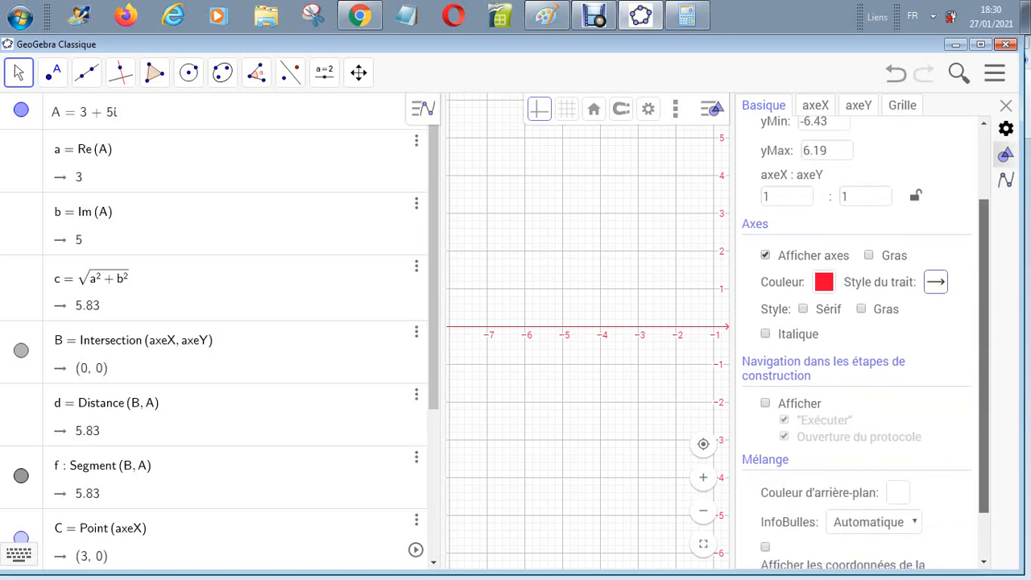
{"action": "scroll", "coordinate": [862, 338], "scroll_direction": "down", "scroll_amount": 1}
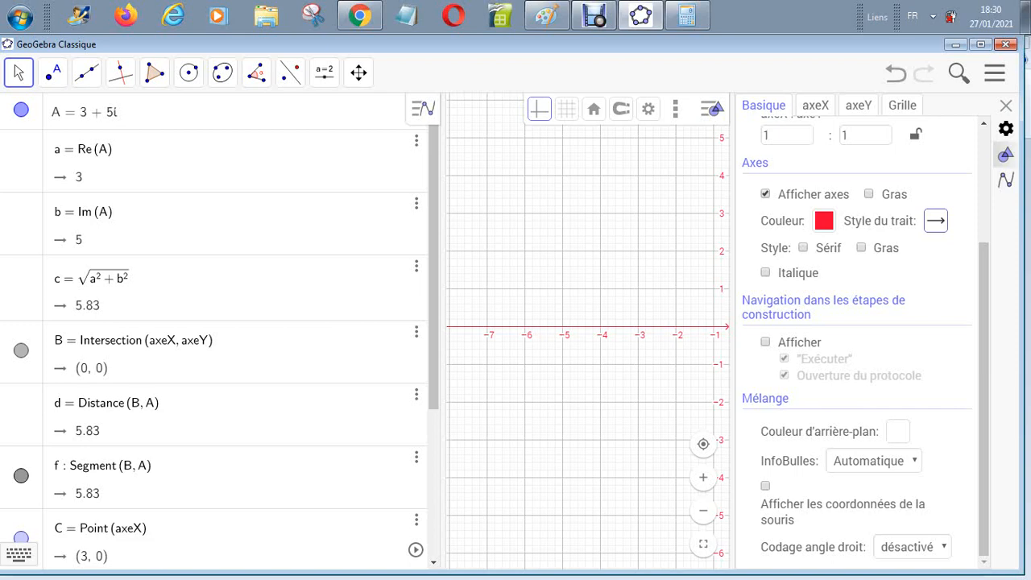
{"action": "left_click", "coordinate": [897, 431]}
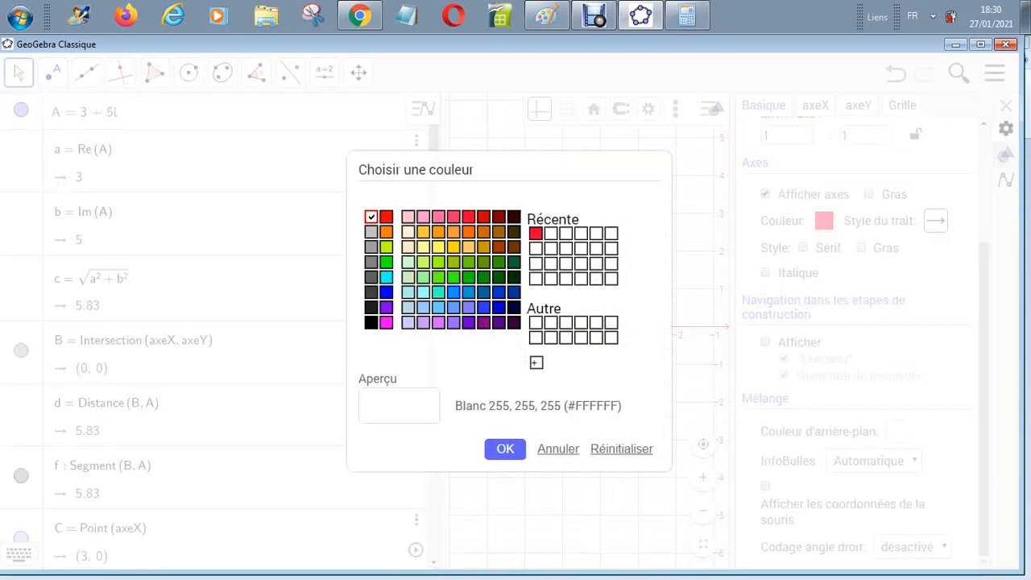
{"action": "left_click", "coordinate": [423, 277]}
{"action": "left_click", "coordinate": [505, 449]}
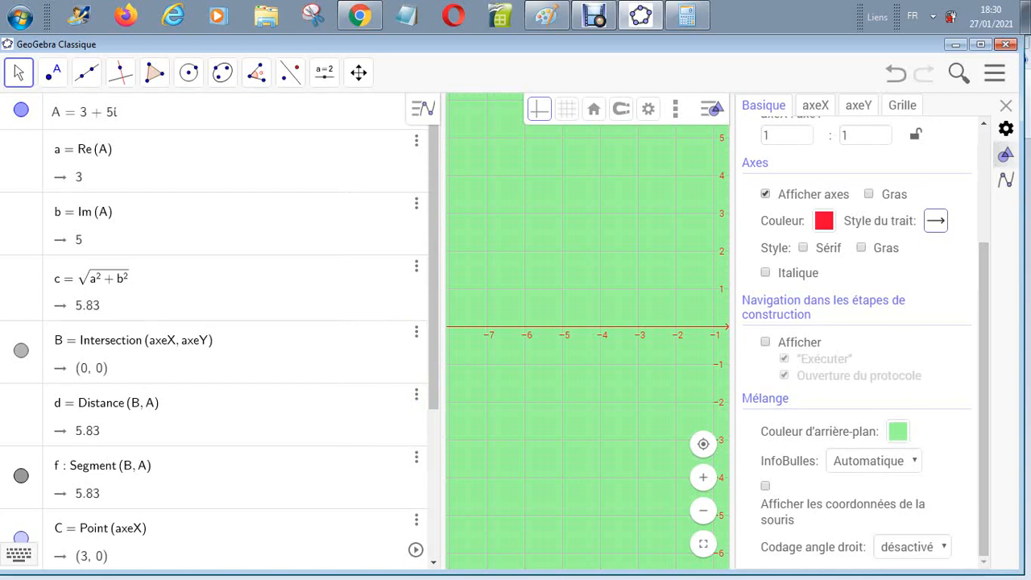
{"action": "key", "text": "Escape"}
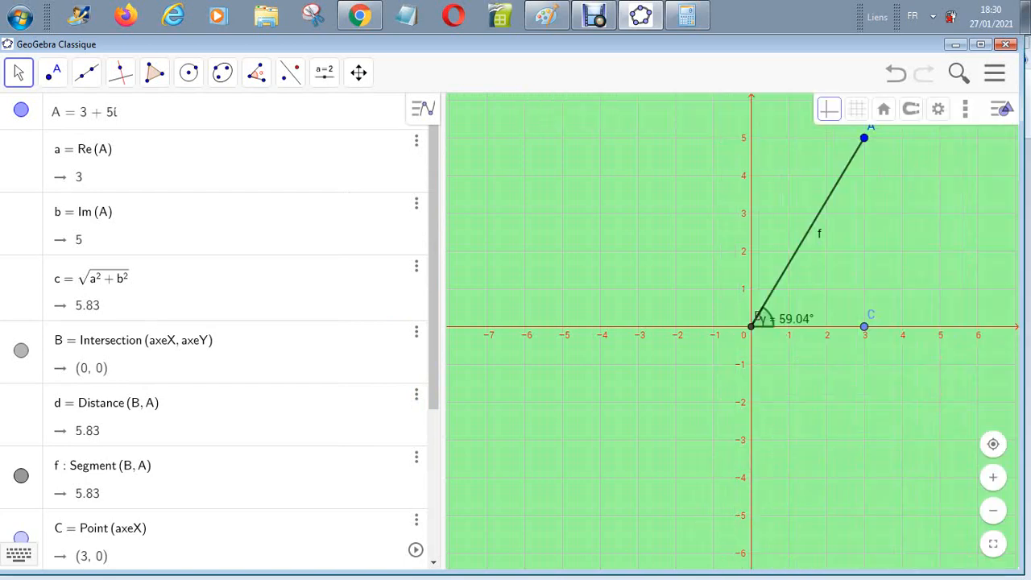
Widen the graphics view by narrowing the algebra view, and set the x-axis graduation distance to π
{"action": "left_click_drag", "start_coordinate": [439, 322], "coordinate": [218, 323]}
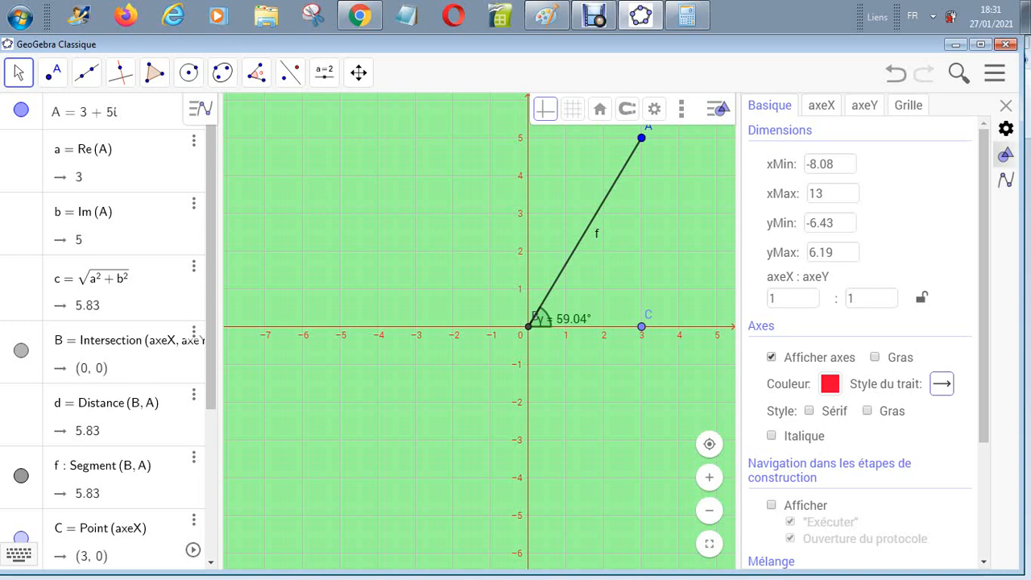
{"action": "left_click", "coordinate": [821, 104]}
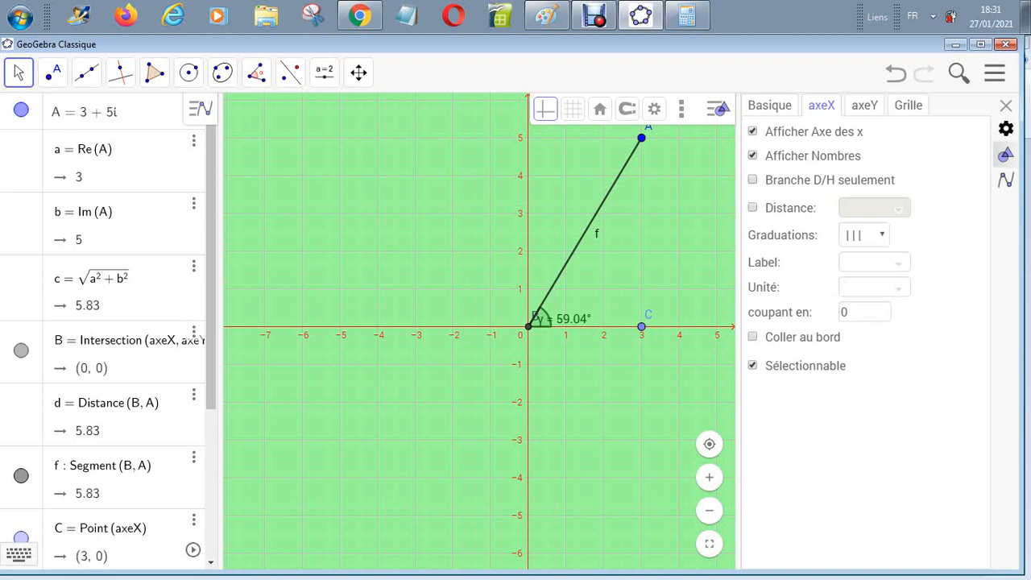
{"action": "left_click", "coordinate": [752, 208]}
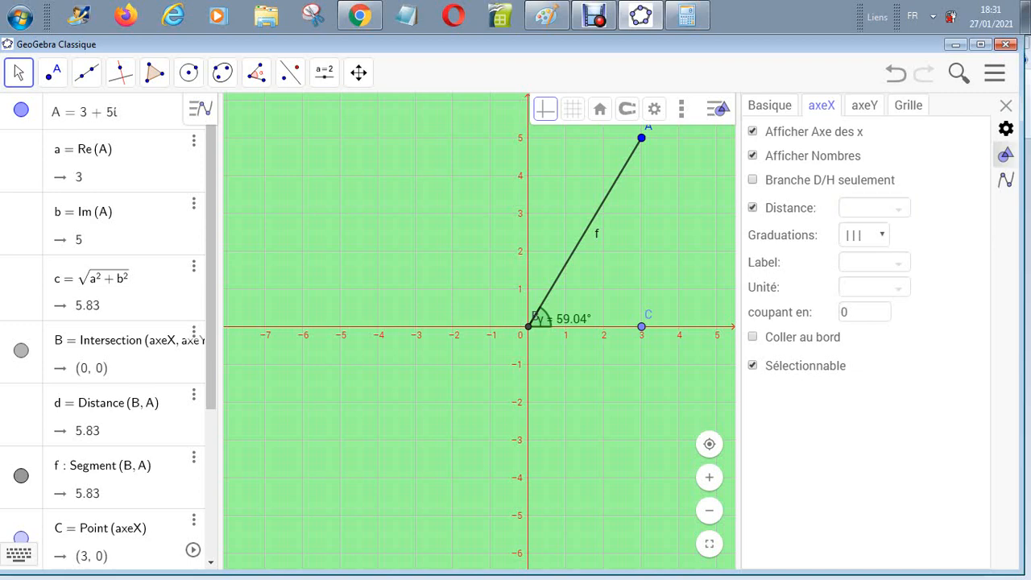
{"action": "left_click", "coordinate": [874, 208]}
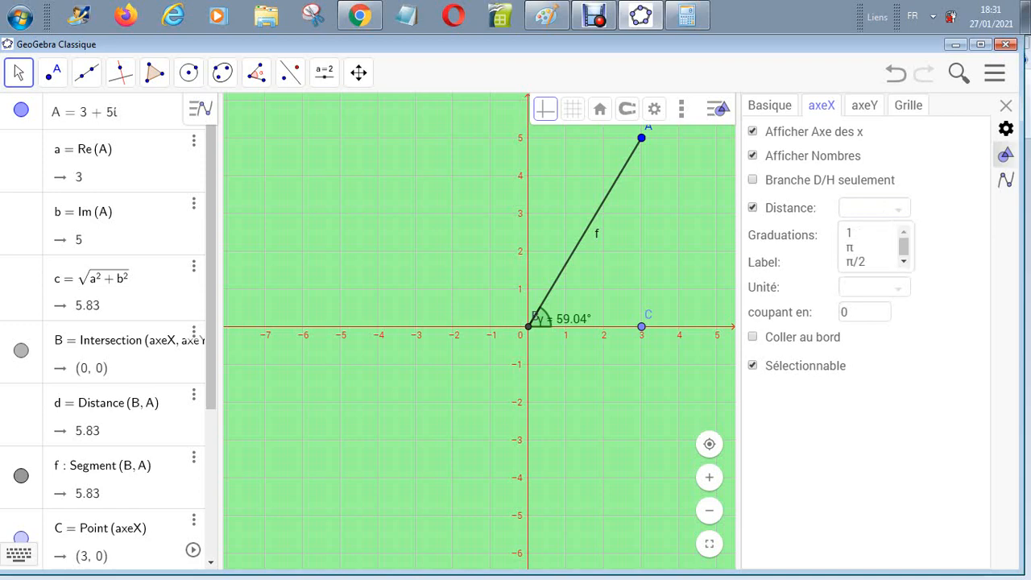
{"action": "left_click", "coordinate": [869, 248]}
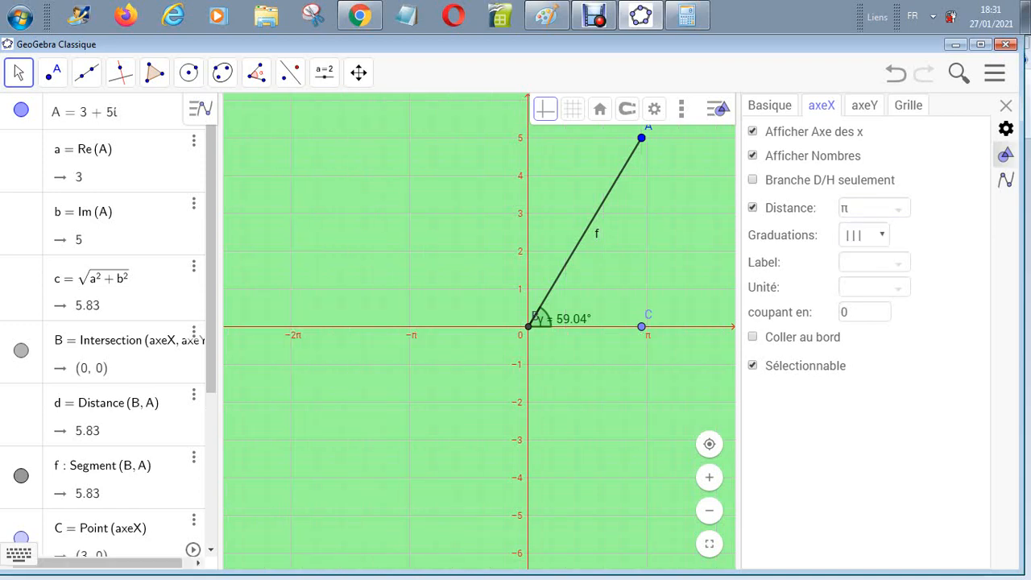
{"action": "left_click", "coordinate": [1006, 106]}
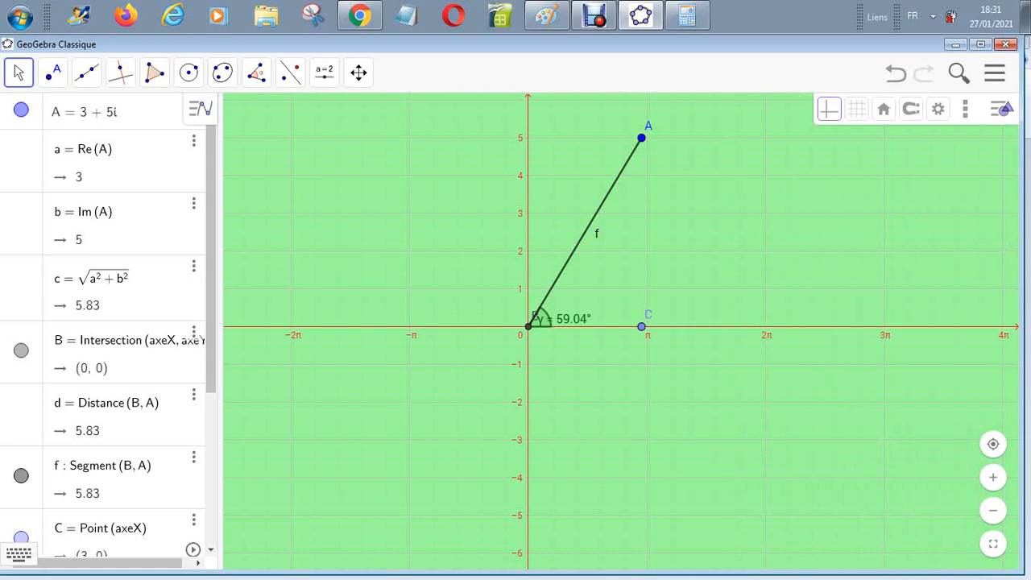
Reopen the x-axis settings, hide the axis numbers and show them again
{"action": "left_click", "coordinate": [1002, 109]}
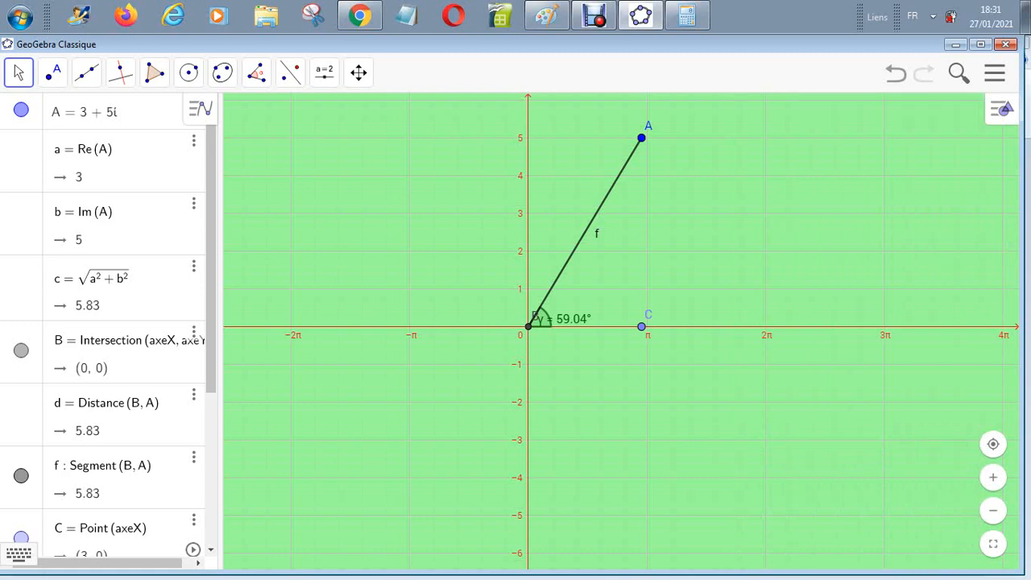
{"action": "left_click", "coordinate": [1002, 108]}
{"action": "left_click", "coordinate": [1002, 109]}
{"action": "left_click", "coordinate": [1001, 109]}
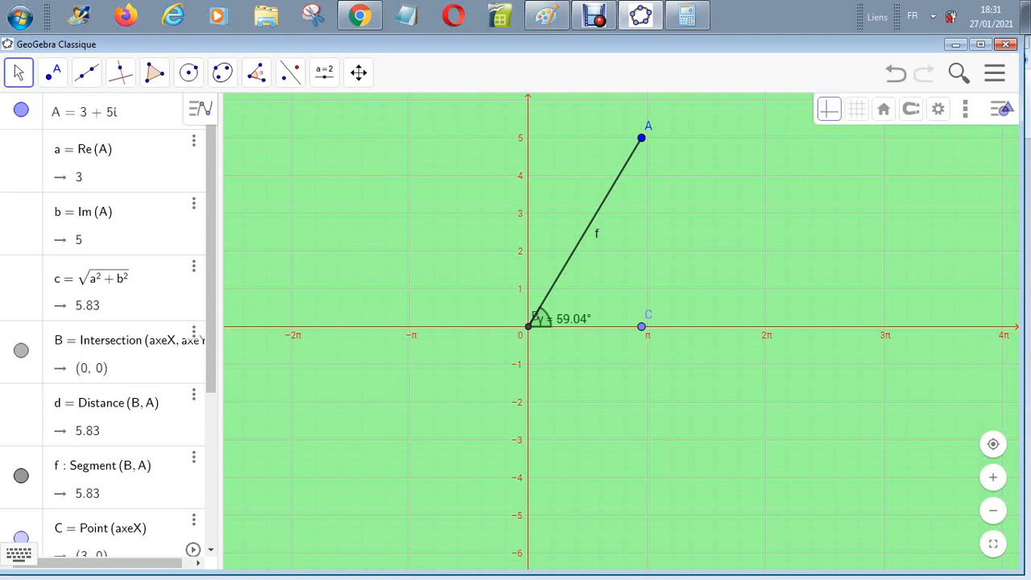
{"action": "left_click", "coordinate": [938, 109]}
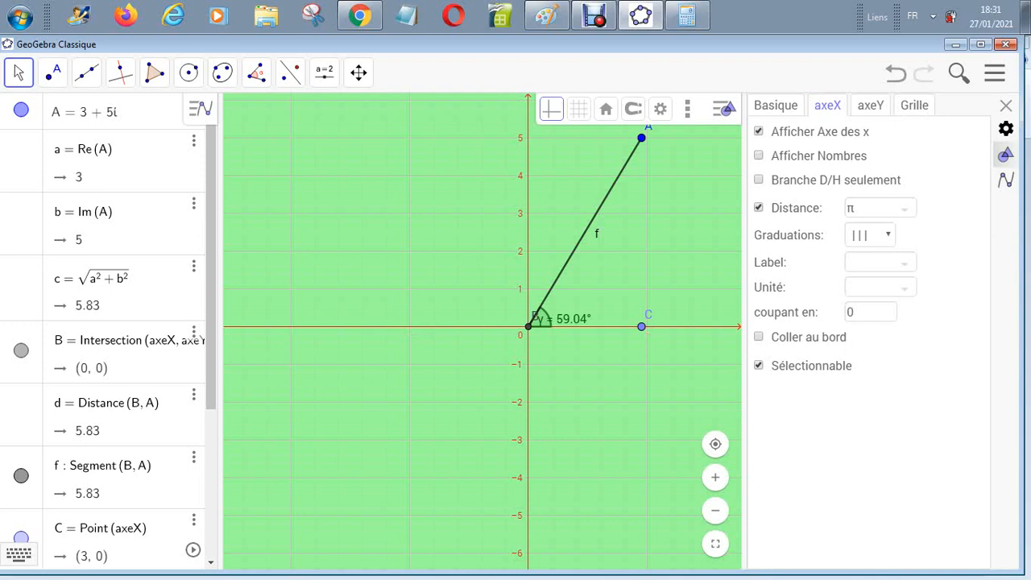
{"action": "left_click", "coordinate": [759, 155]}
{"action": "left_click", "coordinate": [759, 155]}
Toggle the display of the y-axis off and on several times in its settings, leaving it shown
{"action": "left_click", "coordinate": [871, 106]}
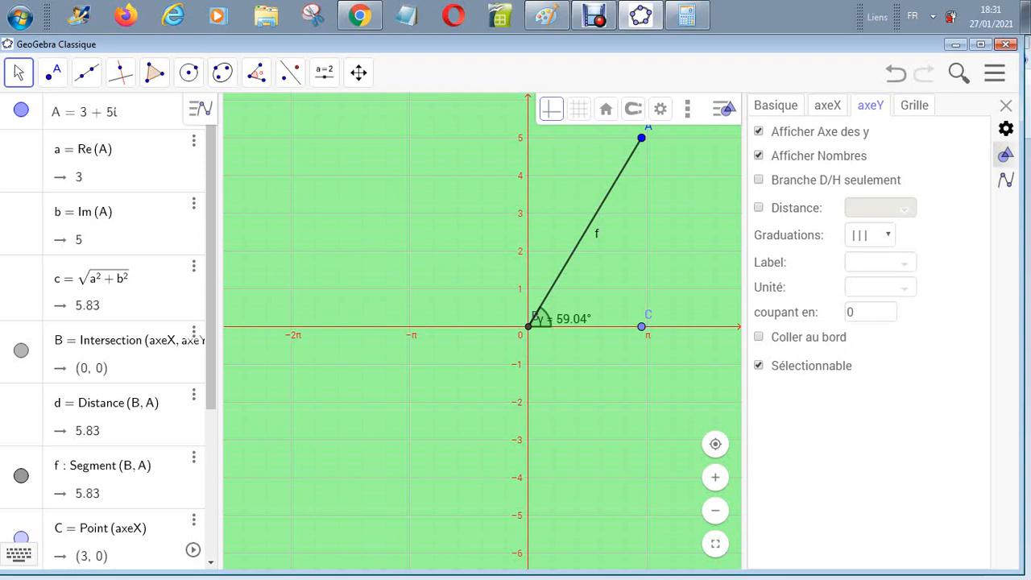
{"action": "left_click", "coordinate": [759, 131]}
{"action": "left_click", "coordinate": [759, 131]}
{"action": "left_click", "coordinate": [759, 132]}
{"action": "left_click", "coordinate": [759, 132]}
{"action": "left_click", "coordinate": [759, 131]}
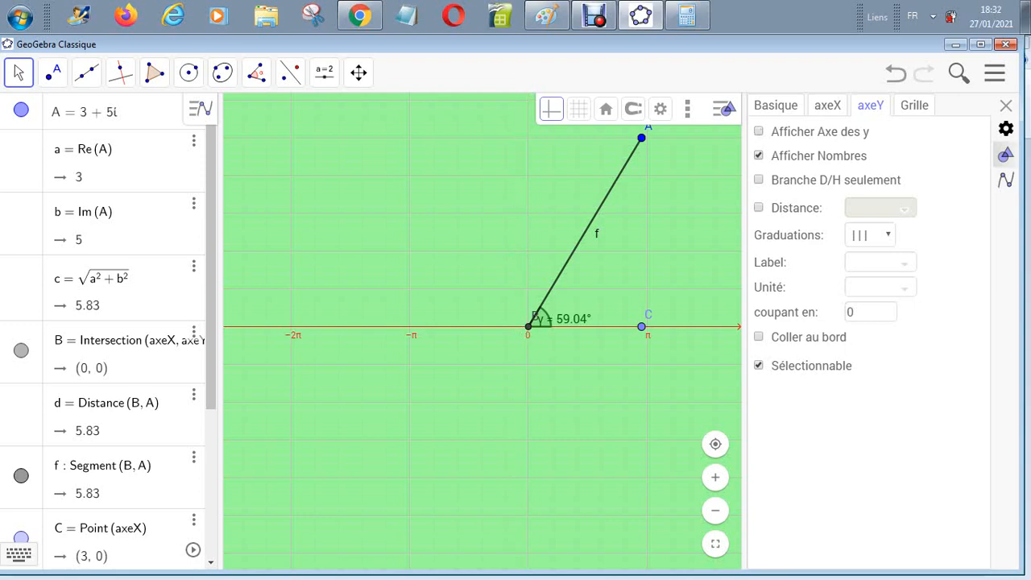
{"action": "left_click", "coordinate": [759, 131]}
{"action": "left_click", "coordinate": [759, 132]}
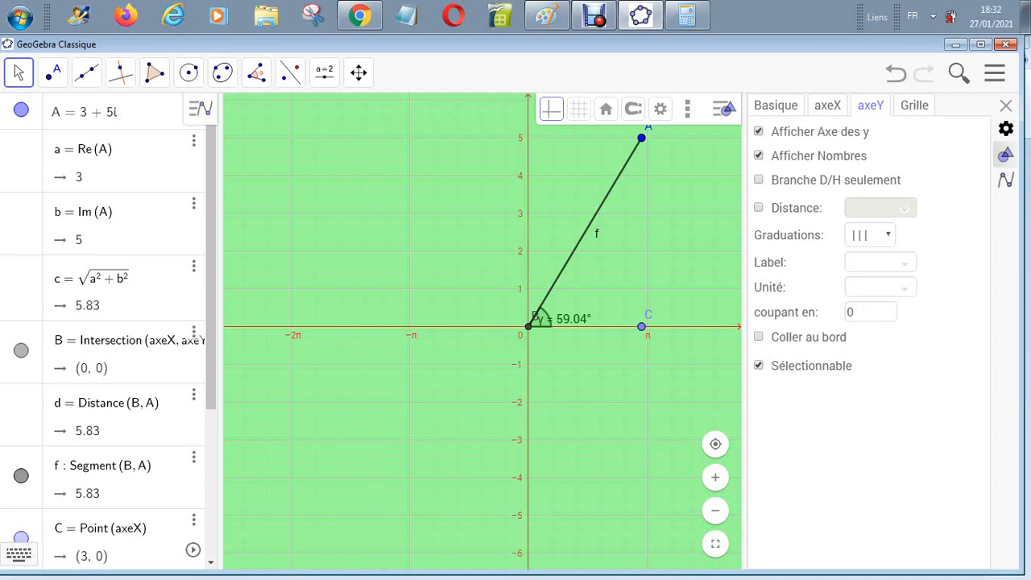
Hide the y-axis numbers and show them again, and set the y-axis graduation distance to π/2
{"action": "left_click", "coordinate": [758, 156]}
{"action": "left_click", "coordinate": [759, 156]}
{"action": "left_click", "coordinate": [759, 207]}
{"action": "left_click", "coordinate": [870, 208]}
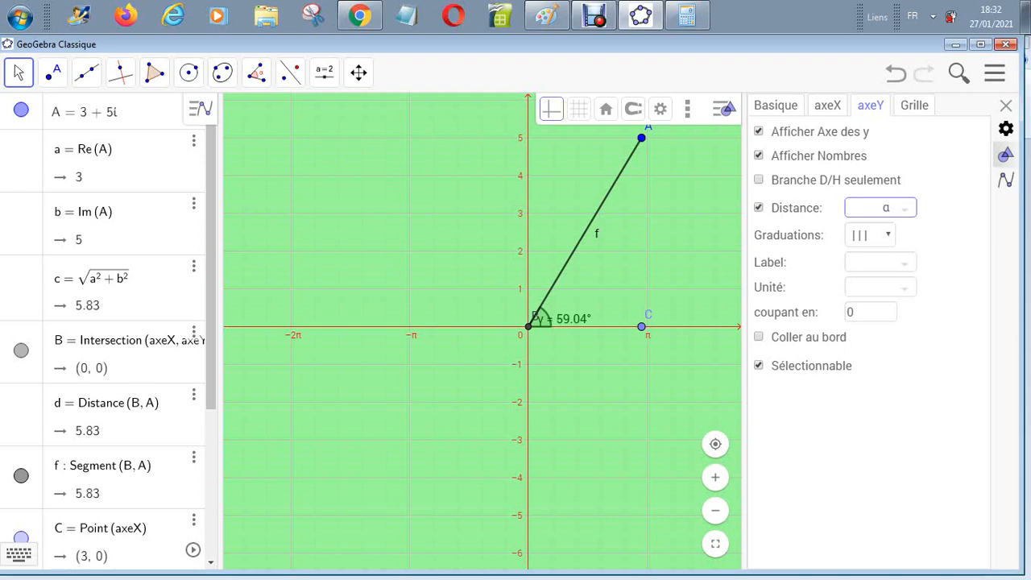
{"action": "left_click", "coordinate": [905, 209]}
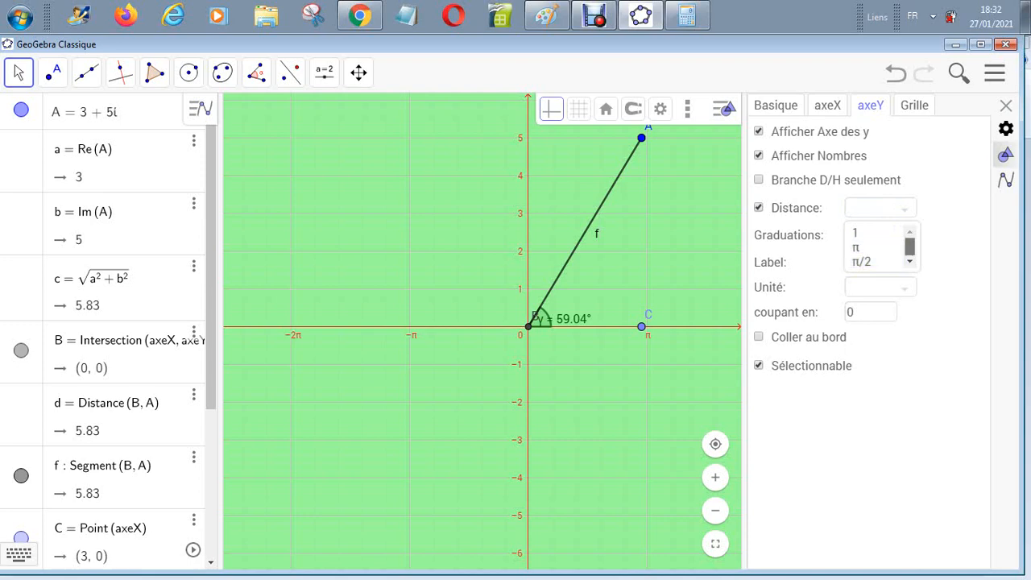
{"action": "left_click", "coordinate": [862, 261]}
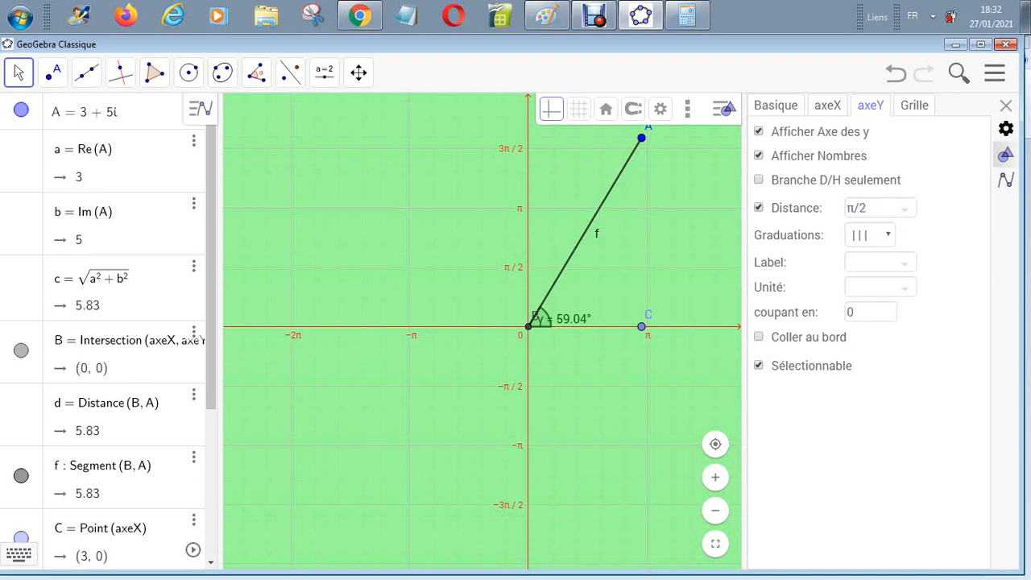
Try mm as the y-axis unit and clear the unit again
{"action": "left_click", "coordinate": [904, 288]}
{"action": "left_click", "coordinate": [864, 341]}
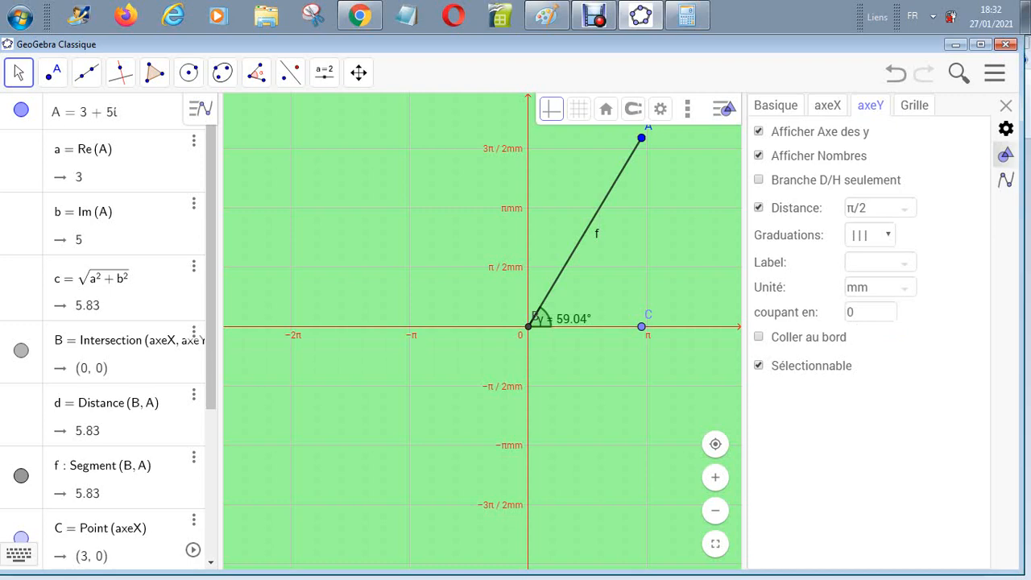
{"action": "left_click", "coordinate": [887, 288]}
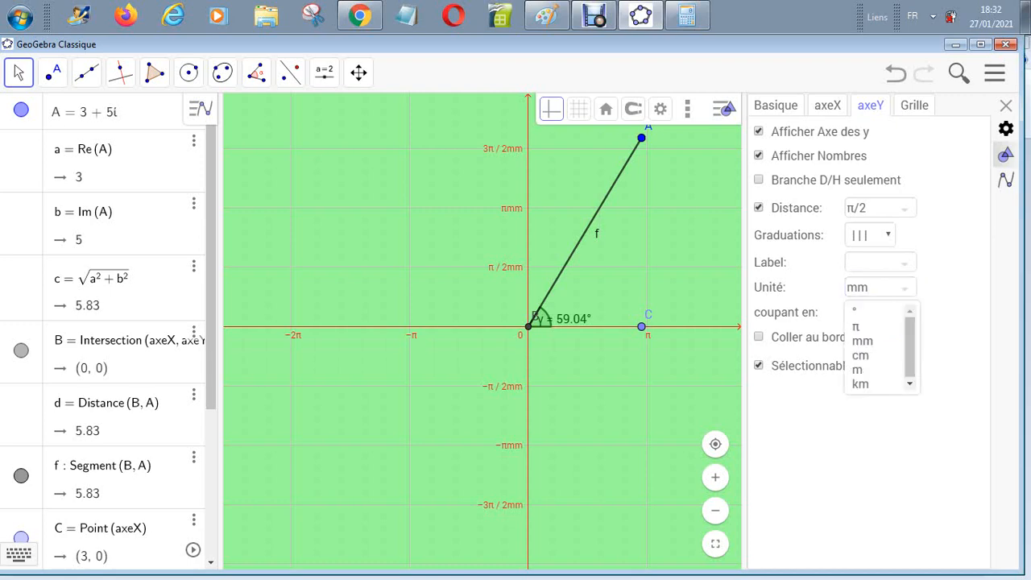
{"action": "left_click", "coordinate": [877, 288]}
{"action": "key", "text": "BackSpace"}
{"action": "key", "text": "BackSpace"}
{"action": "key", "text": "Return"}
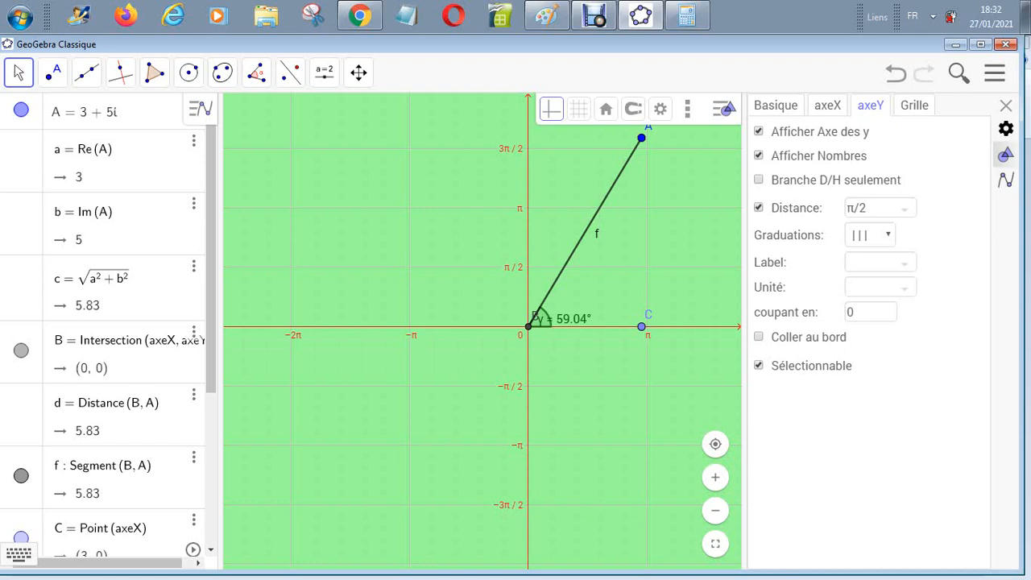
Open the grid settings and show the point capture options, keeping Automatique
{"action": "left_click", "coordinate": [914, 106]}
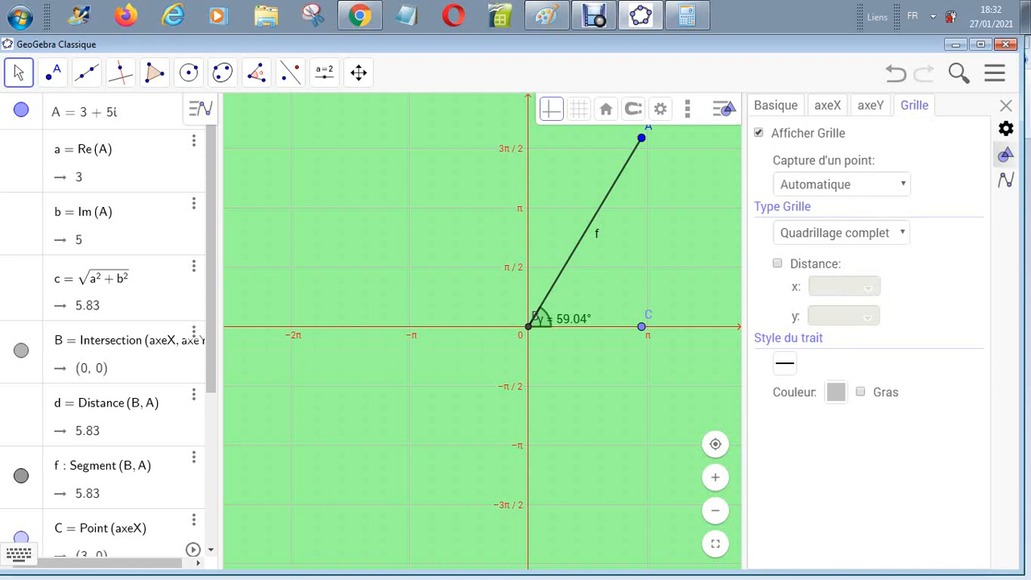
{"action": "left_click", "coordinate": [841, 184]}
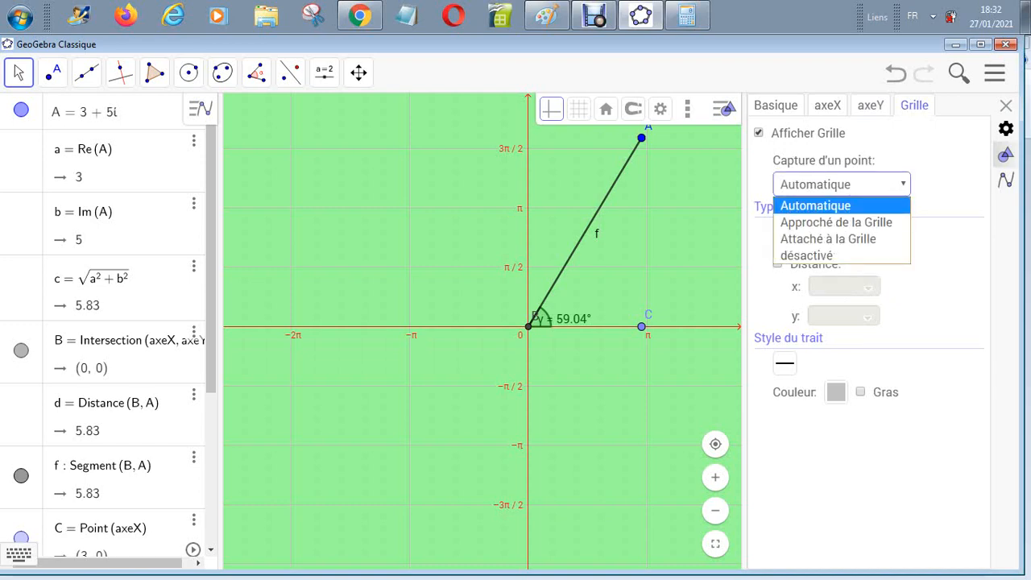
{"action": "key", "text": "Return"}
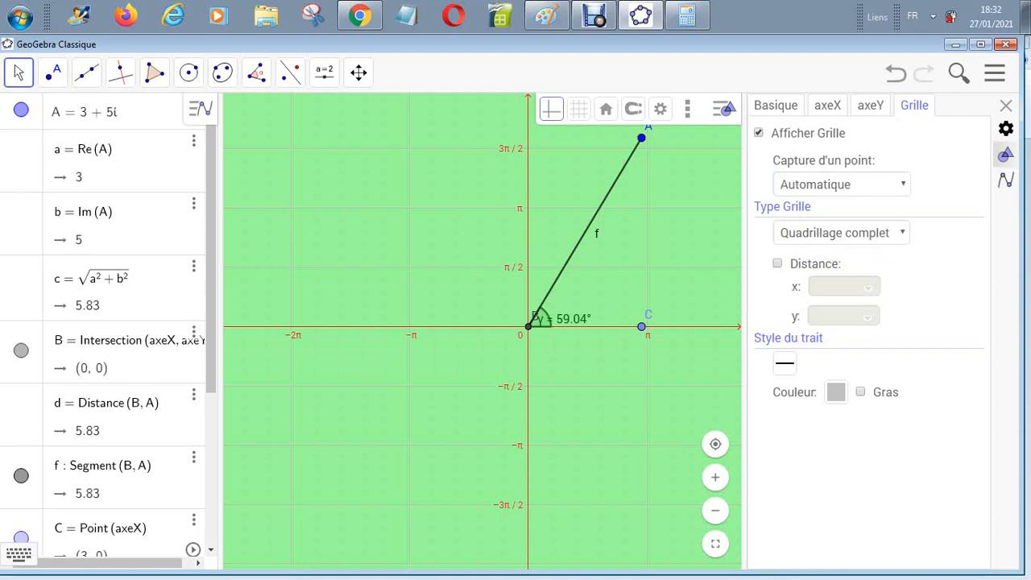
{"action": "left_click", "coordinate": [841, 183]}
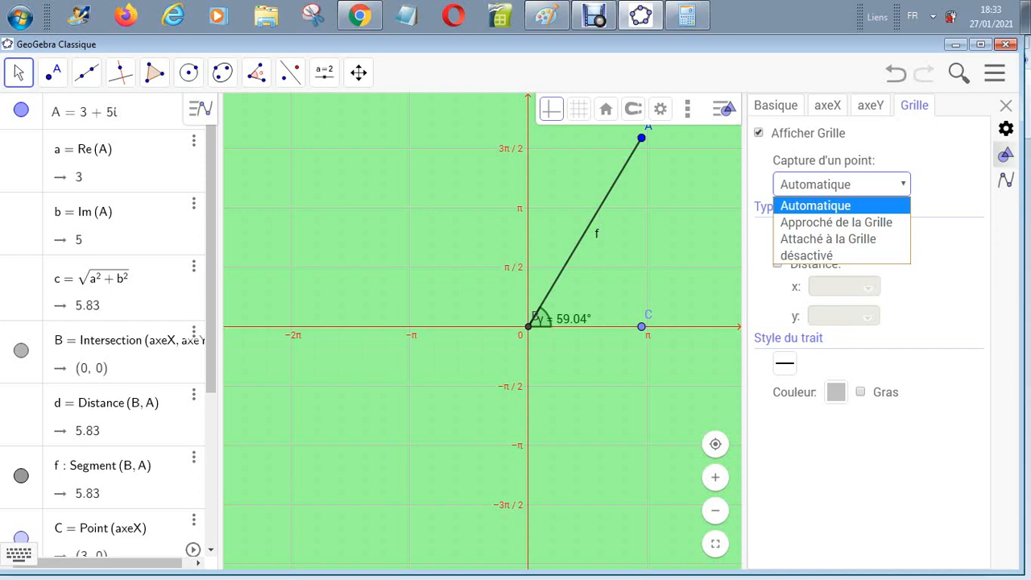
{"action": "key", "text": "Escape"}
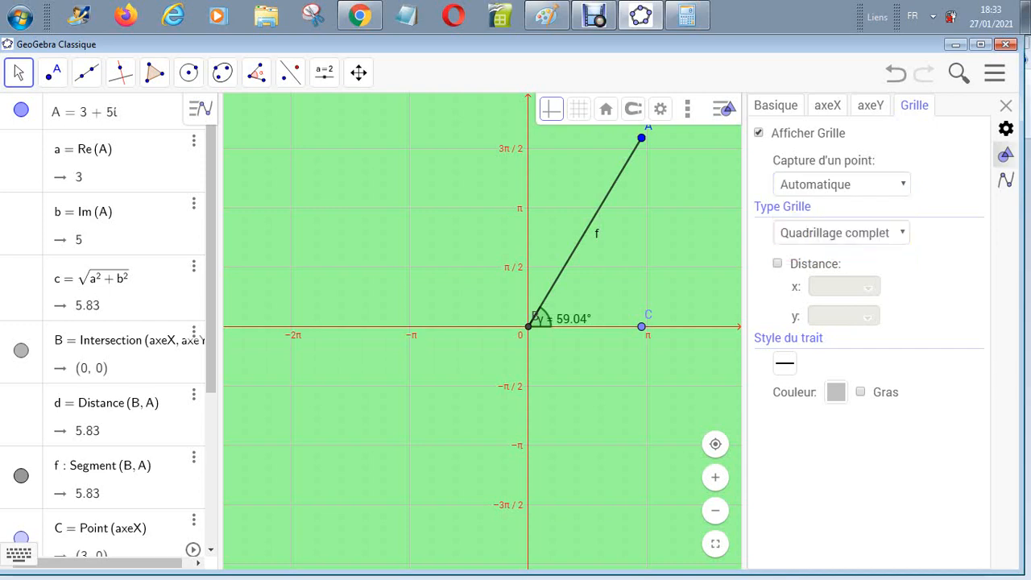
Switch the grid type to Quadrillage principal and from there to Isométrique
{"action": "left_click", "coordinate": [841, 232]}
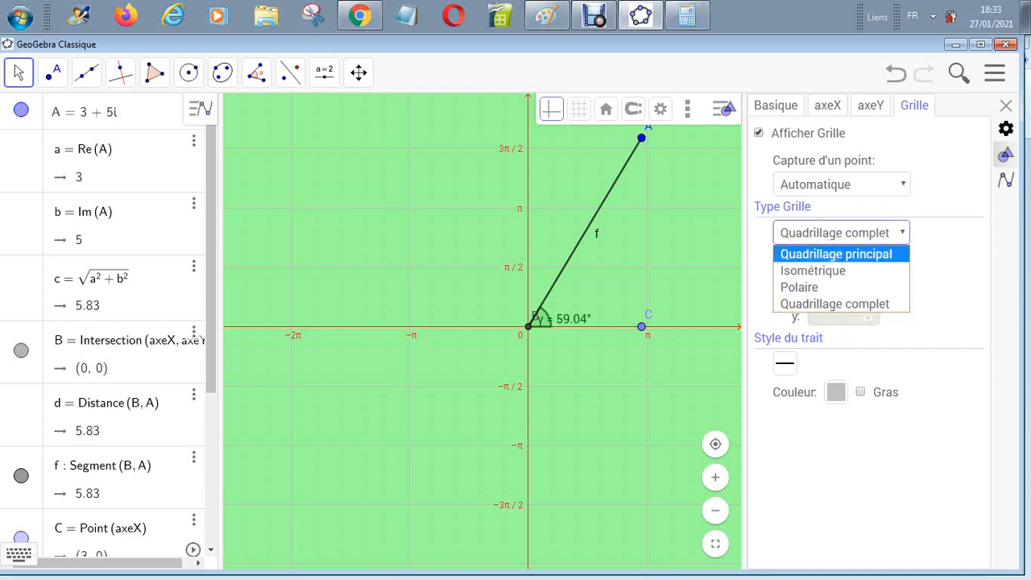
{"action": "key", "text": "Return"}
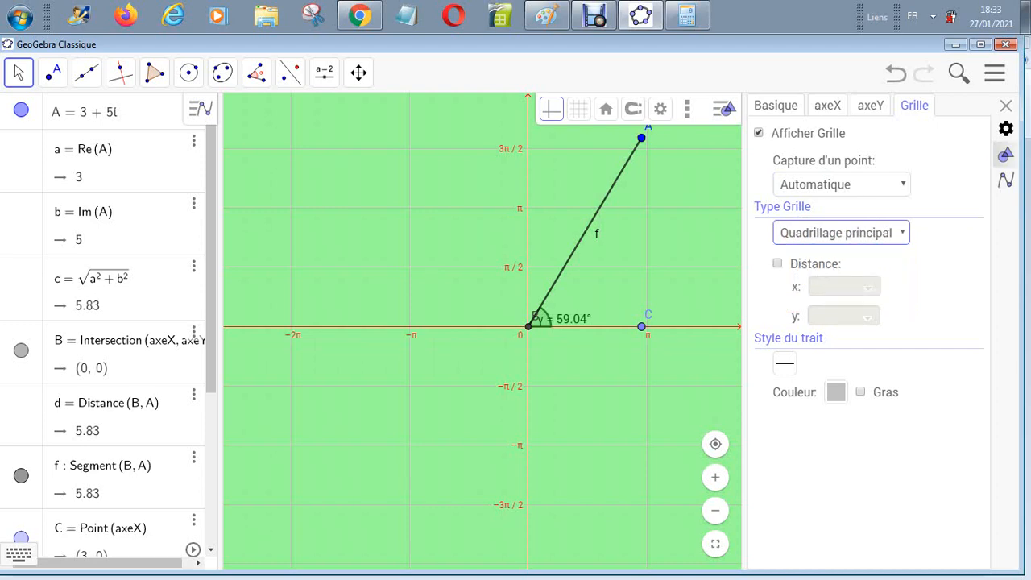
{"action": "key", "text": "space"}
{"action": "key", "text": "Down"}
{"action": "key", "text": "Return"}
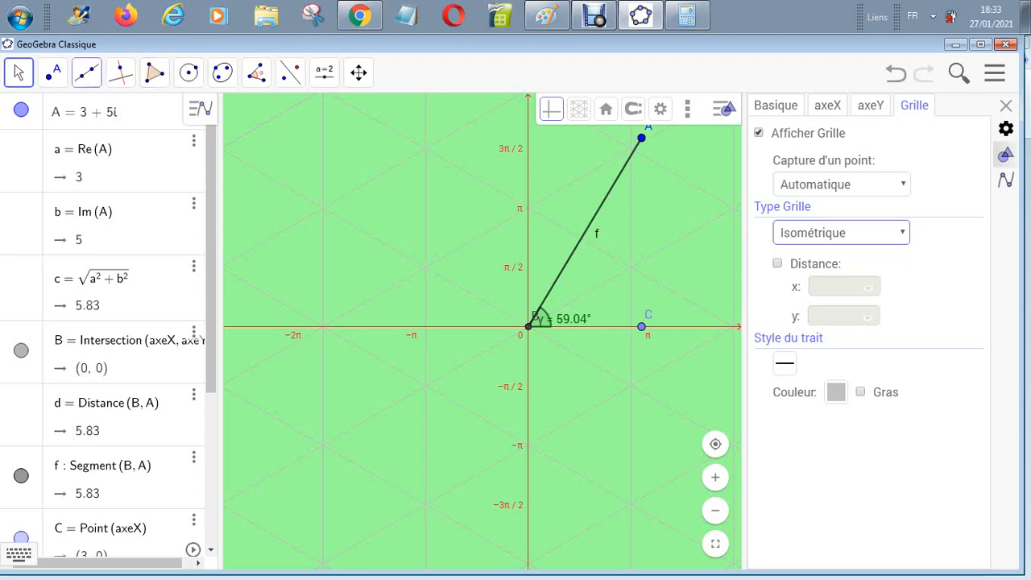
Place a point on the isometric grid node at about (2.72, 1.57) and create the angle from C to it with vertex B
{"action": "left_click", "coordinate": [53, 72]}
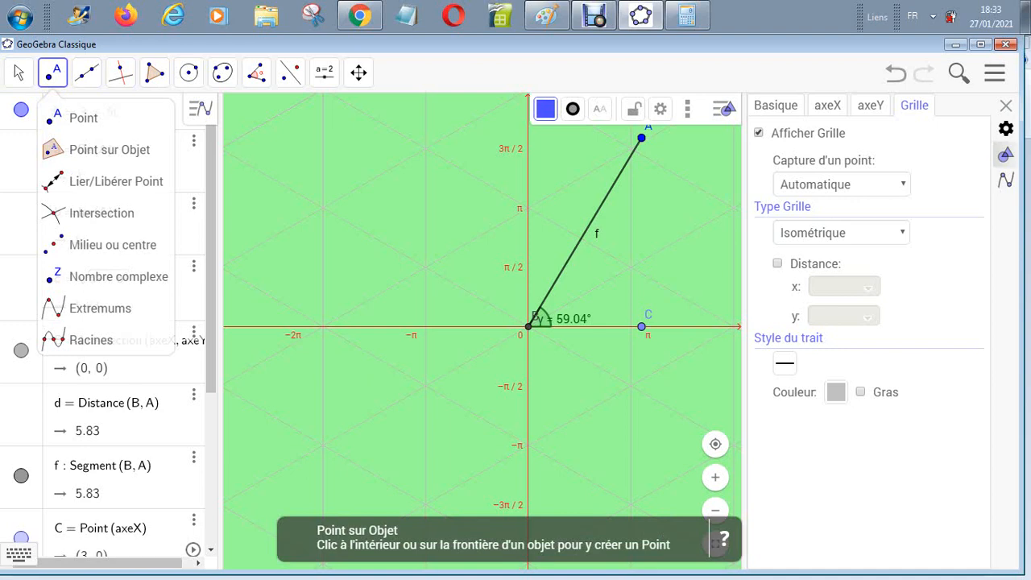
{"action": "left_click", "coordinate": [631, 267]}
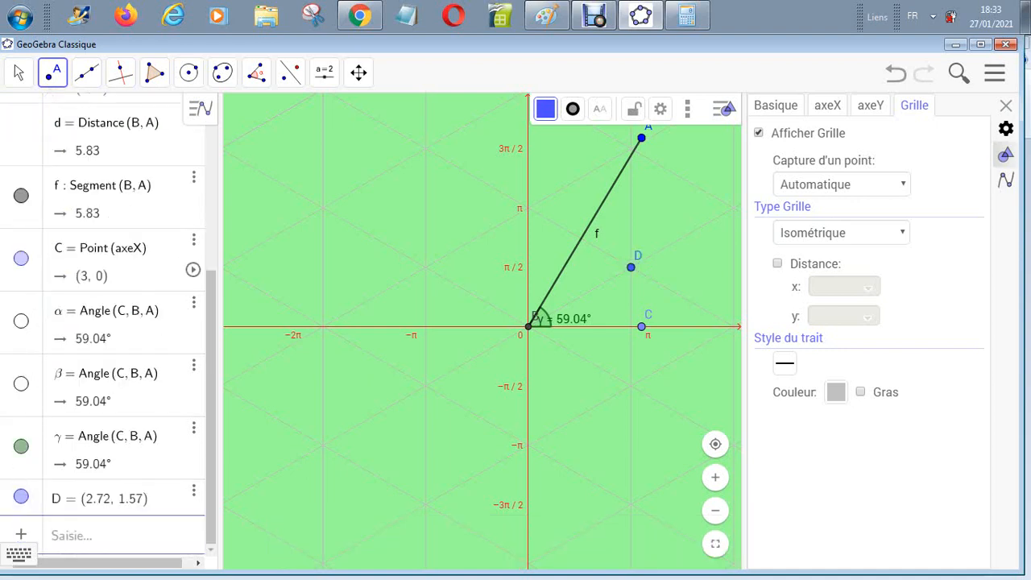
{"action": "left_click", "coordinate": [257, 72]}
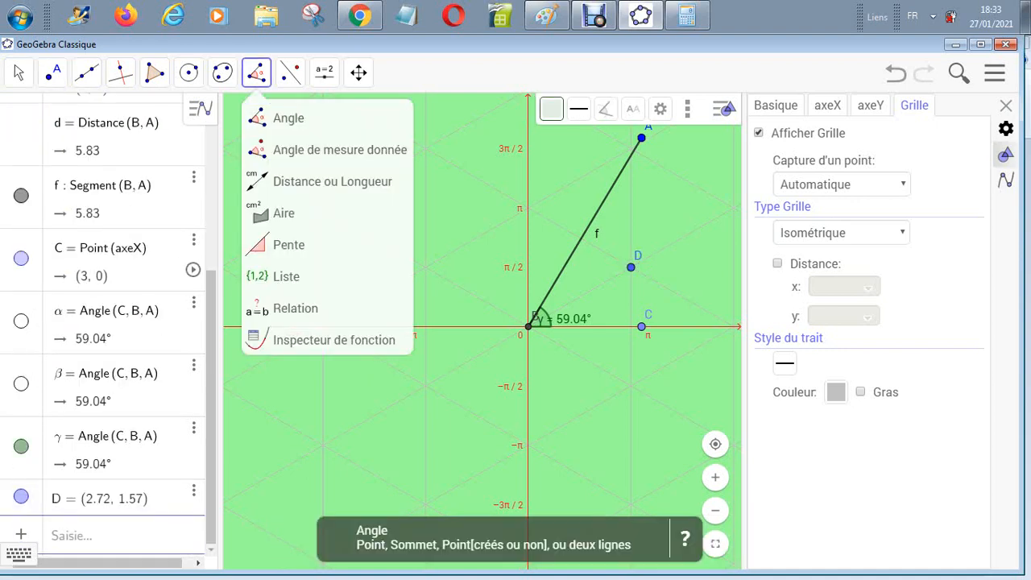
{"action": "left_click", "coordinate": [642, 326]}
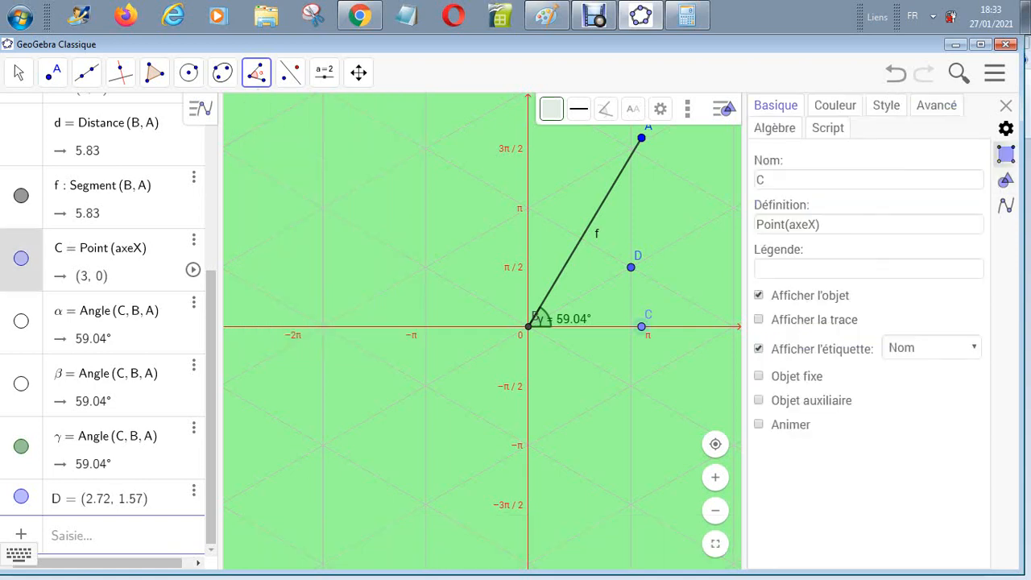
{"action": "left_click", "coordinate": [529, 327]}
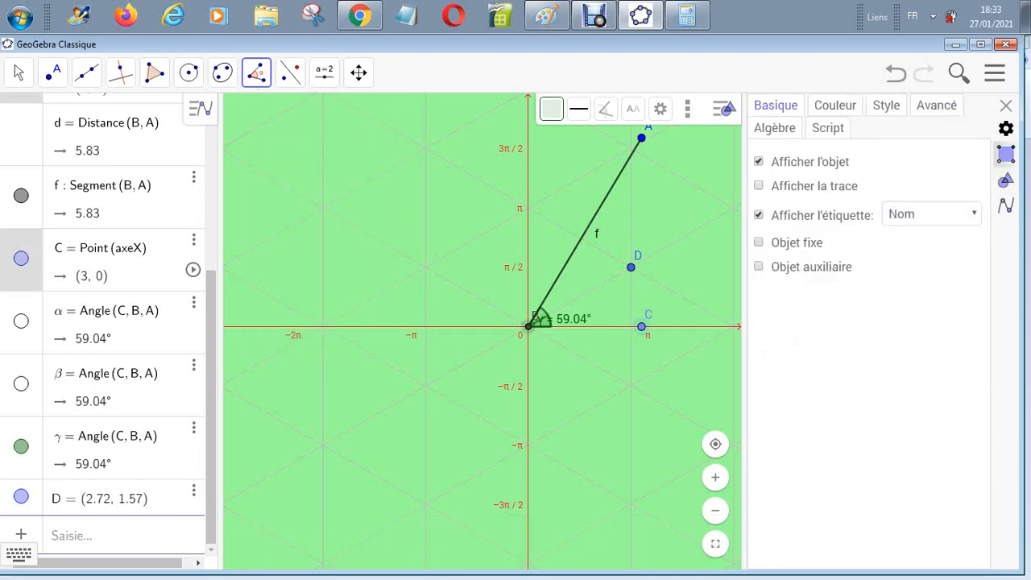
{"action": "left_click", "coordinate": [631, 267]}
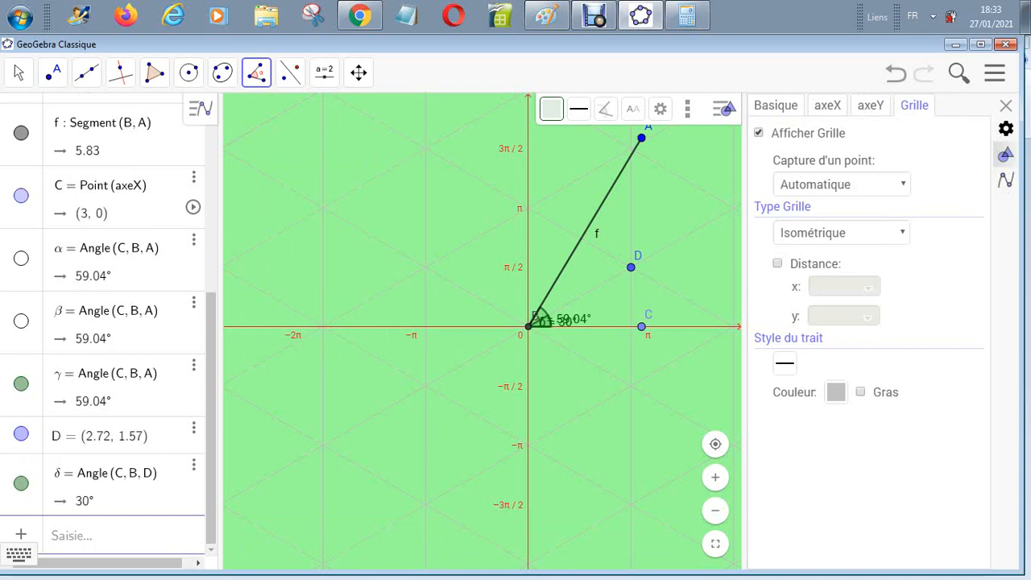
Hide point D and angle γ, and try setting point D's style to a plus sign
{"action": "left_click", "coordinate": [21, 434]}
{"action": "left_click", "coordinate": [21, 384]}
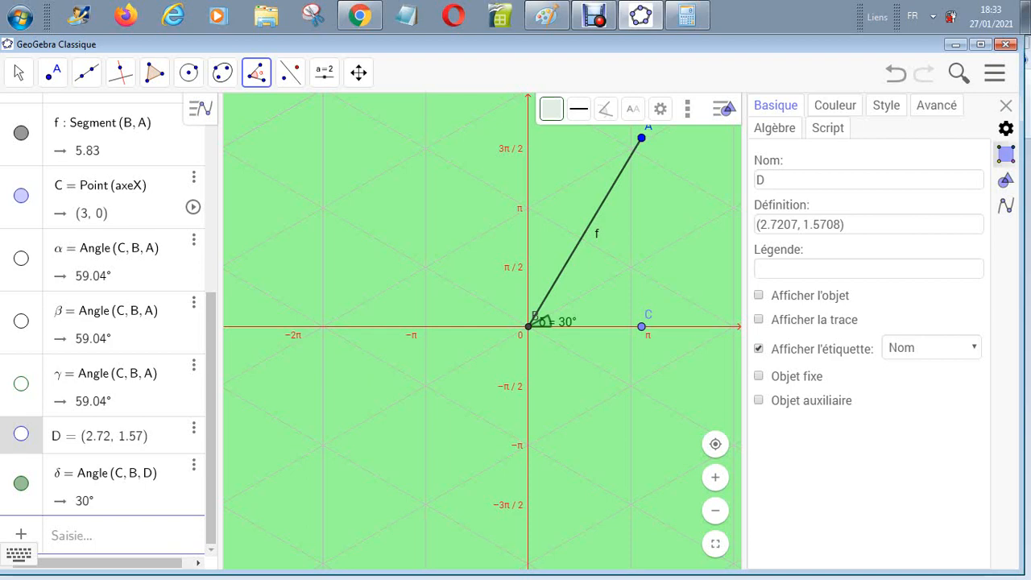
{"action": "left_click", "coordinate": [886, 105]}
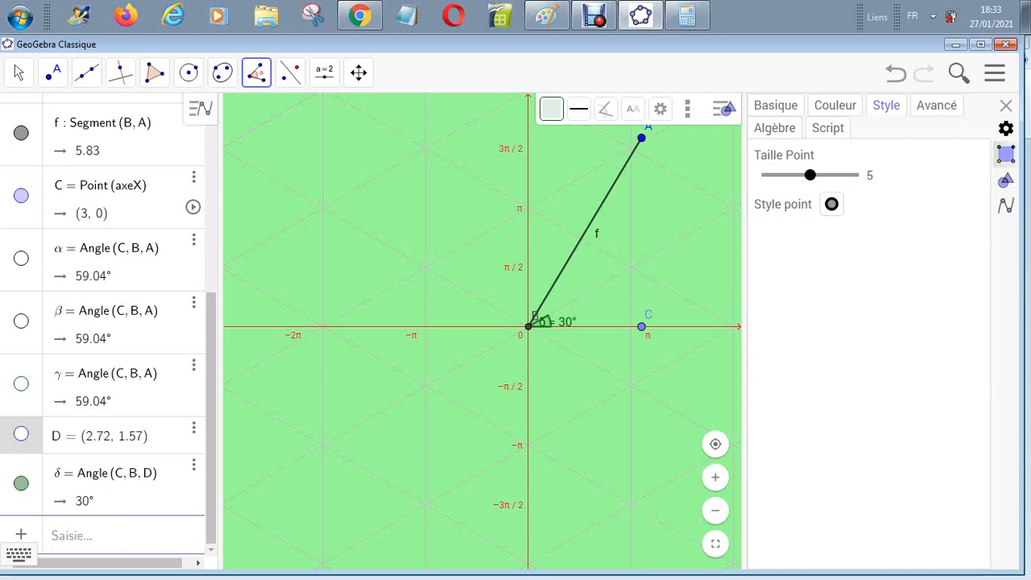
{"action": "mouse_move", "coordinate": [810, 174]}
{"action": "left_mouse_down"}
{"action": "mouse_move", "coordinate": [799, 175]}
{"action": "mouse_move", "coordinate": [819, 175]}
{"action": "mouse_move", "coordinate": [789, 175]}
{"action": "mouse_move", "coordinate": [809, 175]}
{"action": "left_mouse_up"}
{"action": "left_click", "coordinate": [831, 204]}
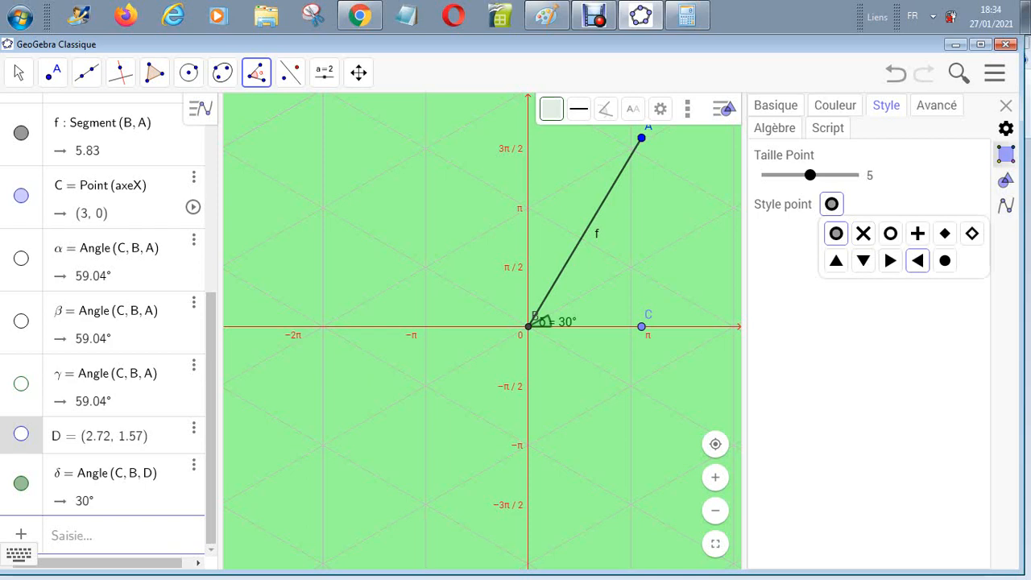
{"action": "left_click", "coordinate": [918, 233]}
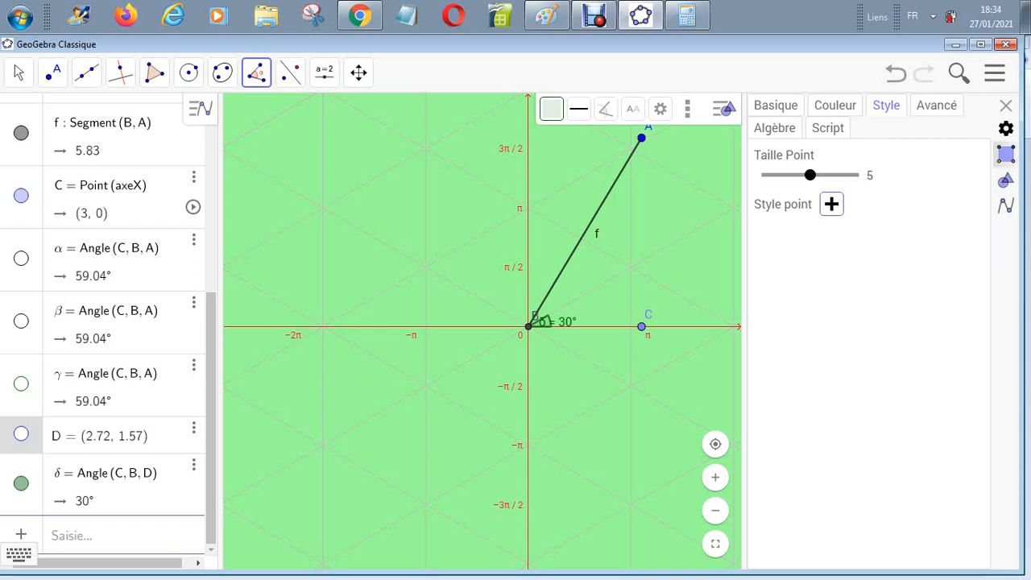
Place a new point at (-5.44, π) on the isometric grid
{"action": "left_click", "coordinate": [52, 72]}
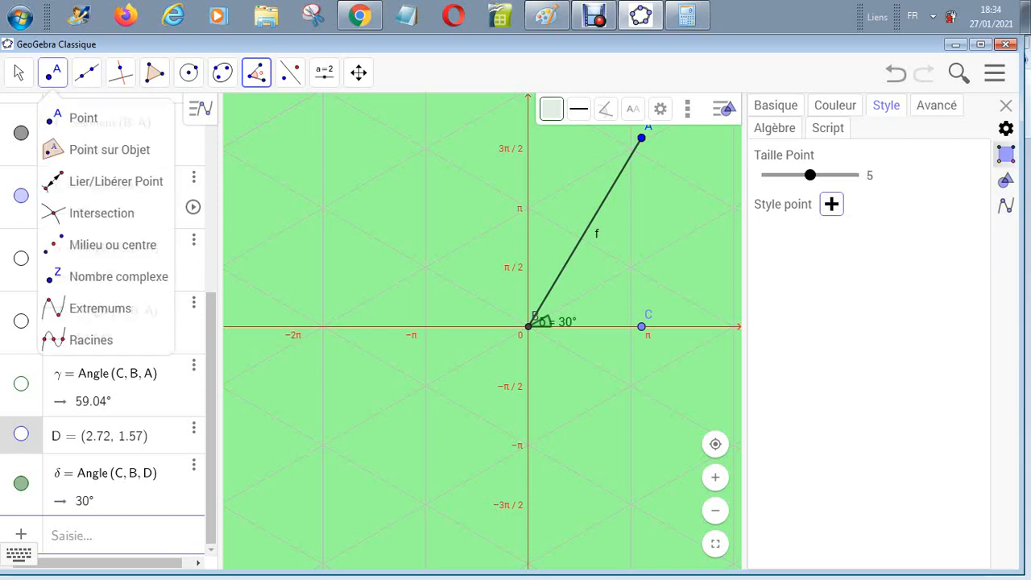
{"action": "left_click", "coordinate": [323, 208]}
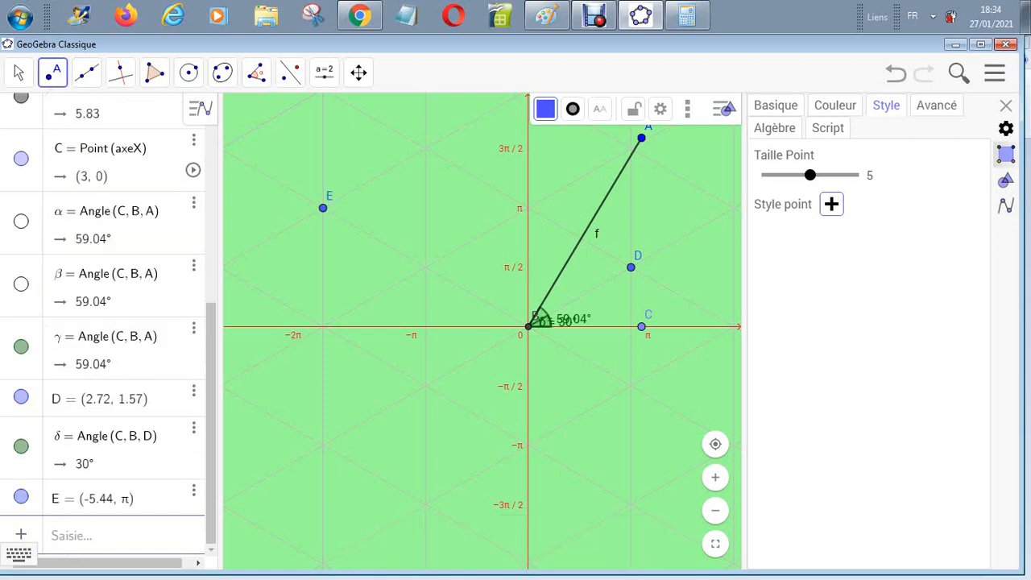
{"action": "left_click", "coordinate": [831, 204]}
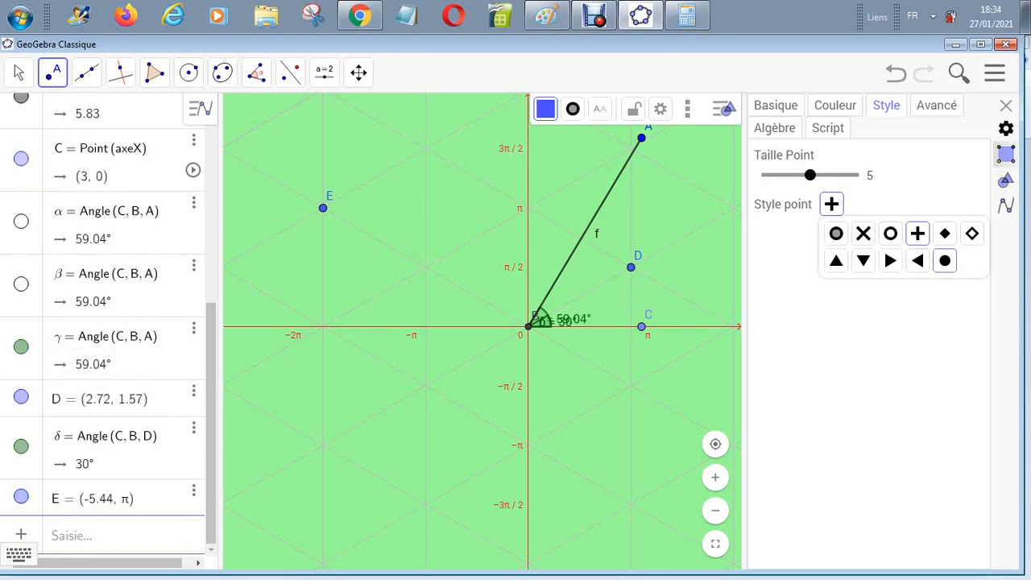
{"action": "key", "text": "Escape"}
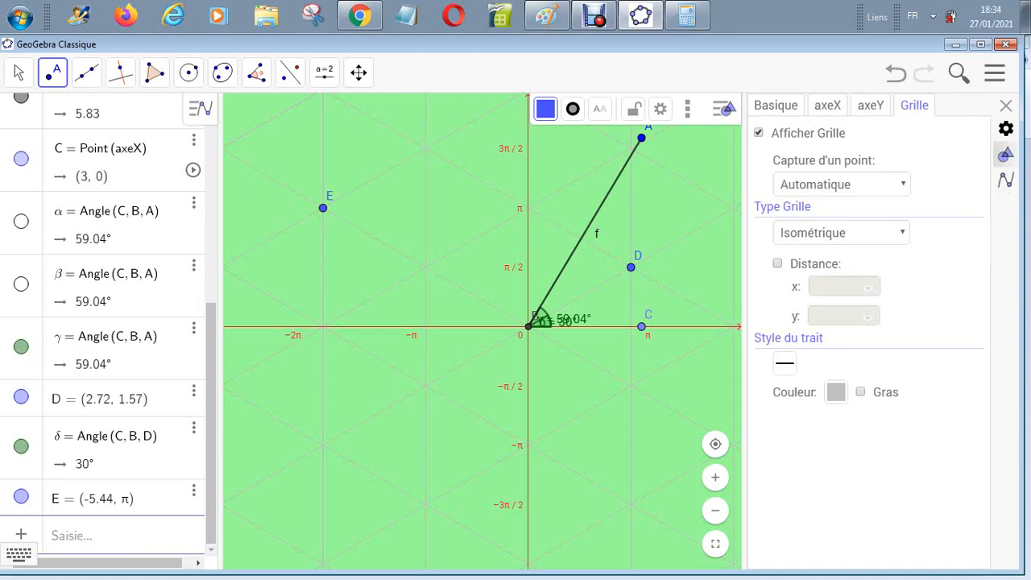
Enable a custom distance for the isometric grid and close the settings
{"action": "left_click", "coordinate": [777, 264]}
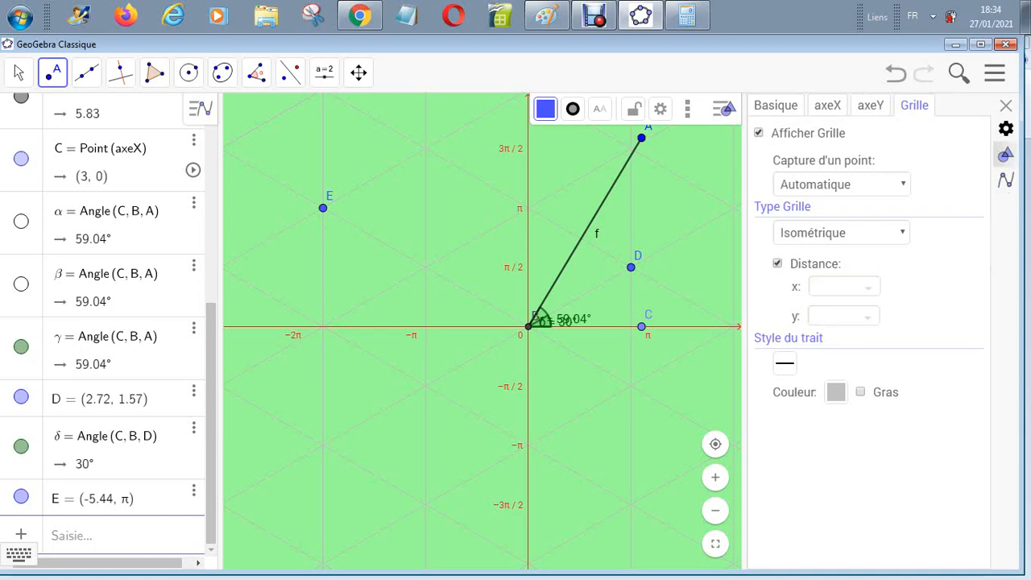
{"action": "left_click", "coordinate": [868, 317]}
{"action": "left_click", "coordinate": [868, 317]}
{"action": "left_click", "coordinate": [776, 104]}
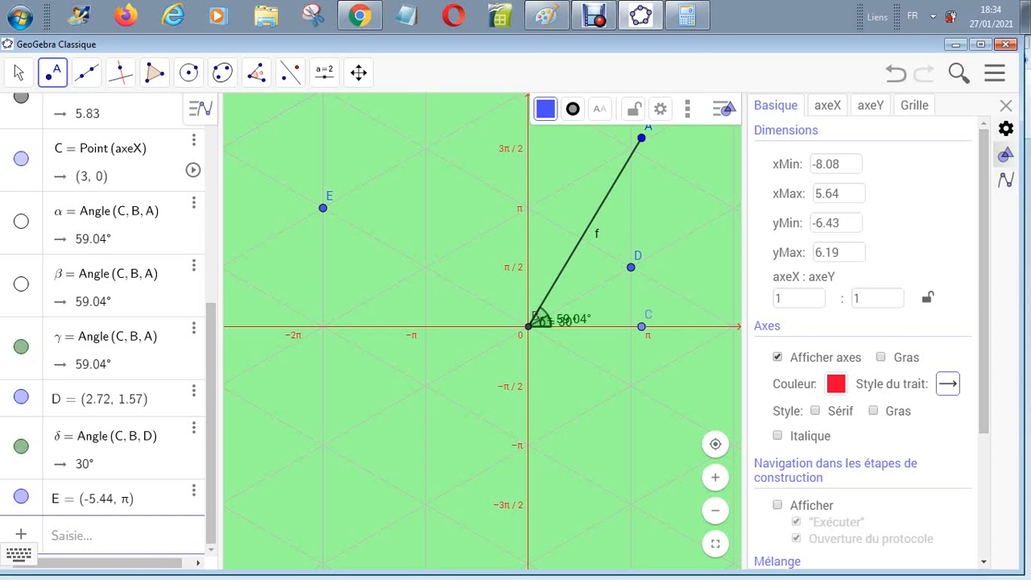
{"action": "key", "text": "Escape"}
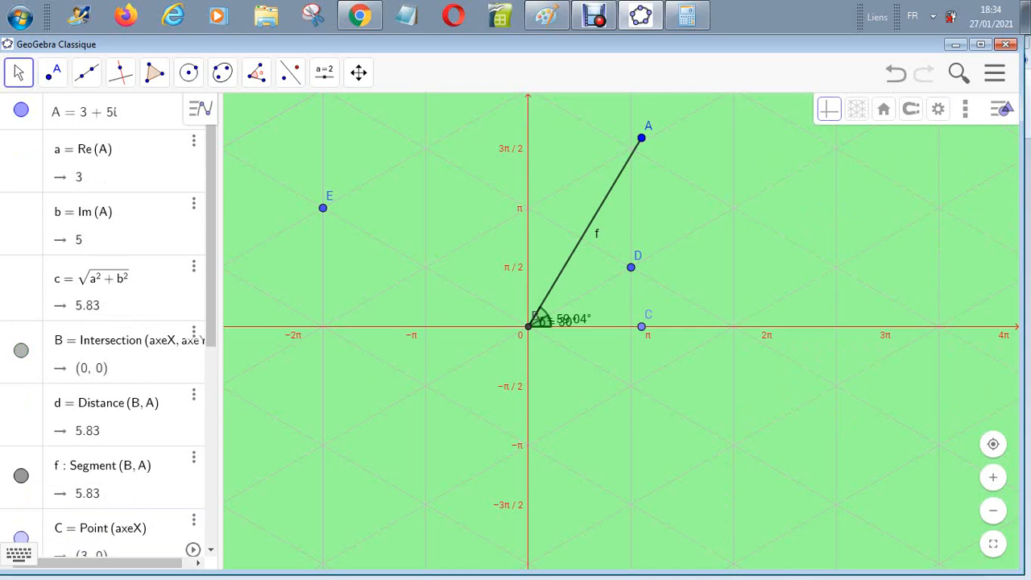
Set the angle unit to radians in the algebra settings and return to the graphics view settings
{"action": "left_click", "coordinate": [938, 109]}
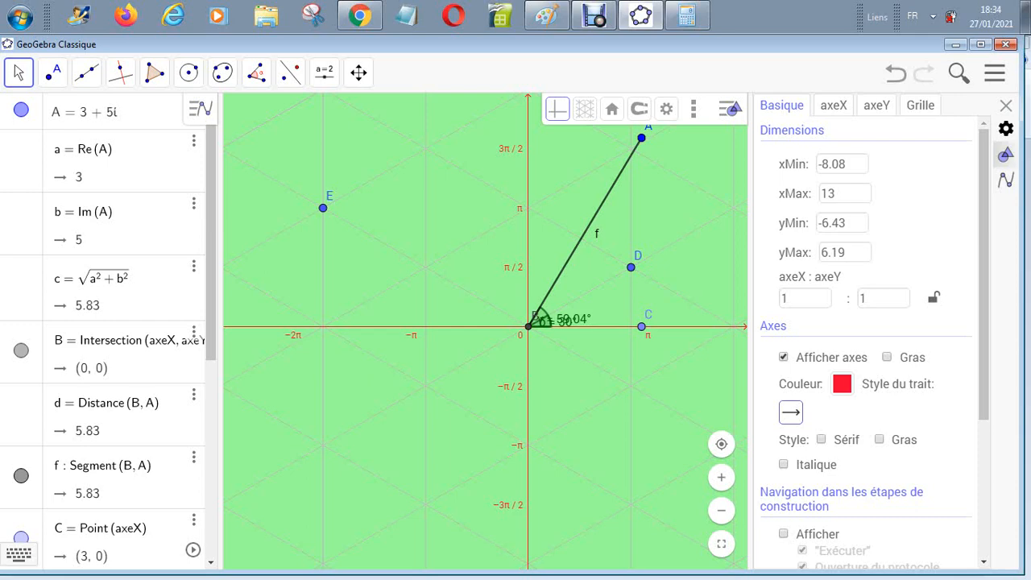
{"action": "left_click", "coordinate": [1006, 180]}
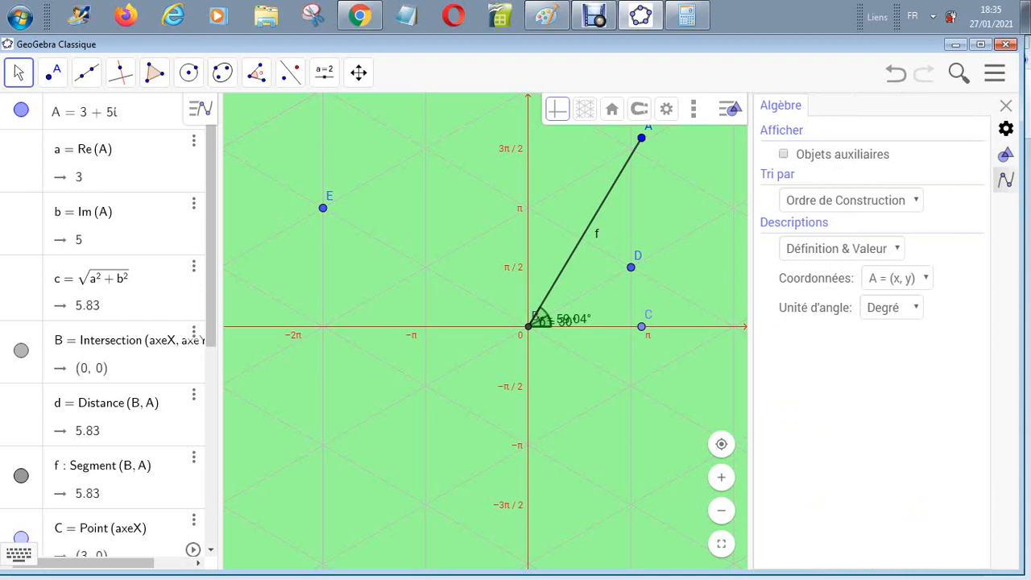
{"action": "left_click", "coordinate": [892, 307]}
{"action": "left_click", "coordinate": [886, 344]}
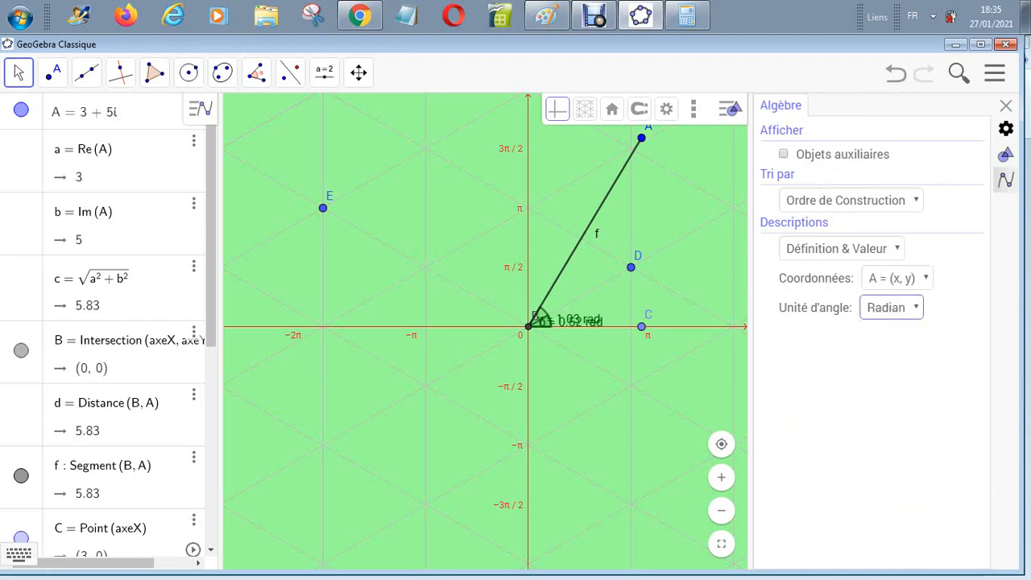
{"action": "left_click", "coordinate": [1005, 154]}
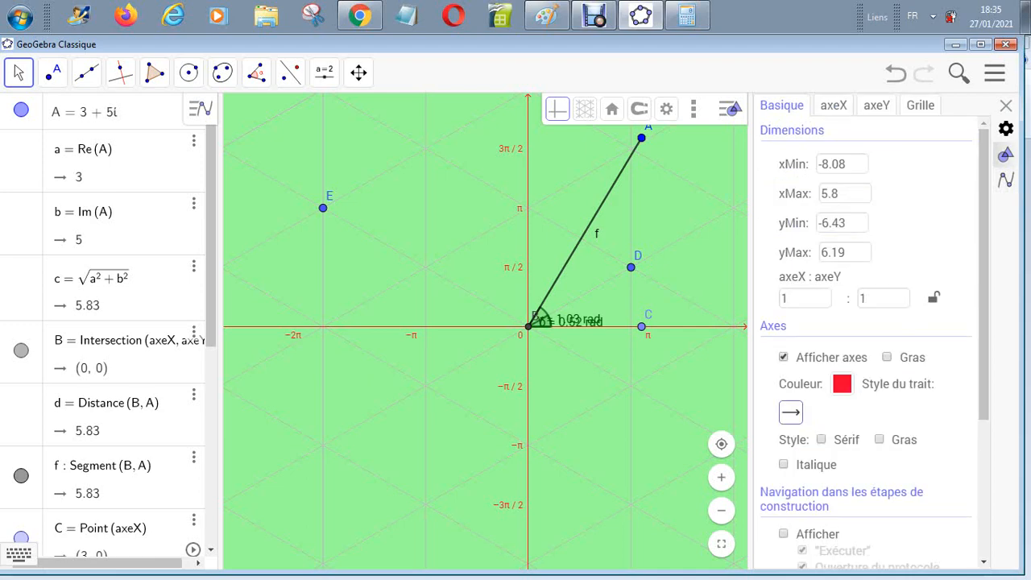
Hide the origin point B and segment f
{"action": "left_click", "coordinate": [21, 351]}
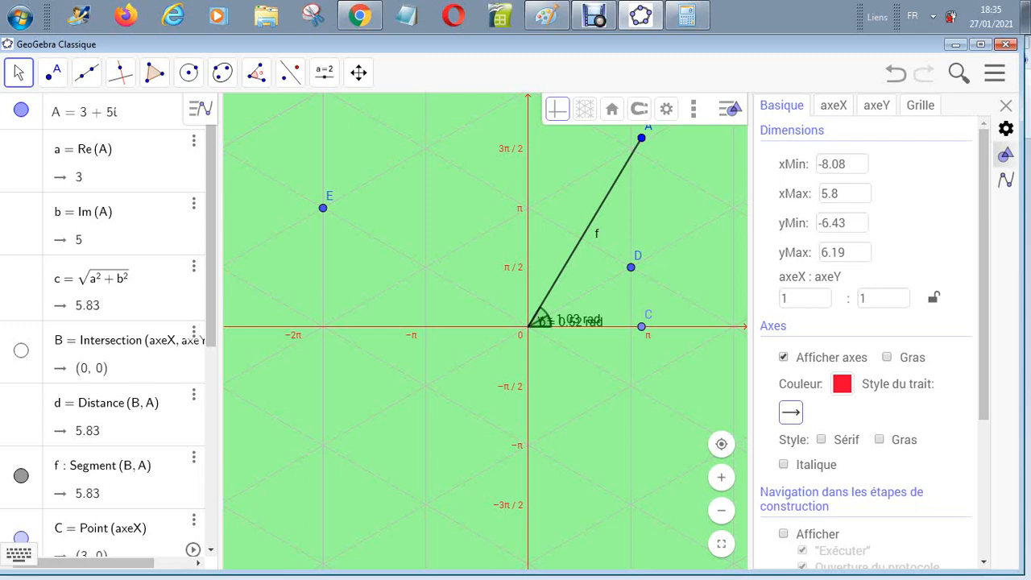
{"action": "left_click", "coordinate": [21, 476]}
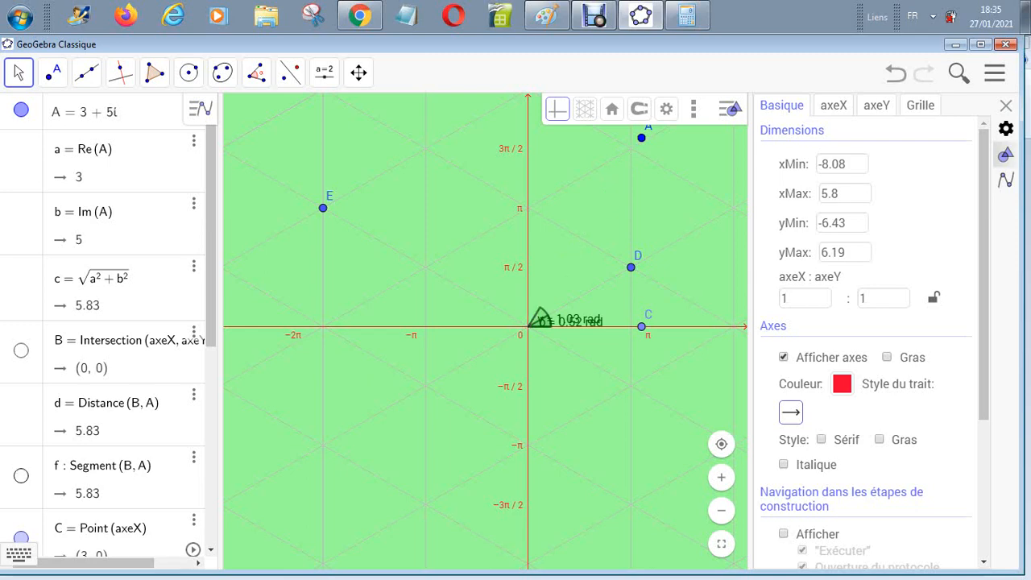
{"action": "scroll", "coordinate": [105, 322], "scroll_direction": "down", "scroll_amount": 8}
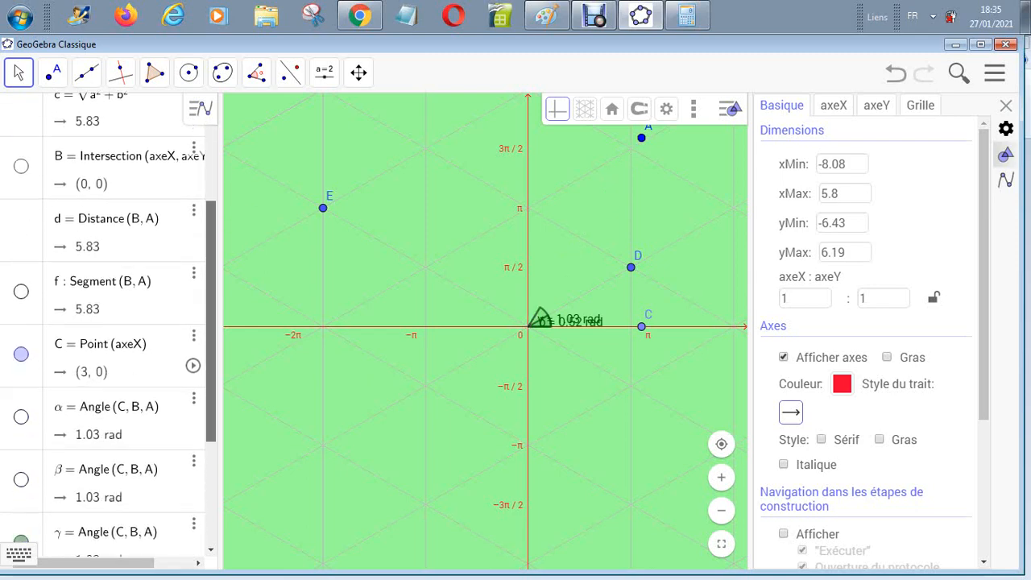
{"action": "scroll", "coordinate": [105, 323], "scroll_direction": "down", "scroll_amount": 1}
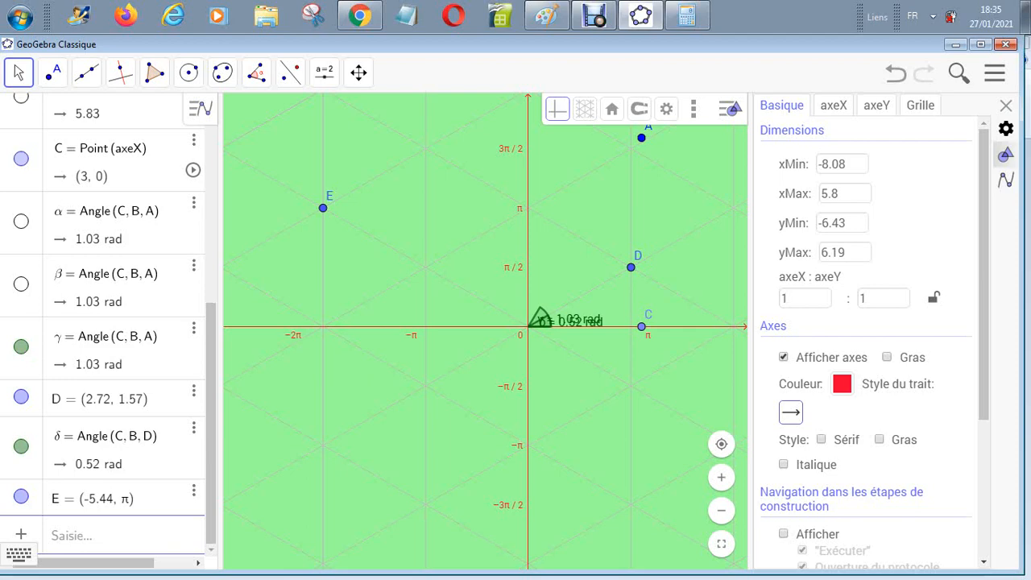
Remove the π-based graduation distances from both the x-axis and the y-axis
{"action": "left_click", "coordinate": [833, 106]}
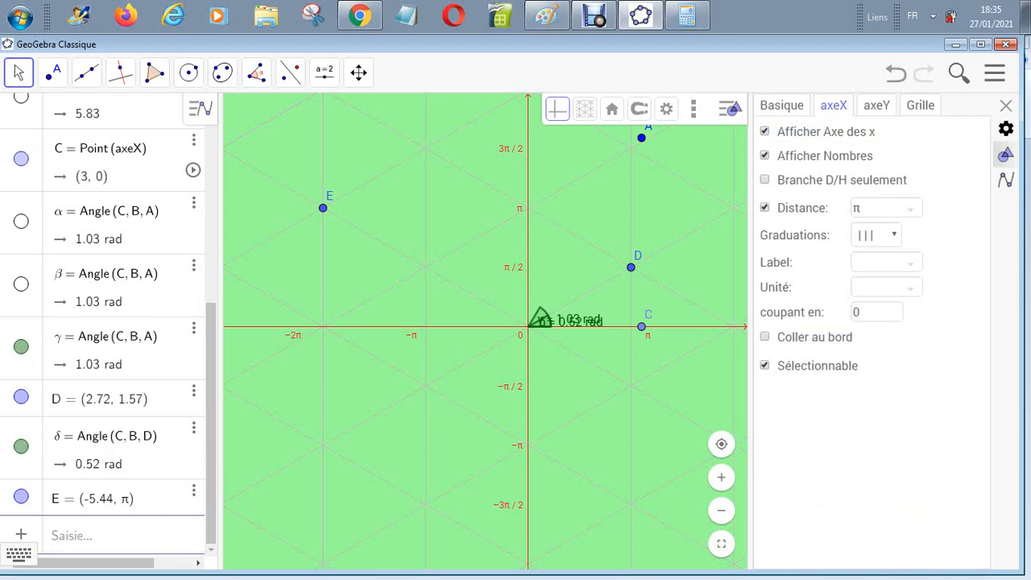
{"action": "left_click", "coordinate": [873, 208]}
{"action": "key", "text": "BackSpace"}
{"action": "key", "text": "Return"}
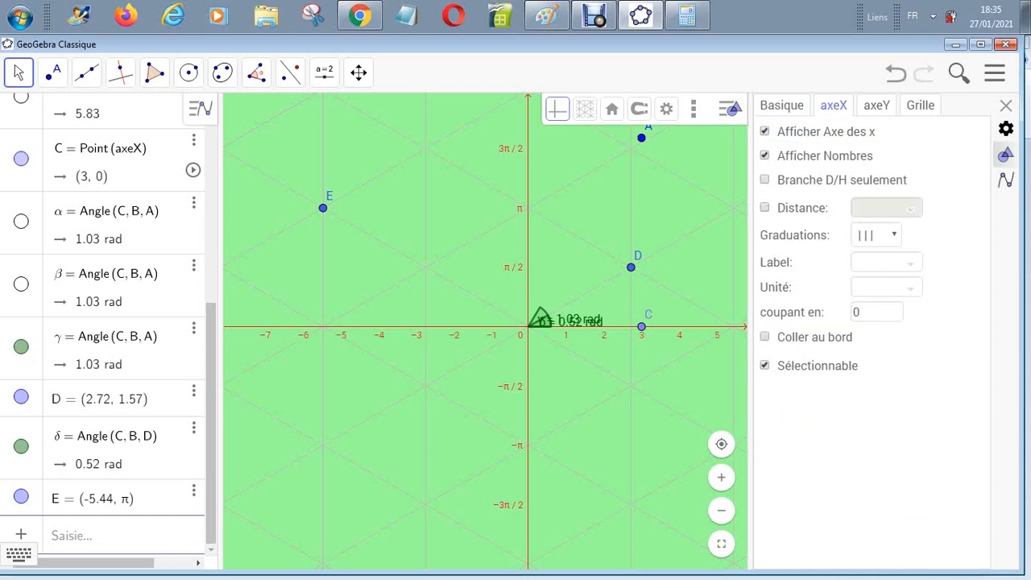
{"action": "left_click", "coordinate": [877, 106]}
{"action": "left_click", "coordinate": [764, 208]}
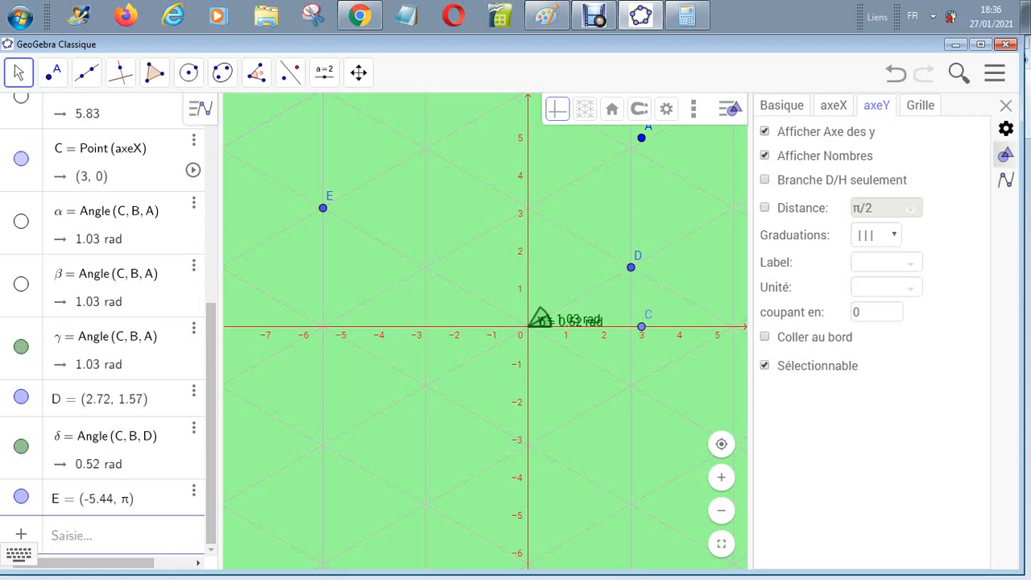
Set the grid type to Quadrillage principal
{"action": "left_click", "coordinate": [781, 105]}
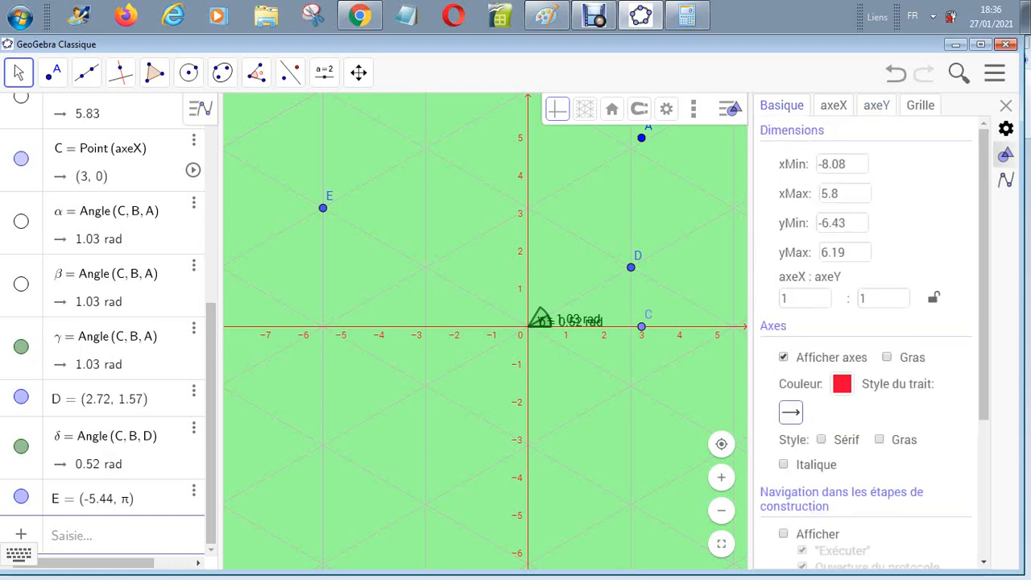
{"action": "left_click", "coordinate": [834, 105]}
{"action": "left_click", "coordinate": [876, 105]}
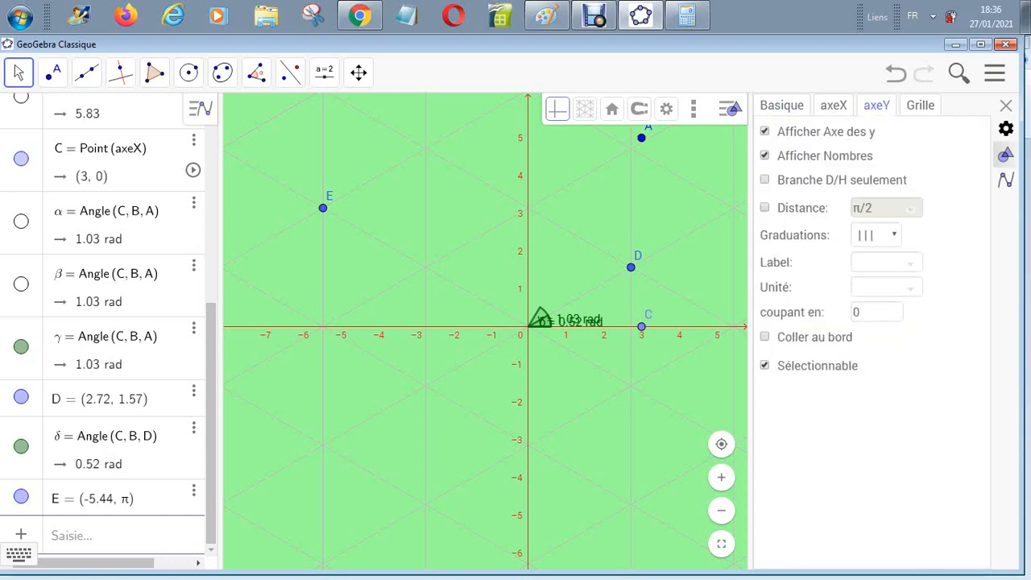
{"action": "left_click", "coordinate": [920, 106]}
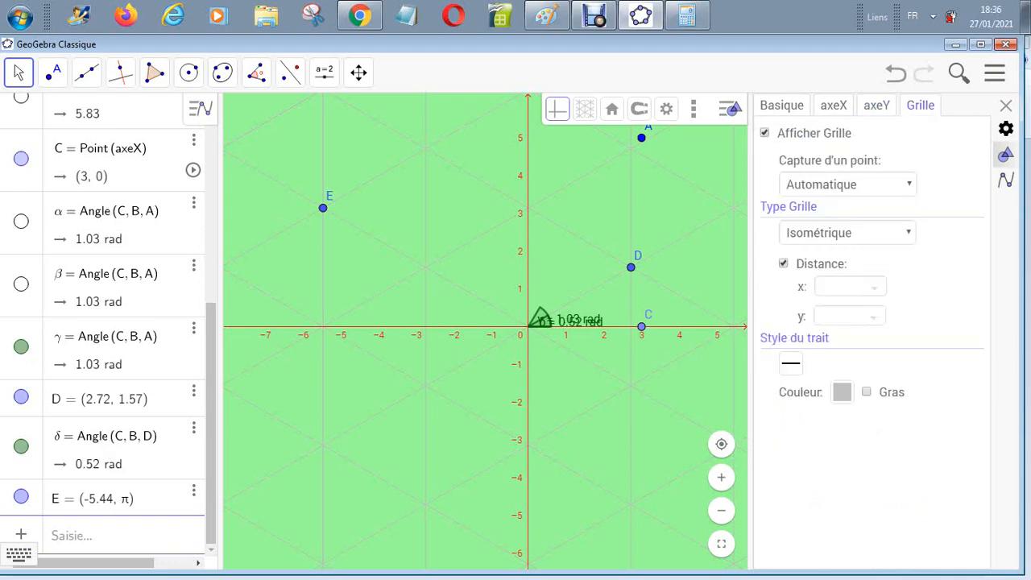
{"action": "key", "text": "Up"}
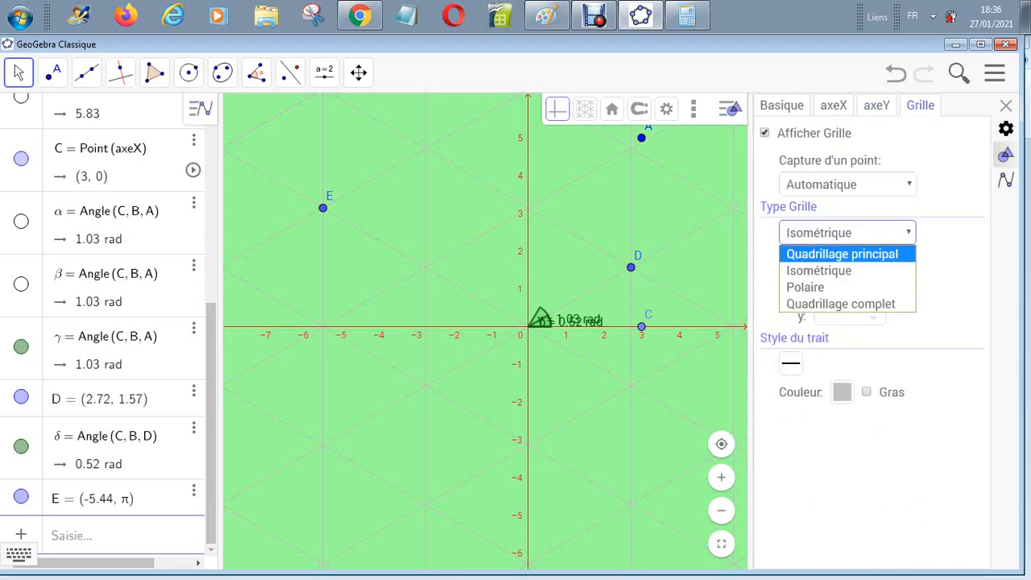
{"action": "key", "text": "Return"}
Change the grid type to Polaire
{"action": "key", "text": "Return"}
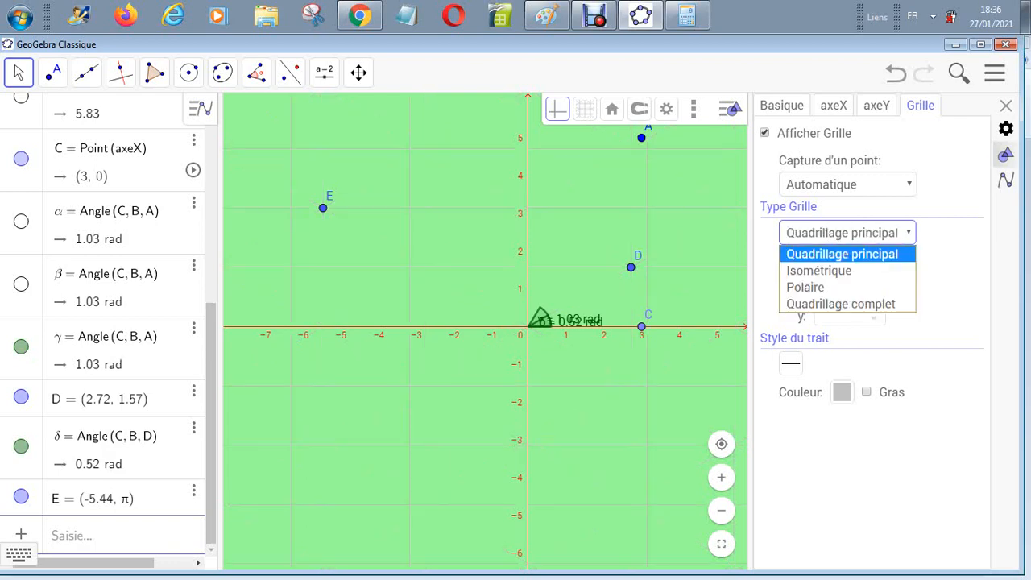
{"action": "key", "text": "Down"}
{"action": "key", "text": "Down"}
{"action": "key", "text": "Return"}
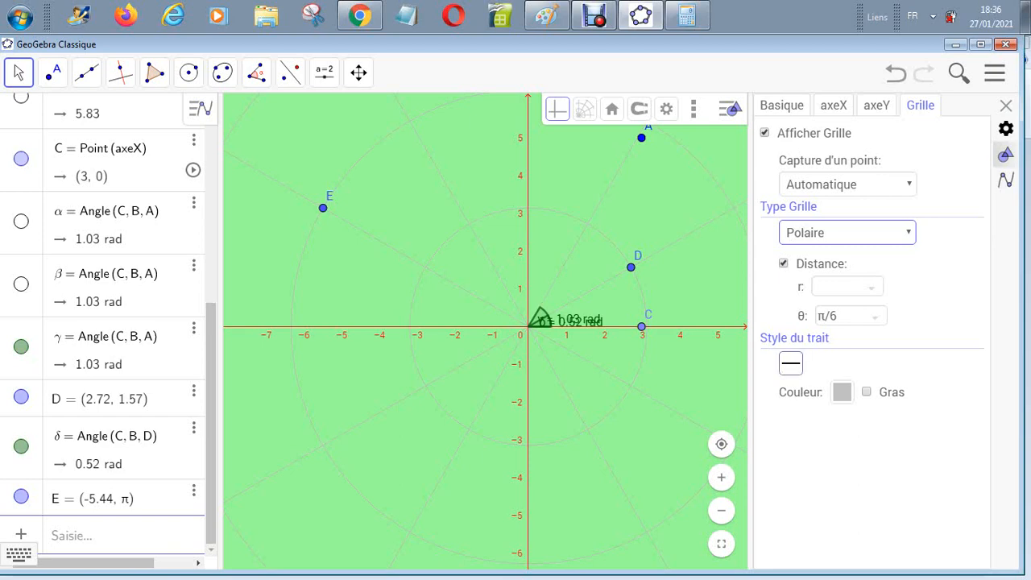
Make the polar grid lines solid, bold and red (255, 0, 51), and close the settings
{"action": "left_click", "coordinate": [790, 363]}
{"action": "left_click", "coordinate": [794, 394]}
{"action": "left_click", "coordinate": [866, 391]}
{"action": "left_click", "coordinate": [842, 391]}
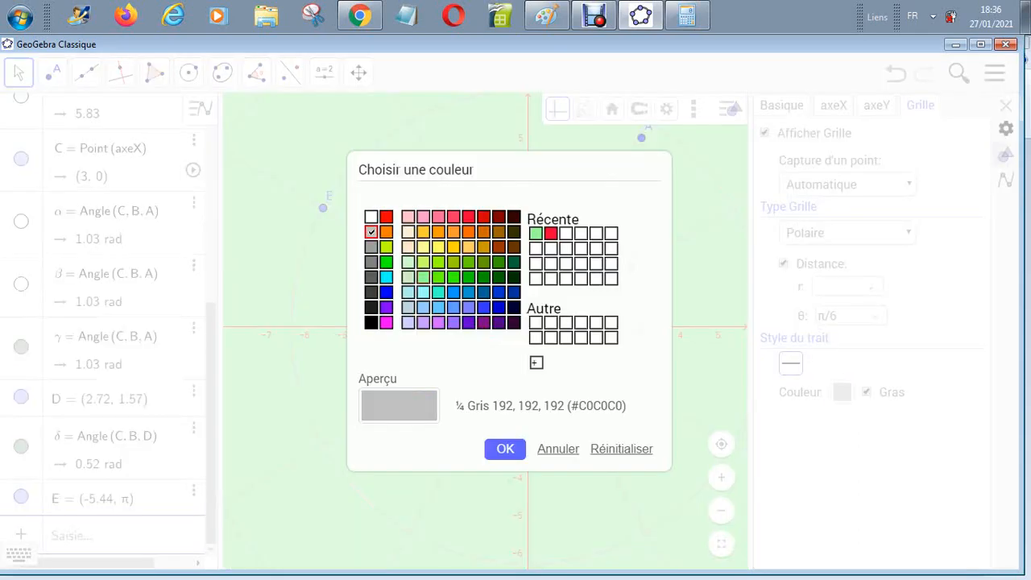
{"action": "left_click", "coordinate": [469, 216]}
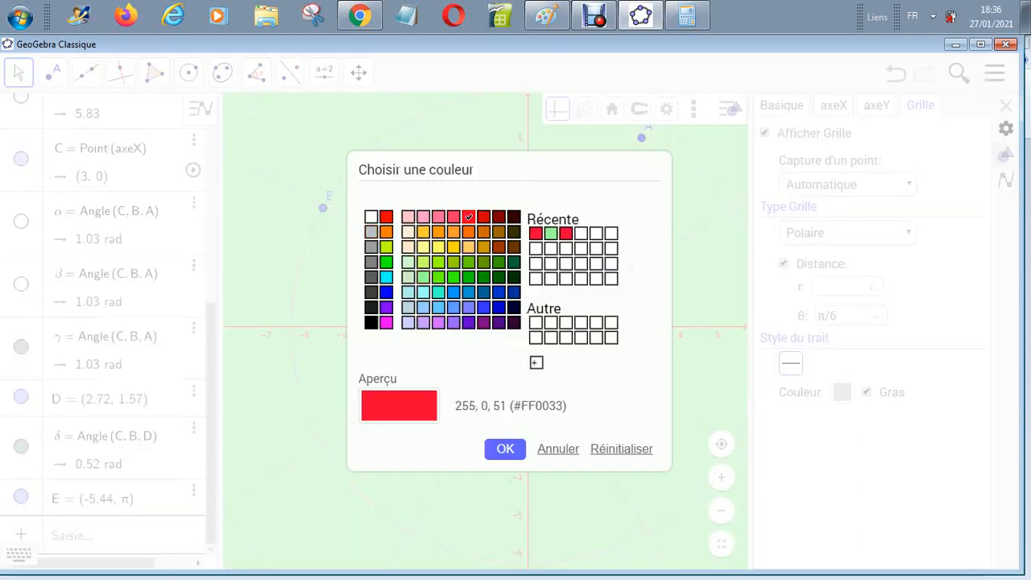
{"action": "left_click", "coordinate": [505, 448]}
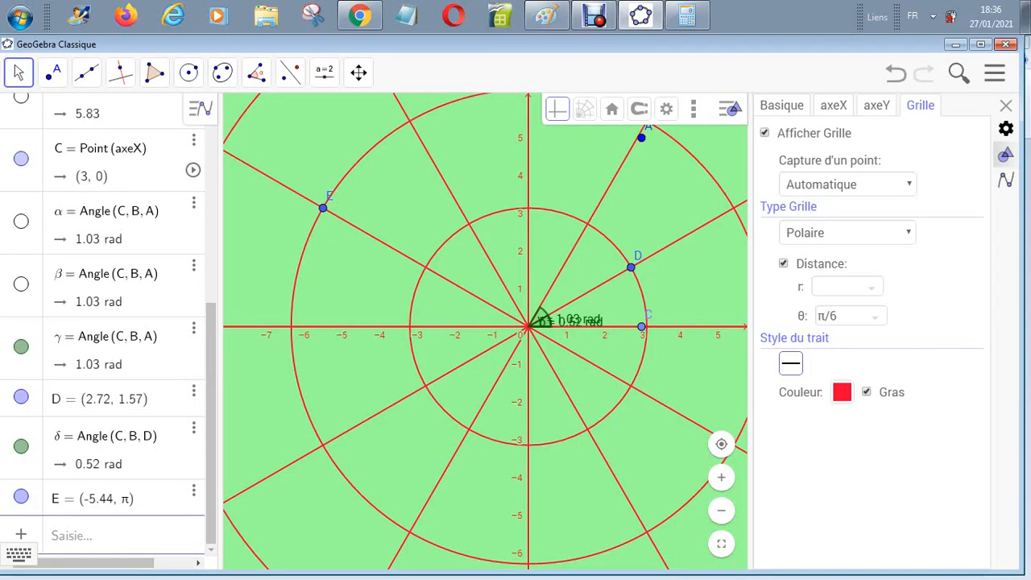
{"action": "key", "text": "Escape"}
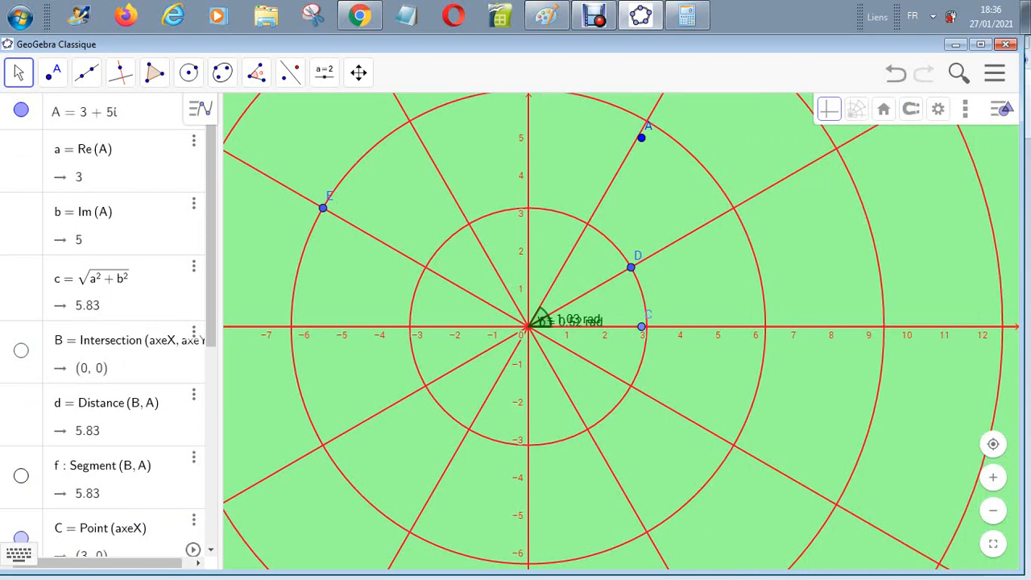
Hide points C and D and angles γ and δ, leaving points A and E displayed
{"action": "scroll", "coordinate": [104, 323], "scroll_direction": "down", "scroll_amount": 5}
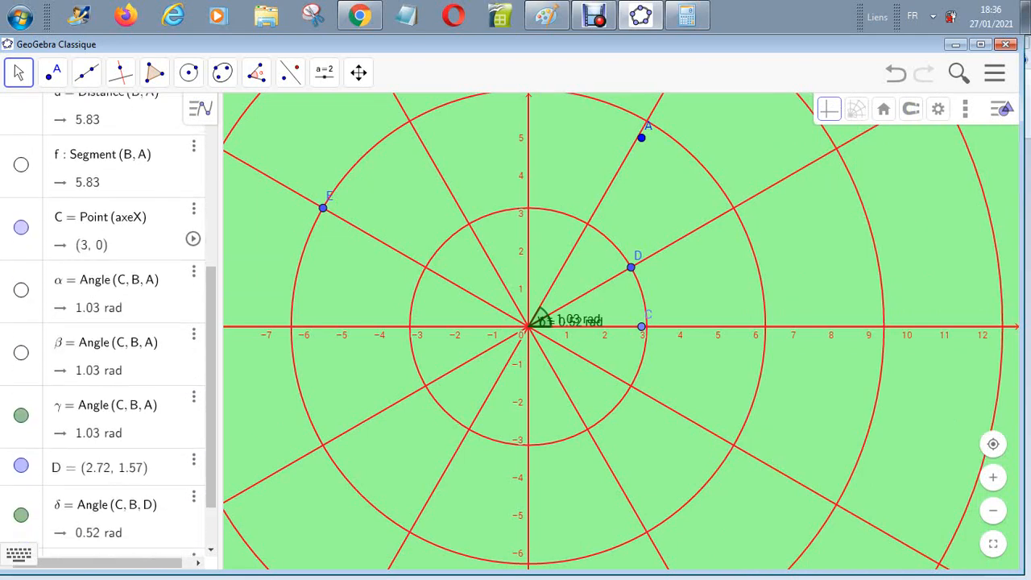
{"action": "left_click", "coordinate": [21, 227]}
{"action": "left_click", "coordinate": [21, 415]}
{"action": "left_click", "coordinate": [21, 465]}
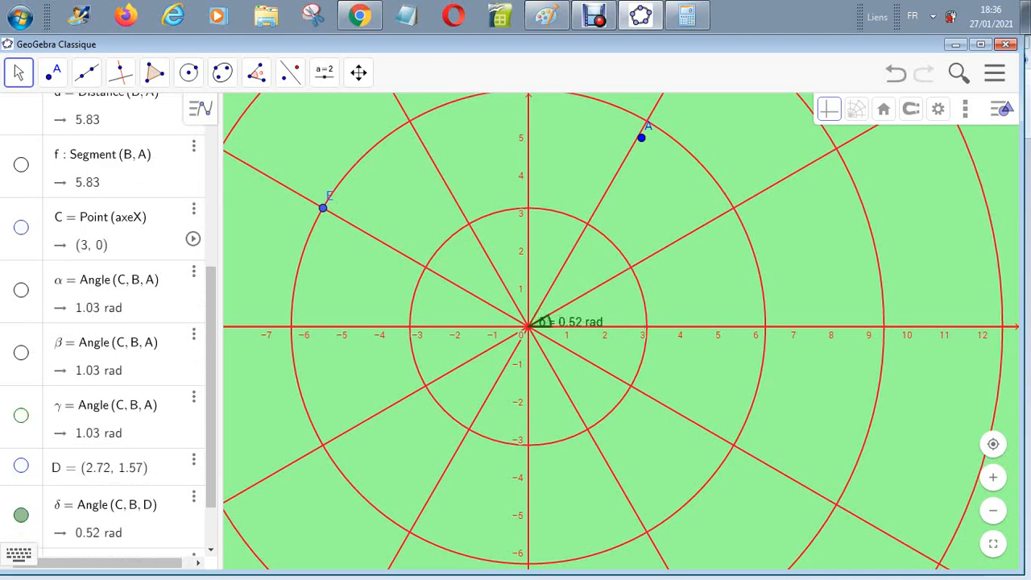
{"action": "left_click", "coordinate": [20, 514]}
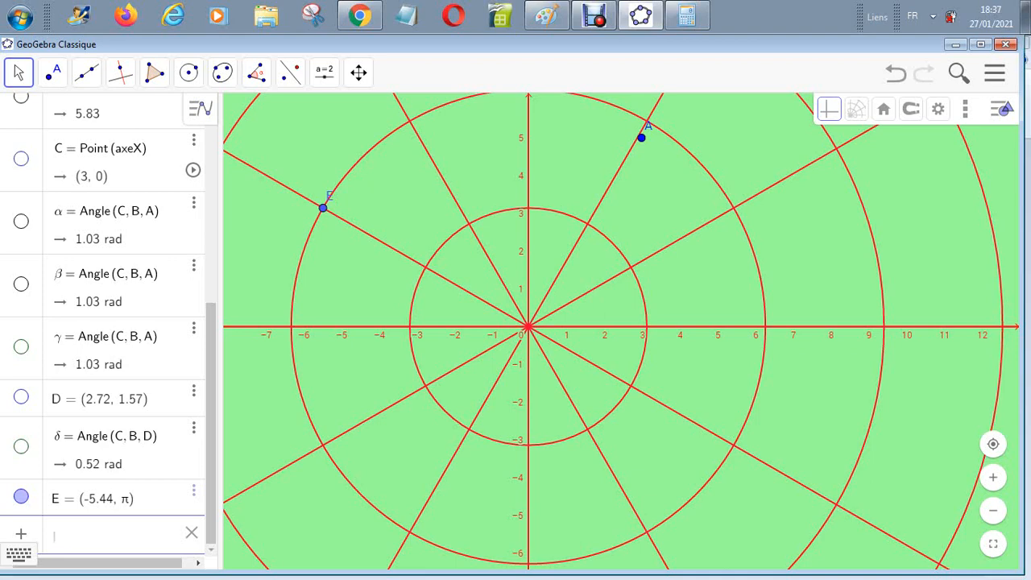
Place points on the polar grid at (π, 0), at the origin, and where the inner circle meets the π/6 ray
{"action": "left_click", "coordinate": [52, 72]}
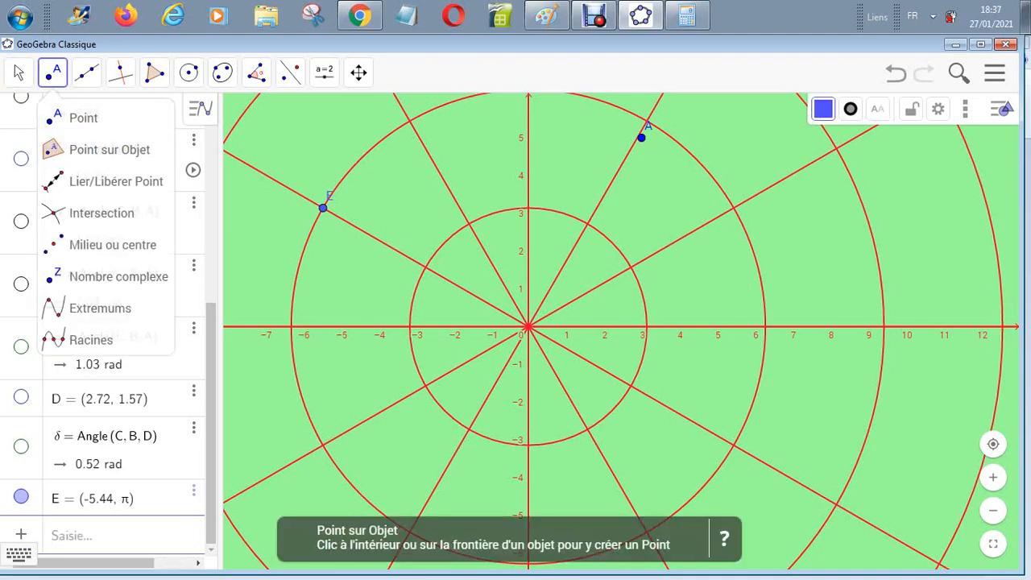
{"action": "left_click", "coordinate": [647, 326]}
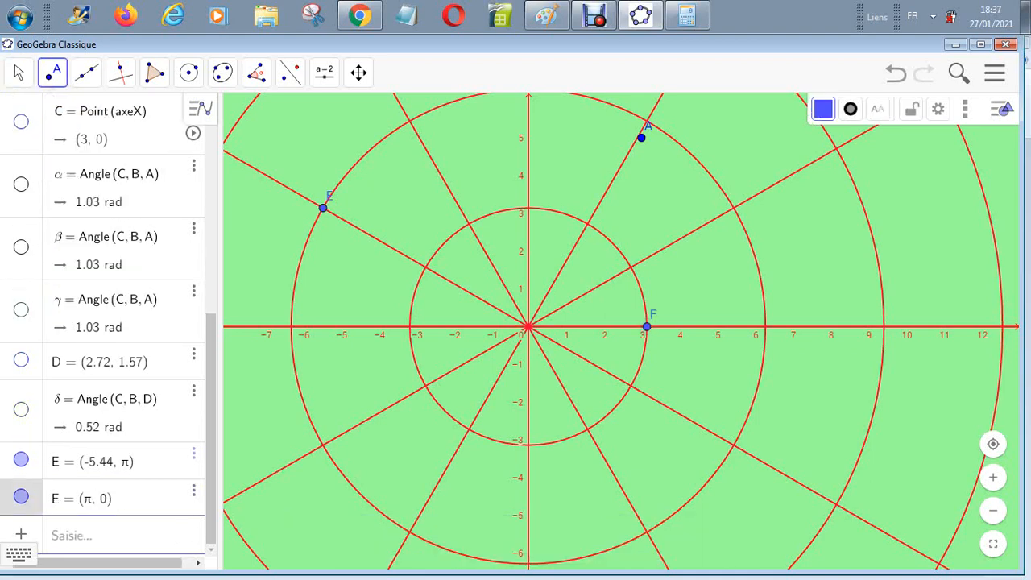
{"action": "left_click", "coordinate": [529, 327]}
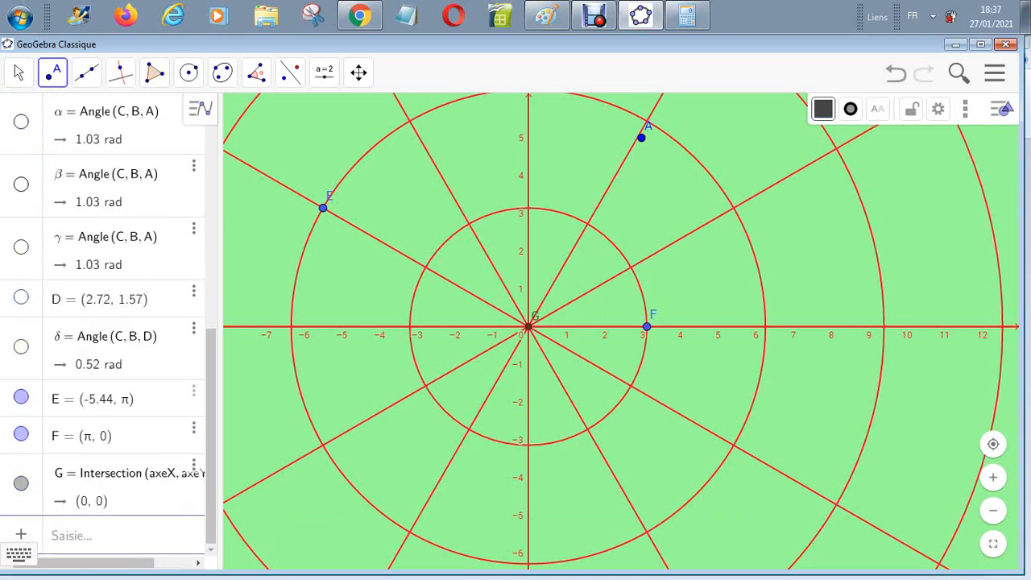
{"action": "left_click", "coordinate": [630, 267]}
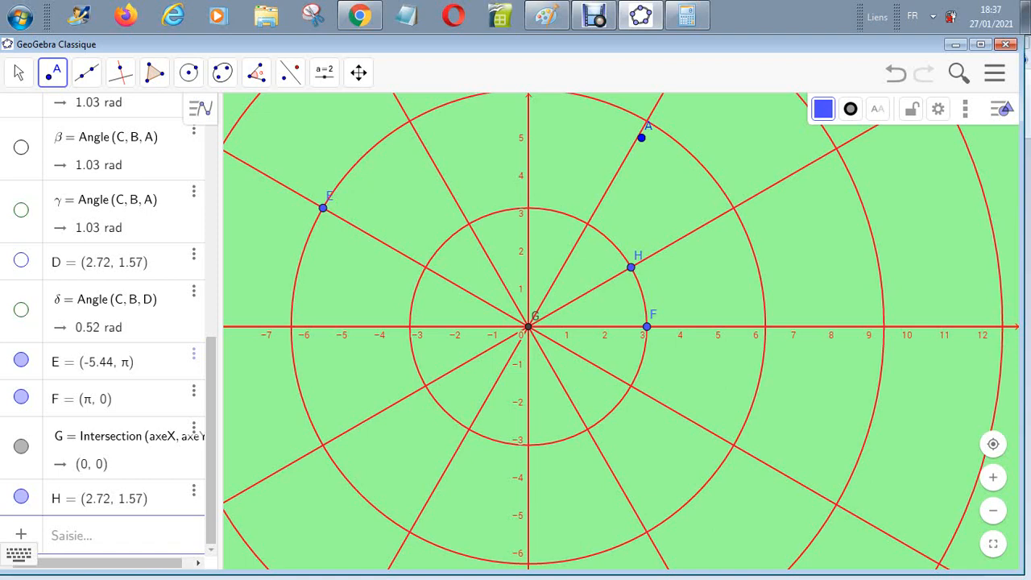
Create the angle F, G, H with its vertex at the origin point G
{"action": "left_click", "coordinate": [256, 72]}
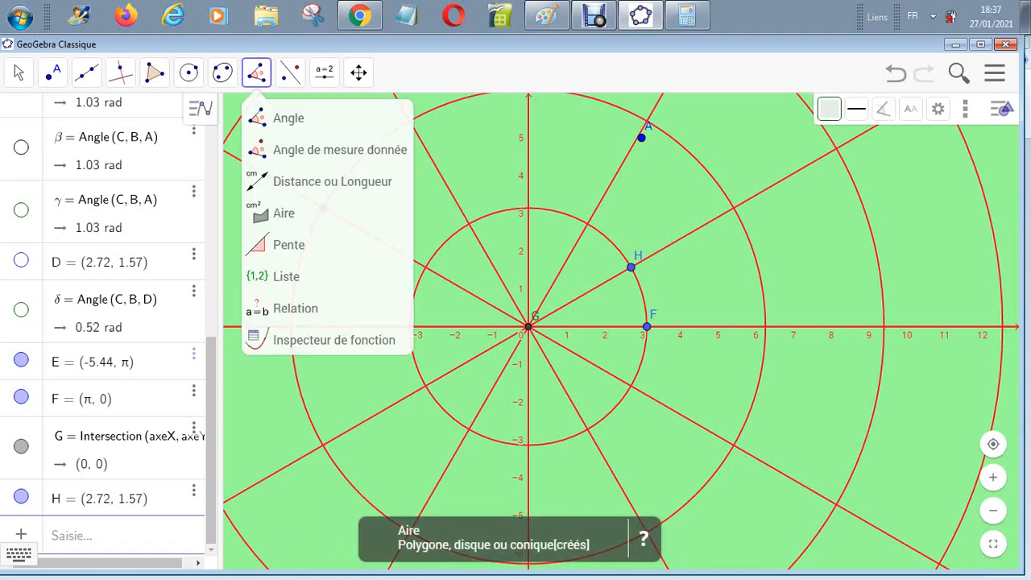
{"action": "left_click", "coordinate": [647, 326]}
{"action": "left_click", "coordinate": [529, 326]}
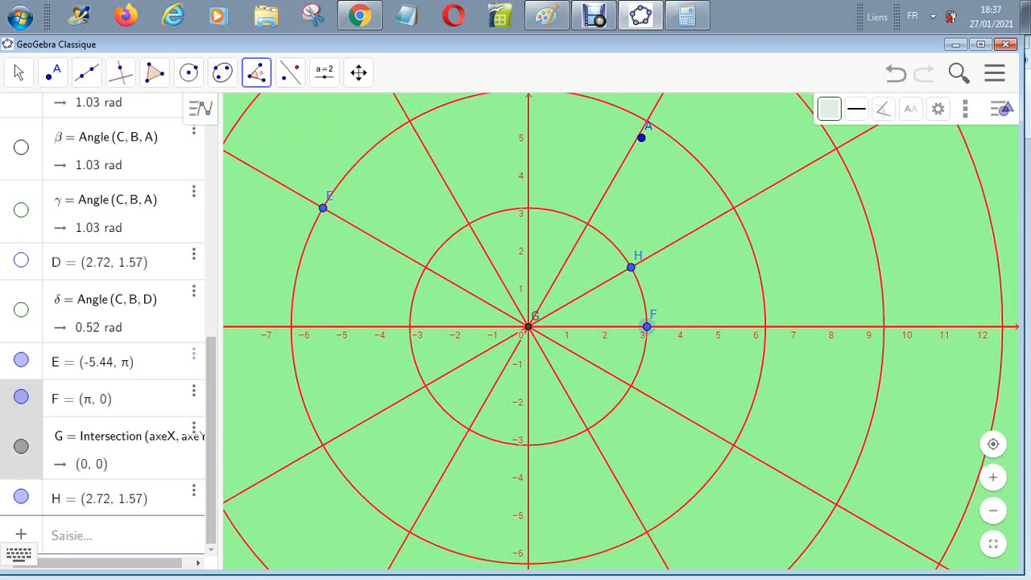
{"action": "left_click", "coordinate": [630, 266]}
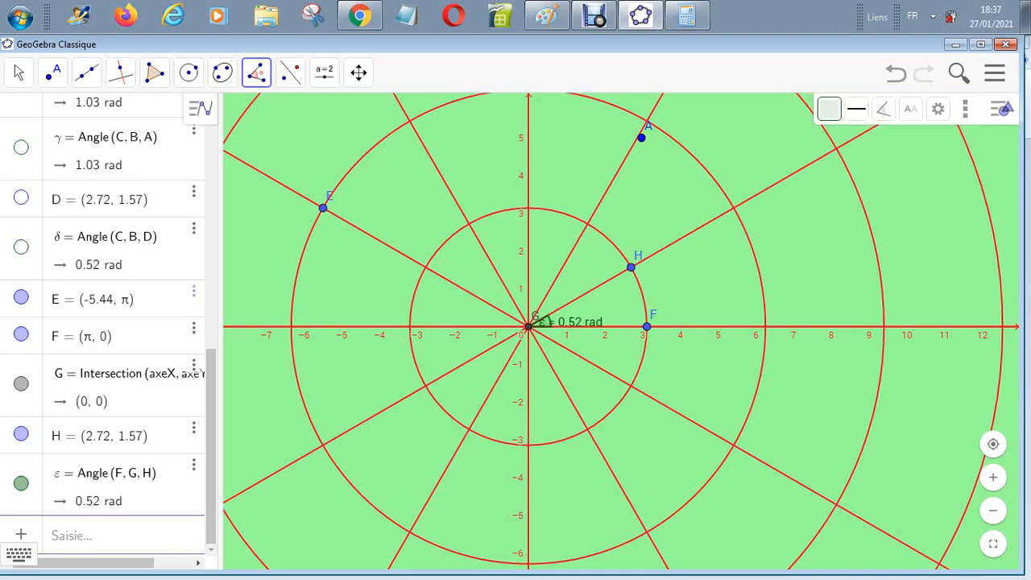
Open the grid settings and try θ spacings of π/4 and π/2 for the polar grid
{"action": "key", "text": "ctrl+e"}
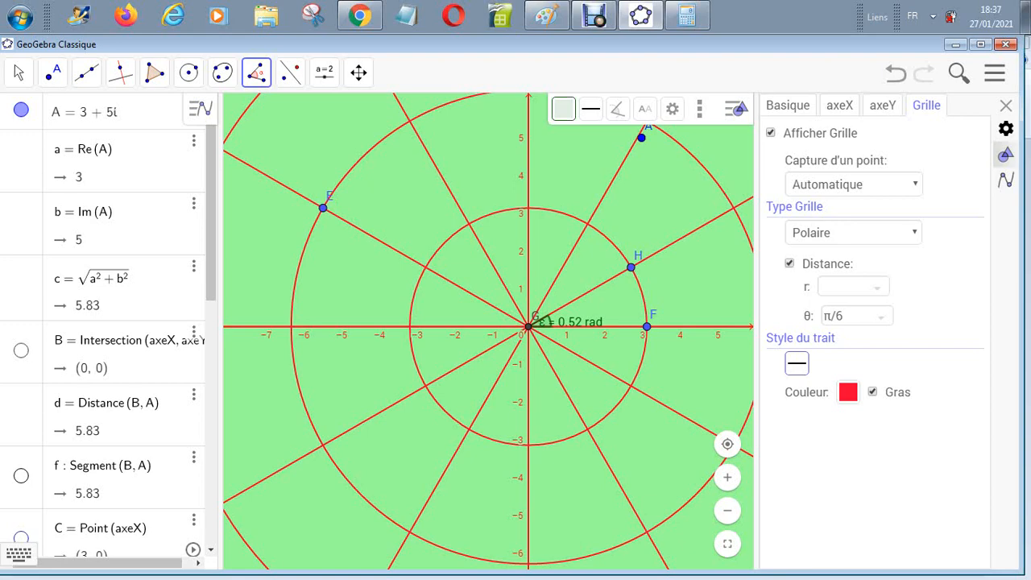
{"action": "left_click", "coordinate": [856, 316]}
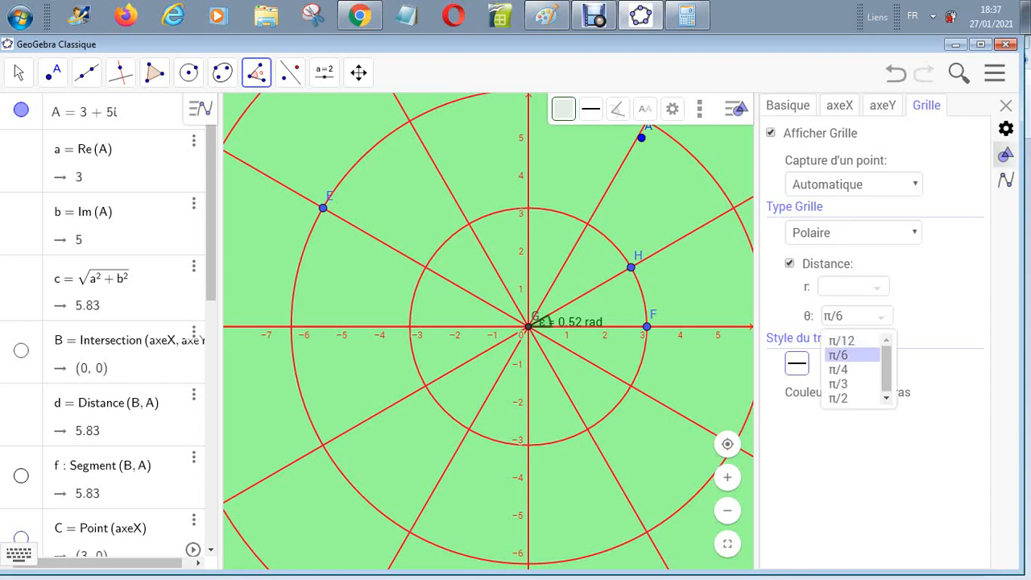
{"action": "key", "text": "Return"}
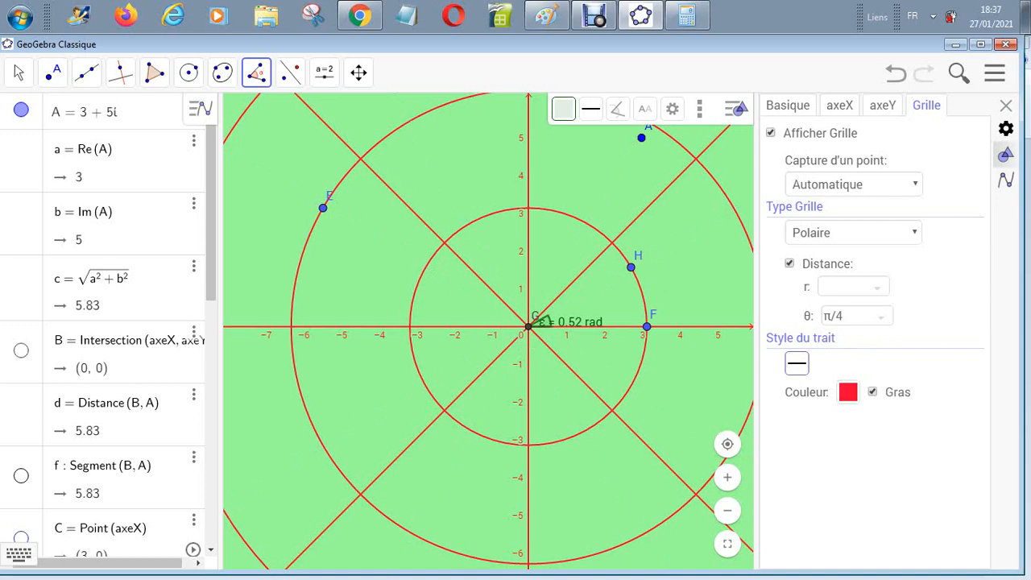
{"action": "key", "text": "Down"}
{"action": "key", "text": "Down"}
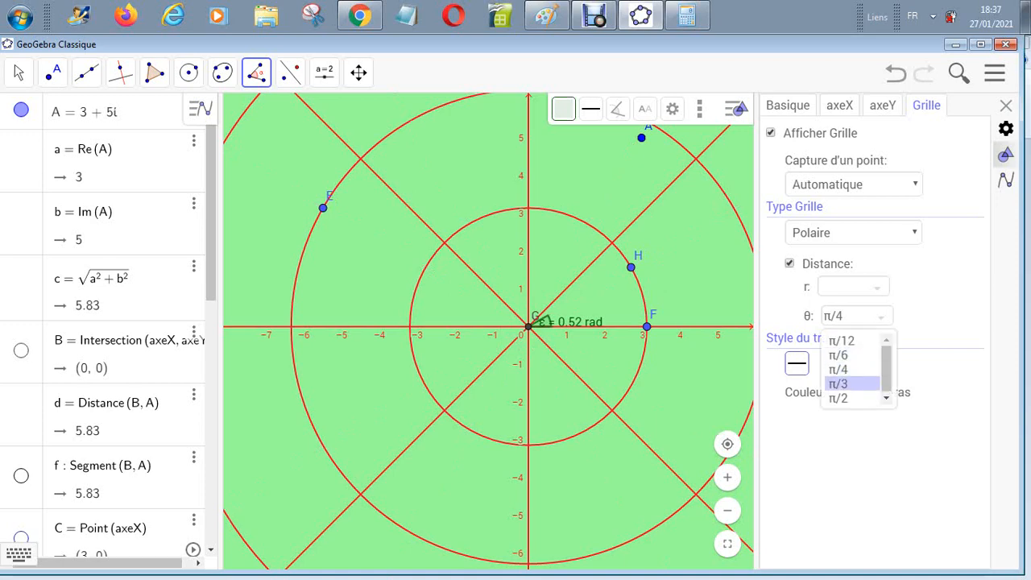
{"action": "key", "text": "Down"}
{"action": "key", "text": "Return"}
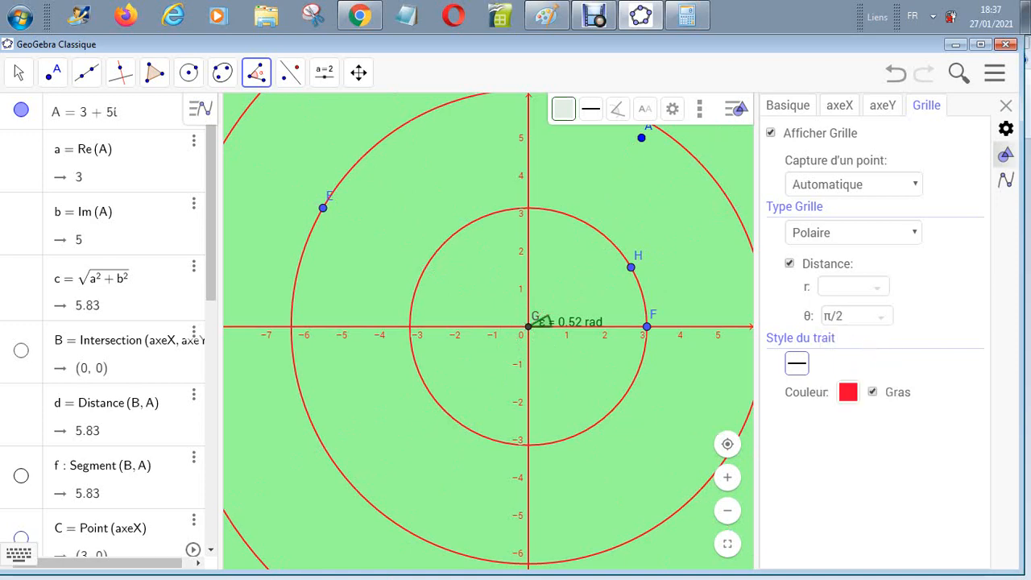
Set the polar grid's θ spacing to π/12
{"action": "key", "text": "Return"}
{"action": "key", "text": "Up"}
{"action": "key", "text": "Up"}
{"action": "key", "text": "Up"}
{"action": "key", "text": "Up"}
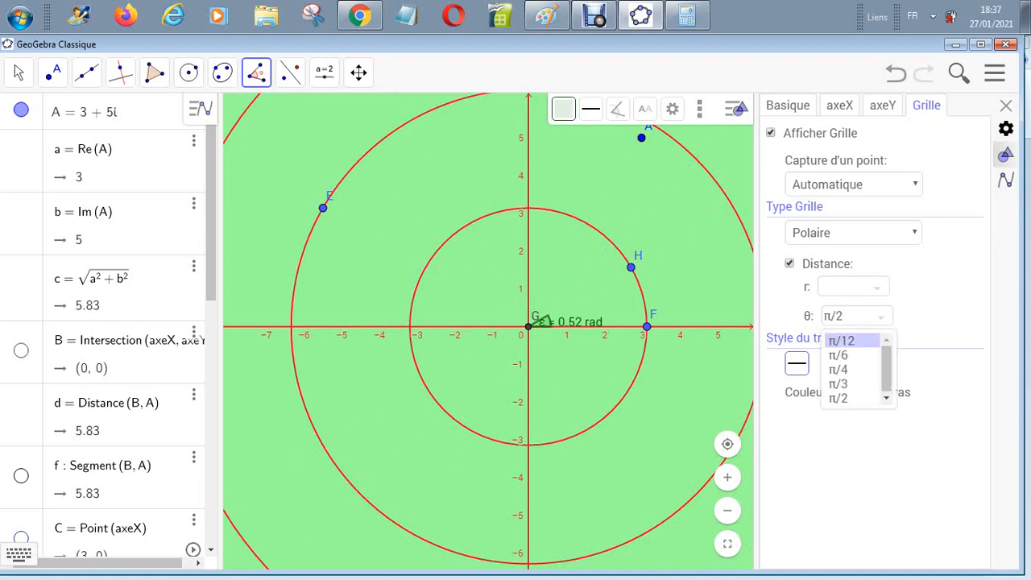
{"action": "key", "text": "Return"}
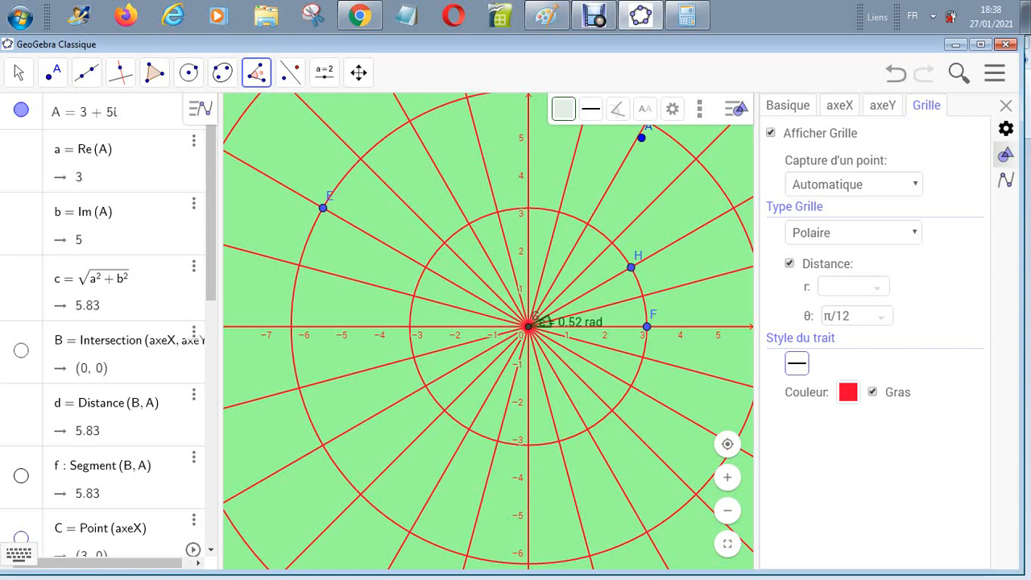
Change the angle unit to Degré in the algebra settings
{"action": "left_click", "coordinate": [883, 105]}
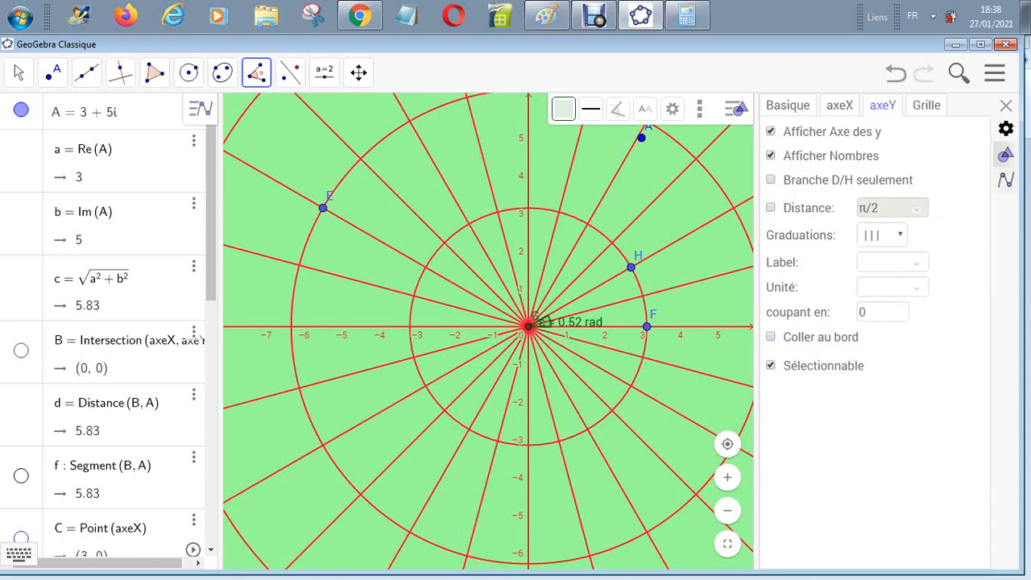
{"action": "left_click", "coordinate": [1006, 180]}
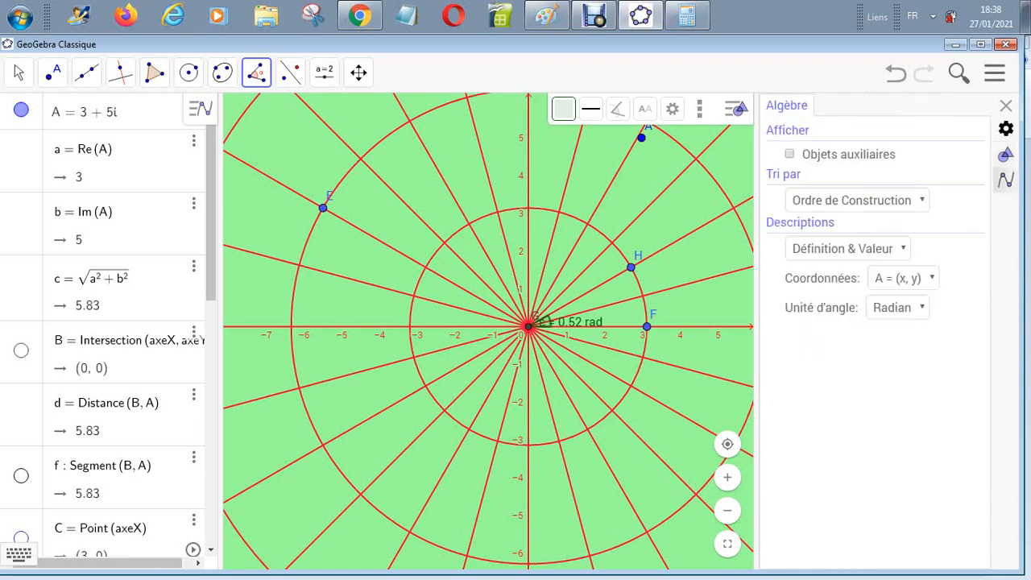
{"action": "left_click", "coordinate": [897, 308]}
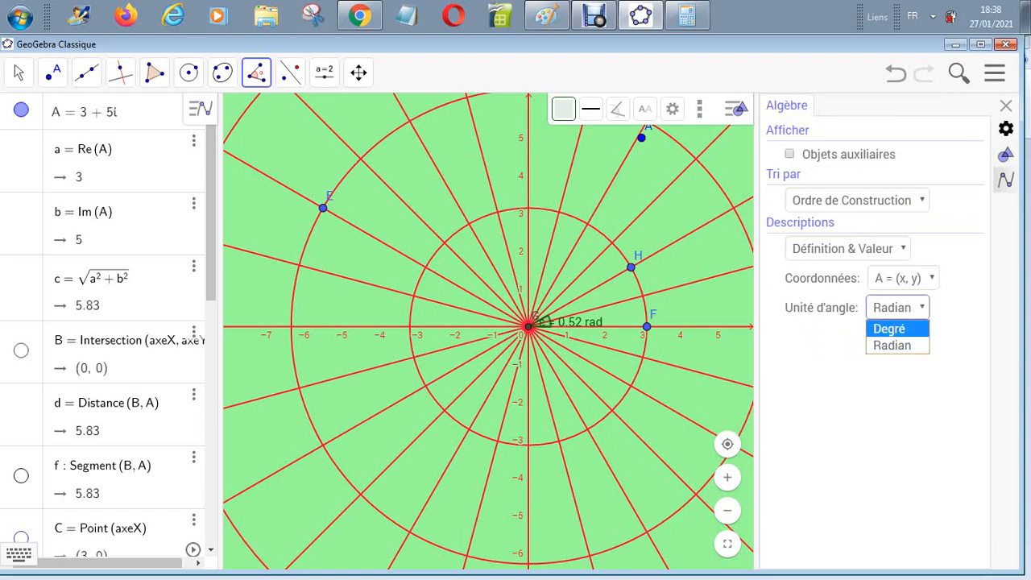
{"action": "left_click", "coordinate": [890, 327]}
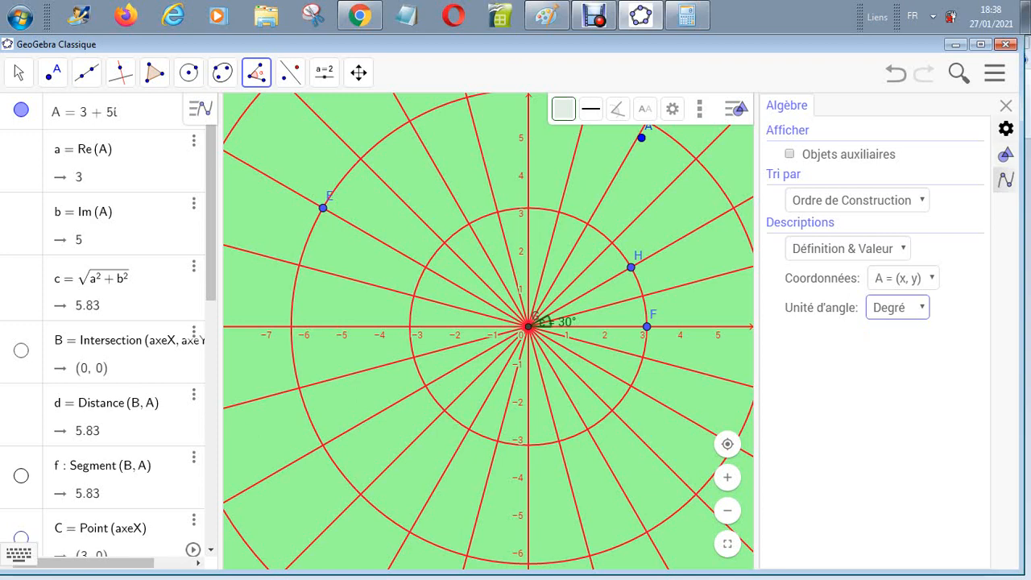
Try global character sizes of 24 pt, 12 pt and 16 pt
{"action": "left_click", "coordinate": [1005, 129]}
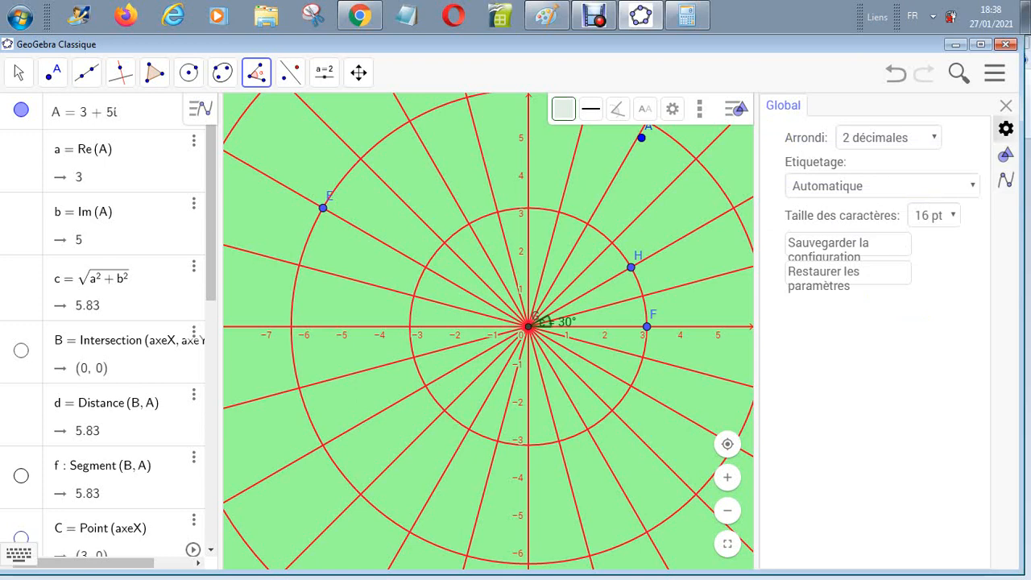
{"action": "left_click", "coordinate": [934, 216]}
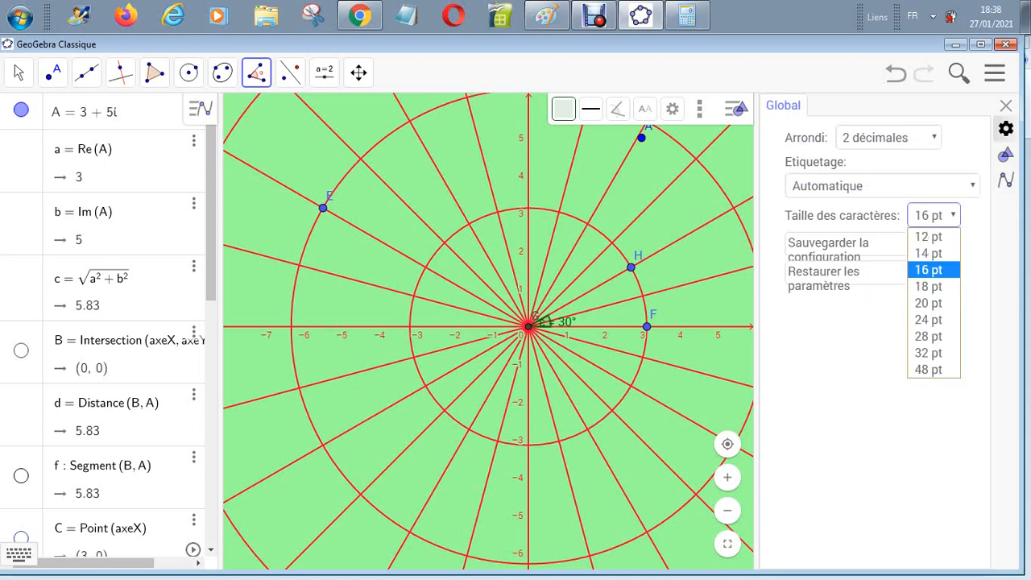
{"action": "key", "text": "Return"}
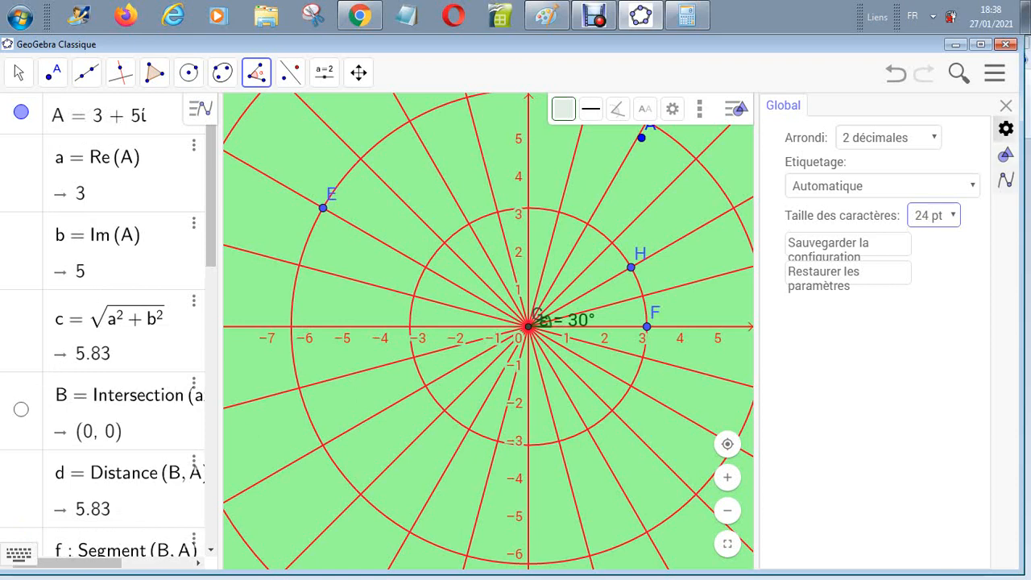
{"action": "left_click", "coordinate": [935, 215]}
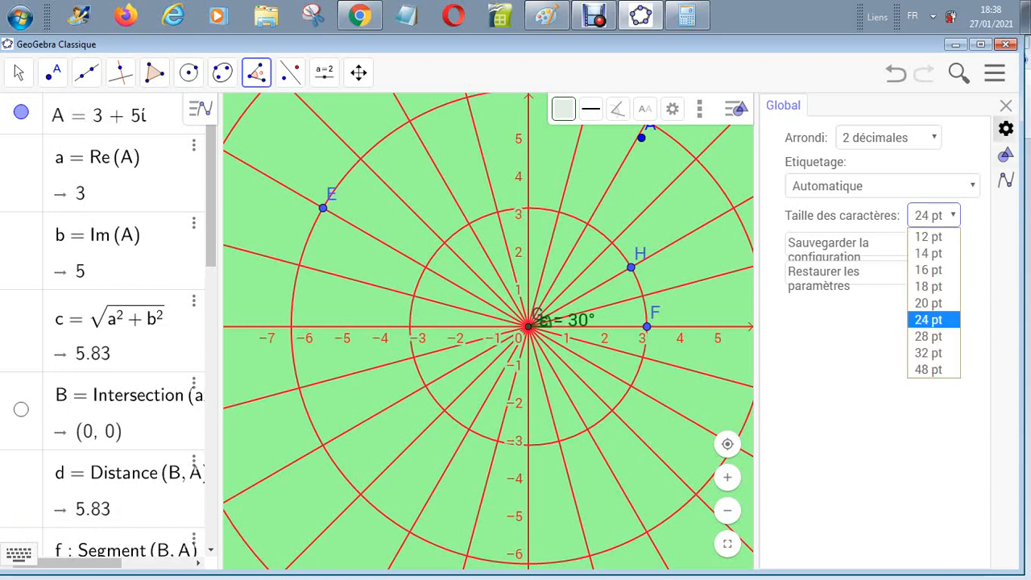
{"action": "left_click", "coordinate": [932, 237]}
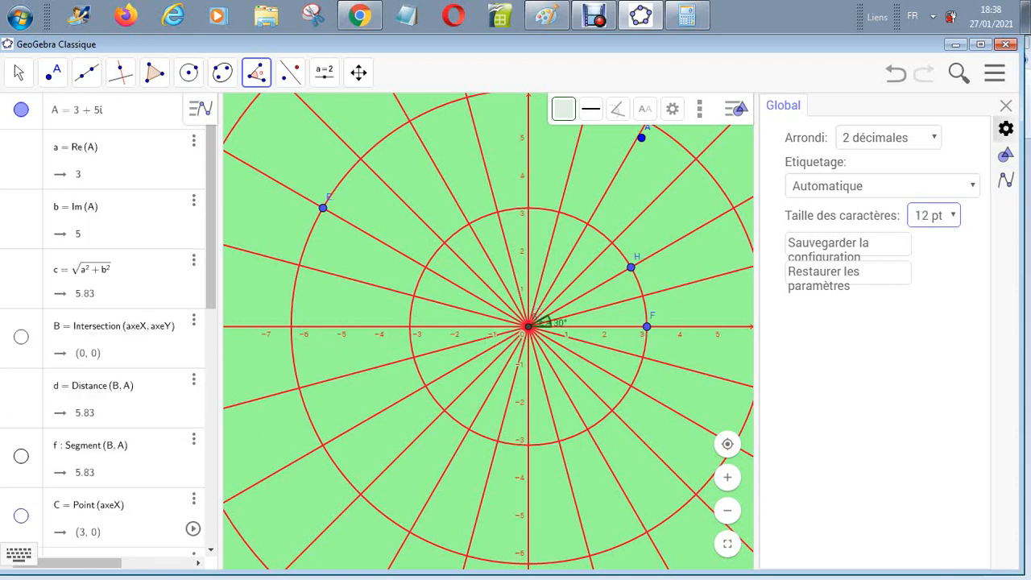
{"action": "left_click", "coordinate": [934, 215]}
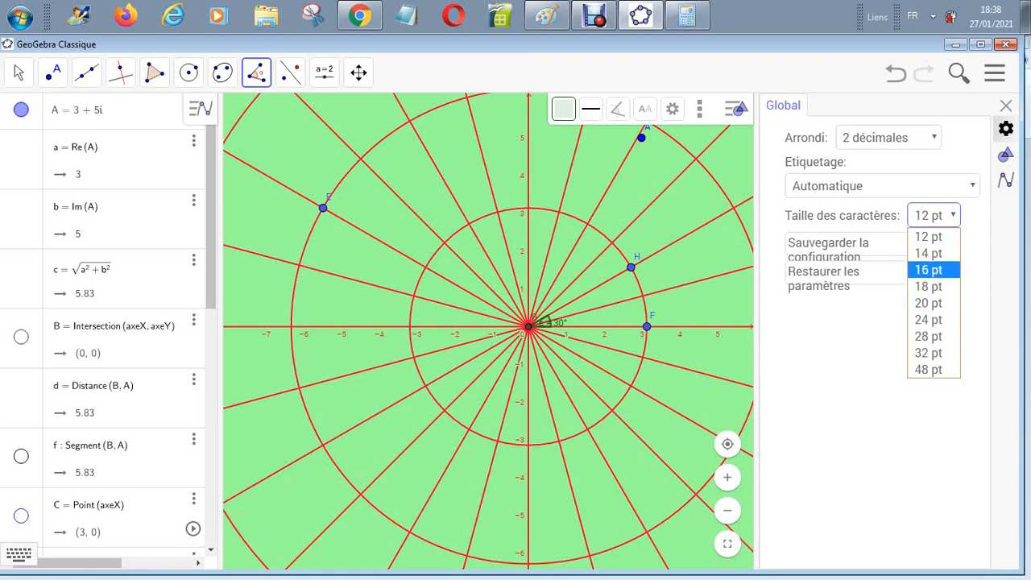
{"action": "left_click", "coordinate": [932, 270]}
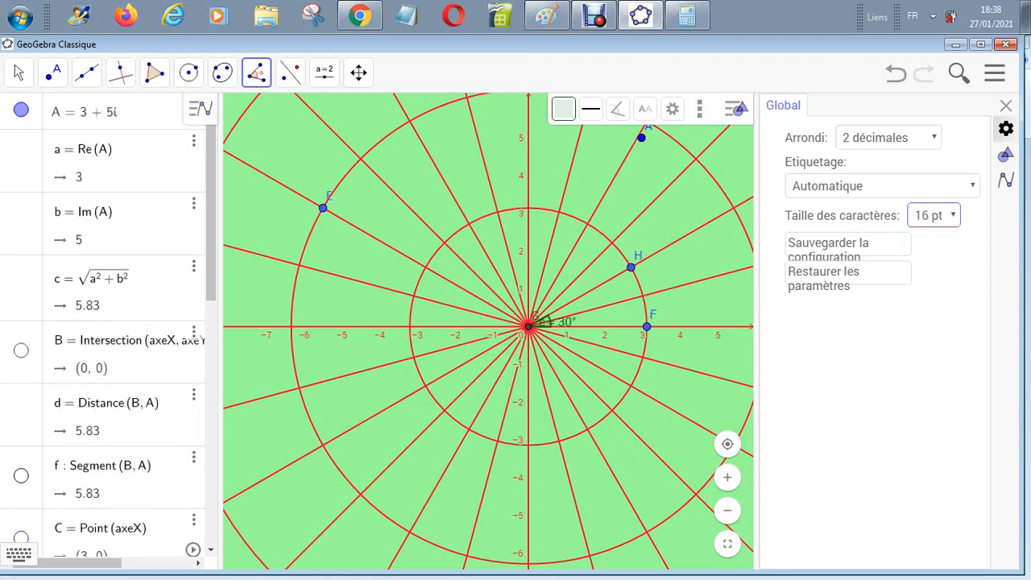
Raise the global character size through 18 pt to 20 pt
{"action": "left_click", "coordinate": [934, 215]}
{"action": "left_click", "coordinate": [928, 284]}
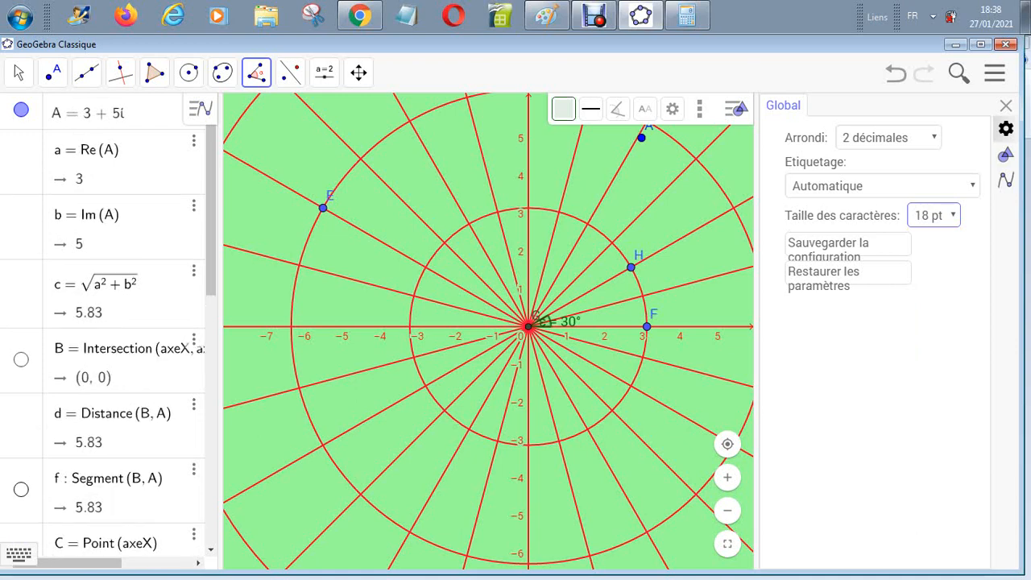
{"action": "left_click", "coordinate": [934, 215]}
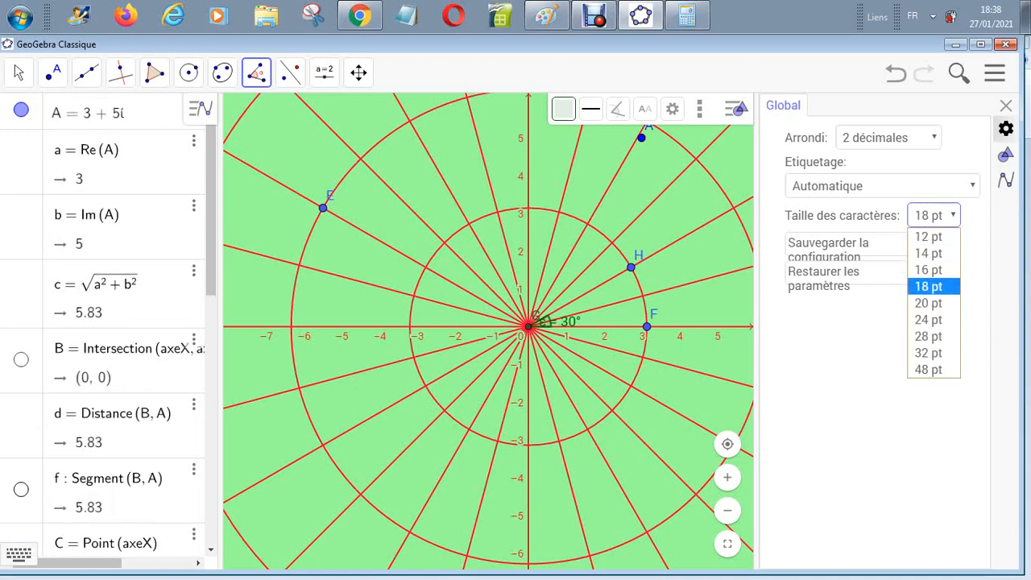
{"action": "left_click", "coordinate": [929, 303]}
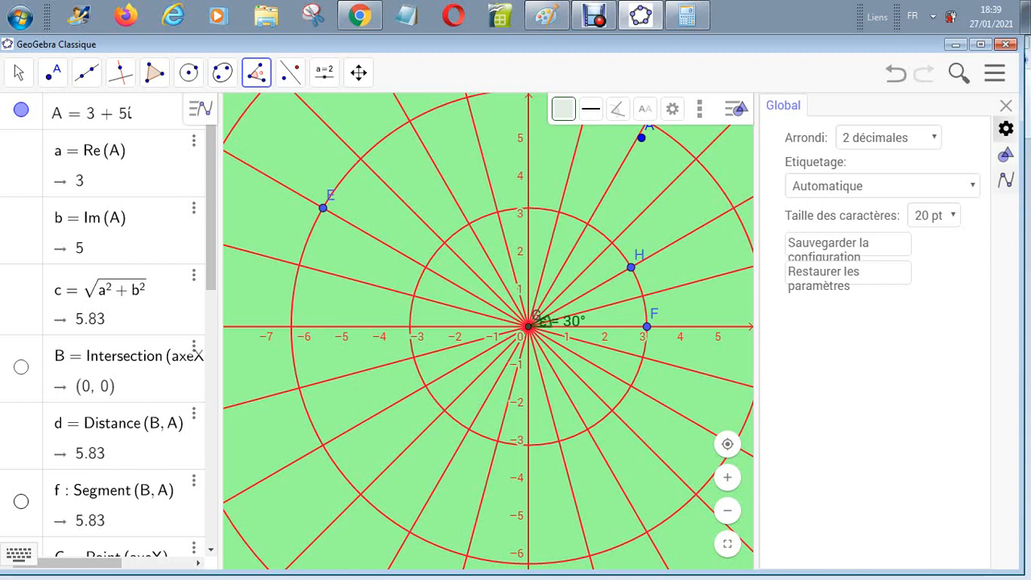
Return to the graphics view's grid settings and change the grid type to Quadrillage complet
{"action": "left_click", "coordinate": [1006, 155]}
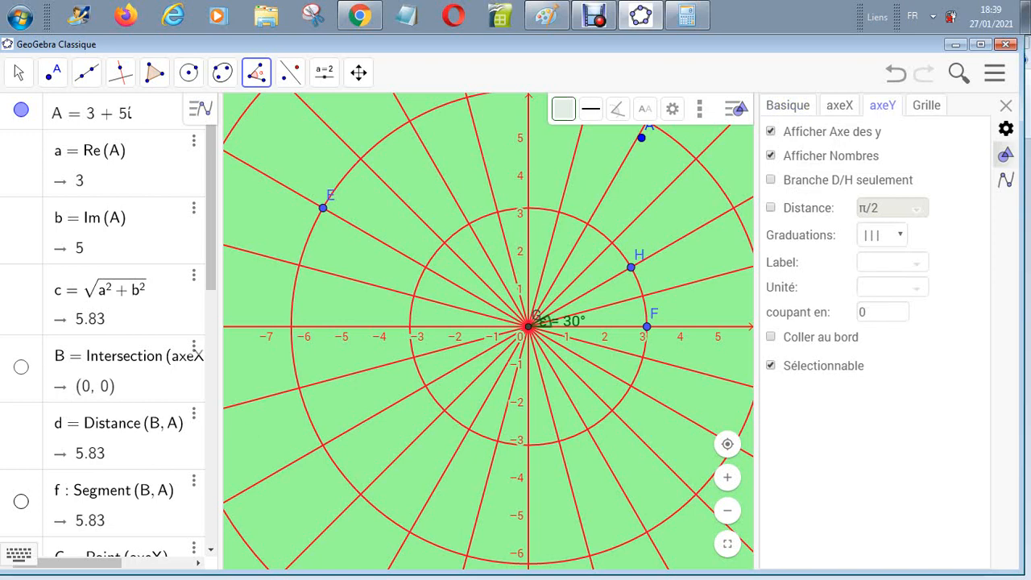
{"action": "left_click", "coordinate": [927, 106]}
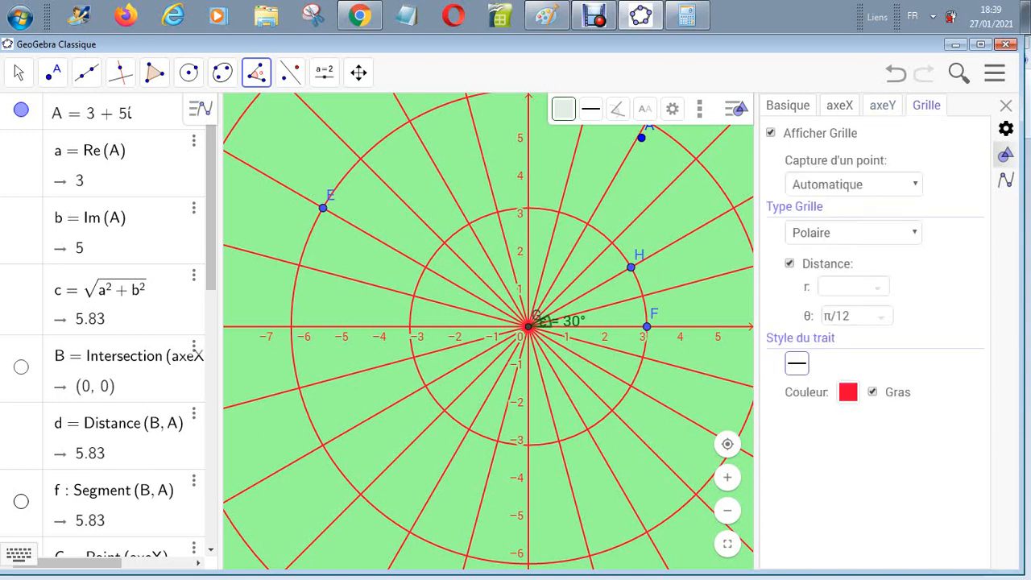
{"action": "left_click", "coordinate": [854, 233]}
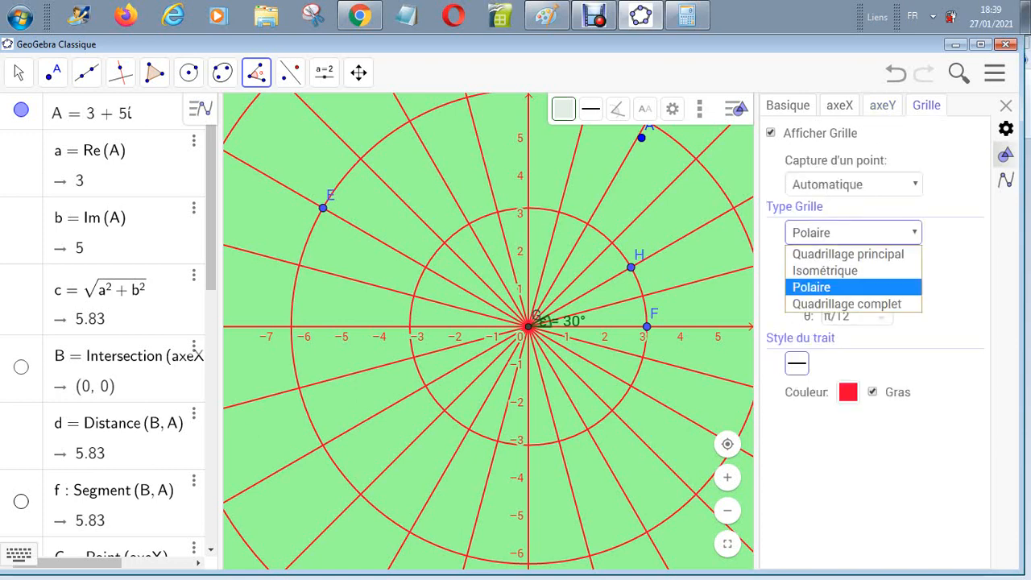
{"action": "key", "text": "Down"}
{"action": "key", "text": "Down"}
{"action": "key", "text": "Down"}
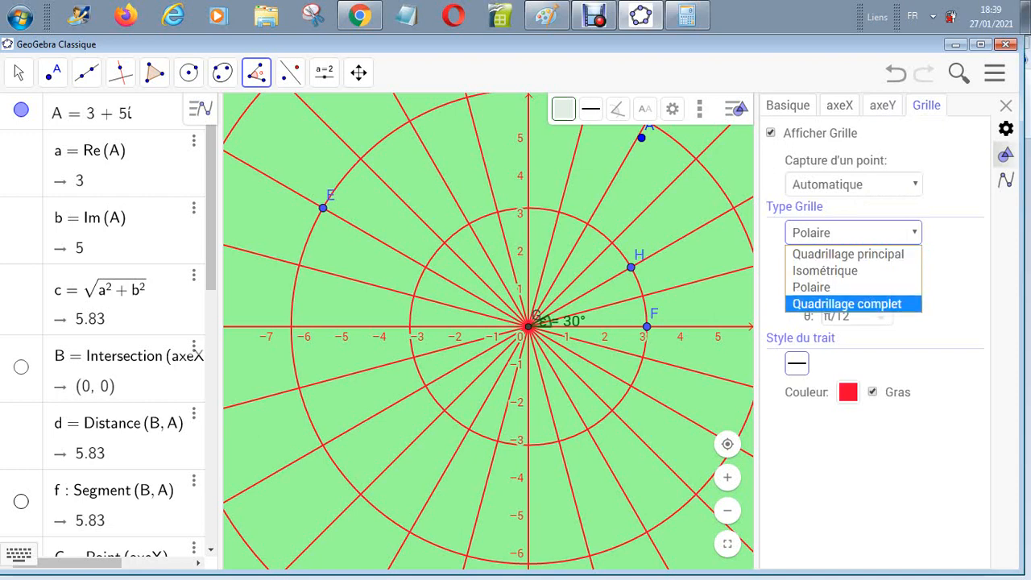
{"action": "key", "text": "Return"}
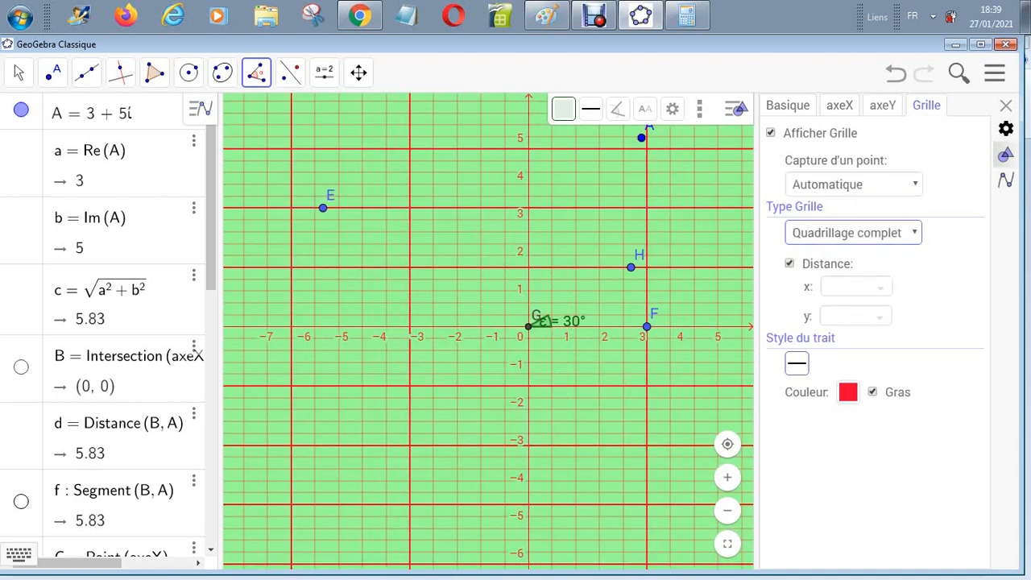
Switch the grid type from Quadrillage complet to Quadrillage principal
{"action": "left_click", "coordinate": [853, 232]}
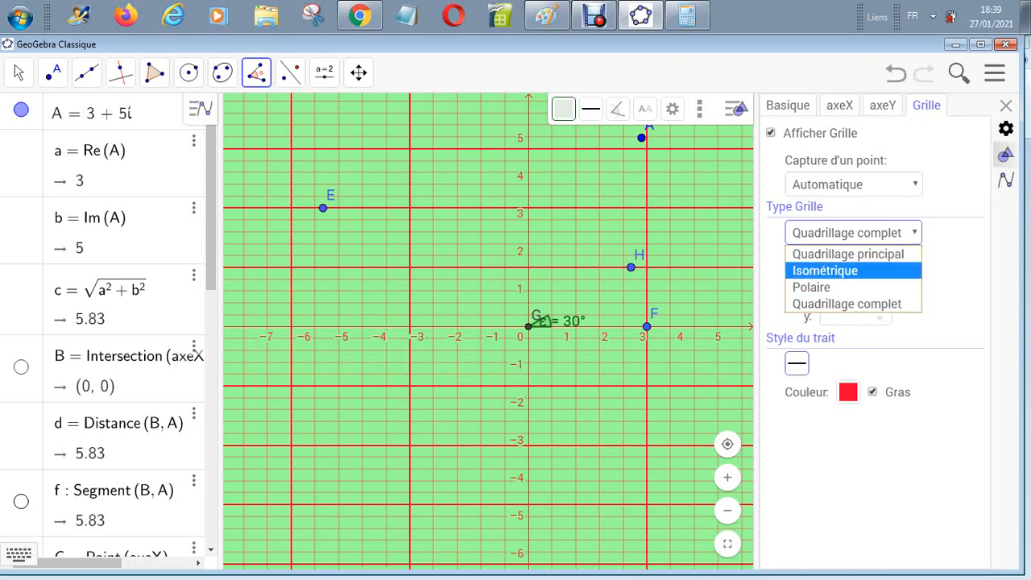
{"action": "key", "text": "Up"}
{"action": "key", "text": "Up"}
{"action": "key", "text": "Return"}
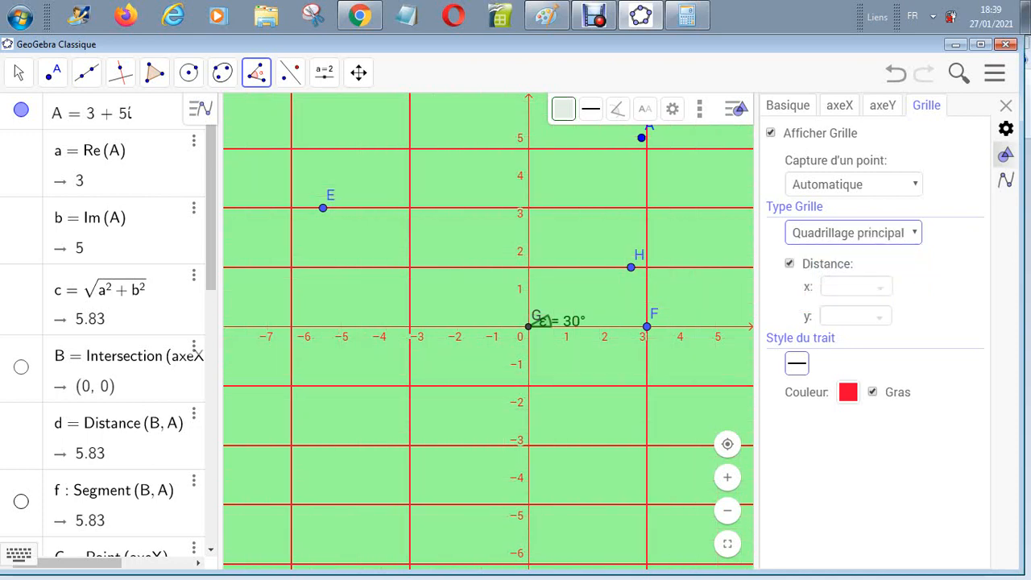
Turn off the custom Distance setting for the Quadrillage principal grid
{"action": "key", "text": "Return"}
{"action": "key", "text": "Return"}
{"action": "key", "text": "Tab"}
{"action": "key", "text": "space"}
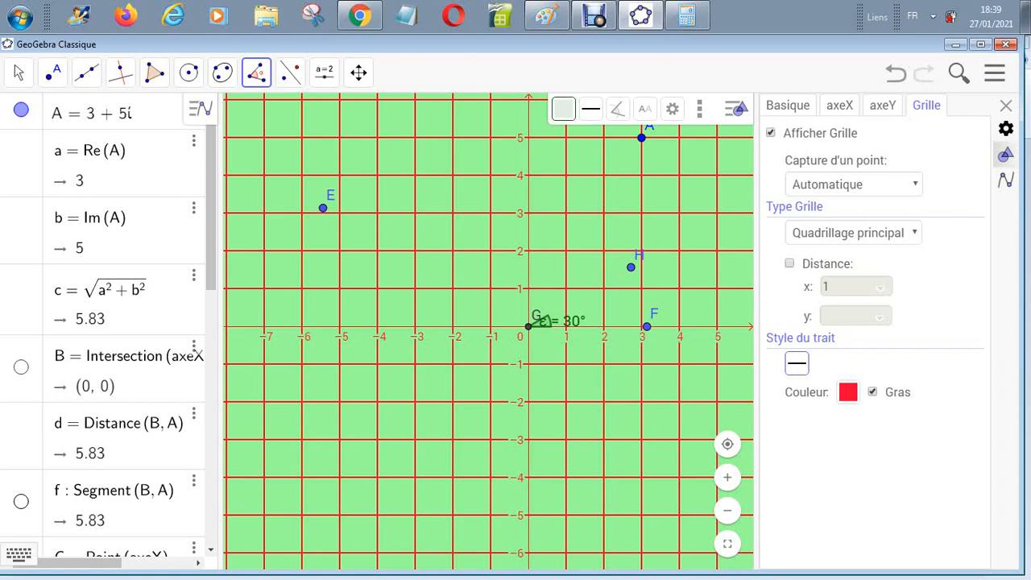
Set the grid line colour to black
{"action": "left_click", "coordinate": [848, 391]}
{"action": "left_click", "coordinate": [468, 215]}
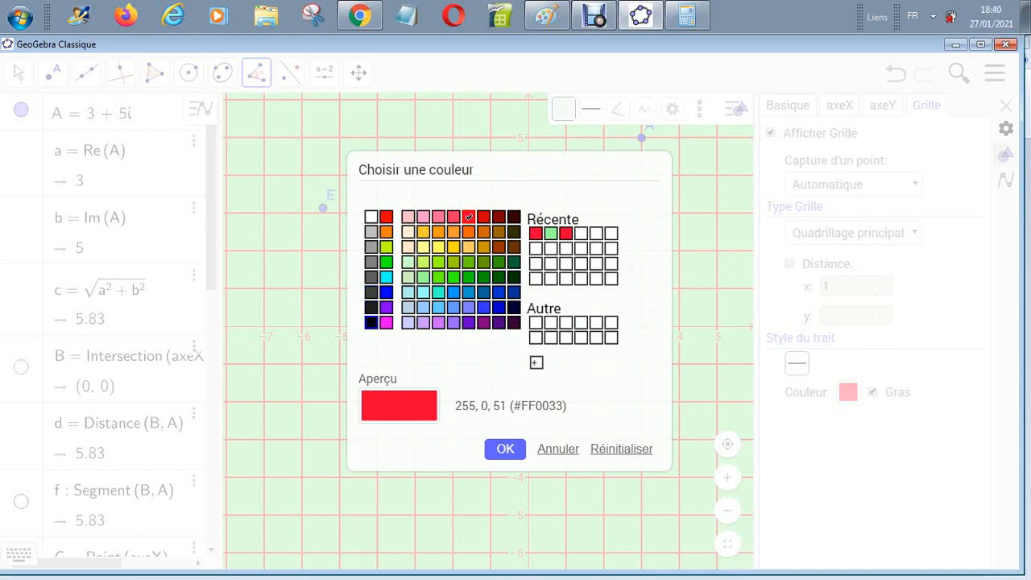
{"action": "left_click", "coordinate": [370, 322]}
{"action": "left_click", "coordinate": [506, 449]}
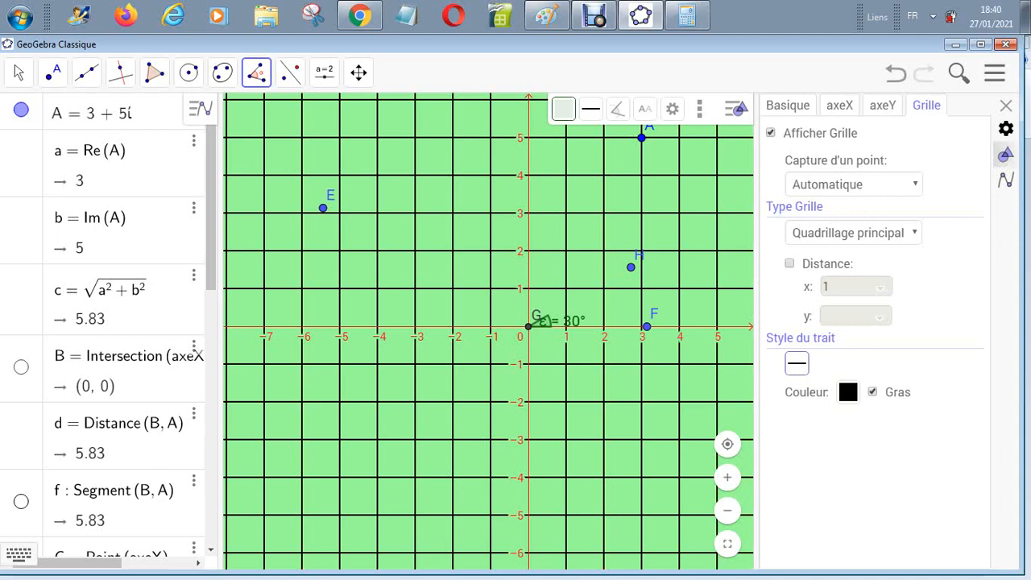
Try a dash-dot style on the grid lines, turn off Gras, and return the lines to the solid style
{"action": "left_click", "coordinate": [797, 363]}
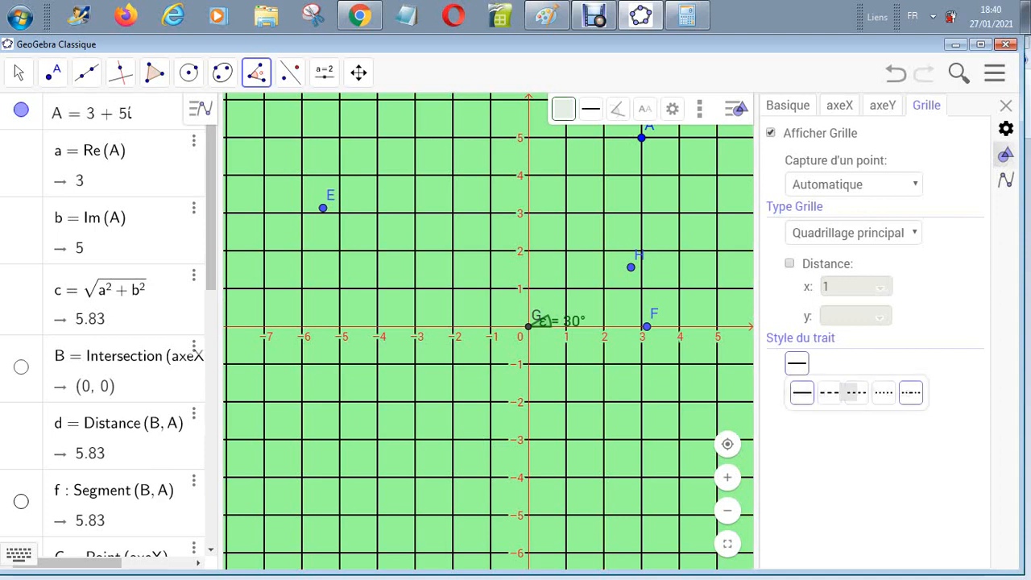
{"action": "left_click", "coordinate": [856, 393]}
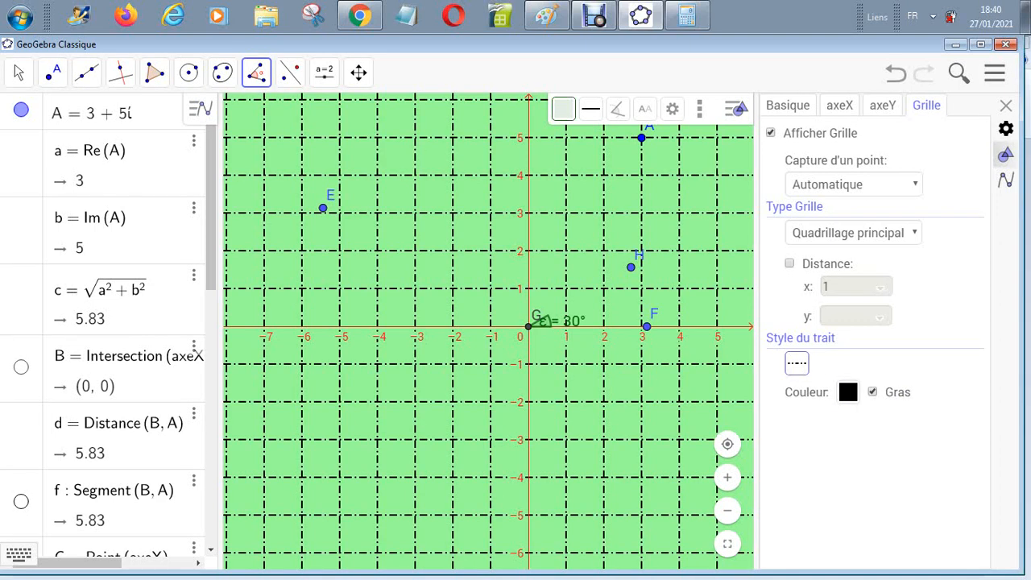
{"action": "left_click", "coordinate": [872, 391]}
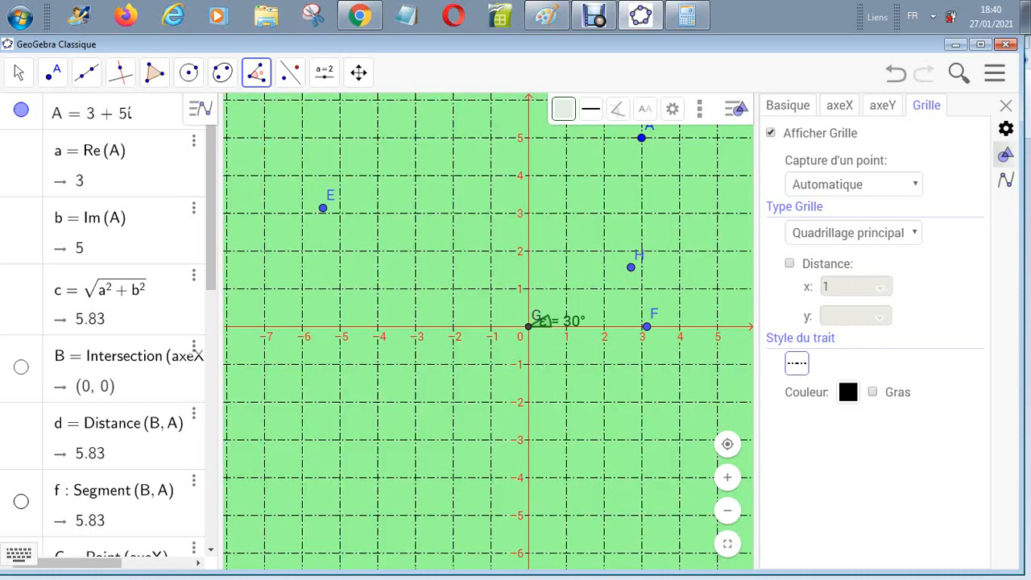
{"action": "left_click", "coordinate": [797, 362]}
{"action": "left_click", "coordinate": [805, 393]}
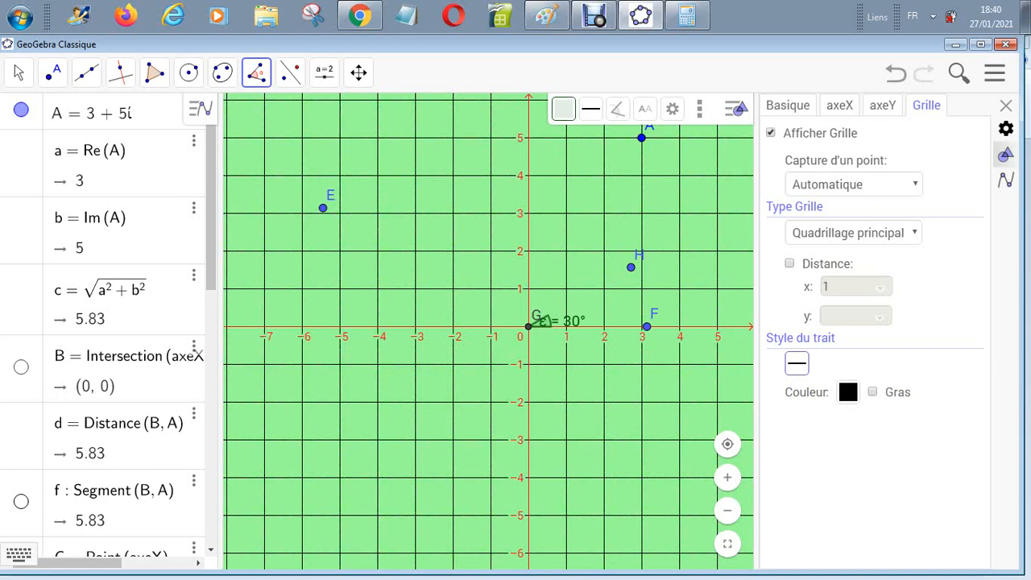
{"action": "left_click", "coordinate": [796, 363]}
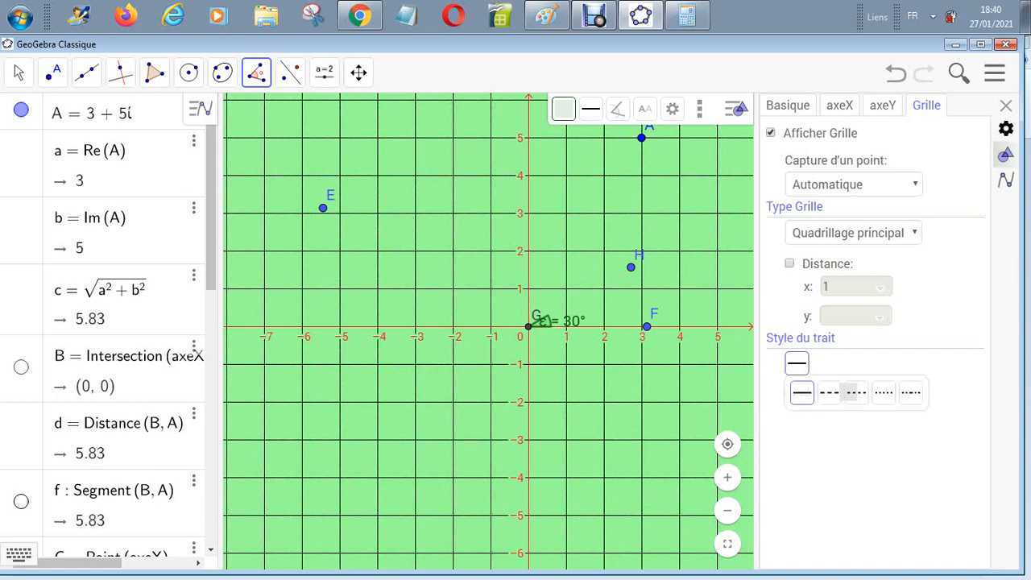
{"action": "key", "text": "Escape"}
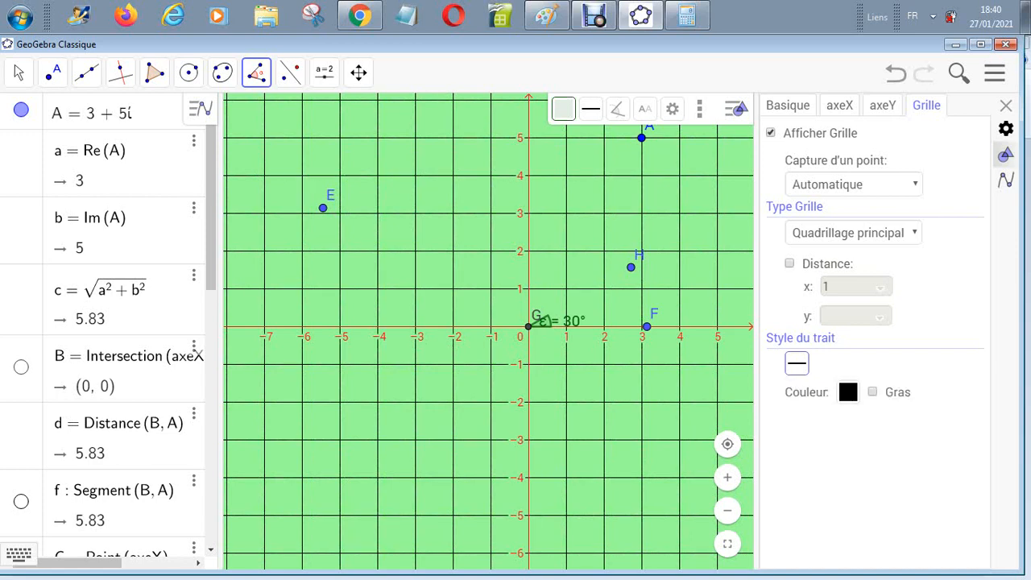
Place a free point at about (3.38, -3.15) and return to the graphics view's grid settings
{"action": "left_click", "coordinate": [656, 444]}
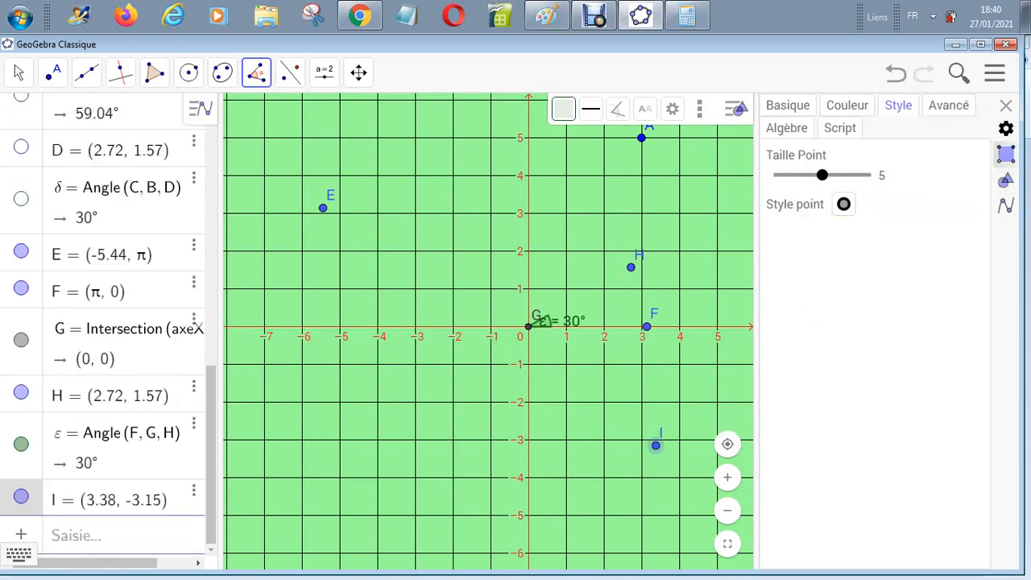
{"action": "left_click", "coordinate": [1006, 129]}
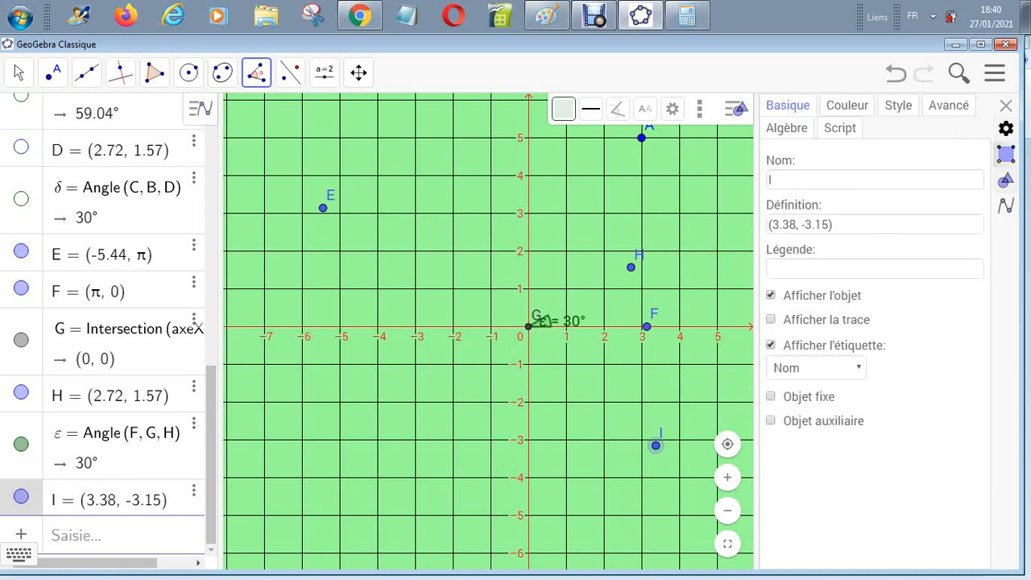
{"action": "left_click", "coordinate": [1006, 206]}
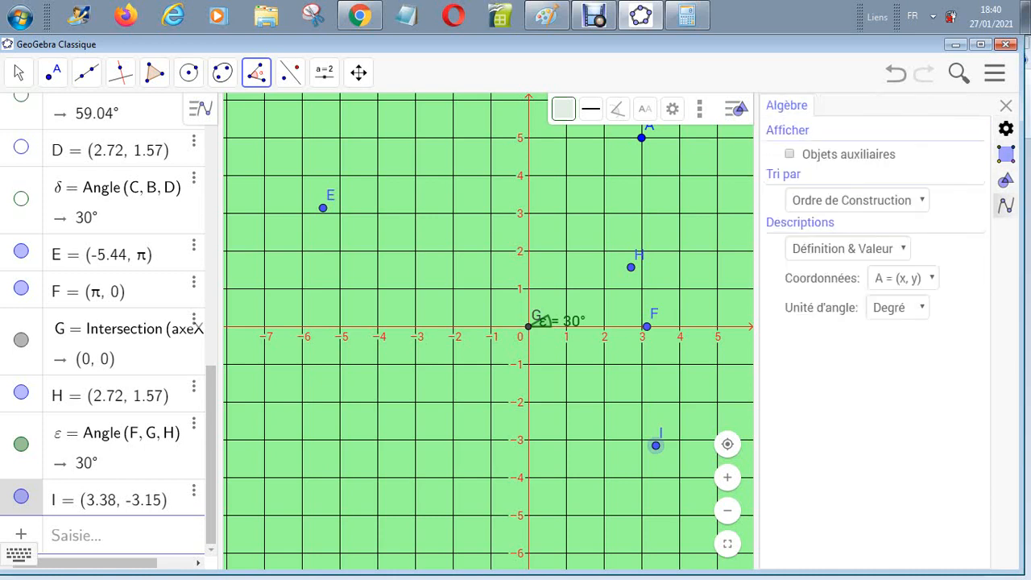
{"action": "left_click", "coordinate": [1005, 181]}
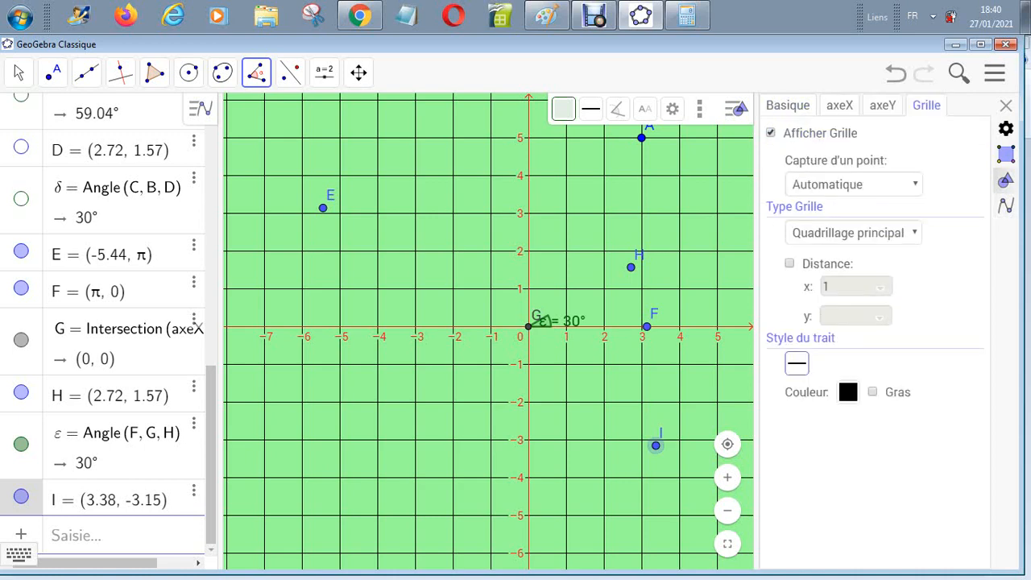
Reapply black (0, 0, 0) as the grid line colour
{"action": "left_click", "coordinate": [848, 392]}
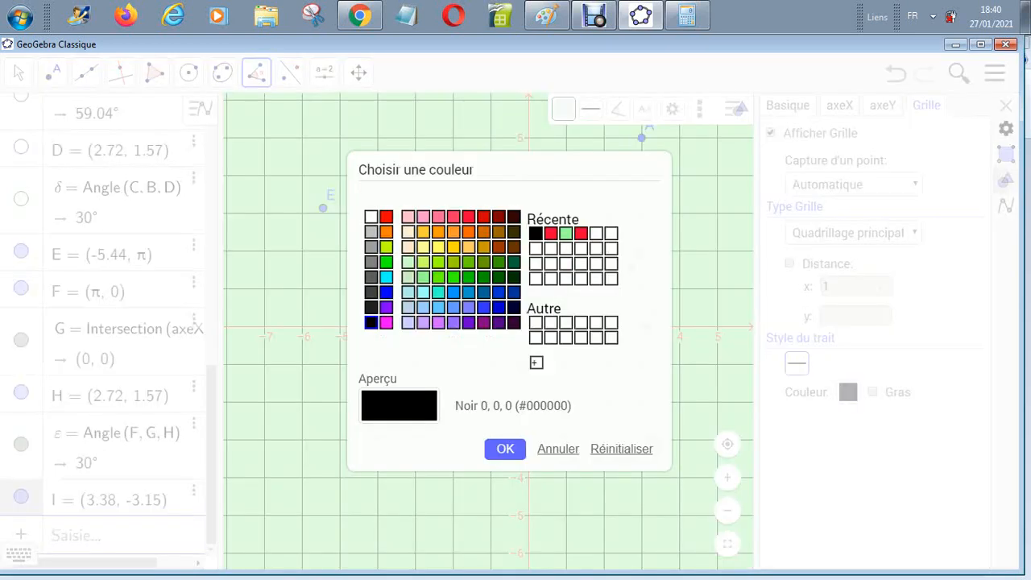
{"action": "left_click", "coordinate": [371, 323]}
{"action": "left_click", "coordinate": [371, 322]}
{"action": "left_click", "coordinate": [505, 449]}
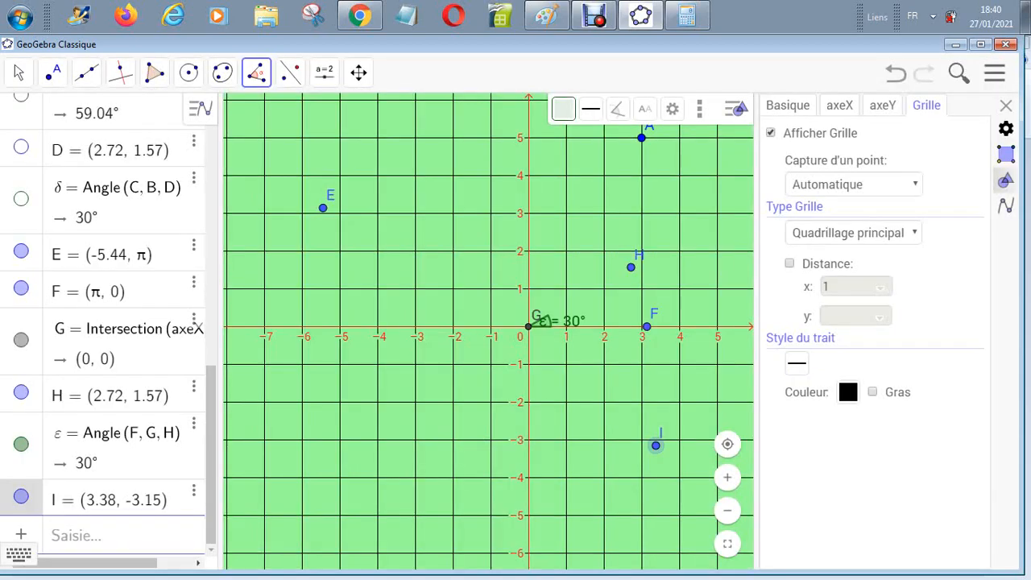
Compare the grid with Gras on and off, leaving Gras off
{"action": "left_click", "coordinate": [873, 392]}
{"action": "left_click", "coordinate": [873, 392]}
{"action": "left_click", "coordinate": [873, 392]}
{"action": "left_click", "coordinate": [873, 392]}
{"action": "left_click", "coordinate": [873, 392]}
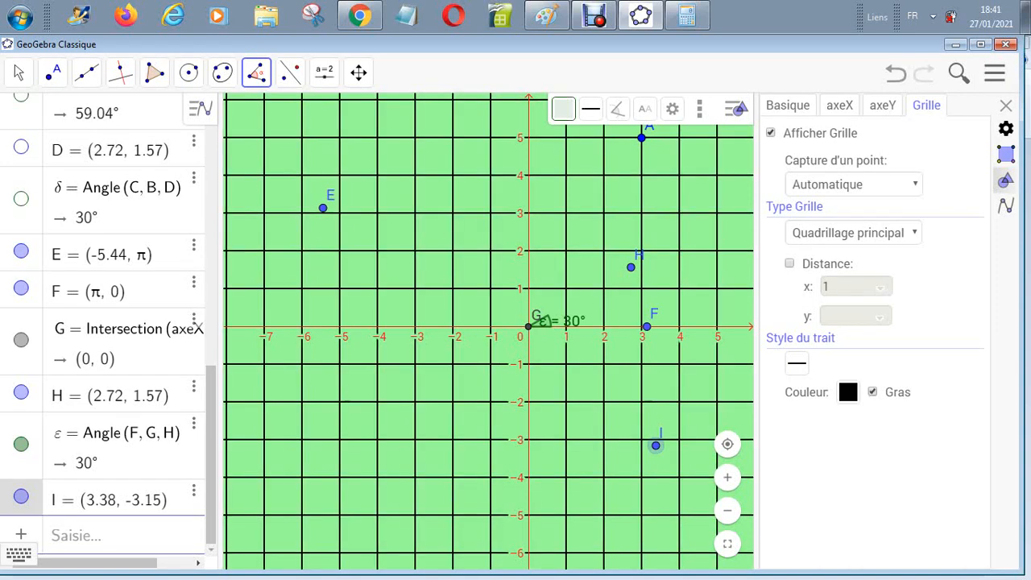
{"action": "left_click", "coordinate": [872, 391]}
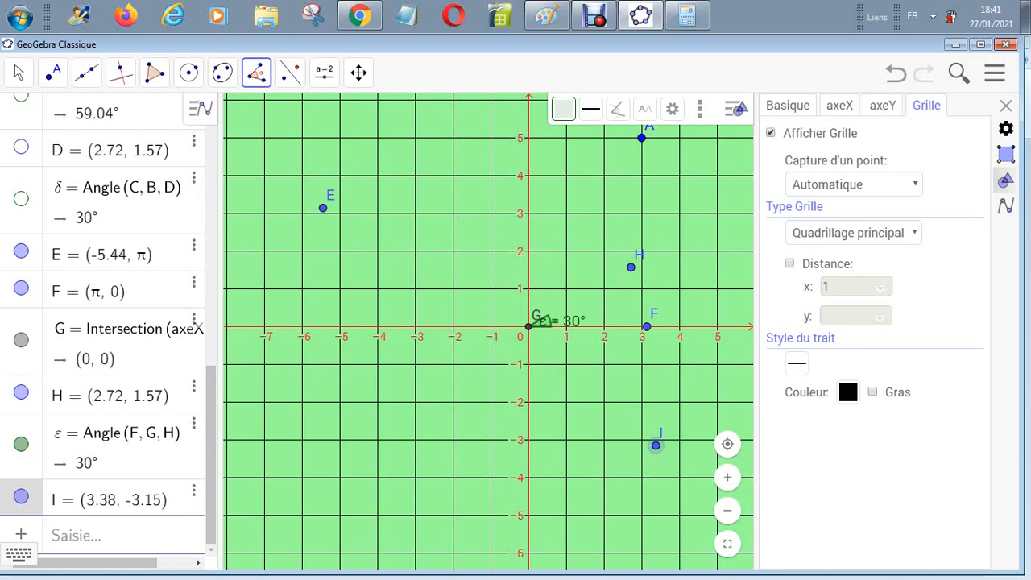
{"action": "left_click", "coordinate": [797, 363]}
{"action": "left_click", "coordinate": [797, 363]}
{"action": "left_click", "coordinate": [848, 392]}
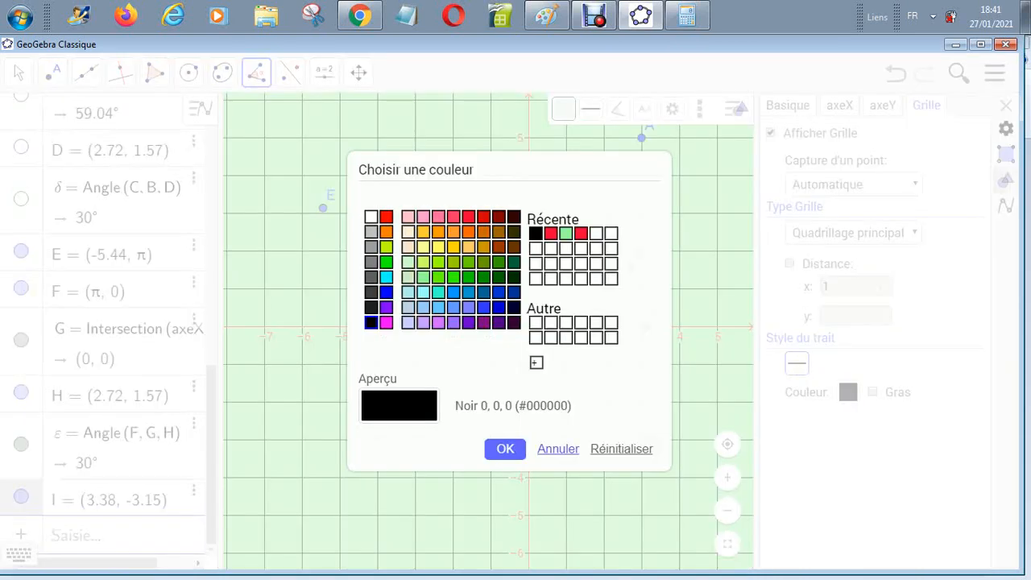
{"action": "left_click", "coordinate": [505, 449]}
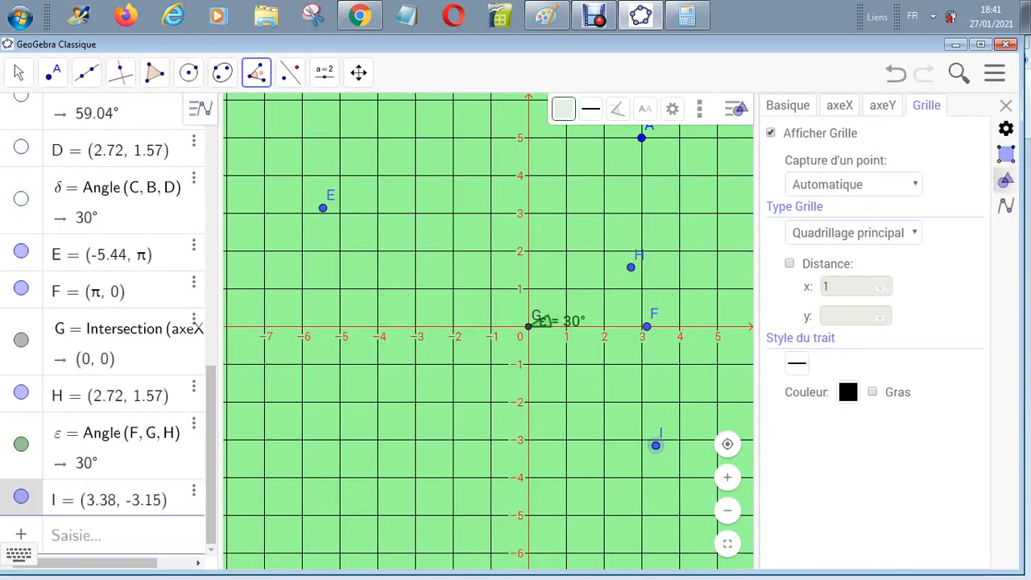
Try Gris clair and pale blue #99CCFF, and set the grid line colour to ¼ Gris (192, 192, 192)
{"action": "left_click", "coordinate": [848, 393]}
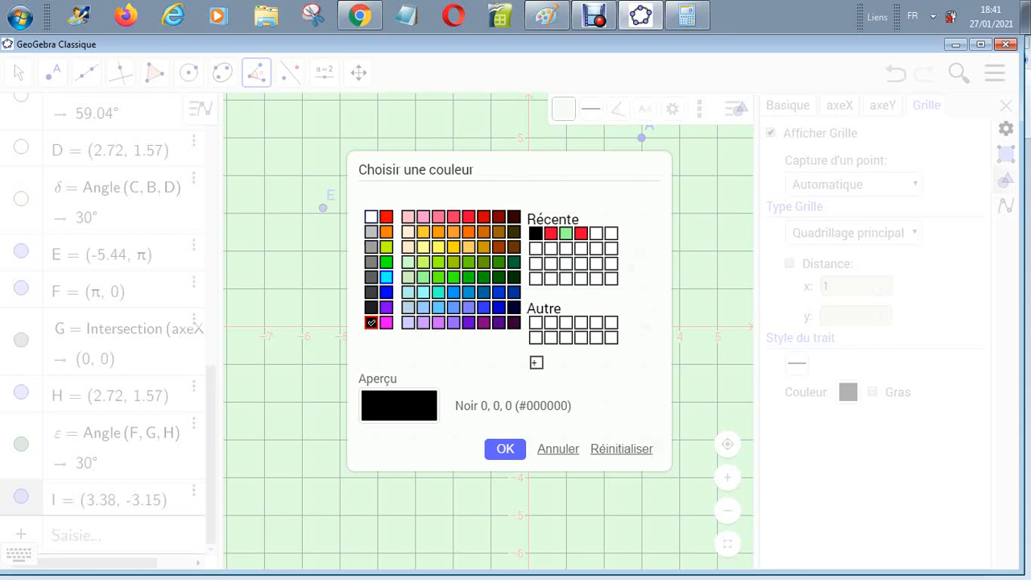
{"action": "left_click", "coordinate": [371, 246]}
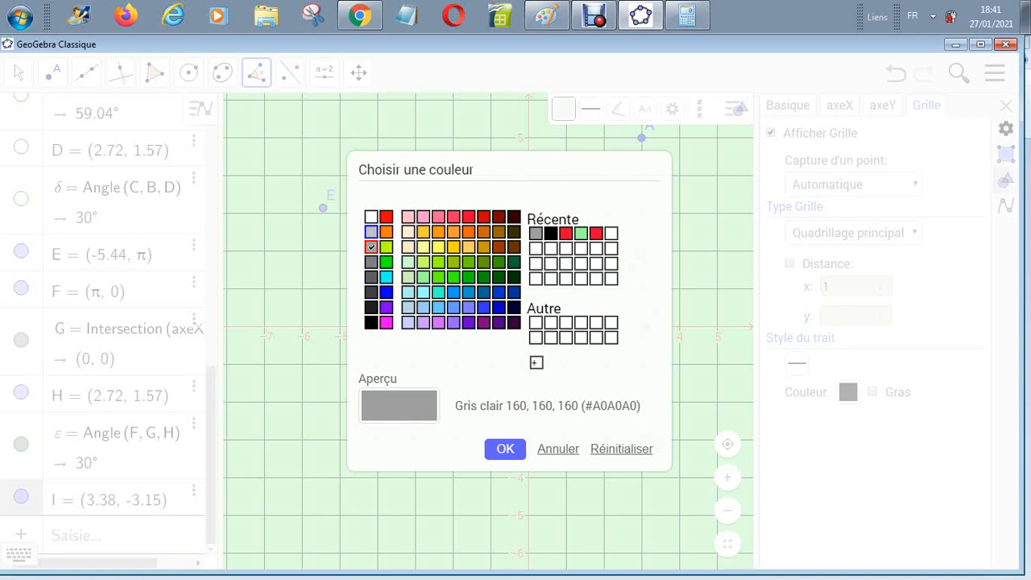
{"action": "left_click", "coordinate": [423, 307]}
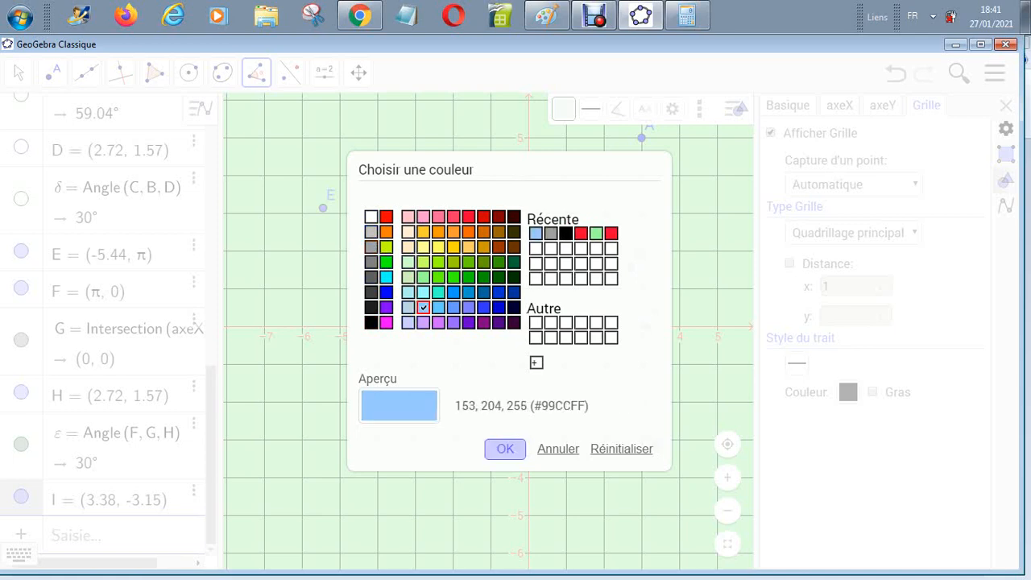
{"action": "left_click", "coordinate": [622, 450]}
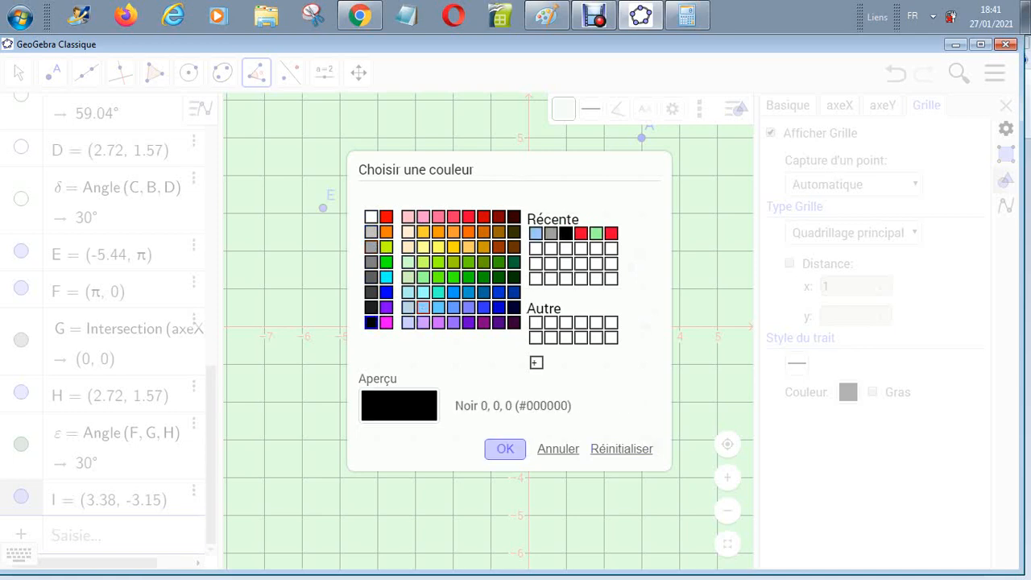
{"action": "left_click", "coordinate": [371, 232]}
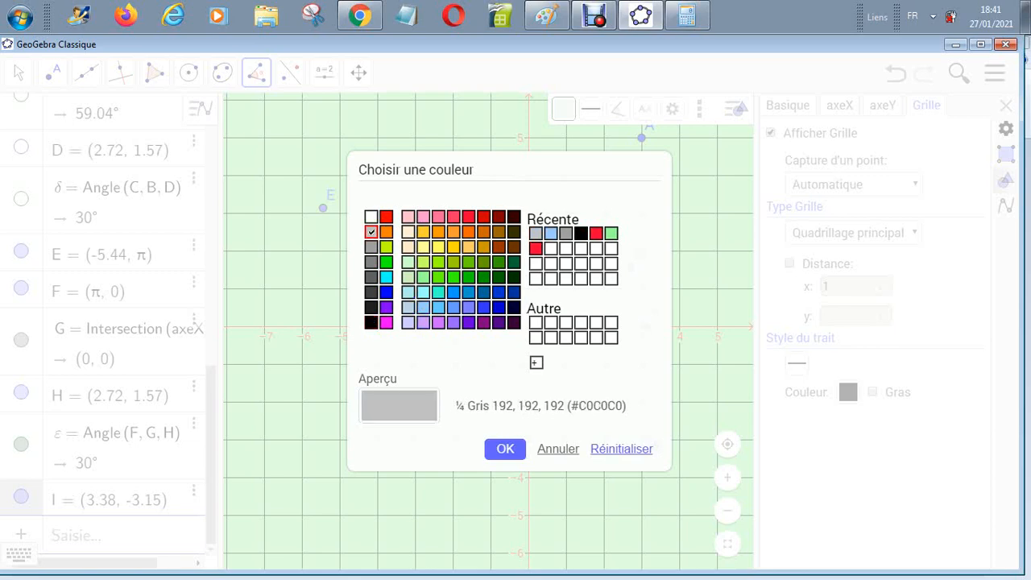
{"action": "left_click", "coordinate": [371, 323]}
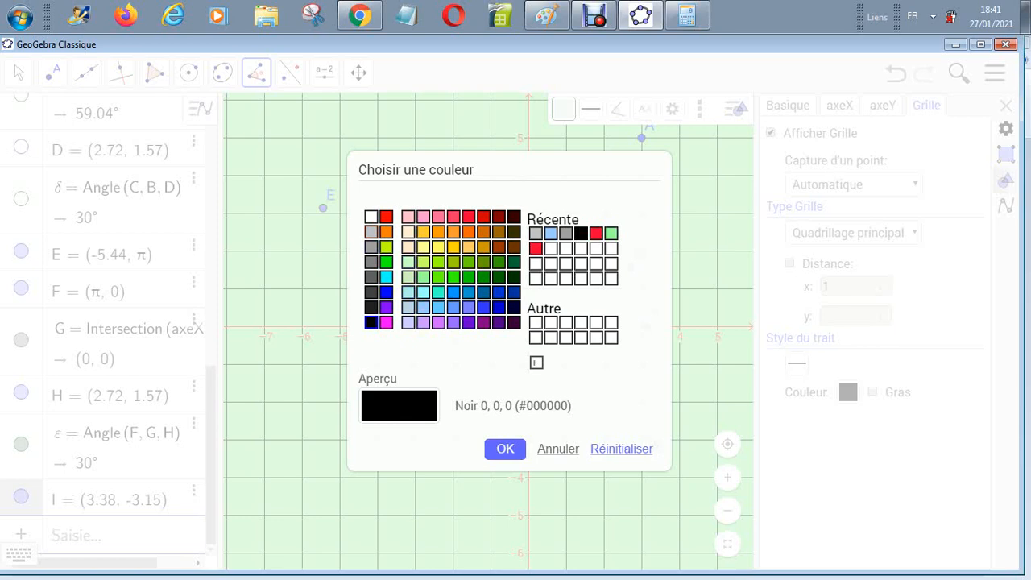
{"action": "left_click", "coordinate": [371, 232]}
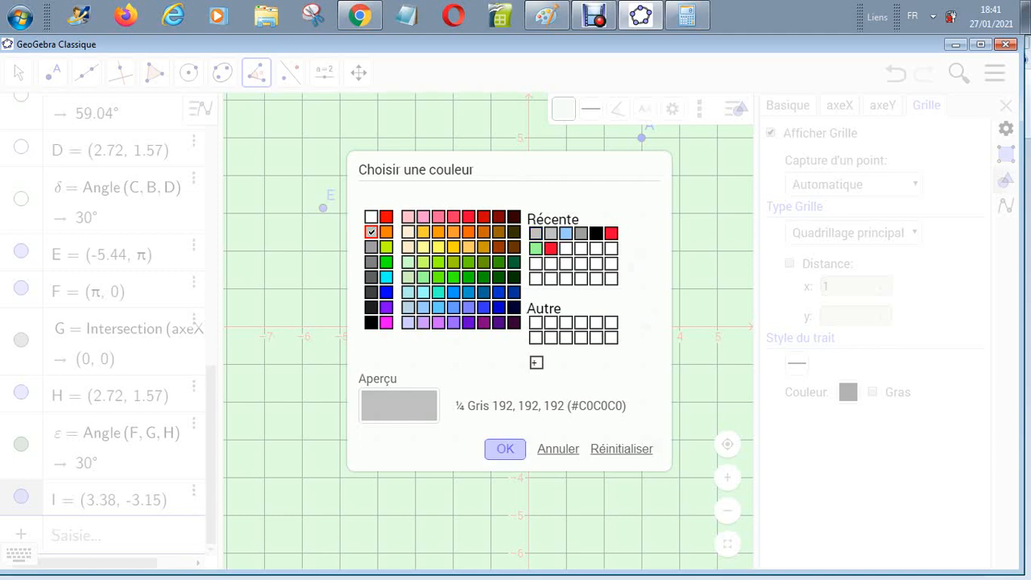
{"action": "left_click", "coordinate": [505, 449]}
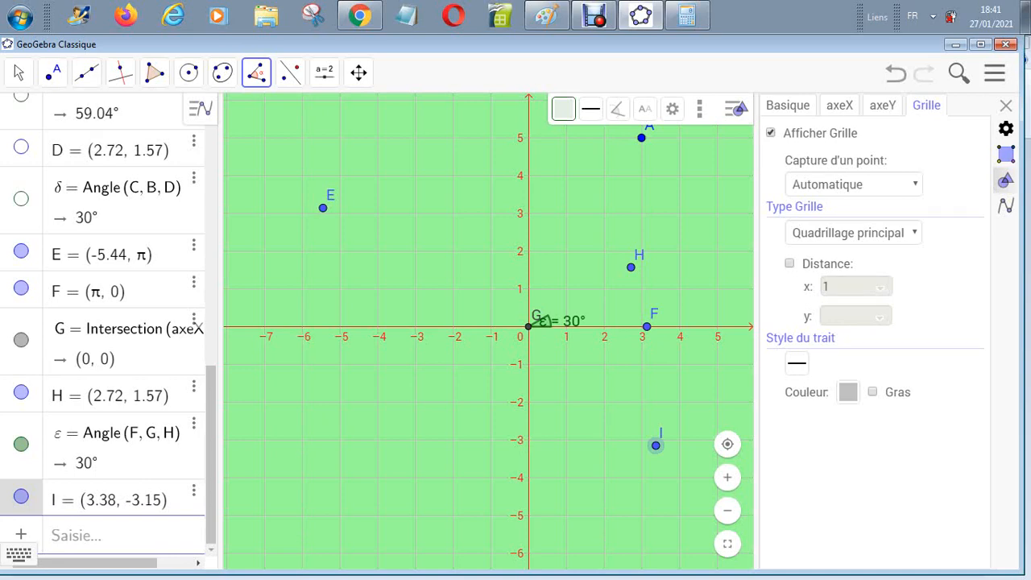
Delete point I, the angle ε and point H from the construction
{"action": "left_click", "coordinate": [193, 491]}
{"action": "left_click", "coordinate": [253, 520]}
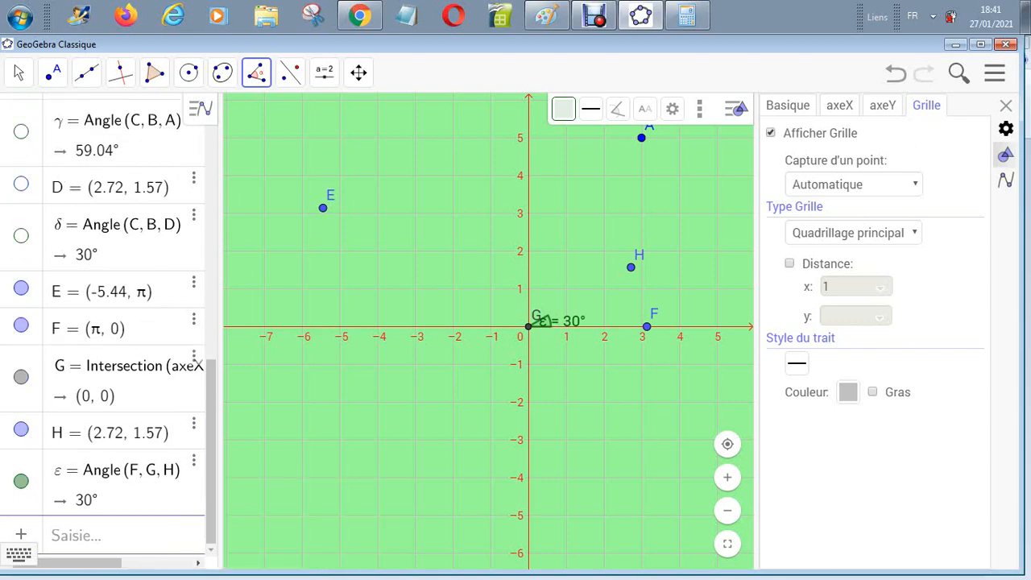
{"action": "left_click", "coordinate": [193, 460]}
{"action": "left_click", "coordinate": [253, 490]}
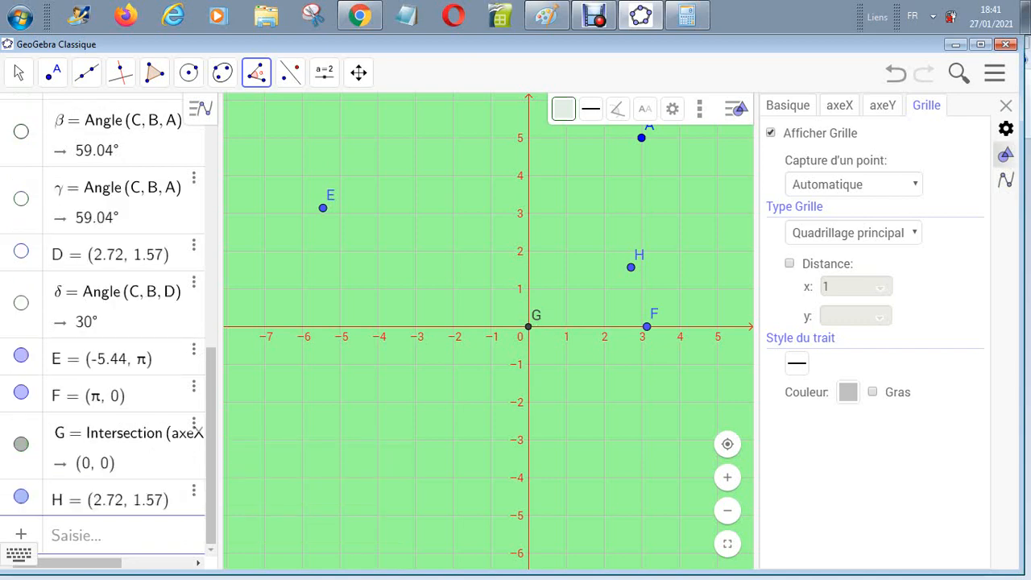
{"action": "left_click", "coordinate": [528, 326]}
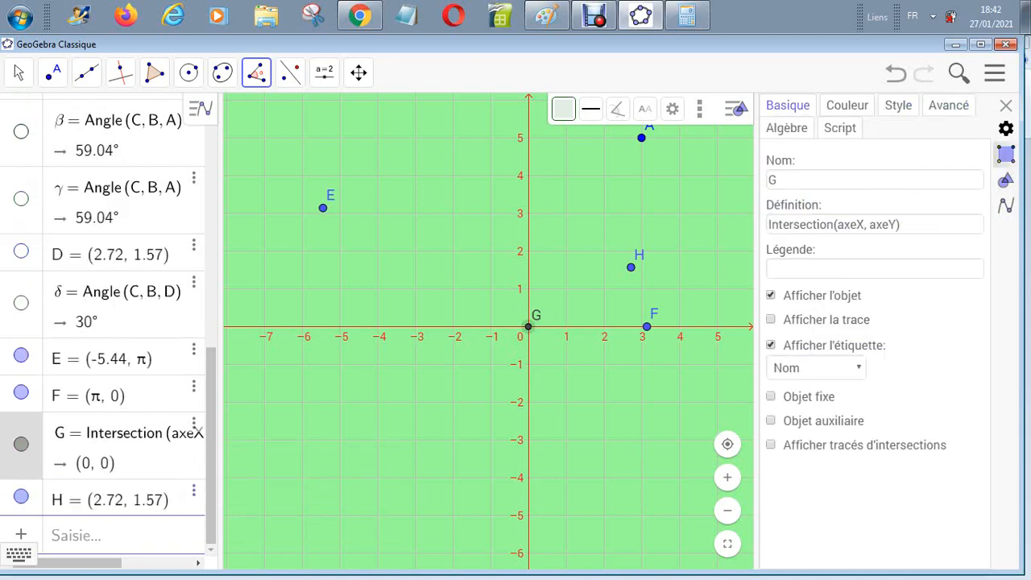
{"action": "left_click", "coordinate": [193, 491]}
{"action": "left_click", "coordinate": [251, 521]}
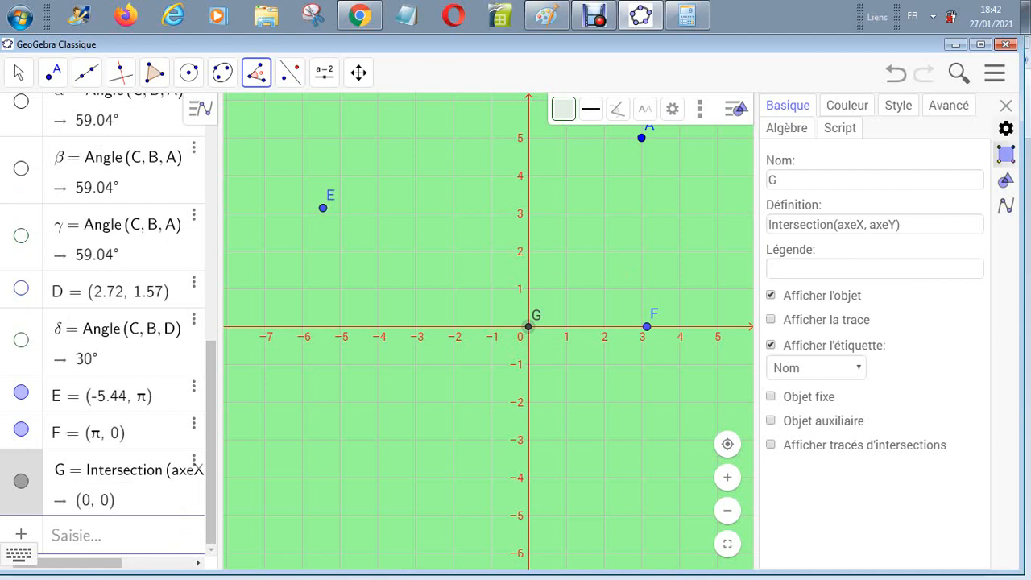
View the global and algebra settings and place a free point at about (4.76, 4.31)
{"action": "left_click", "coordinate": [1005, 128]}
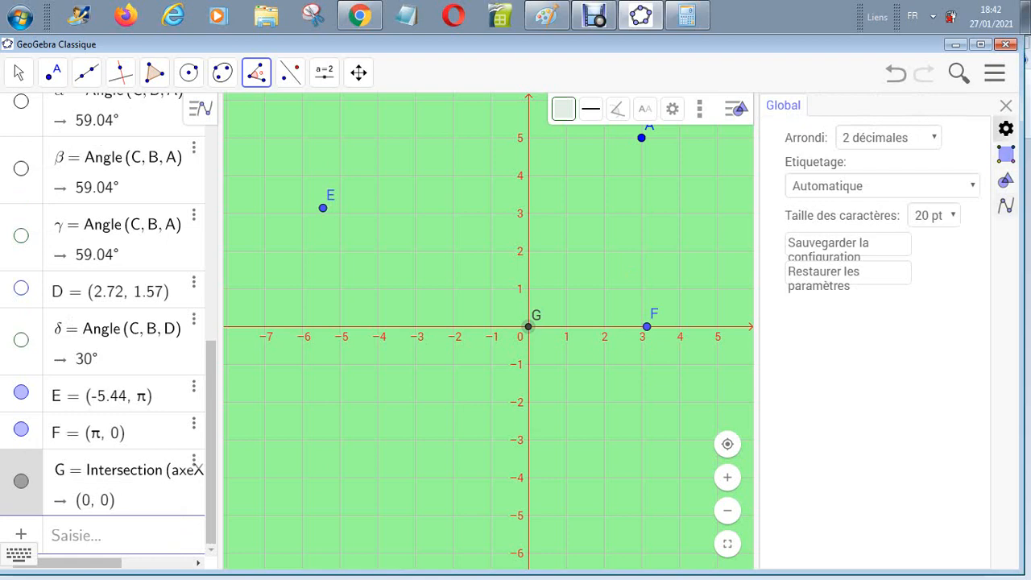
{"action": "left_click", "coordinate": [1005, 206]}
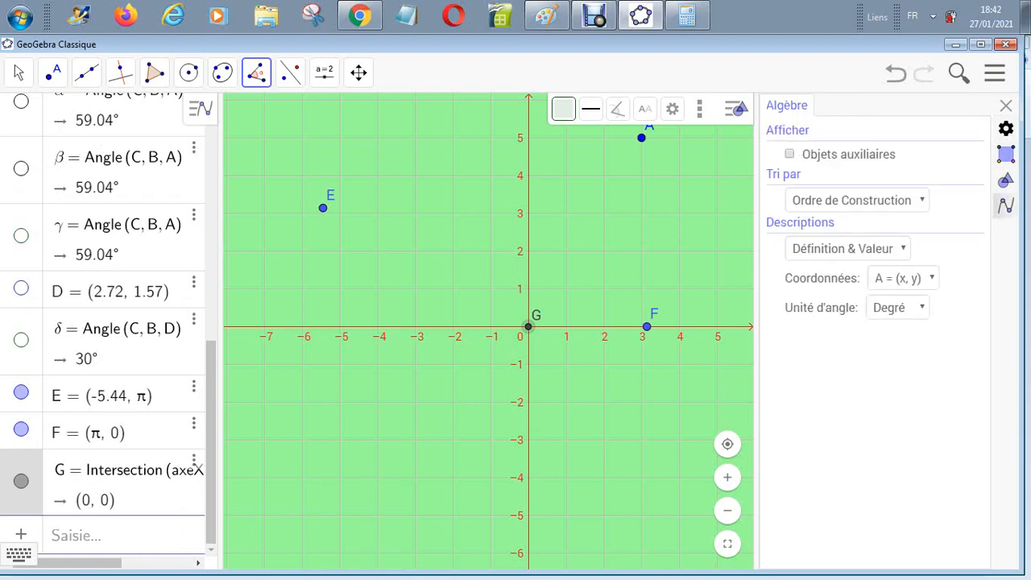
{"action": "left_click", "coordinate": [709, 164]}
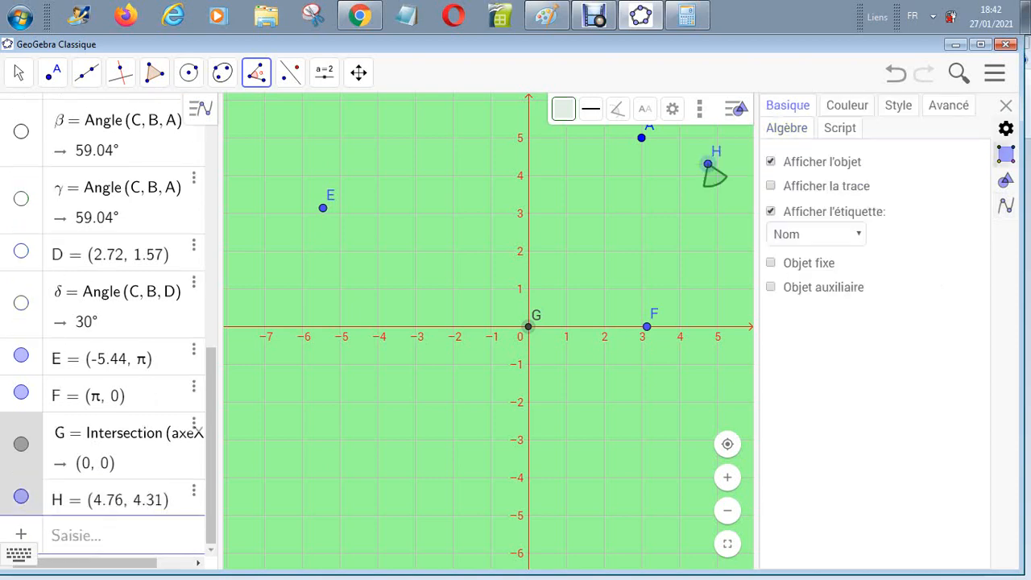
{"action": "left_click", "coordinate": [1006, 129]}
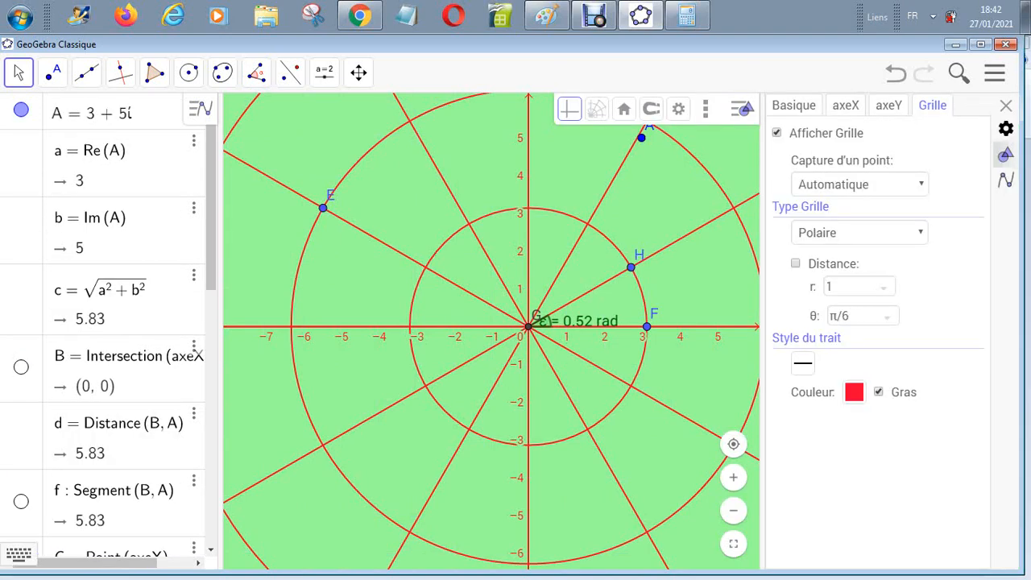
Set the axes' colour to Noir (#000000) in the basic graphics view settings
{"action": "left_click", "coordinate": [794, 106]}
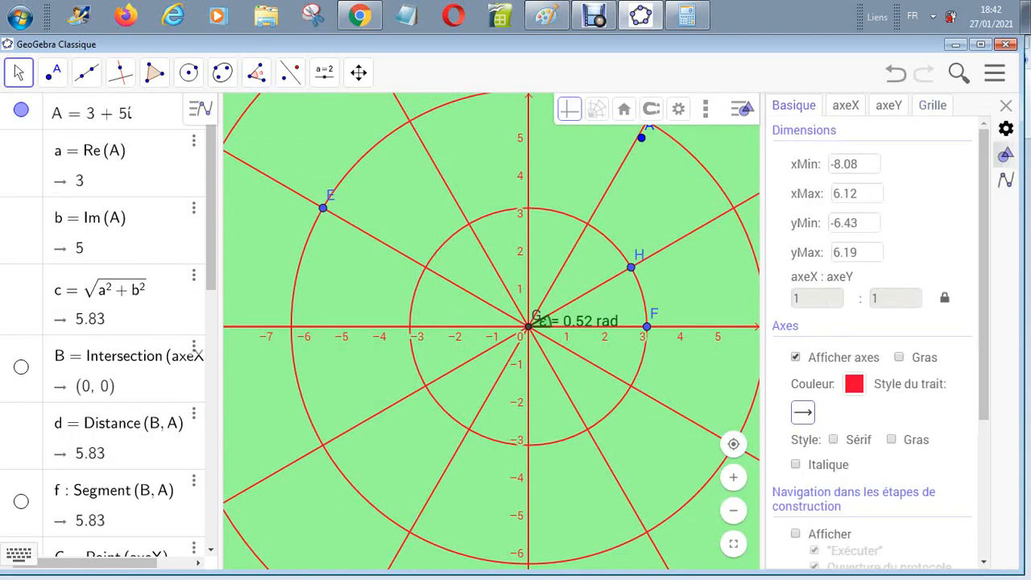
{"action": "scroll", "coordinate": [878, 346], "scroll_direction": "down", "scroll_amount": 2}
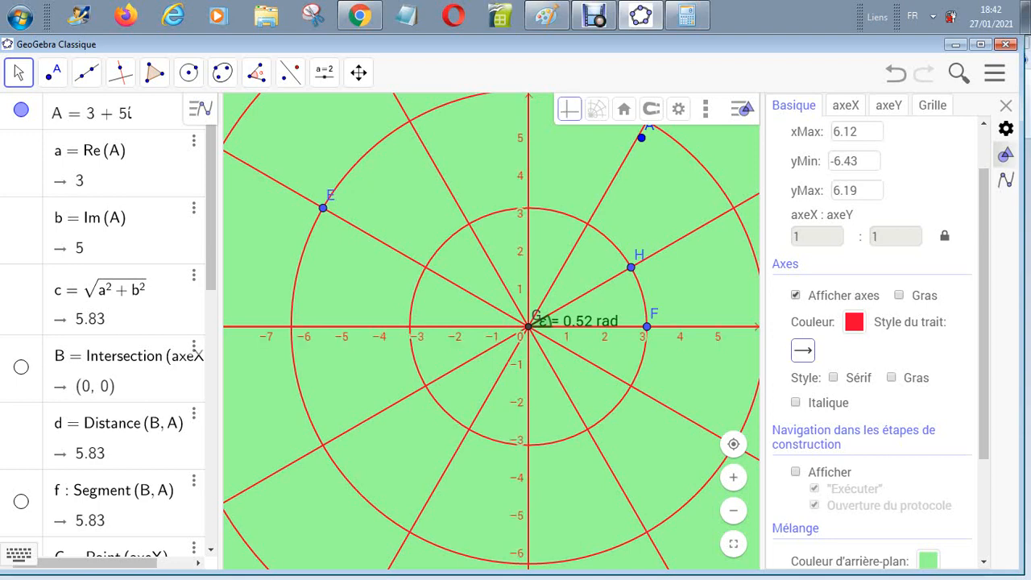
{"action": "left_click", "coordinate": [854, 323]}
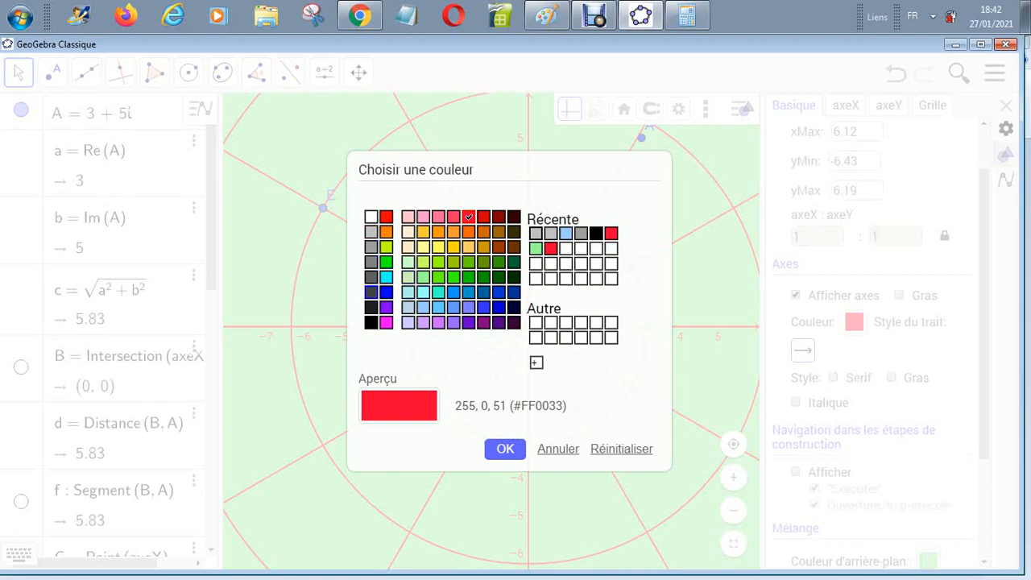
{"action": "left_click", "coordinate": [370, 322]}
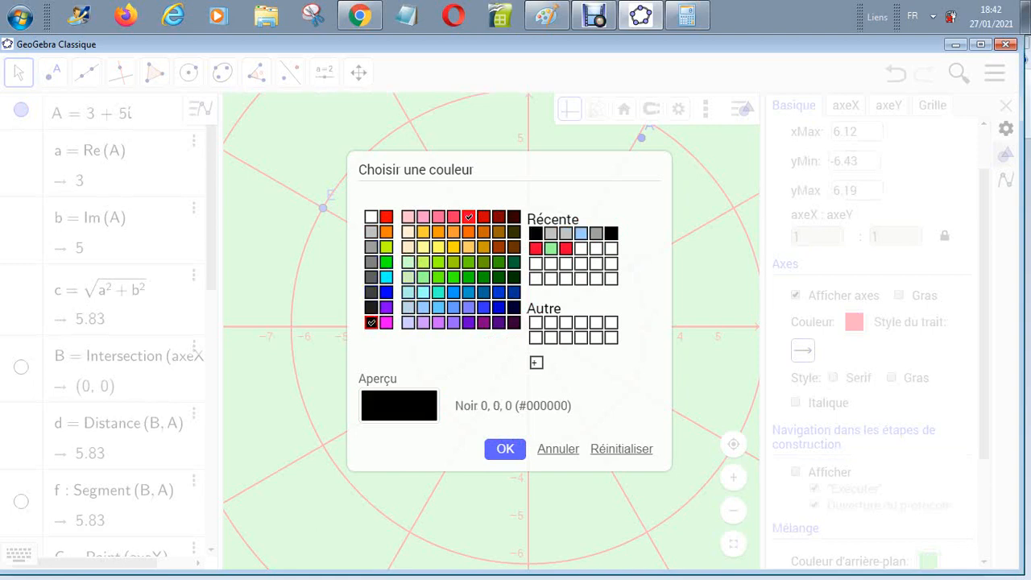
{"action": "left_click", "coordinate": [469, 217]}
{"action": "left_click", "coordinate": [505, 448]}
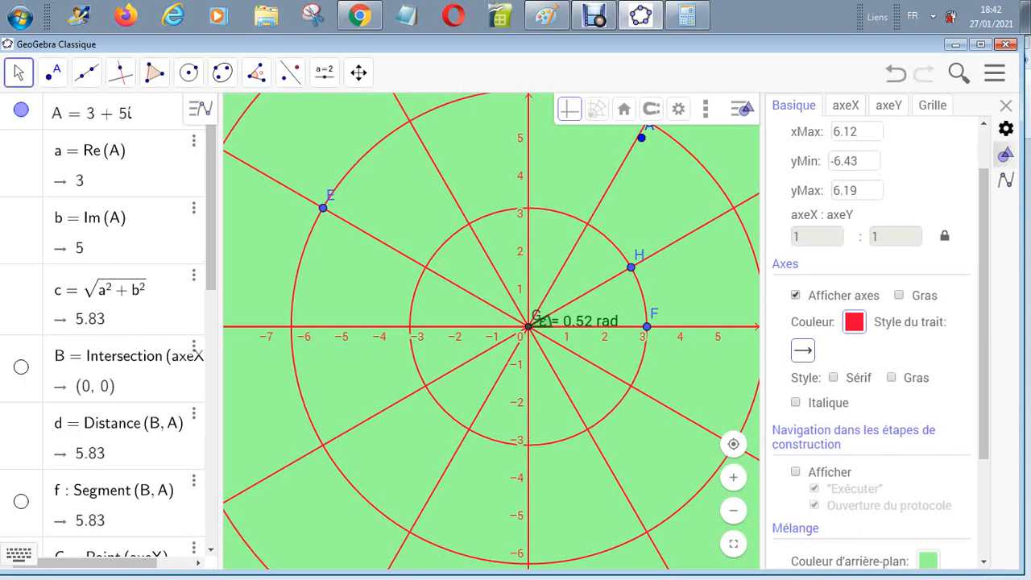
{"action": "left_click", "coordinate": [854, 321]}
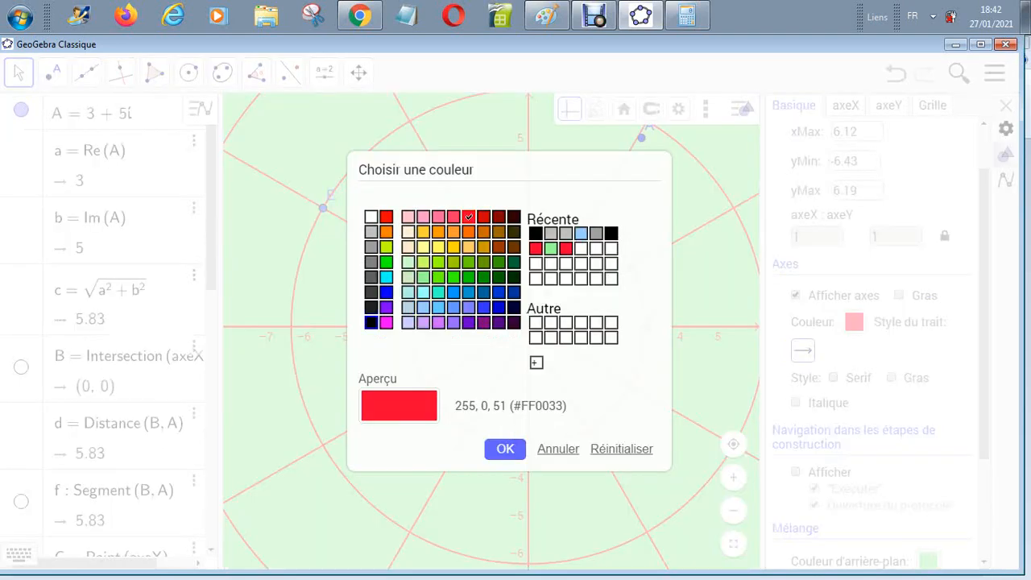
{"action": "left_click", "coordinate": [386, 322]}
{"action": "left_click", "coordinate": [370, 322]}
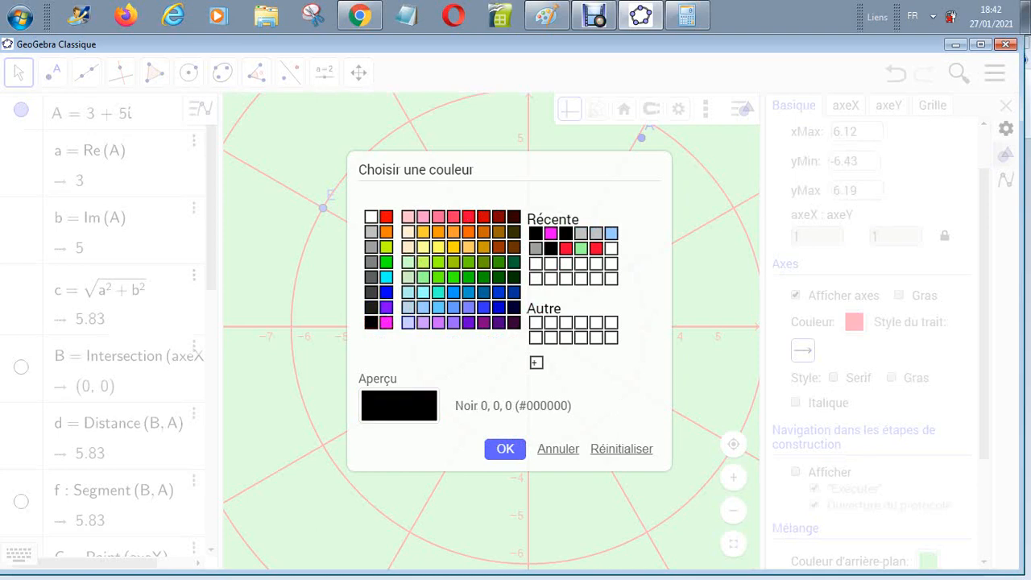
{"action": "left_click", "coordinate": [505, 449]}
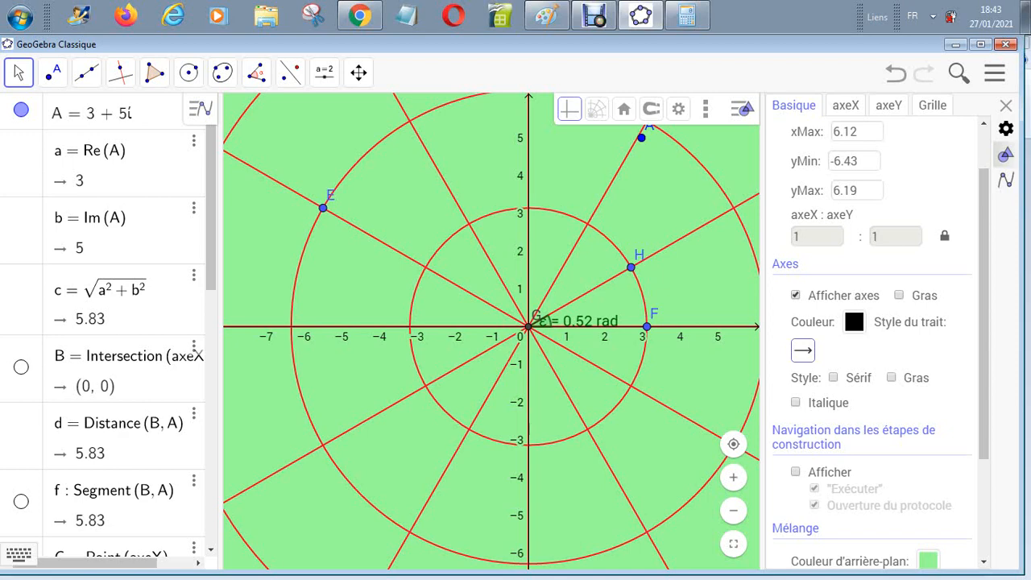
Set the grid type to Quadrillage complet and the grid line colour to ¼ Gris (192, 192, 192)
{"action": "left_click", "coordinate": [932, 104]}
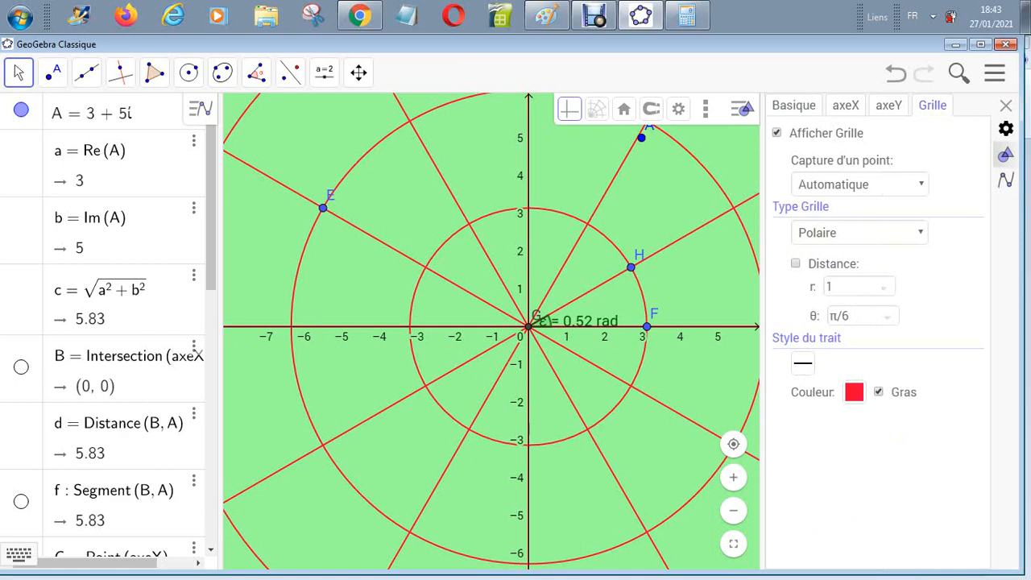
{"action": "left_click", "coordinate": [859, 232]}
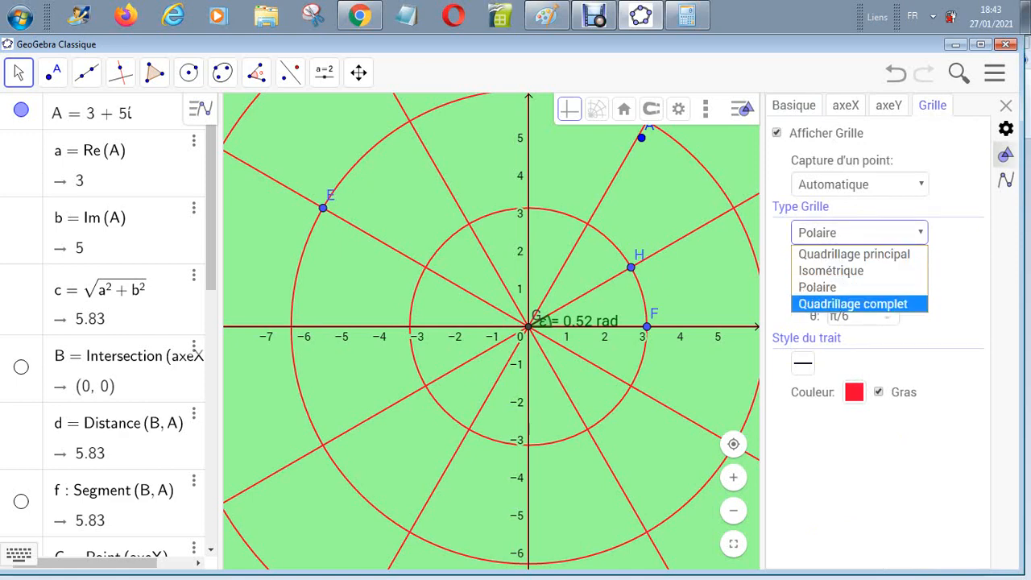
{"action": "left_click", "coordinate": [853, 304]}
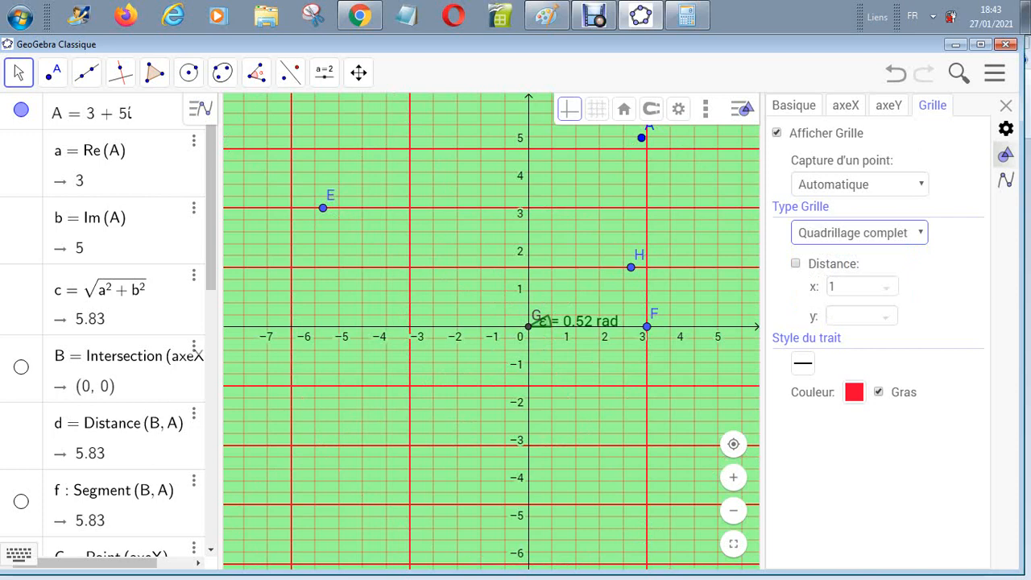
{"action": "left_click", "coordinate": [854, 391]}
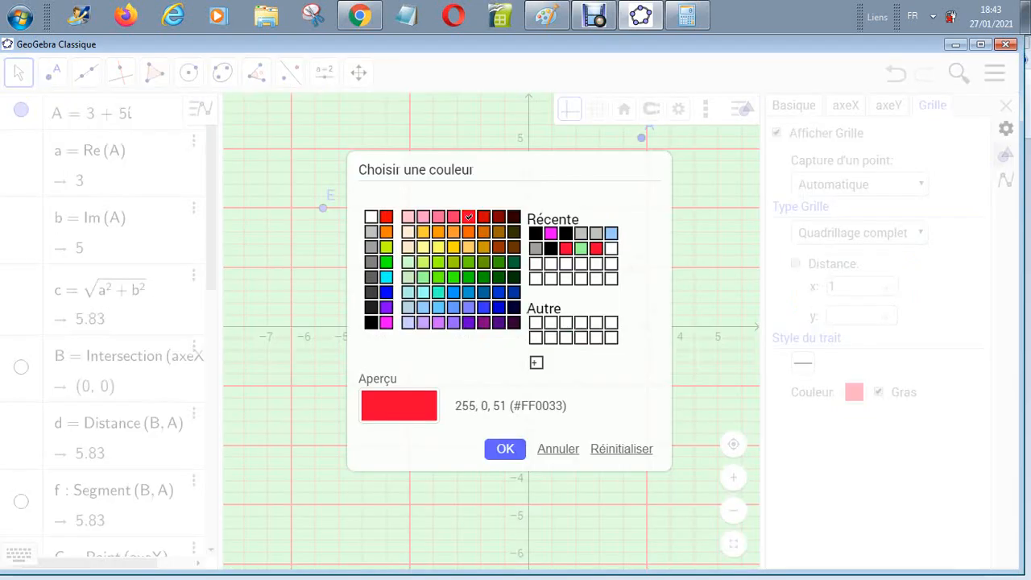
{"action": "left_click", "coordinate": [370, 232]}
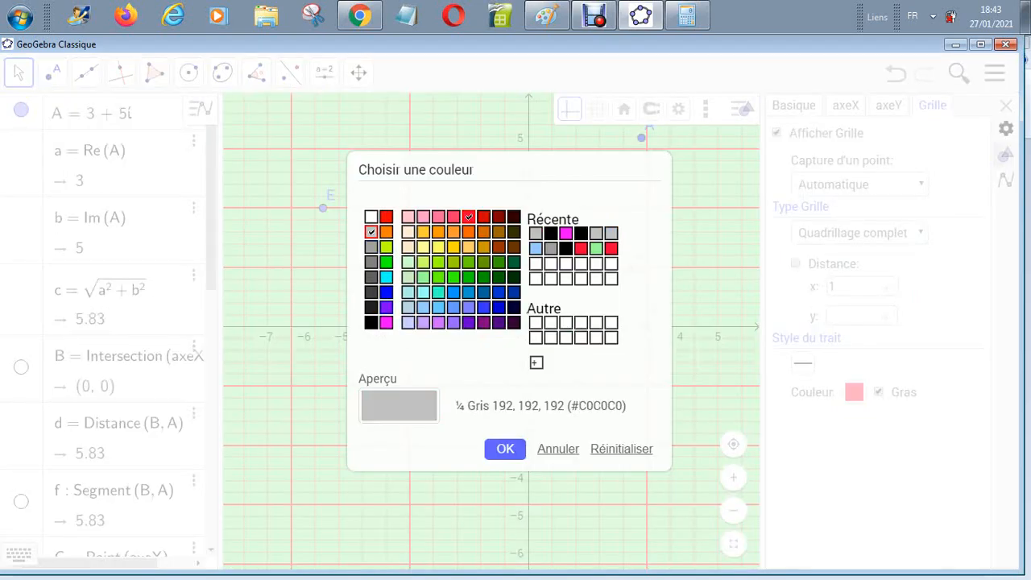
{"action": "left_click", "coordinate": [505, 449]}
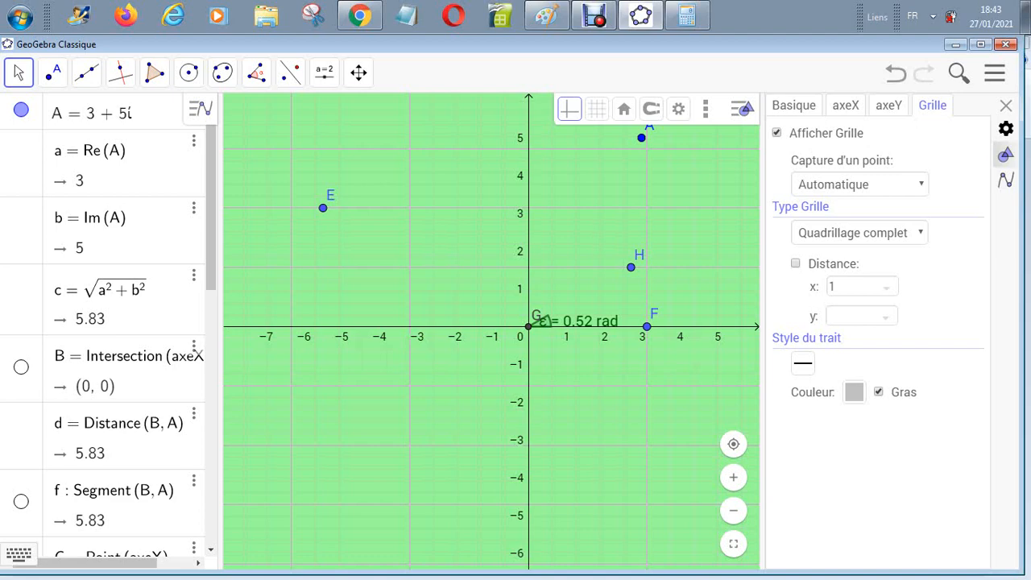
Clear the x value of the grid's distance setting
{"action": "left_click", "coordinate": [846, 286]}
{"action": "key", "text": "BackSpace"}
{"action": "key", "text": "Return"}
{"action": "left_click", "coordinate": [802, 363]}
{"action": "left_click", "coordinate": [1006, 129]}
Try Gris clair and yellow #FFFF66 as the grid line colour, returning each time to ¼ Gris (192, 192, 192)
{"action": "left_click", "coordinate": [854, 393]}
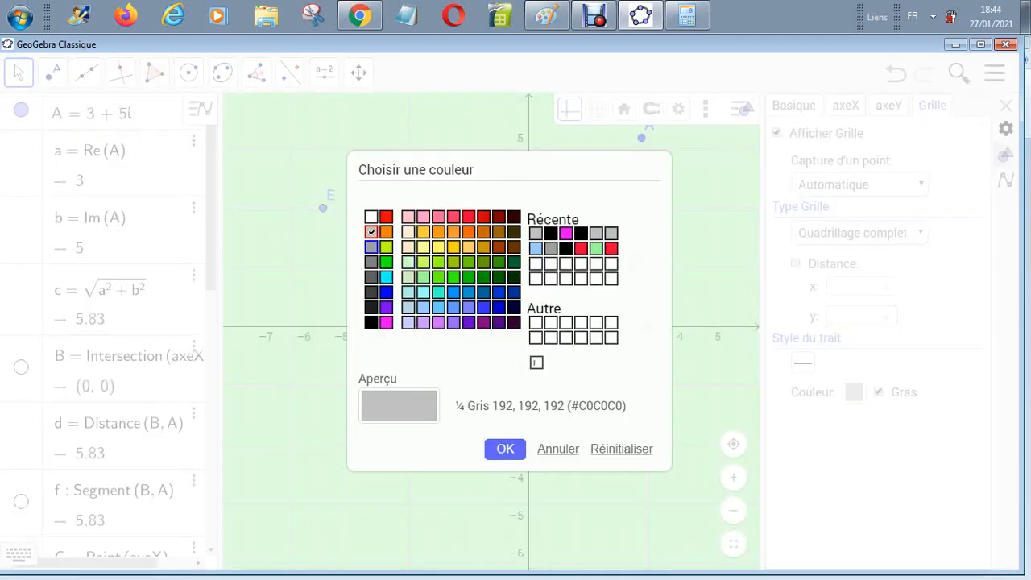
{"action": "left_click", "coordinate": [371, 247]}
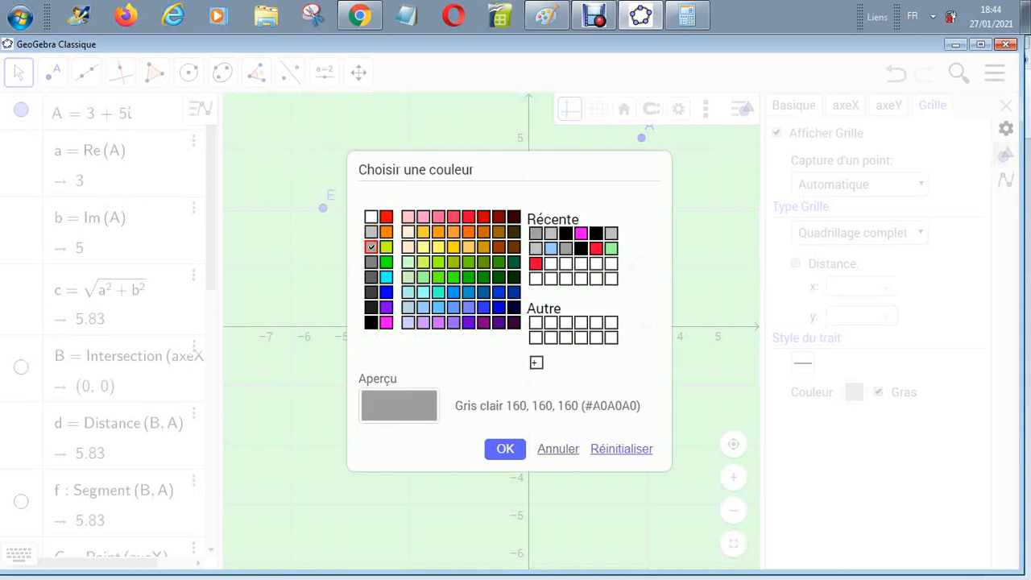
{"action": "left_click", "coordinate": [371, 231]}
{"action": "left_click", "coordinate": [505, 449]}
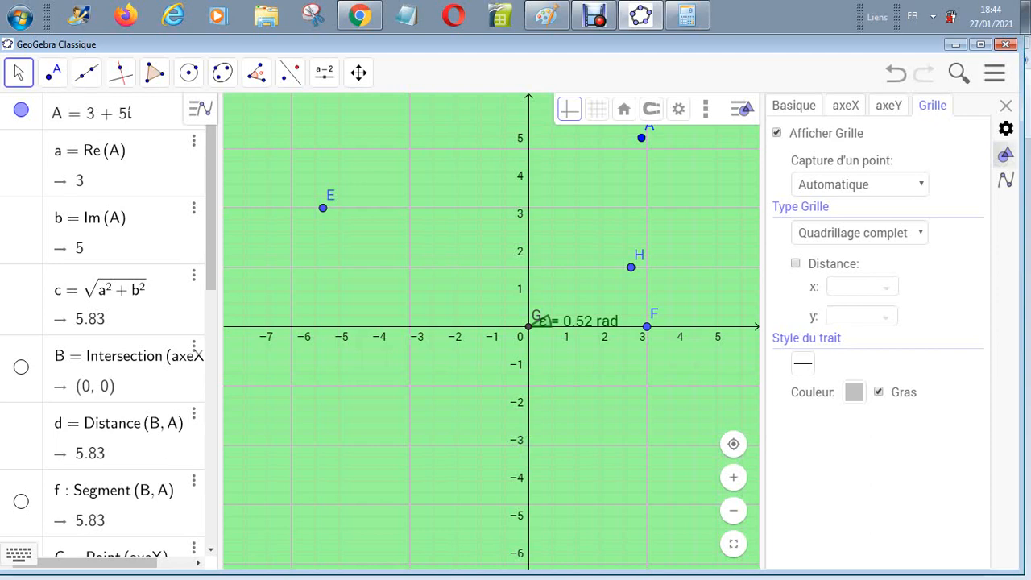
{"action": "left_click", "coordinate": [854, 392]}
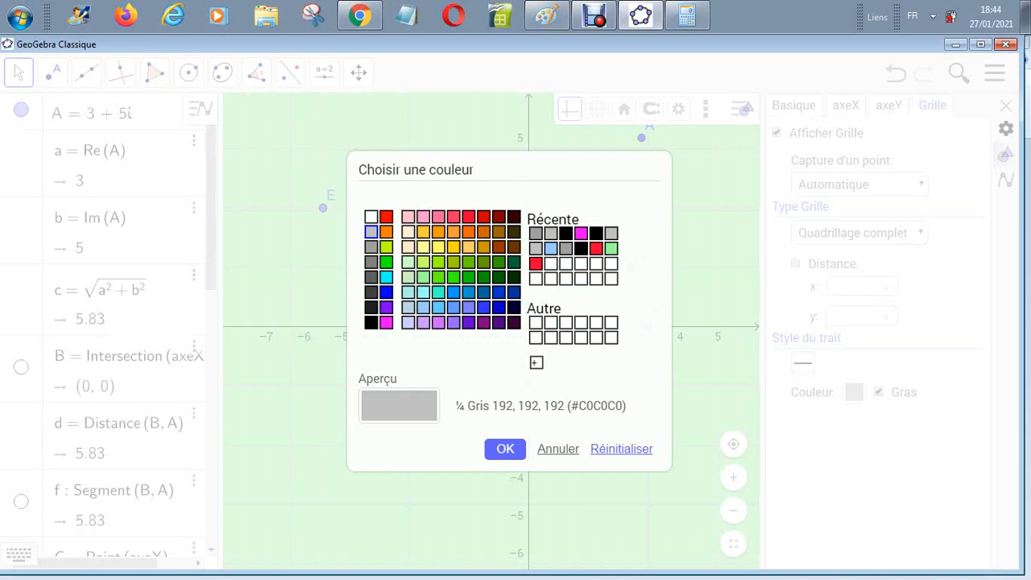
{"action": "left_click", "coordinate": [439, 247]}
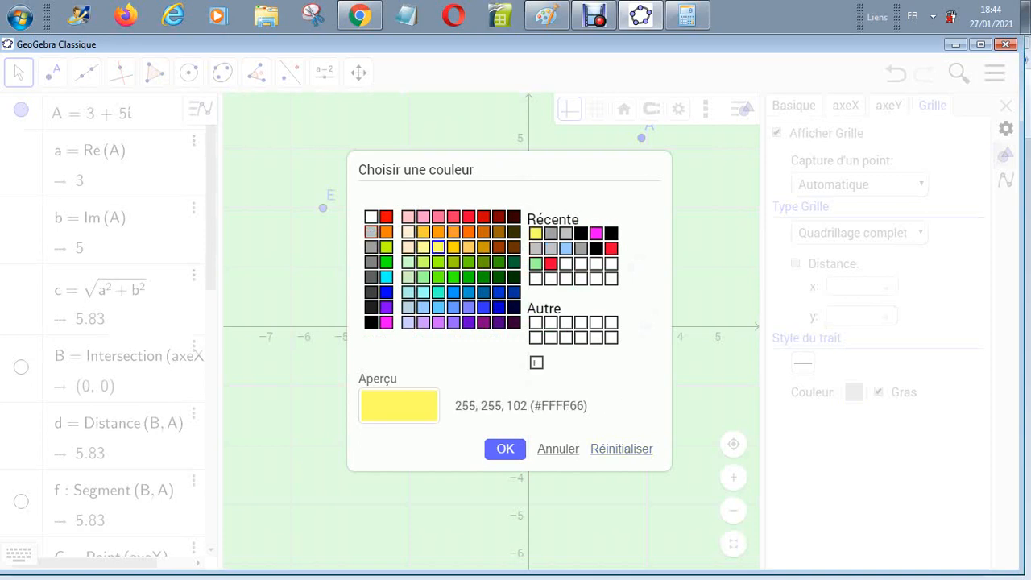
{"action": "left_click", "coordinate": [371, 232]}
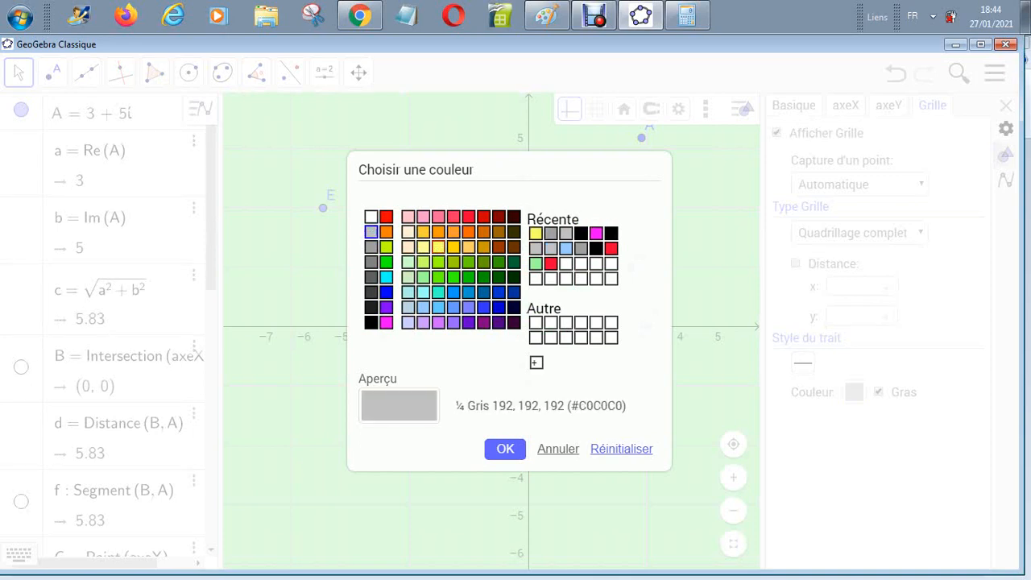
{"action": "left_click", "coordinate": [505, 448]}
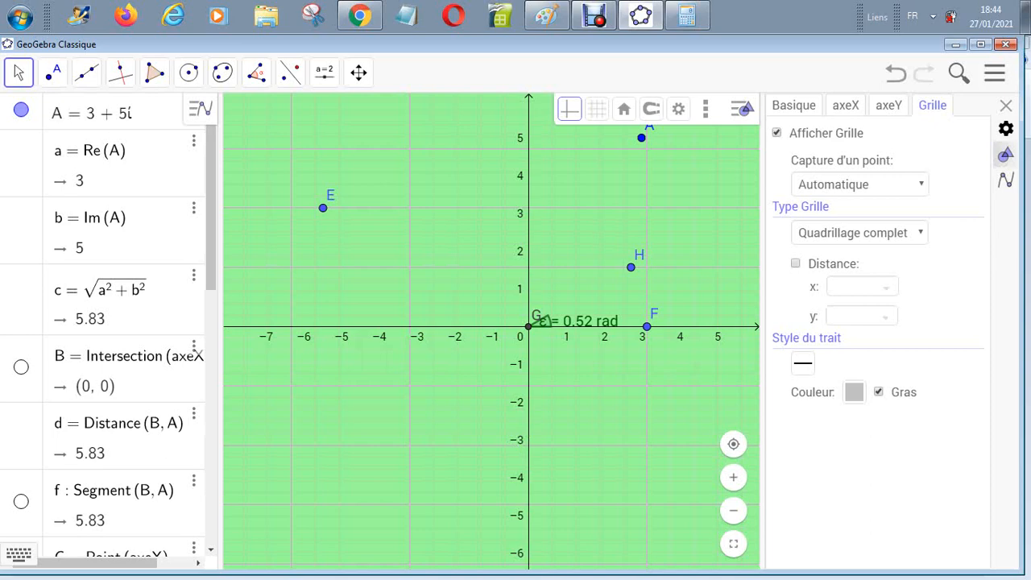
Switch the y-axis numbers off and on again to compare the display
{"action": "left_click", "coordinate": [889, 105]}
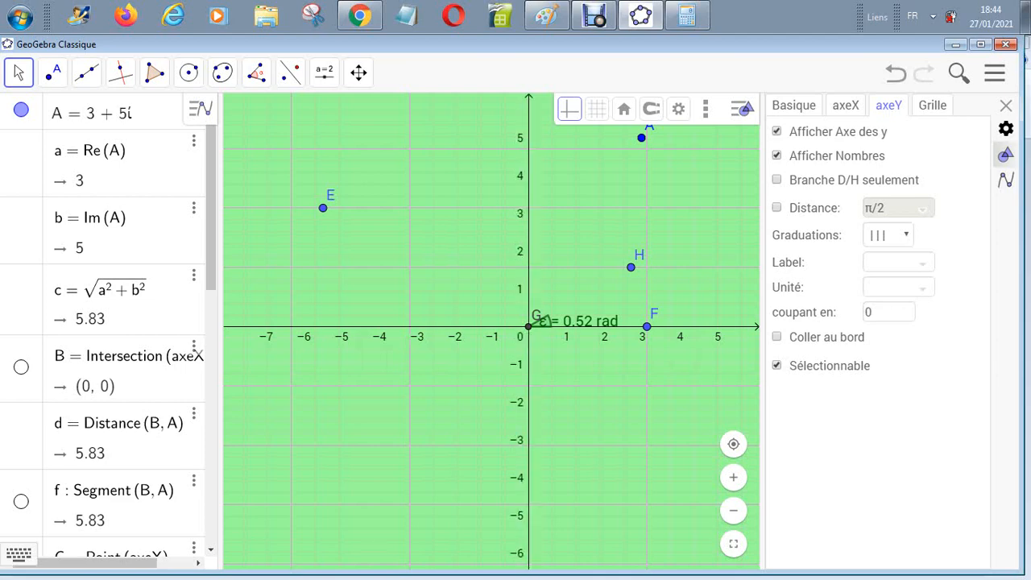
{"action": "left_click", "coordinate": [777, 156]}
{"action": "left_click", "coordinate": [777, 155]}
Set the graphics view's background colour to Blanc (#FFFFFF)
{"action": "left_click", "coordinate": [793, 106]}
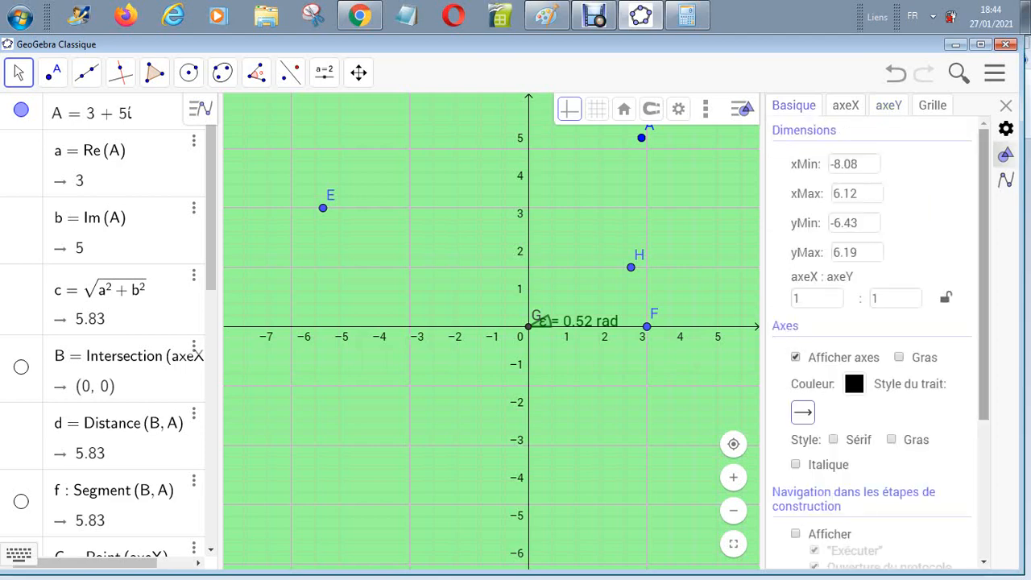
{"action": "scroll", "coordinate": [878, 347], "scroll_direction": "down", "scroll_amount": 1}
{"action": "left_click_drag", "start_coordinate": [984, 309], "coordinate": [984, 413]}
{"action": "left_click", "coordinate": [928, 413]}
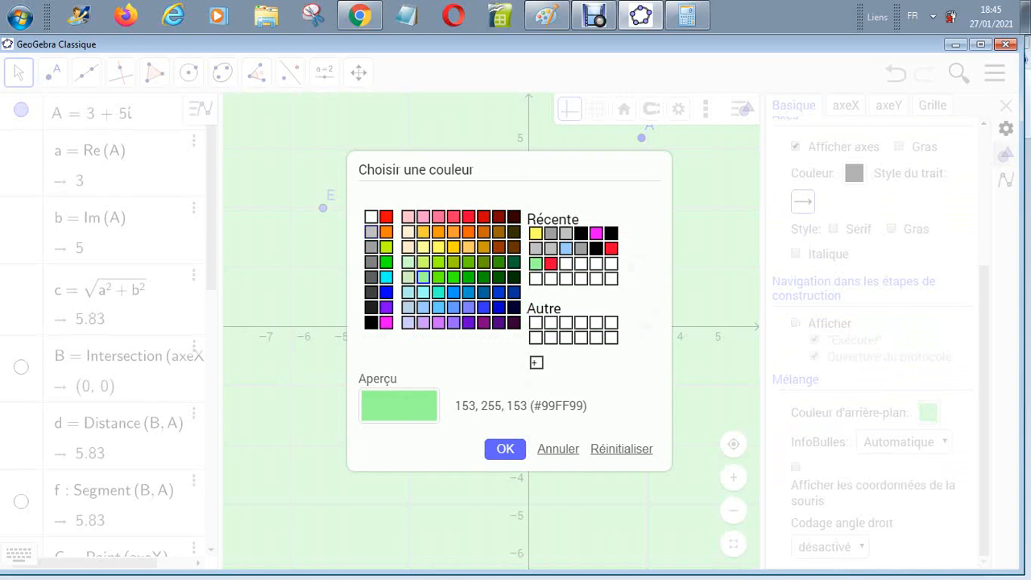
{"action": "left_click", "coordinate": [370, 217]}
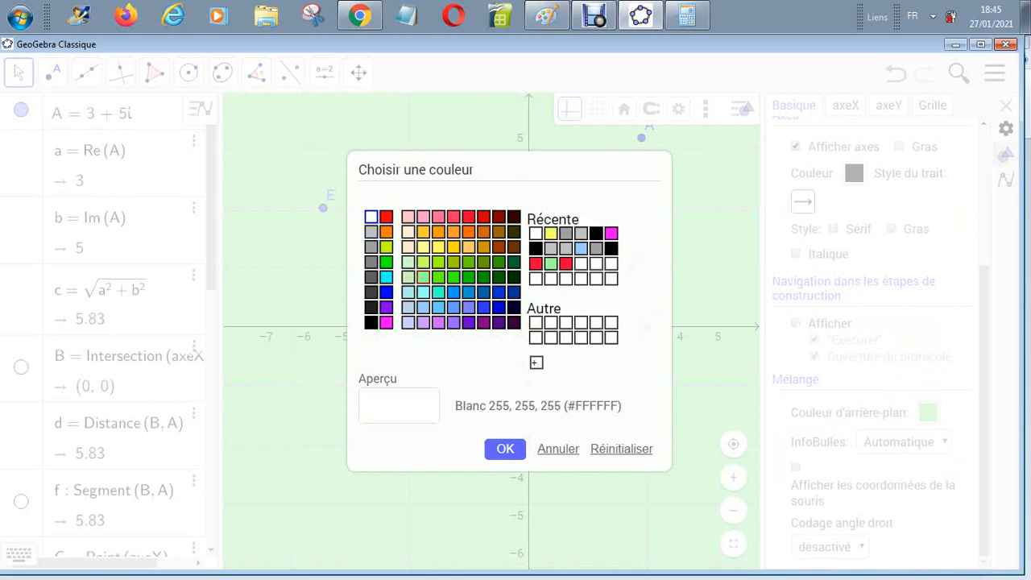
{"action": "left_click", "coordinate": [505, 448]}
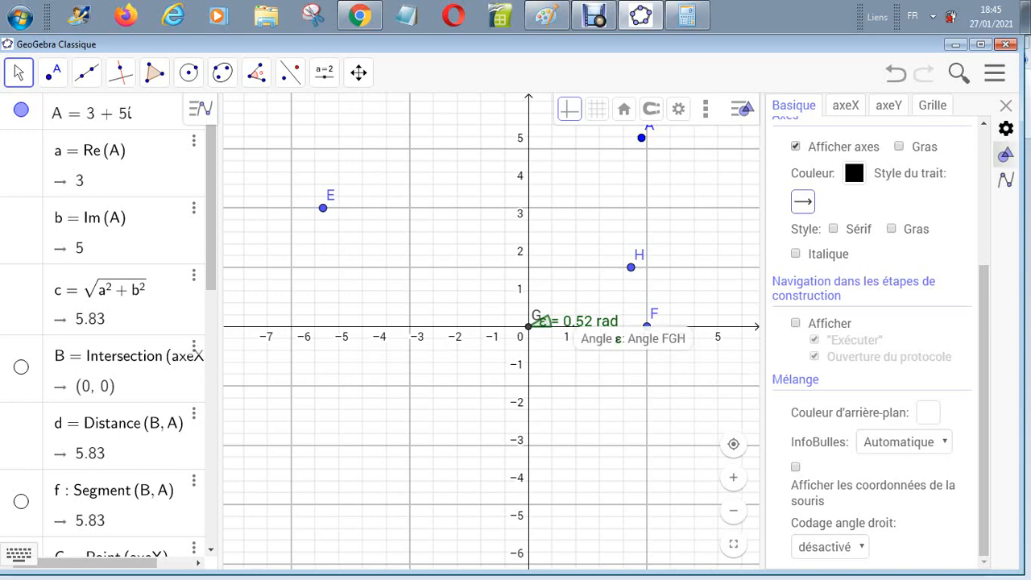
Hide points A, E, F, G and H and the angle ε from the graphics view
{"action": "left_click", "coordinate": [21, 109]}
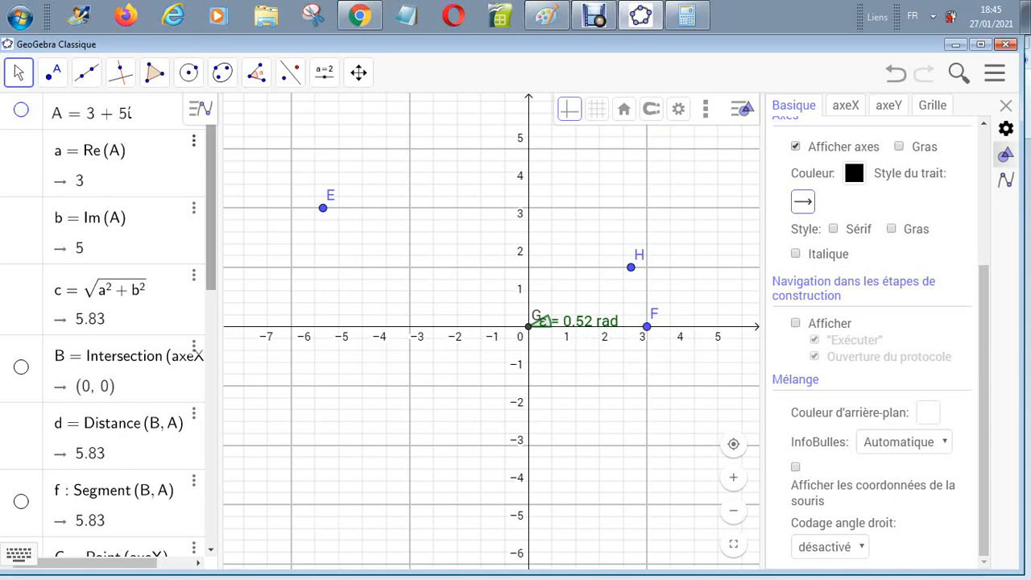
{"action": "scroll", "coordinate": [105, 323], "scroll_direction": "down", "scroll_amount": 10}
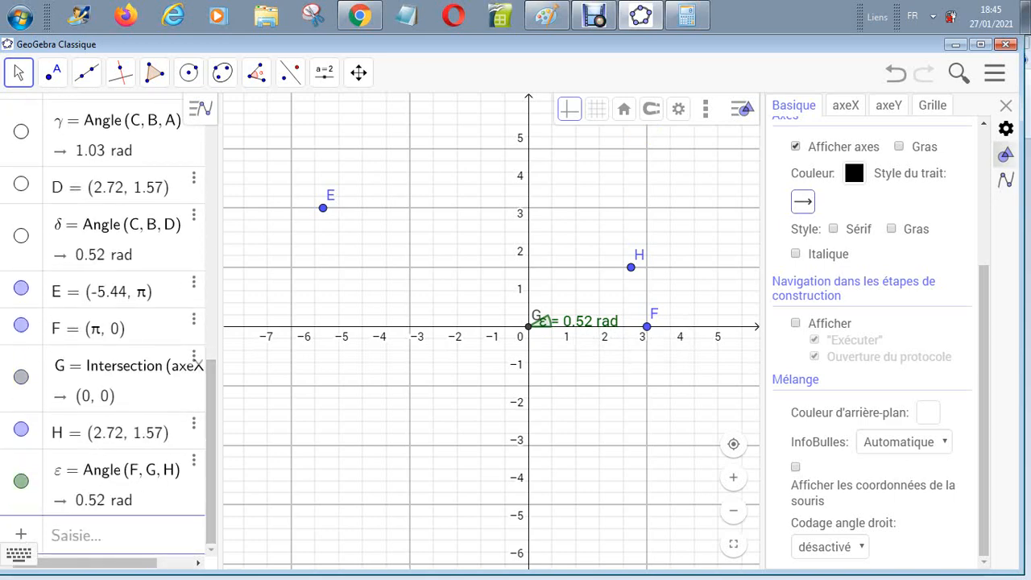
{"action": "left_click", "coordinate": [21, 287]}
{"action": "left_click", "coordinate": [21, 325]}
{"action": "left_click", "coordinate": [21, 363]}
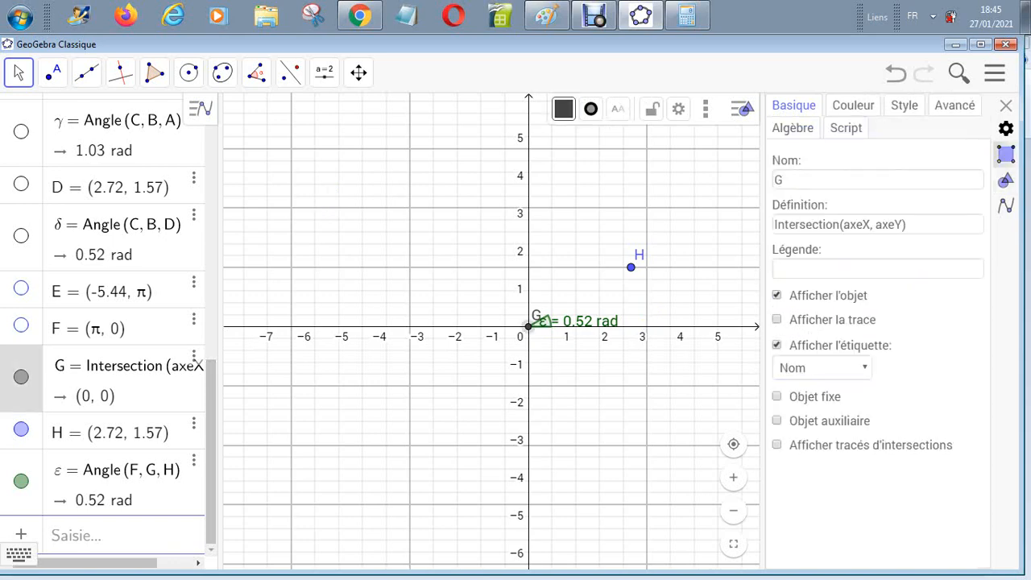
{"action": "left_click", "coordinate": [21, 377]}
{"action": "left_click", "coordinate": [21, 429]}
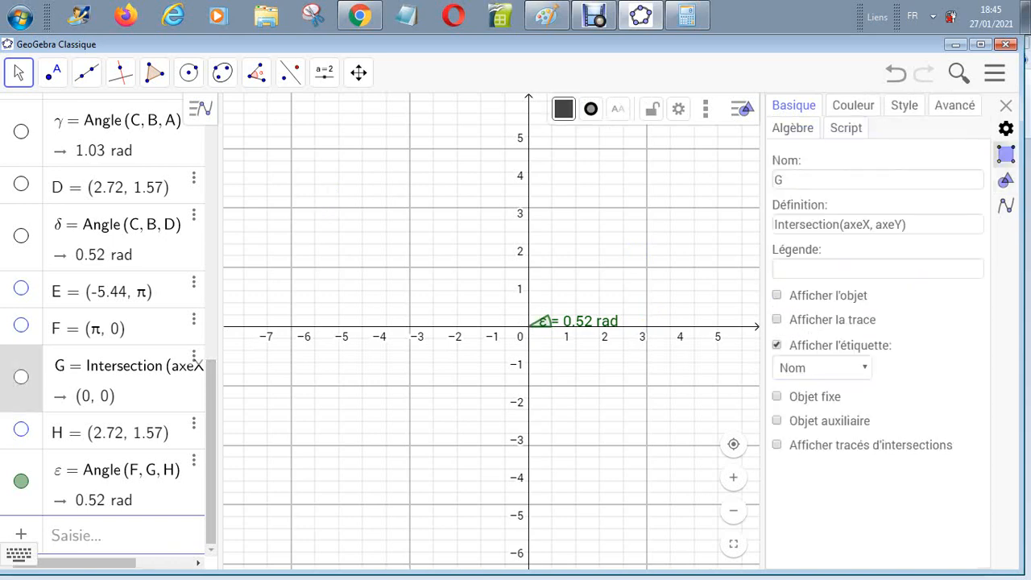
{"action": "left_click", "coordinate": [21, 481]}
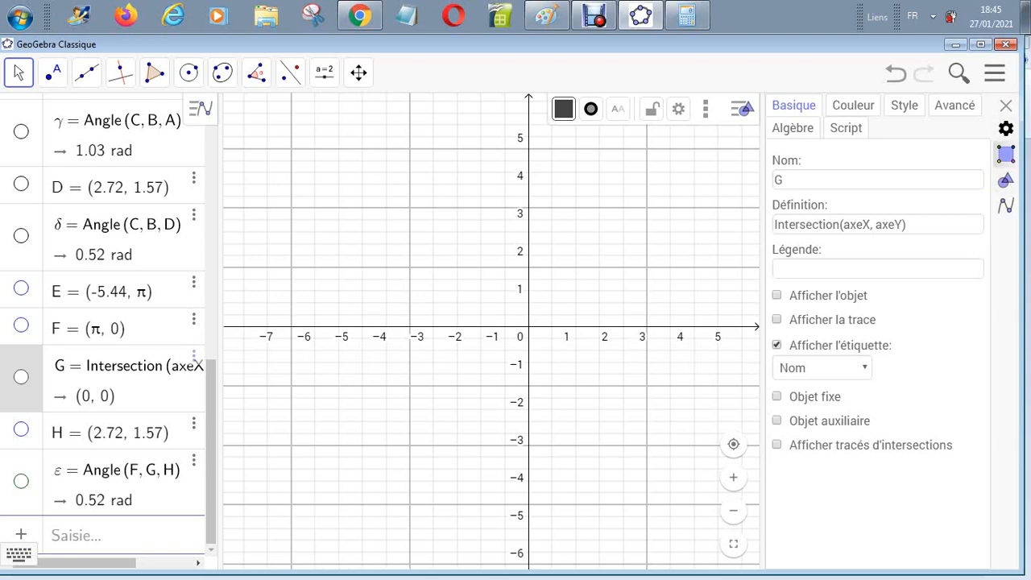
View the advanced, style, colour and basic properties of point G and the global settings
{"action": "left_click", "coordinate": [955, 105]}
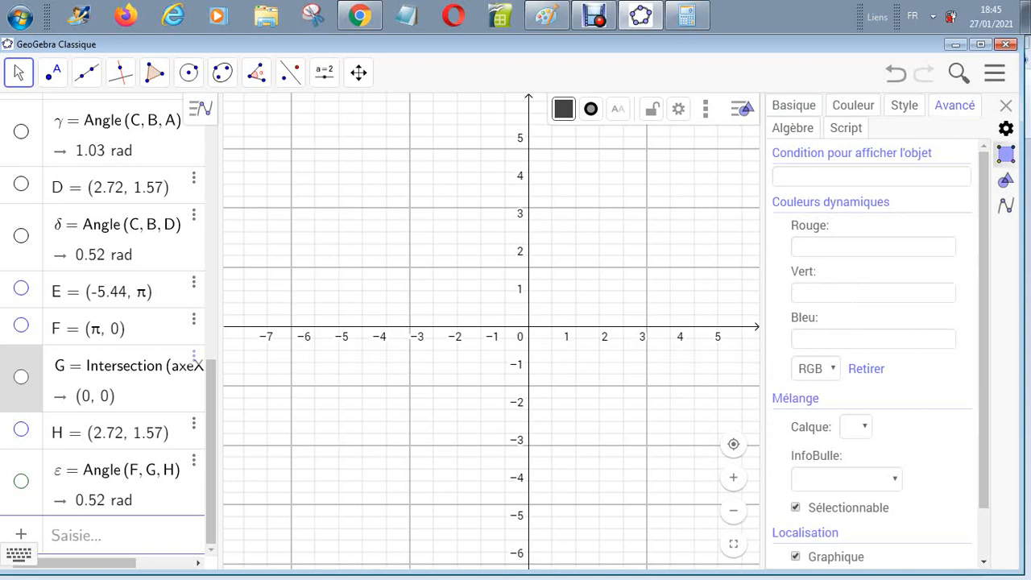
{"action": "left_click", "coordinate": [904, 105]}
{"action": "left_click", "coordinate": [854, 105]}
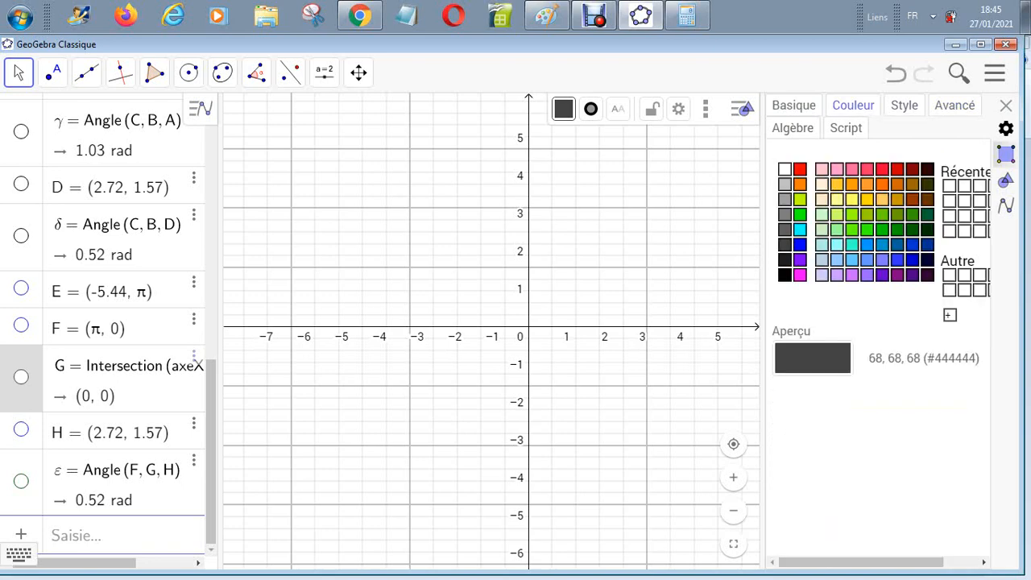
{"action": "left_click", "coordinate": [794, 106]}
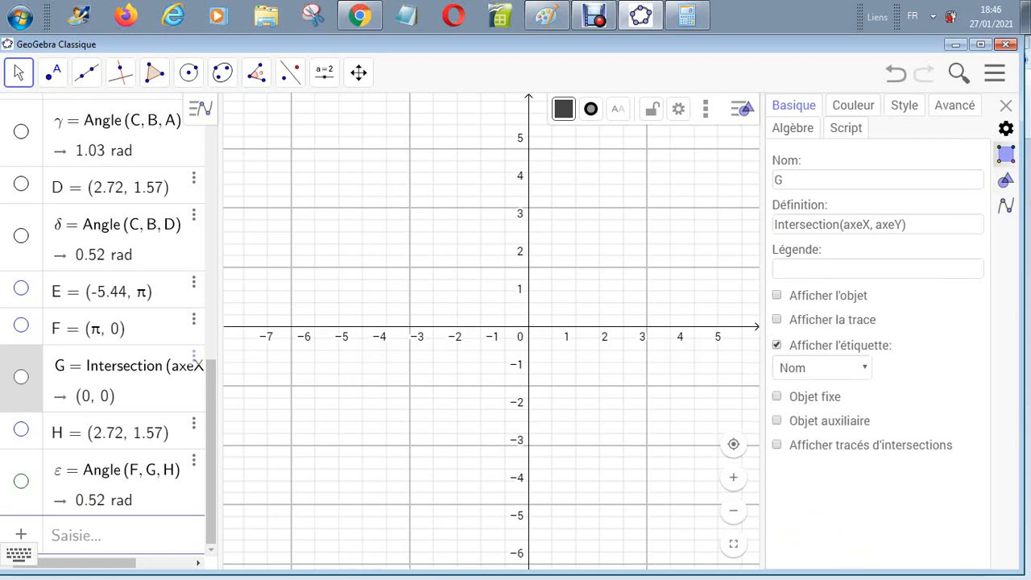
{"action": "left_click", "coordinate": [1007, 129]}
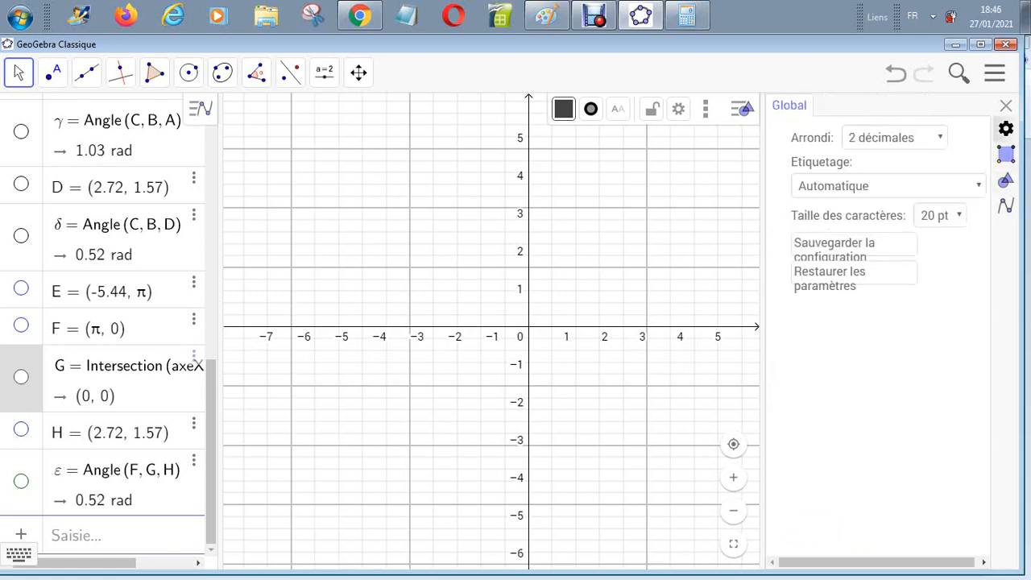
Set the algebra view's angle unit to Degré in the settings and deselect point G
{"action": "left_click", "coordinate": [1006, 205]}
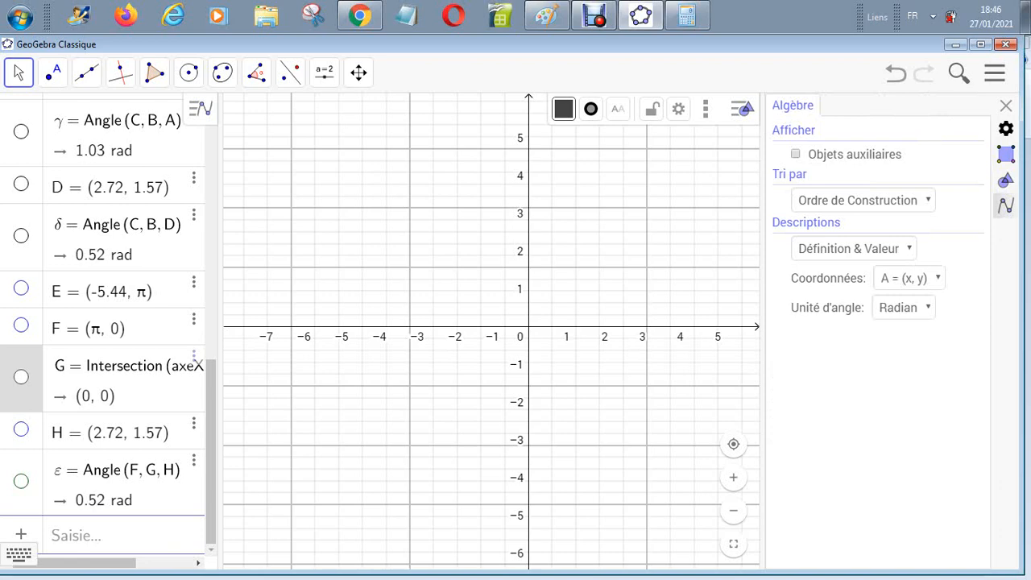
{"action": "left_click", "coordinate": [904, 307]}
{"action": "left_click", "coordinate": [895, 329]}
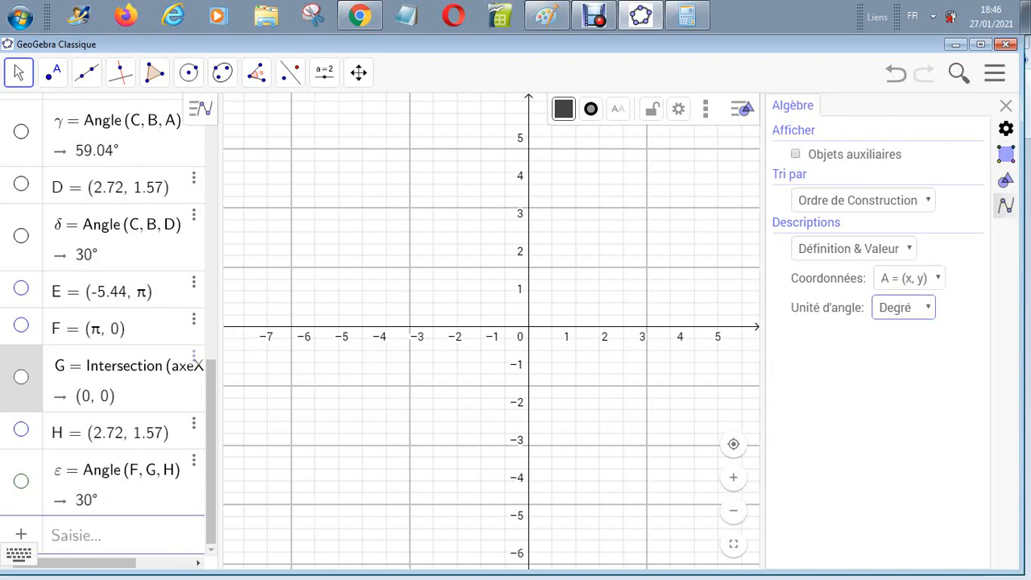
{"action": "left_click", "coordinate": [645, 387]}
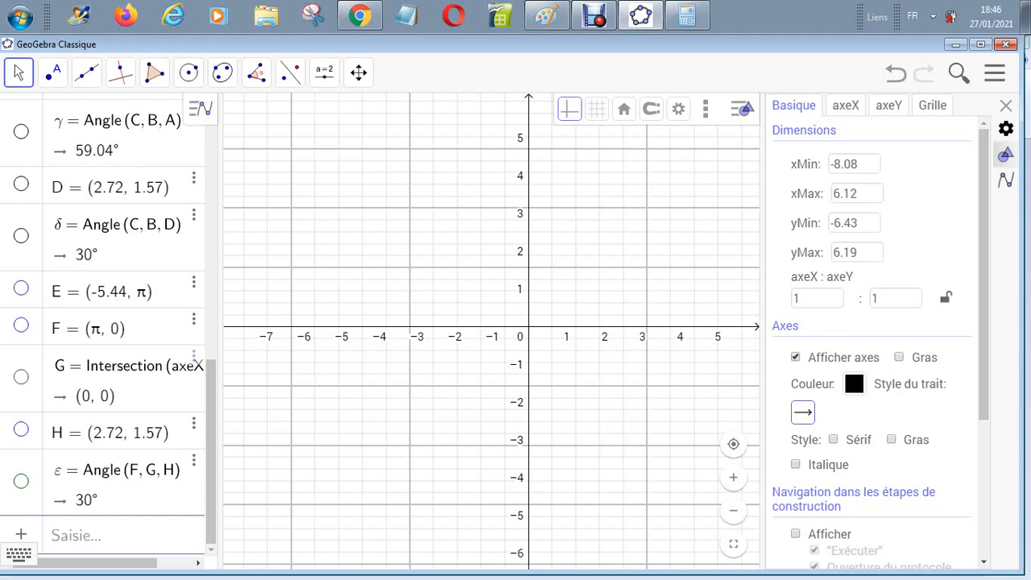
{"action": "scroll", "coordinate": [878, 338], "scroll_direction": "down", "scroll_amount": 2}
{"action": "scroll", "coordinate": [874, 338], "scroll_direction": "down", "scroll_amount": 2}
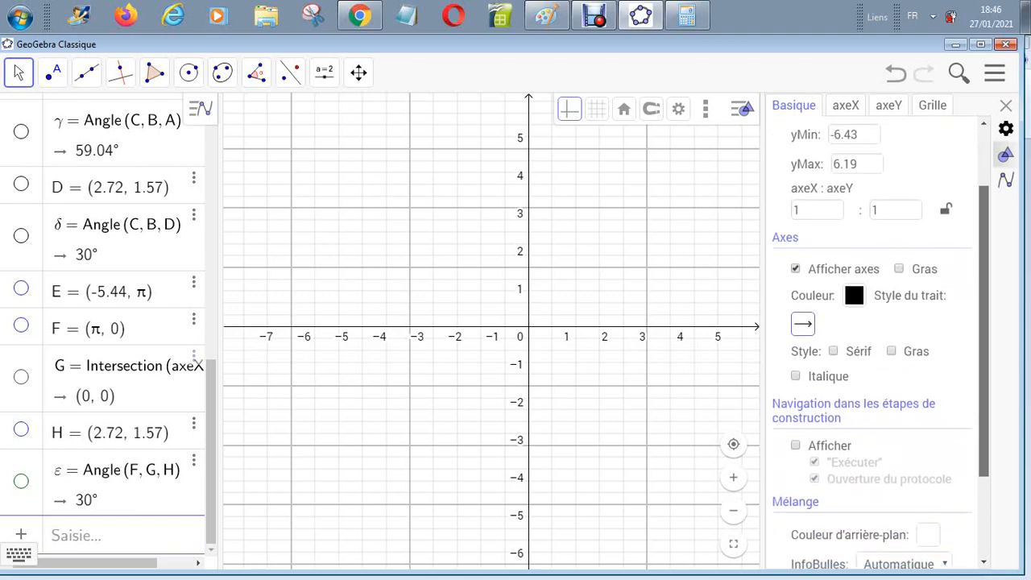
{"action": "scroll", "coordinate": [875, 338], "scroll_direction": "up", "scroll_amount": 2}
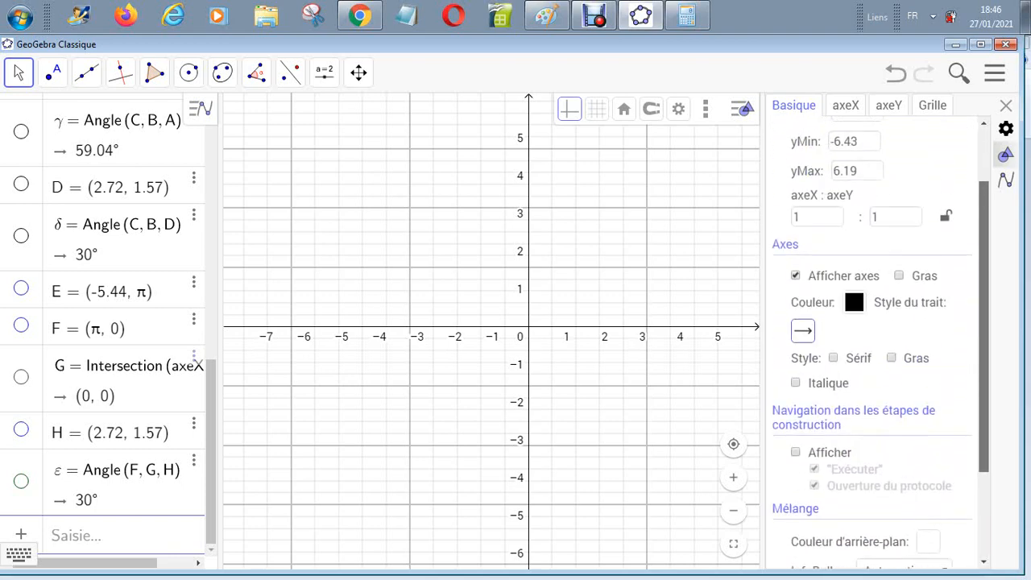
{"action": "scroll", "coordinate": [874, 338], "scroll_direction": "up", "scroll_amount": 1}
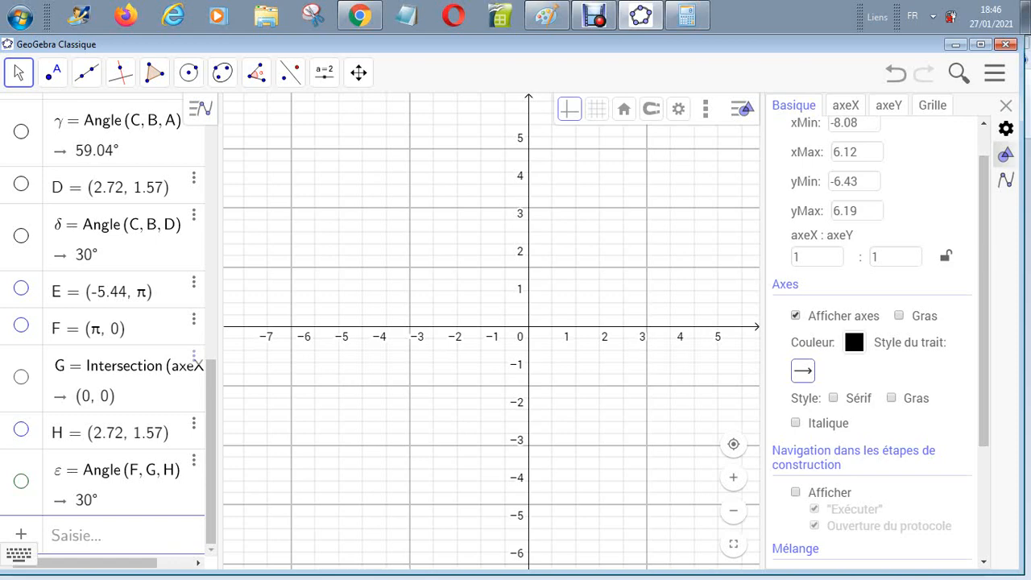
Show angle ε and points H and G in the graphics view
{"action": "left_click", "coordinate": [21, 481]}
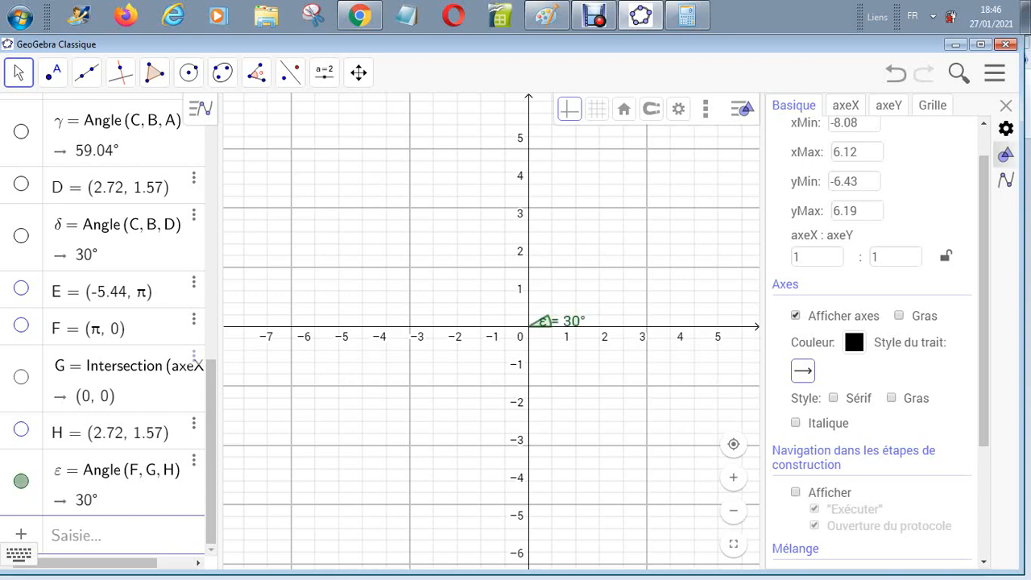
{"action": "left_click", "coordinate": [20, 429]}
{"action": "left_click", "coordinate": [21, 377]}
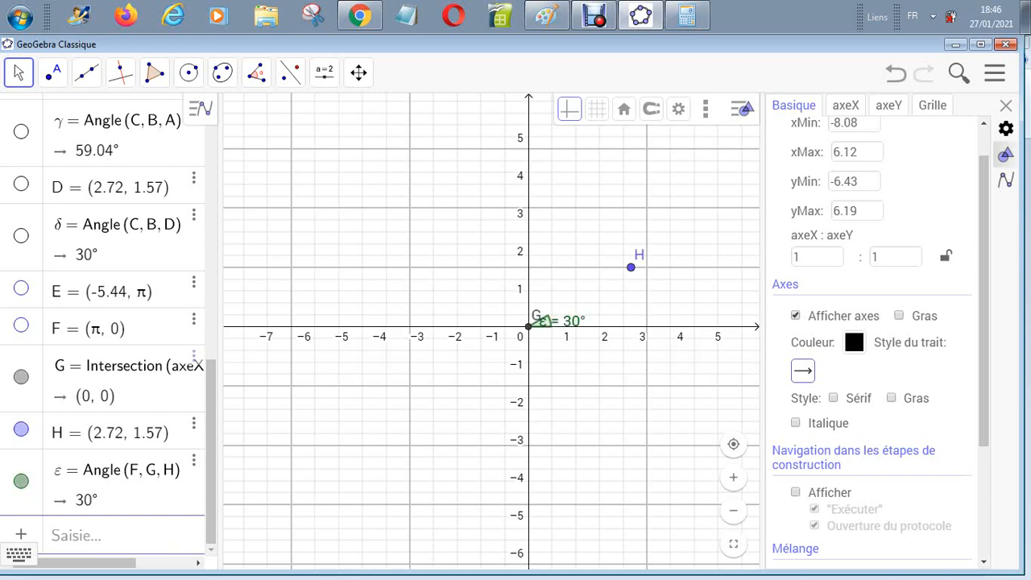
Delete angle ε and the points H, G, F and E from the algebra list
{"action": "left_click", "coordinate": [193, 465]}
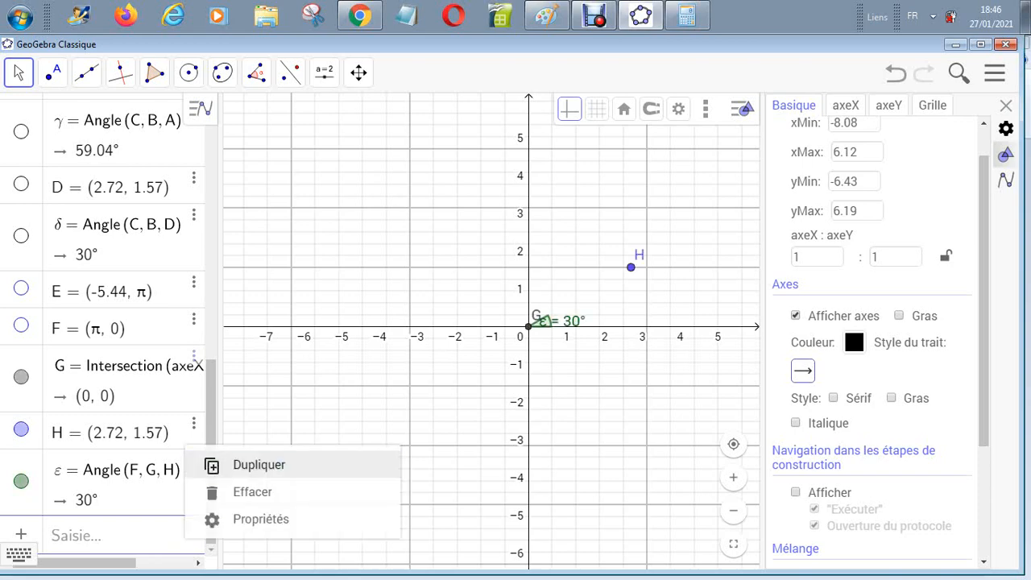
{"action": "left_click", "coordinate": [252, 491]}
{"action": "left_click", "coordinate": [193, 491]}
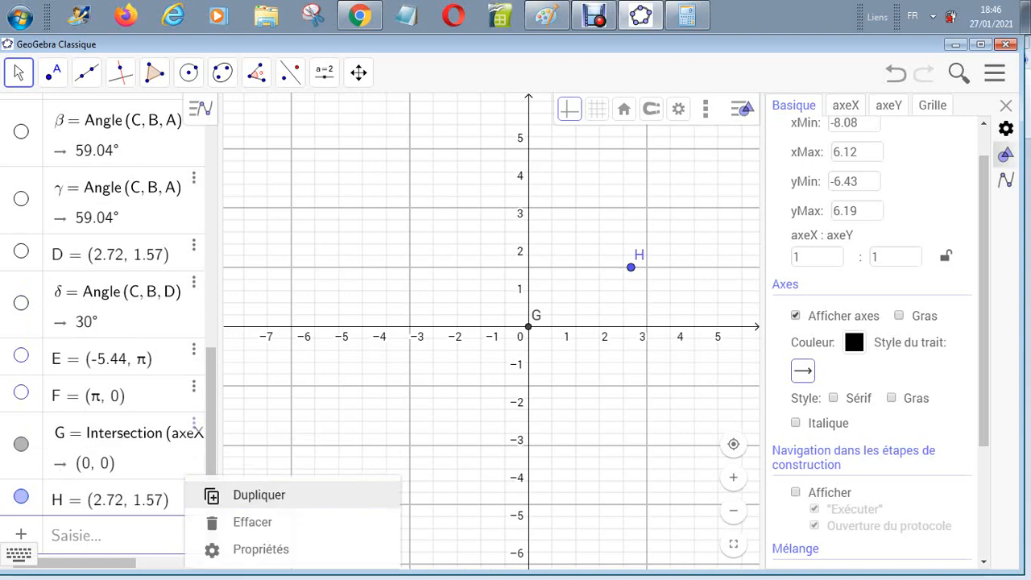
{"action": "left_click", "coordinate": [253, 521]}
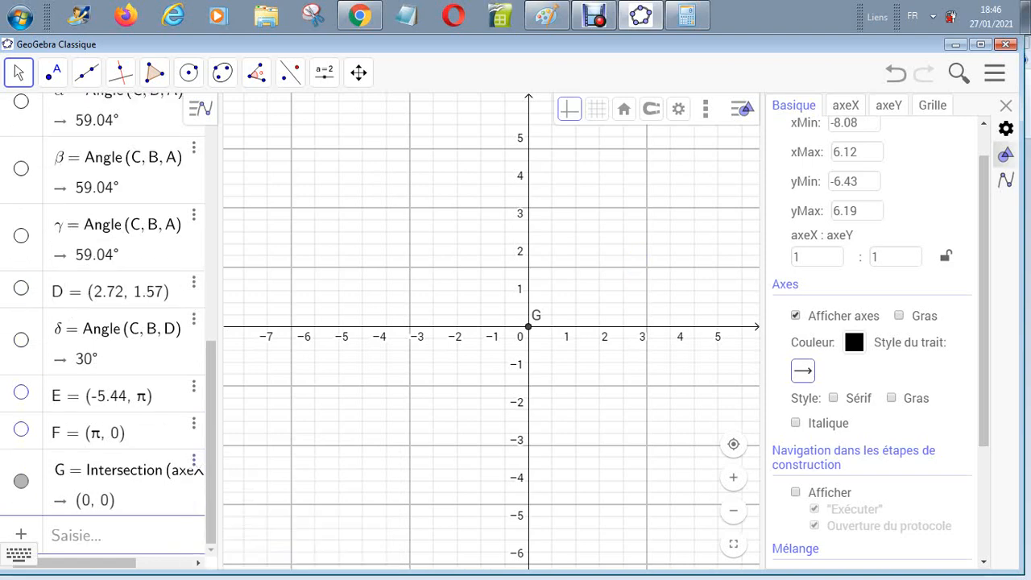
{"action": "left_click", "coordinate": [193, 464]}
{"action": "left_click", "coordinate": [253, 491]}
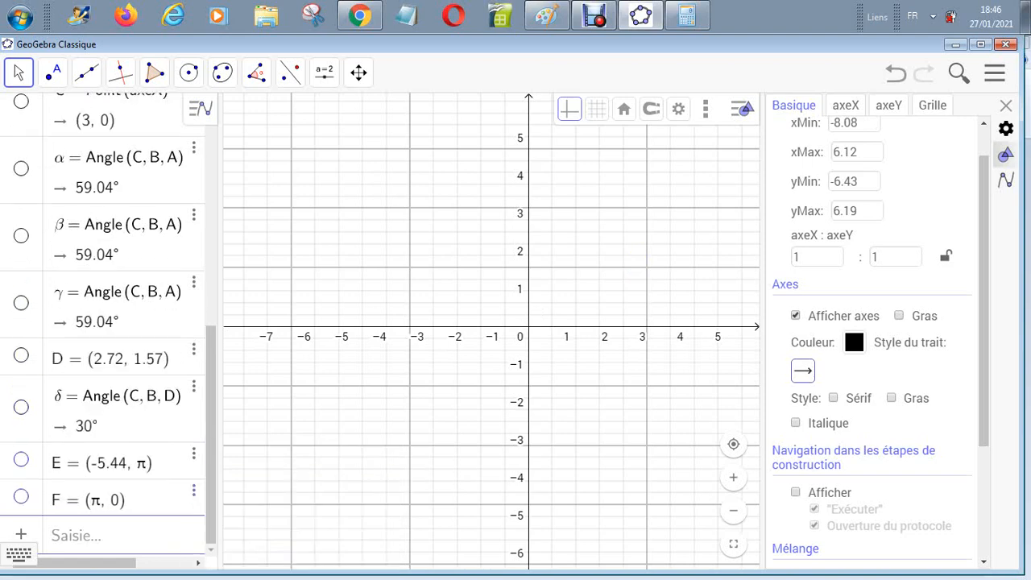
{"action": "left_click", "coordinate": [193, 490]}
{"action": "left_click", "coordinate": [253, 521]}
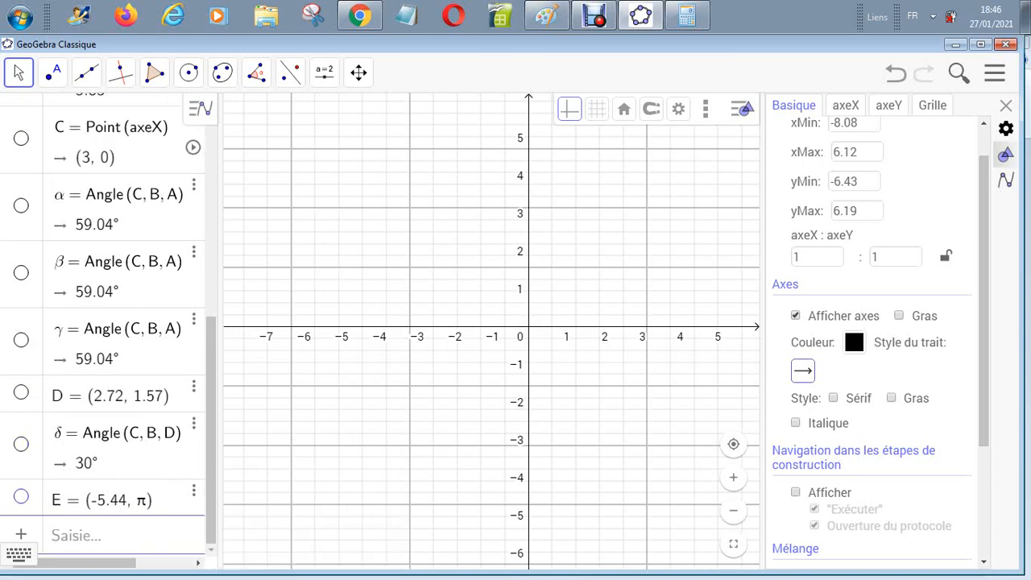
{"action": "left_click", "coordinate": [193, 490]}
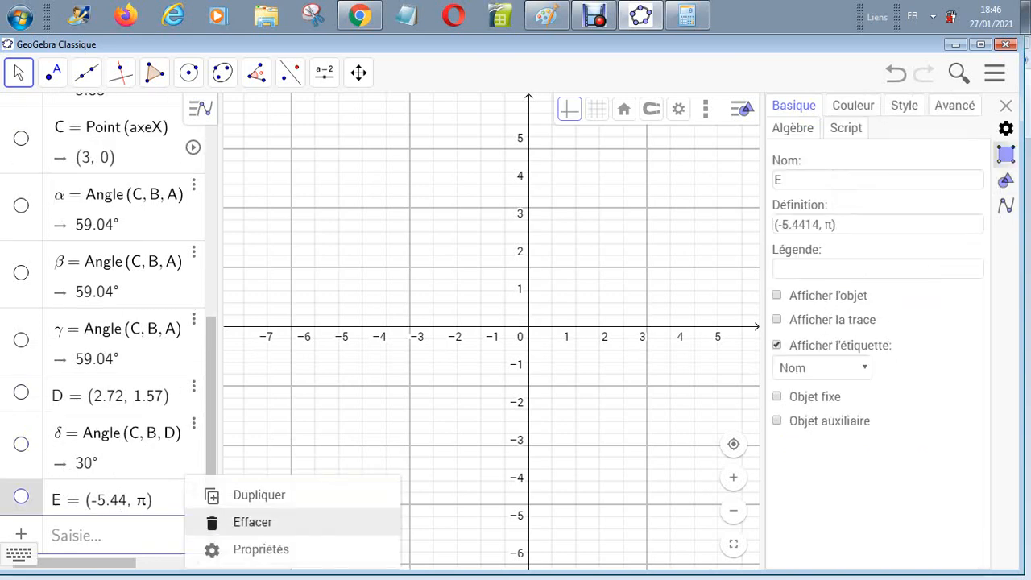
{"action": "left_click", "coordinate": [252, 522]}
Delete the angles δ, γ, β and α from the algebra list
{"action": "left_click", "coordinate": [193, 457]}
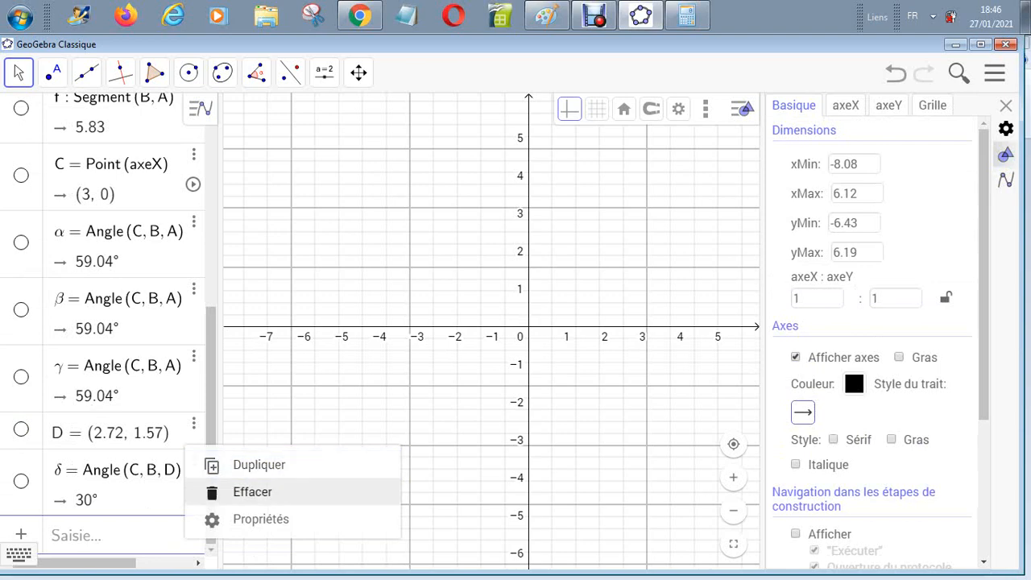
{"action": "left_click", "coordinate": [252, 491]}
{"action": "left_click", "coordinate": [194, 423]}
{"action": "left_click", "coordinate": [252, 455]}
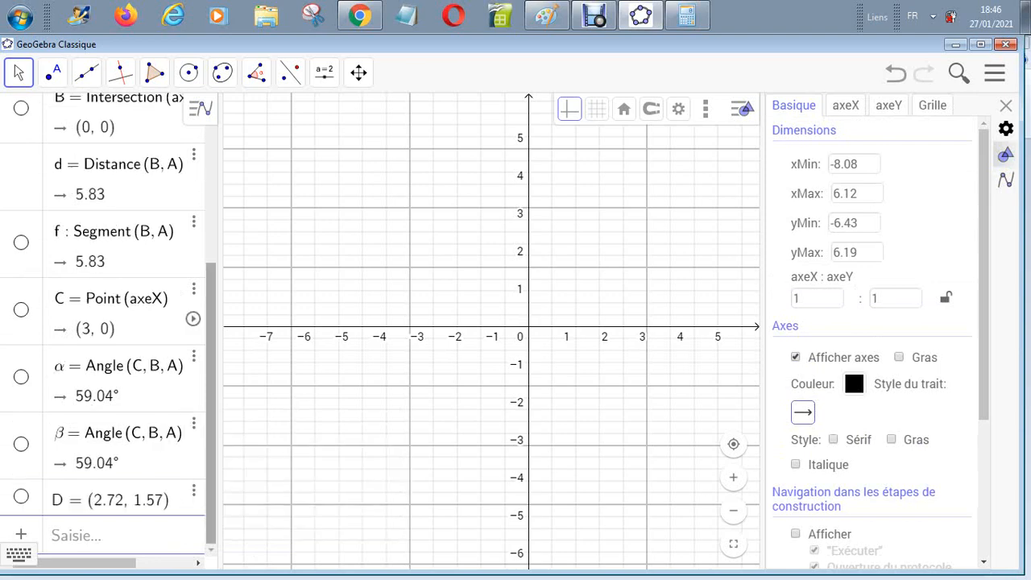
{"action": "left_click", "coordinate": [193, 423]}
{"action": "left_click", "coordinate": [253, 455]}
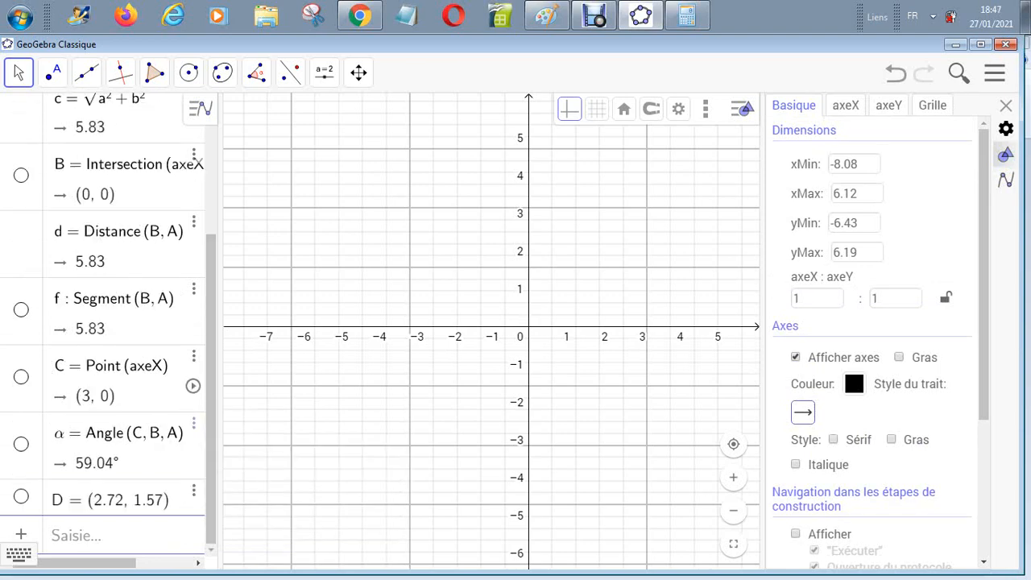
{"action": "left_click", "coordinate": [193, 422]}
{"action": "left_click", "coordinate": [252, 454]}
Delete points D and C, segment f, distance d and intersection point B from the algebra list
{"action": "left_click", "coordinate": [193, 489]}
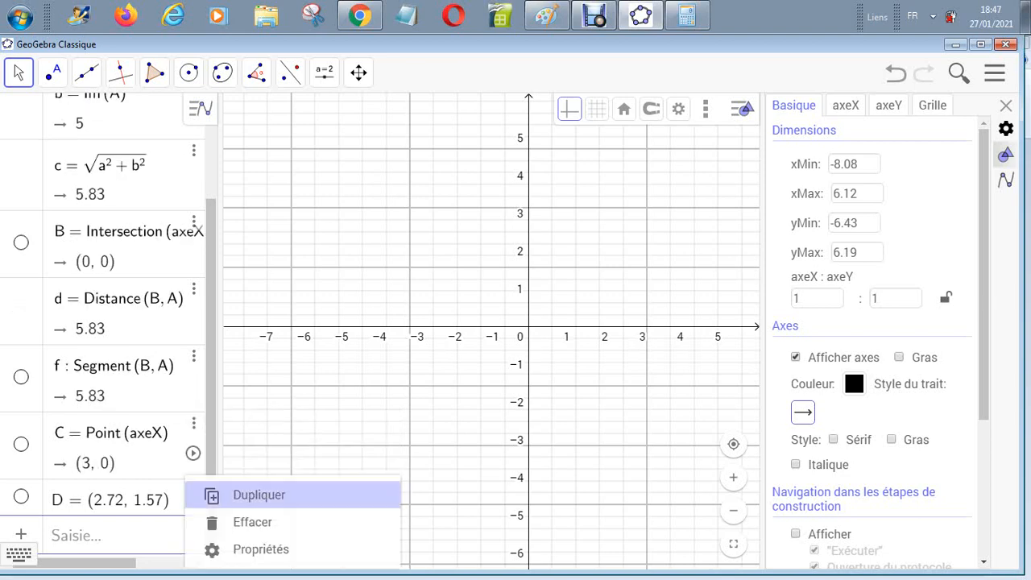
{"action": "left_click", "coordinate": [253, 522]}
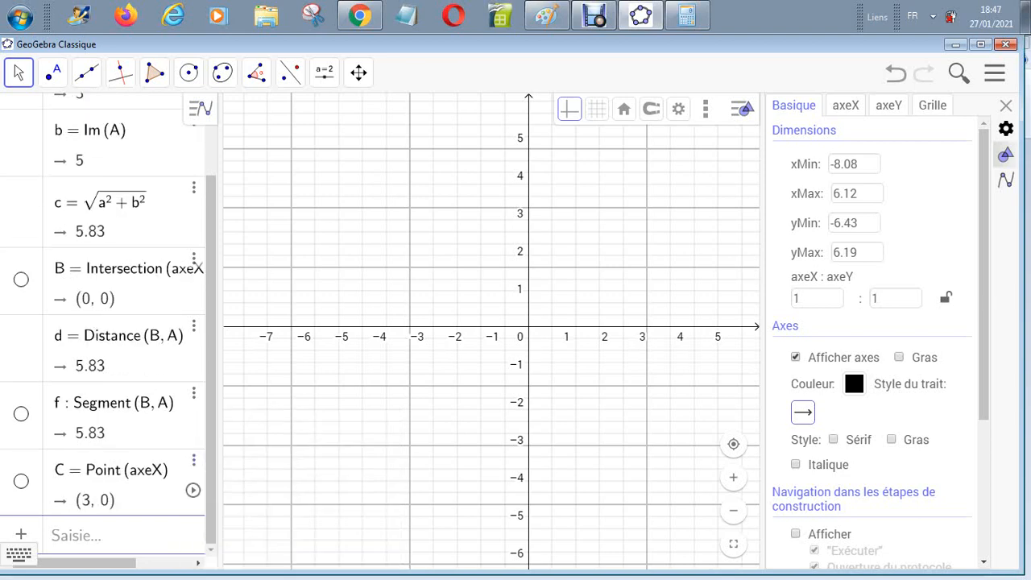
{"action": "left_click", "coordinate": [193, 460]}
{"action": "left_click", "coordinate": [253, 490]}
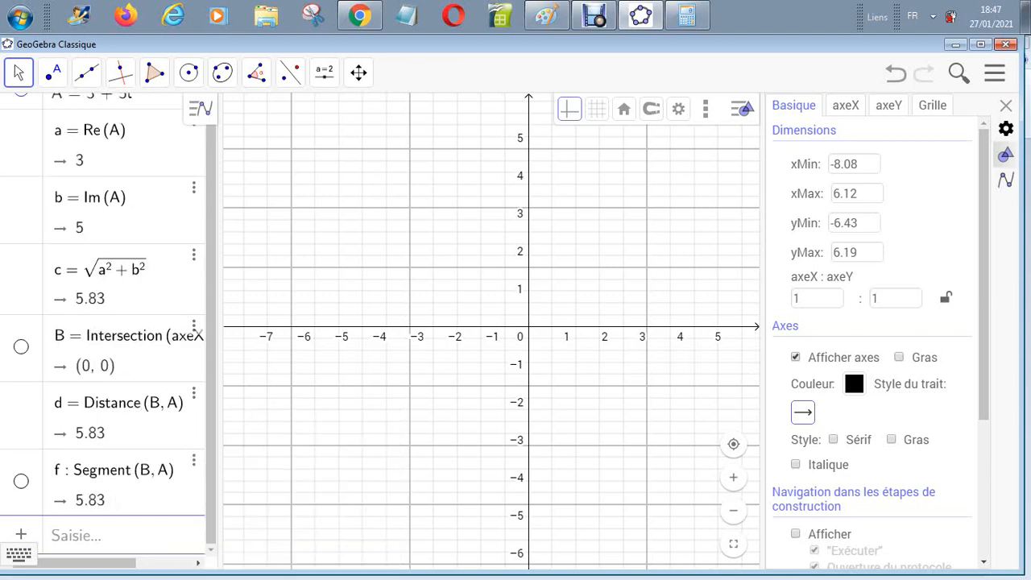
{"action": "left_click", "coordinate": [193, 460]}
{"action": "left_click", "coordinate": [252, 490]}
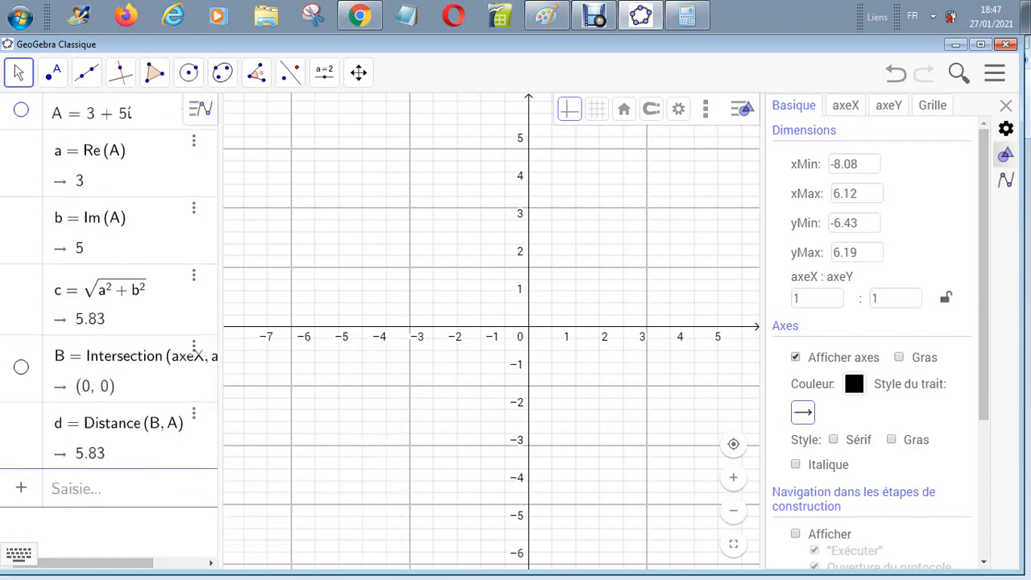
{"action": "left_click", "coordinate": [194, 414]}
{"action": "left_click", "coordinate": [252, 444]}
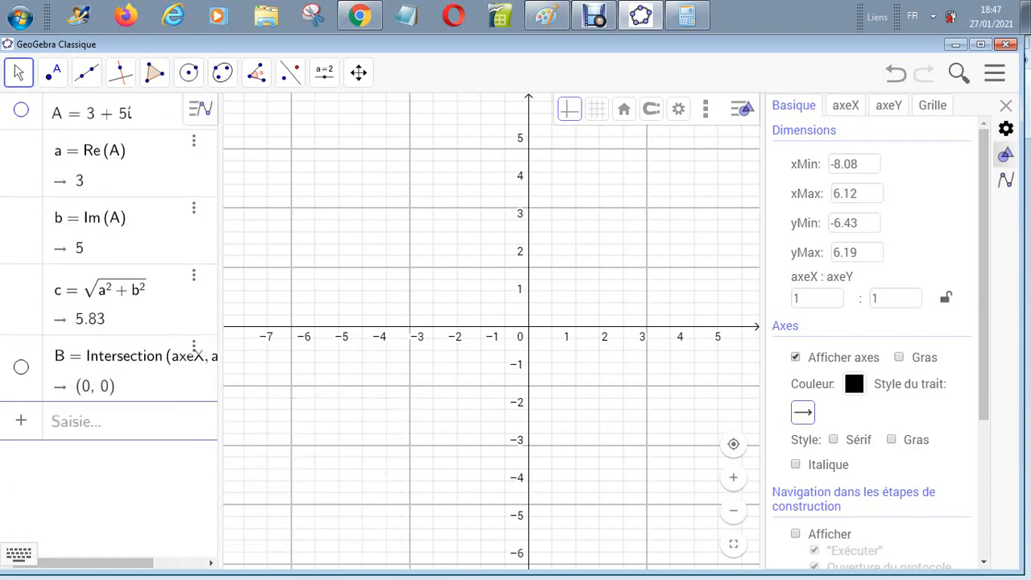
{"action": "left_click", "coordinate": [193, 346]}
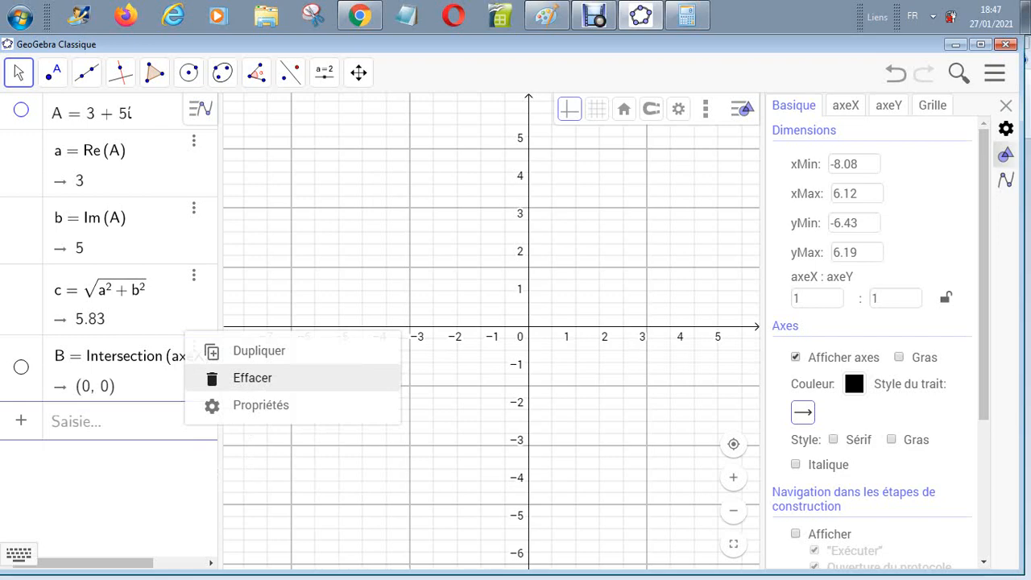
{"action": "left_click", "coordinate": [252, 378]}
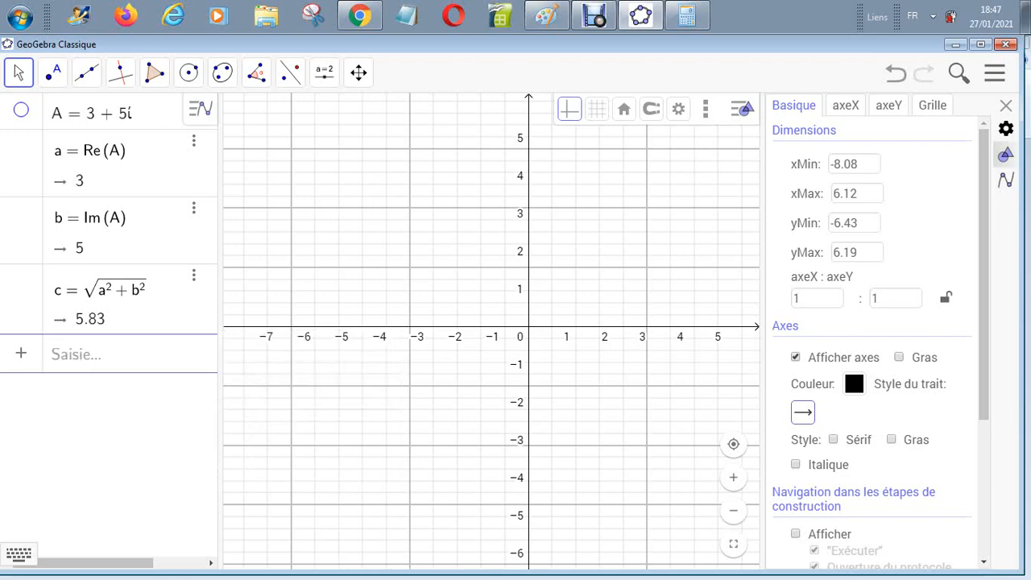
Show point A in the graphics view and enter the expression arctan(b/a) as a new algebra entry
{"action": "left_click", "coordinate": [54, 356]}
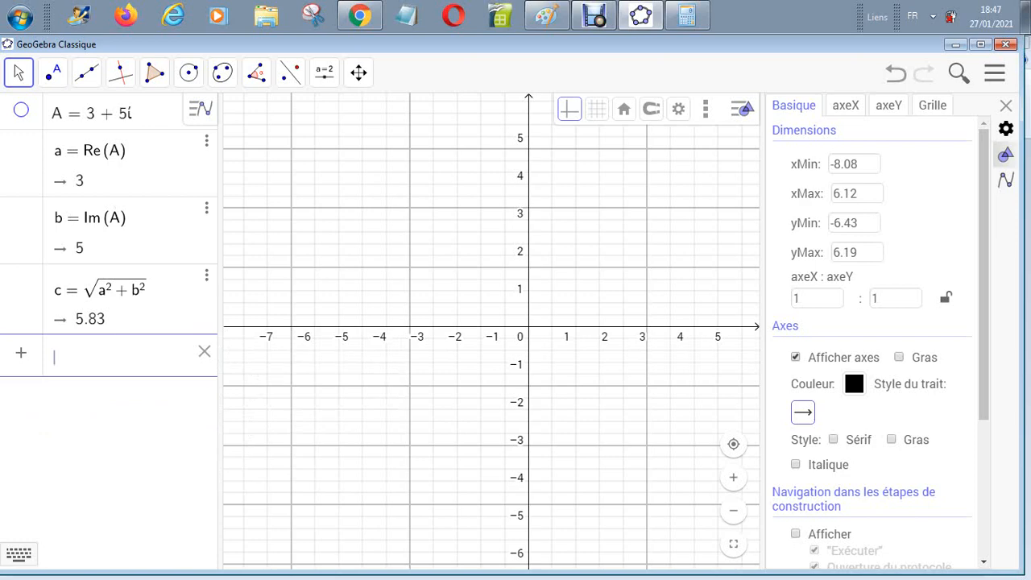
{"action": "left_click", "coordinate": [21, 109]}
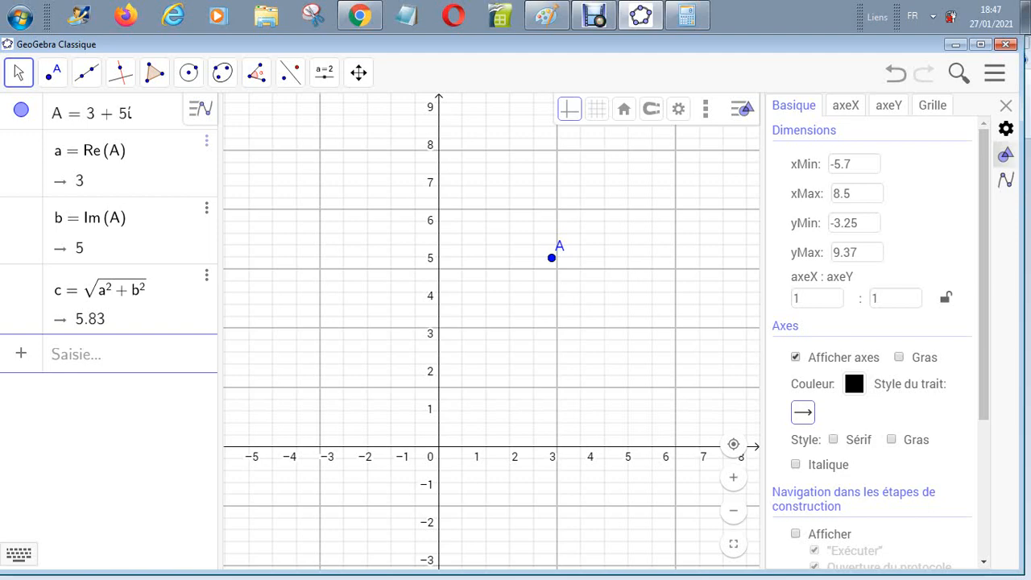
{"action": "left_click", "coordinate": [129, 355]}
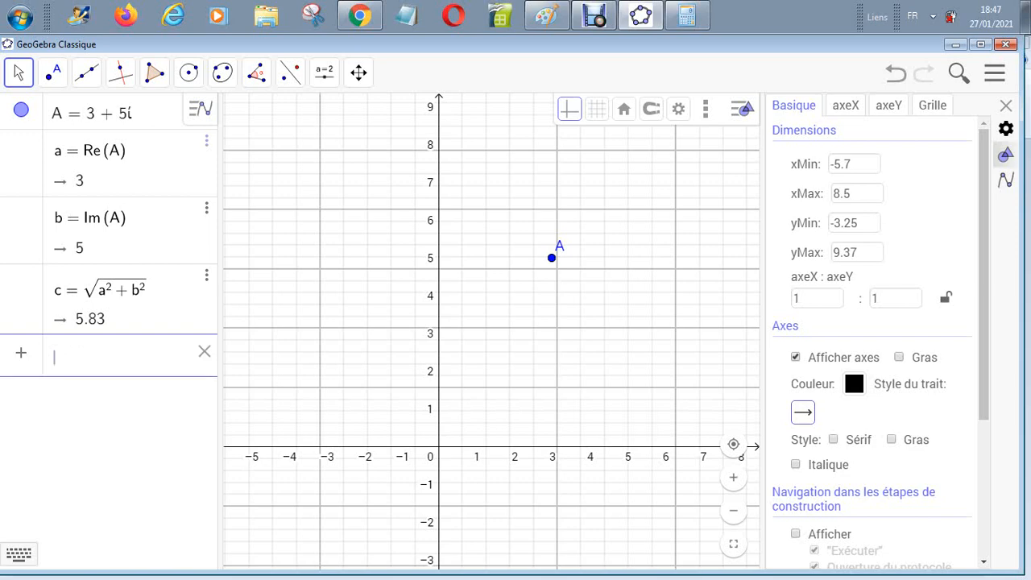
{"action": "type", "text": "arct"}
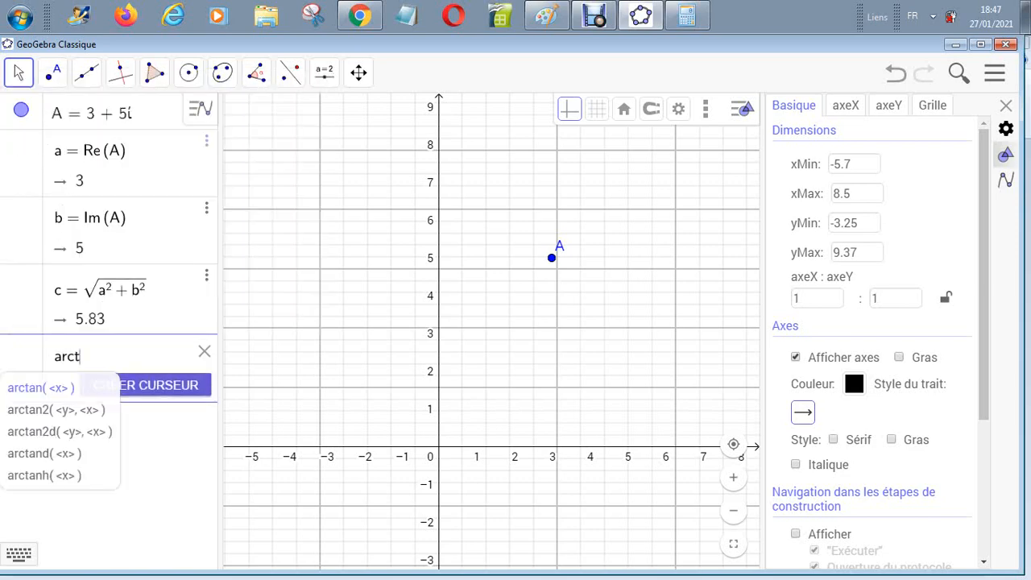
{"action": "type", "text": "an ("}
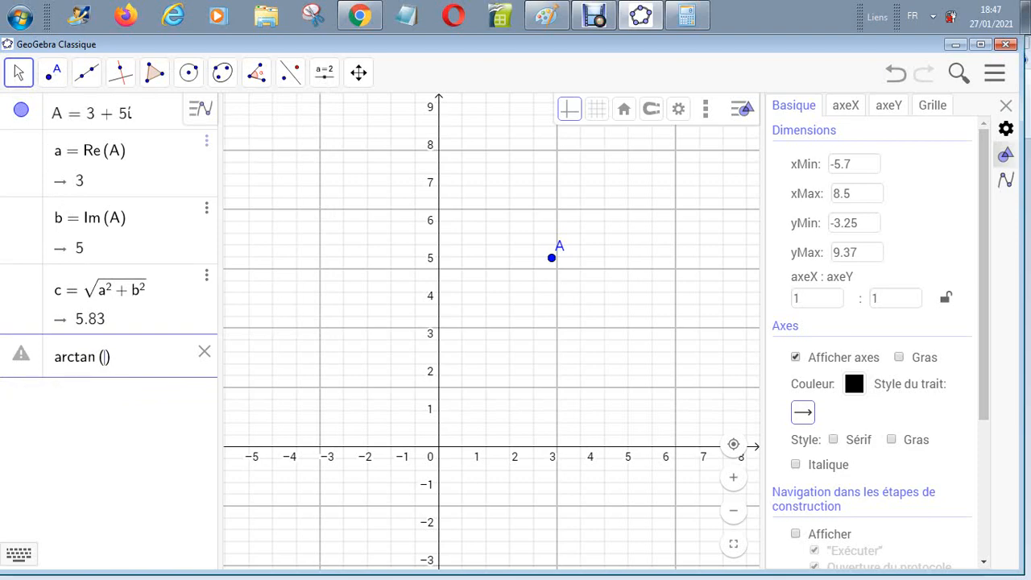
{"action": "type", "text": "b/"}
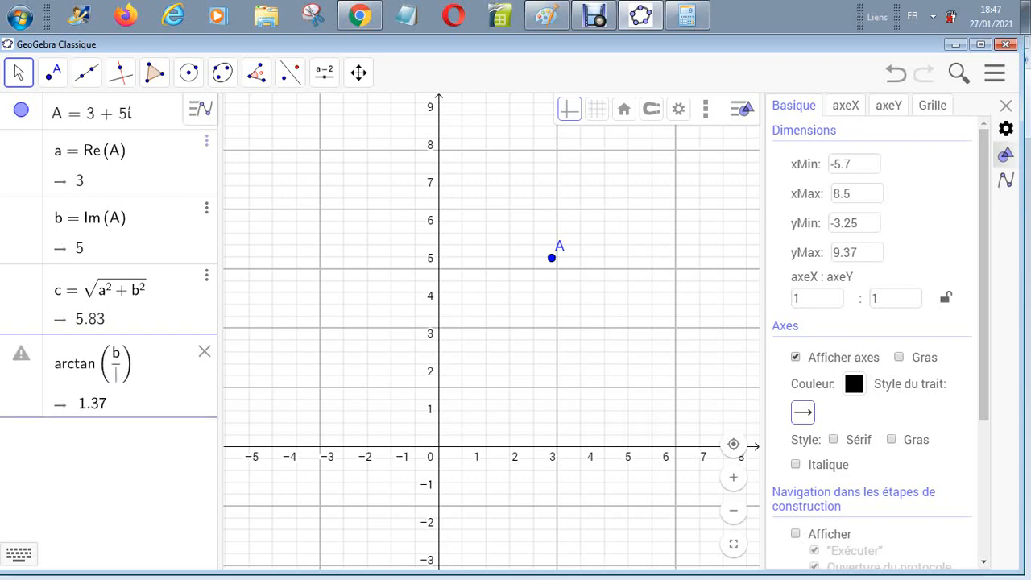
{"action": "type", "text": "a"}
{"action": "key", "text": "Return"}
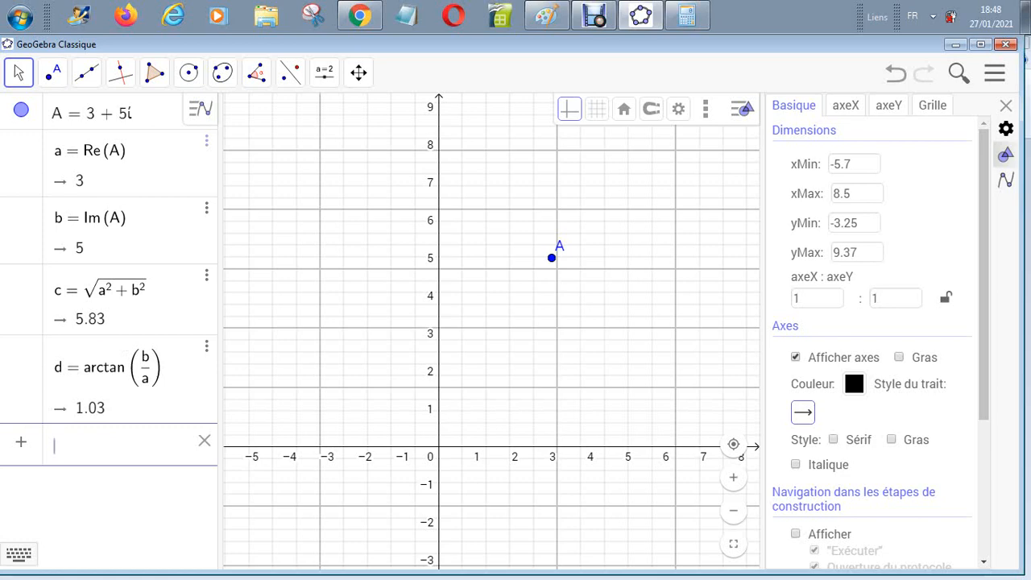
Place a point at the origin (0, 0) and another on the x-axis at (π, 0)
{"action": "left_click", "coordinate": [53, 73]}
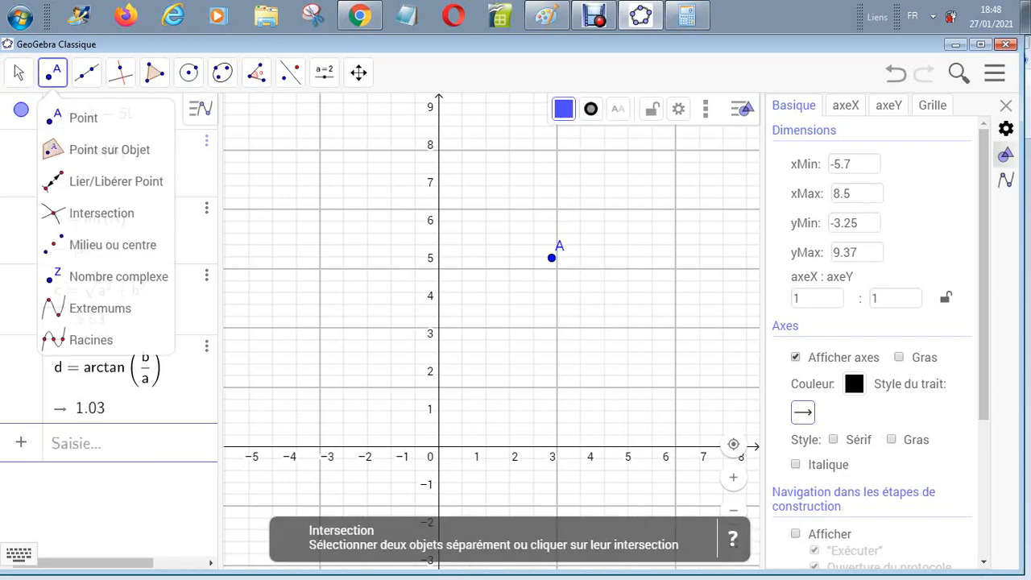
{"action": "left_click", "coordinate": [438, 446]}
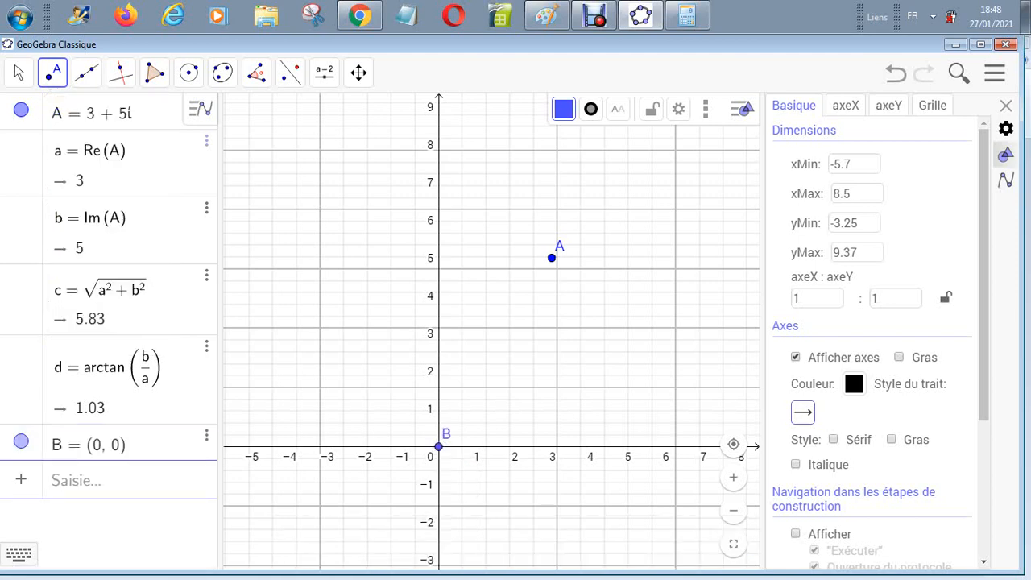
{"action": "left_click", "coordinate": [53, 72]}
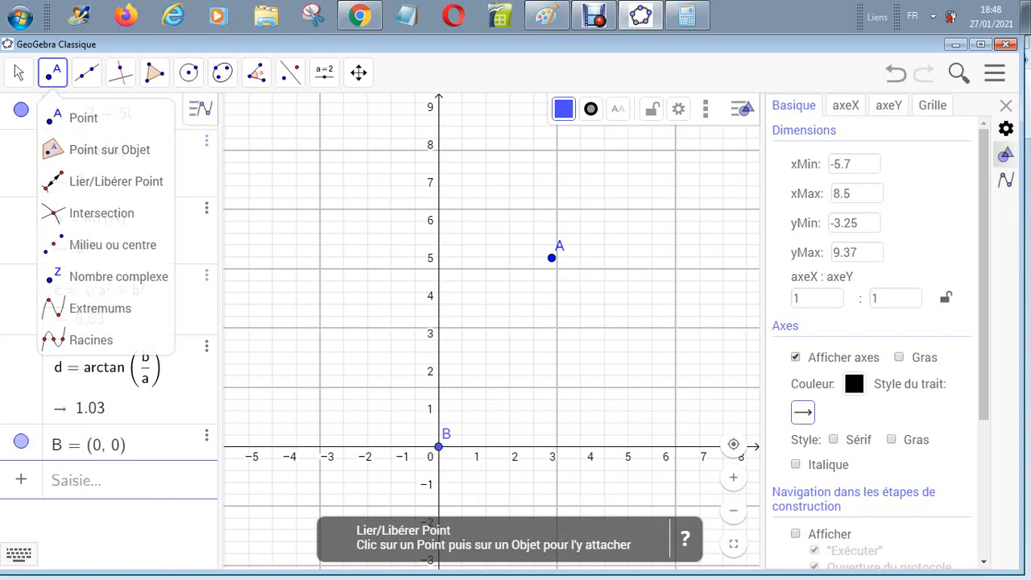
{"action": "left_click", "coordinate": [557, 447]}
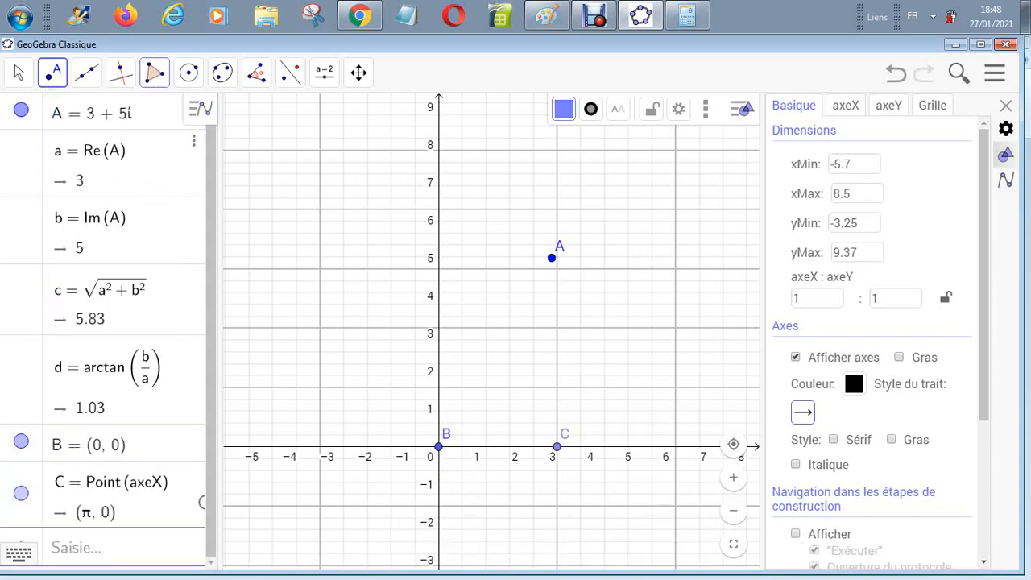
Create the angle from point C on the x-axis to point A, with its vertex at origin point B
{"action": "left_click", "coordinate": [154, 72]}
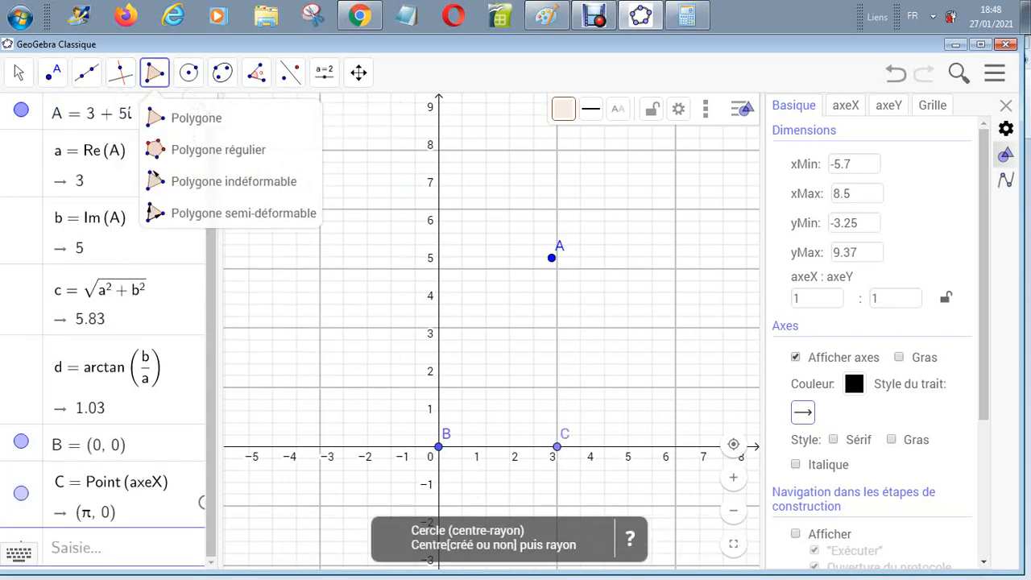
{"action": "mouse_move", "coordinate": [256, 73]}
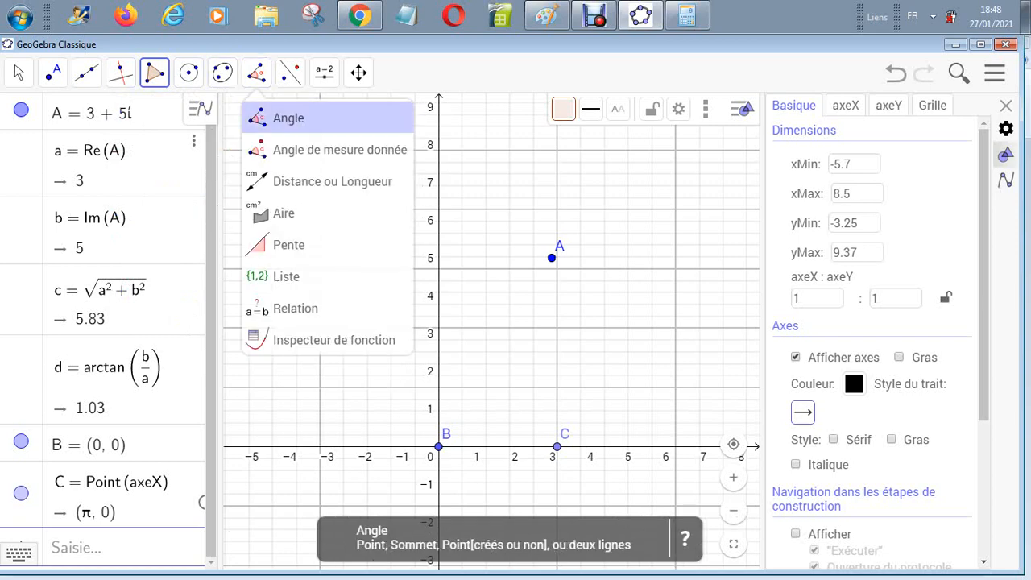
{"action": "left_click", "coordinate": [289, 118]}
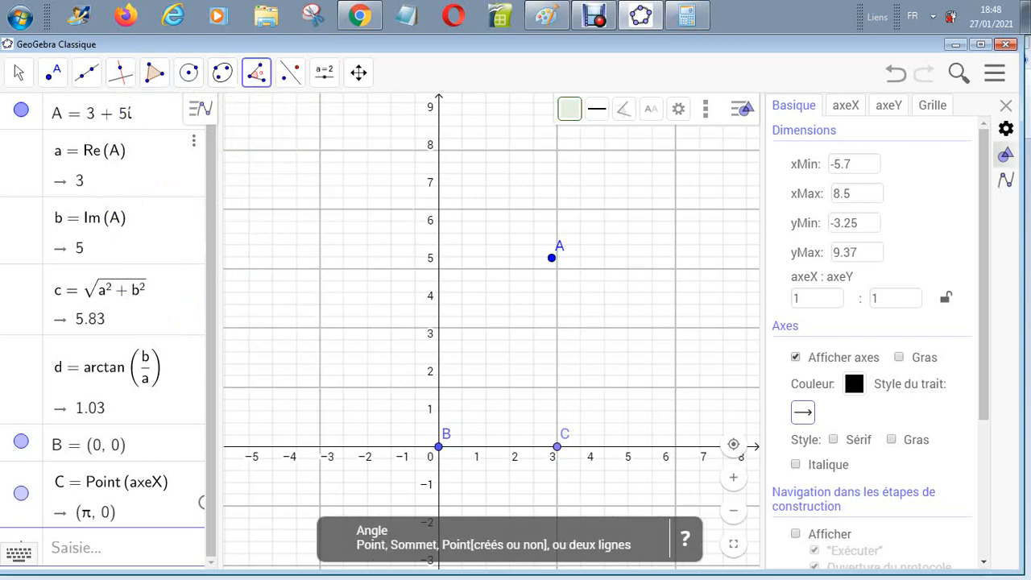
{"action": "left_click", "coordinate": [557, 446]}
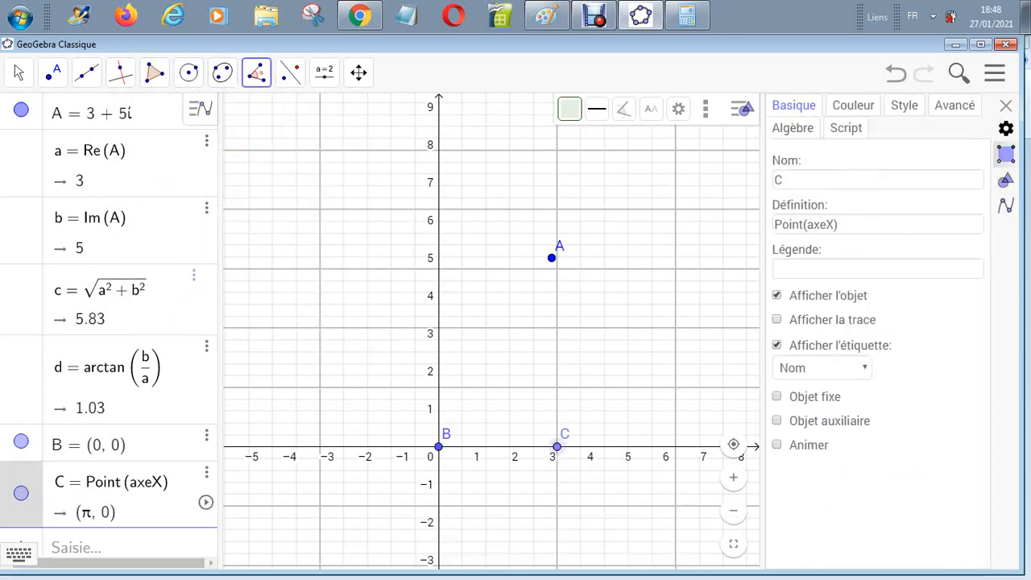
{"action": "left_click", "coordinate": [438, 447]}
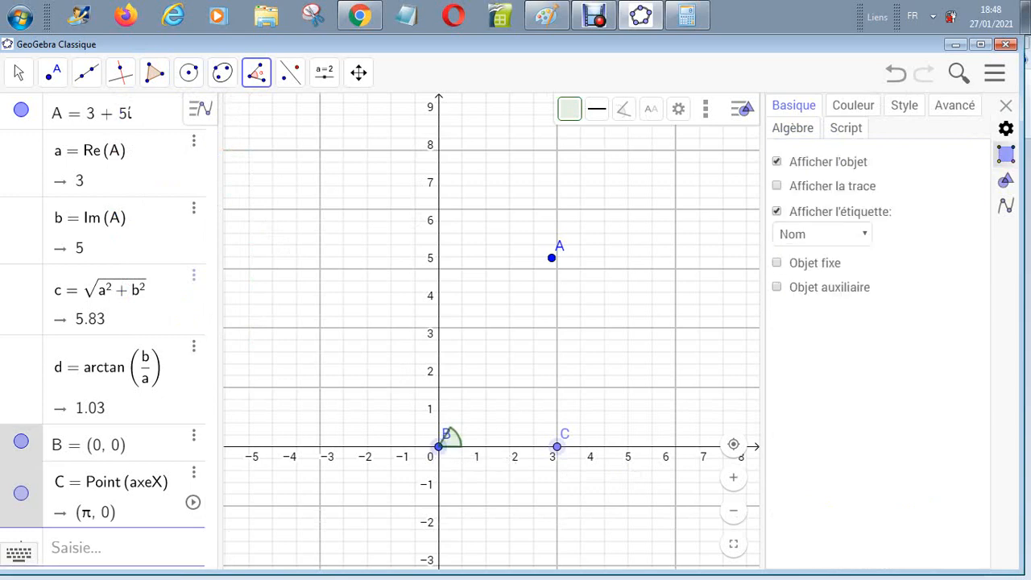
{"action": "left_click", "coordinate": [552, 258]}
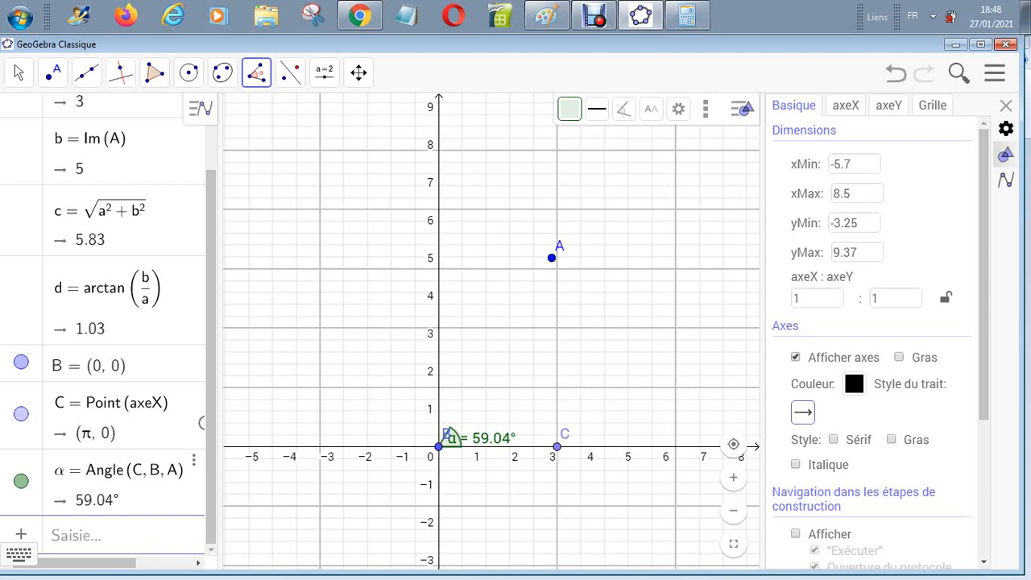
Enter the expression d*rad as a new algebra entry to express the arctangent value as an angle
{"action": "left_click", "coordinate": [113, 536]}
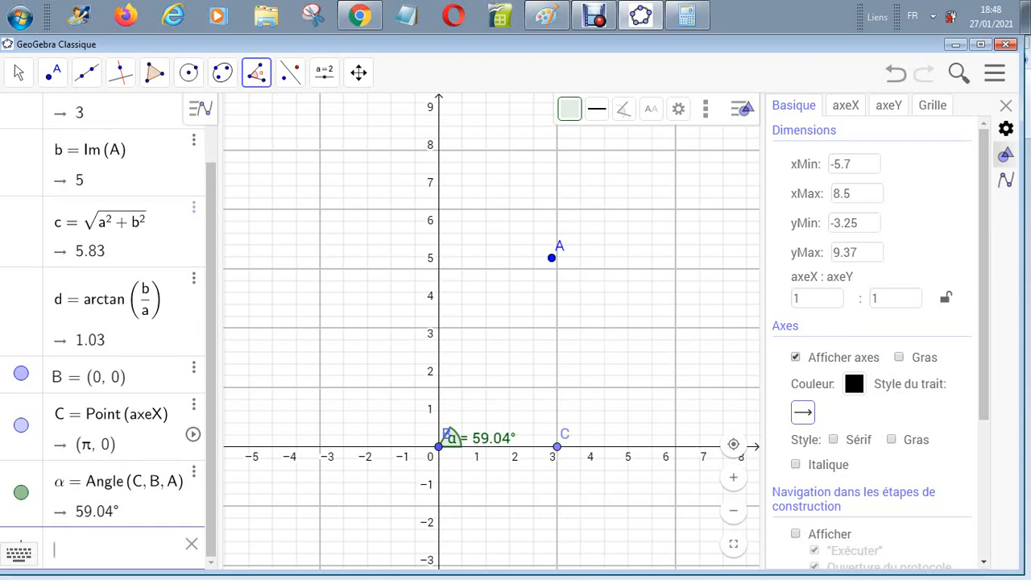
{"action": "type", "text": "d"}
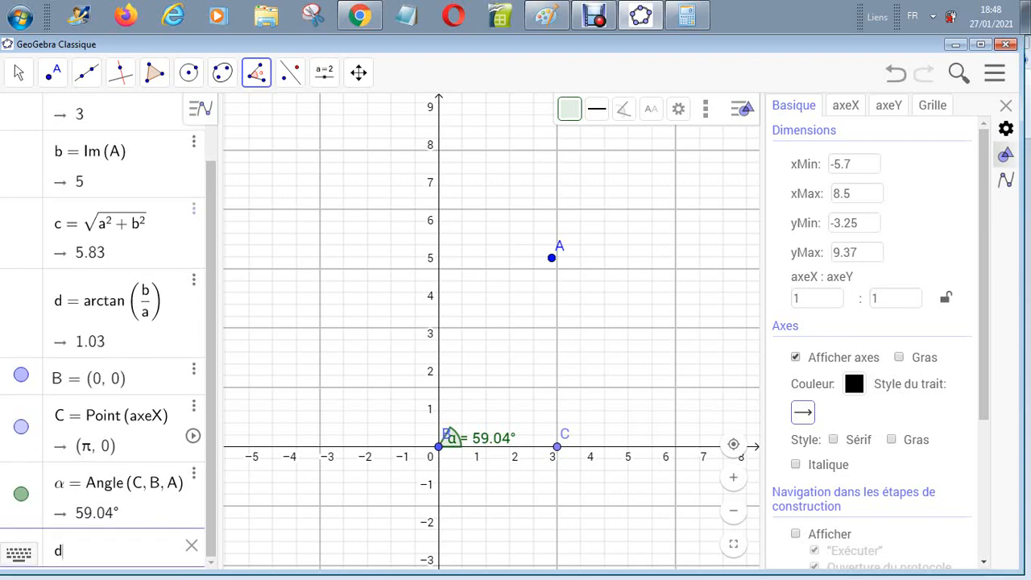
{"action": "type", "text": "*"}
{"action": "type", "text": "ra"}
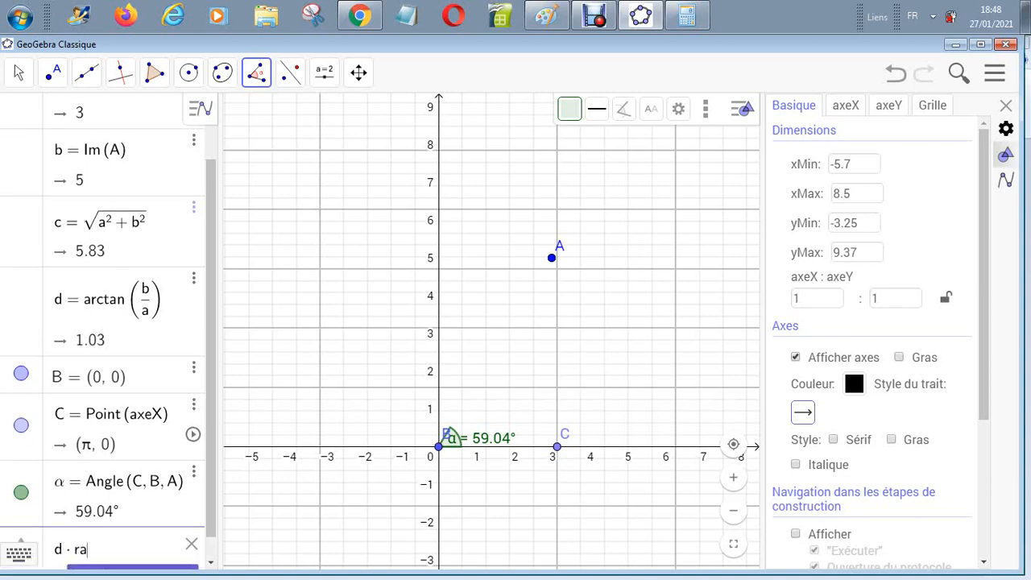
{"action": "type", "text": "d"}
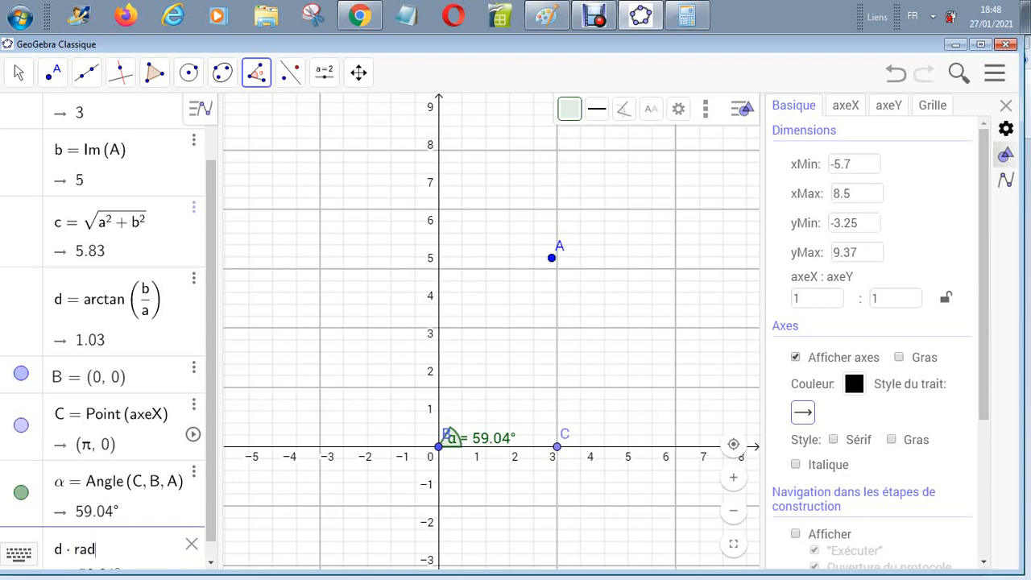
{"action": "key", "text": "Return"}
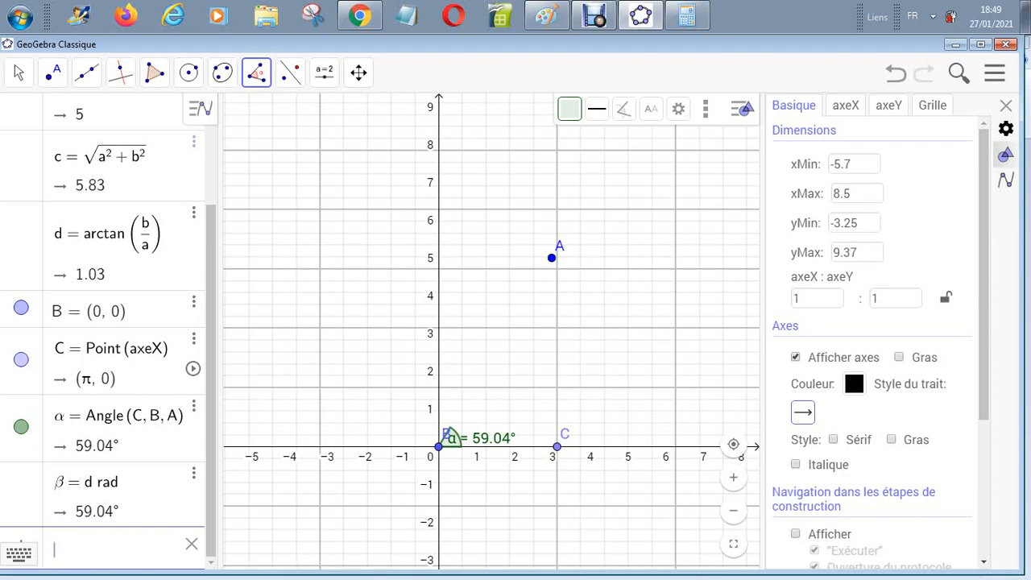
{"action": "left_click", "coordinate": [687, 16]}
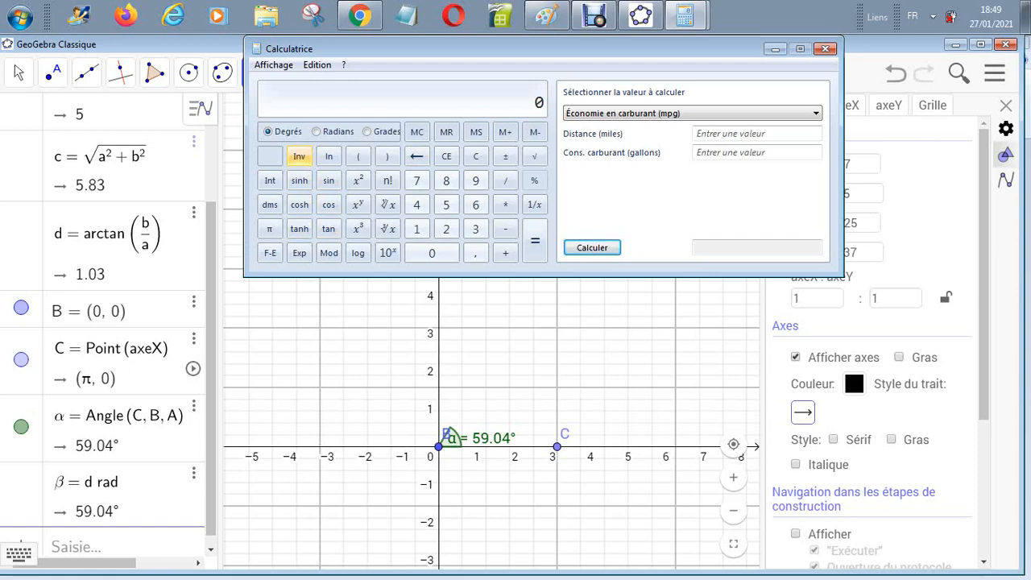
{"action": "left_click", "coordinate": [299, 156]}
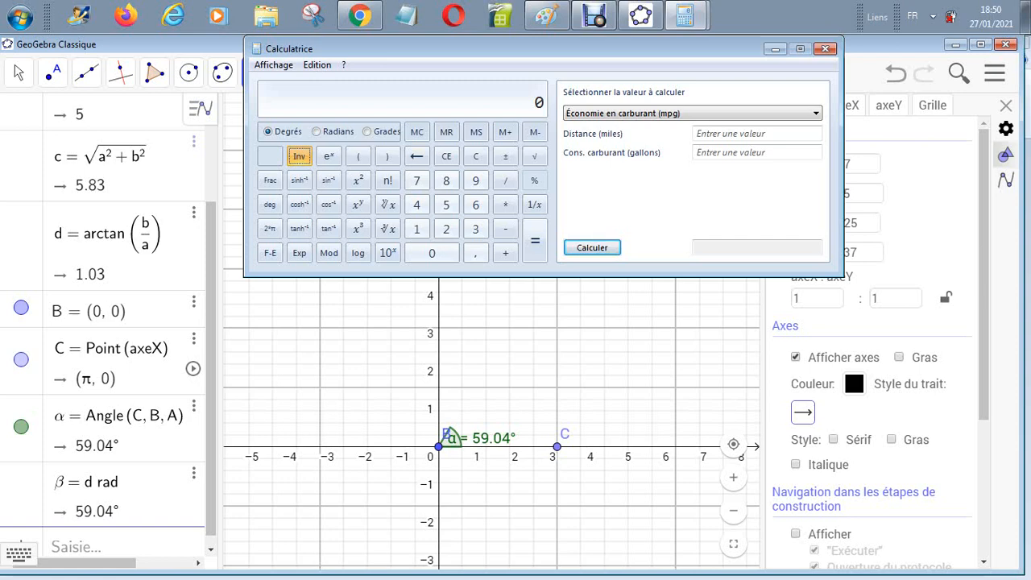
{"action": "key", "text": "alt+Tab"}
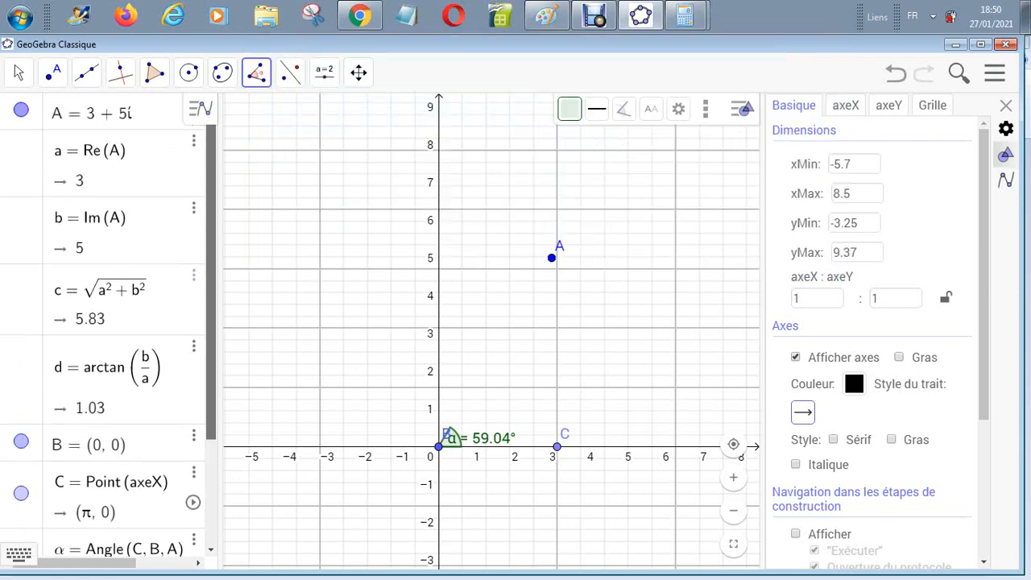
{"action": "scroll", "coordinate": [103, 322], "scroll_direction": "down", "scroll_amount": 1}
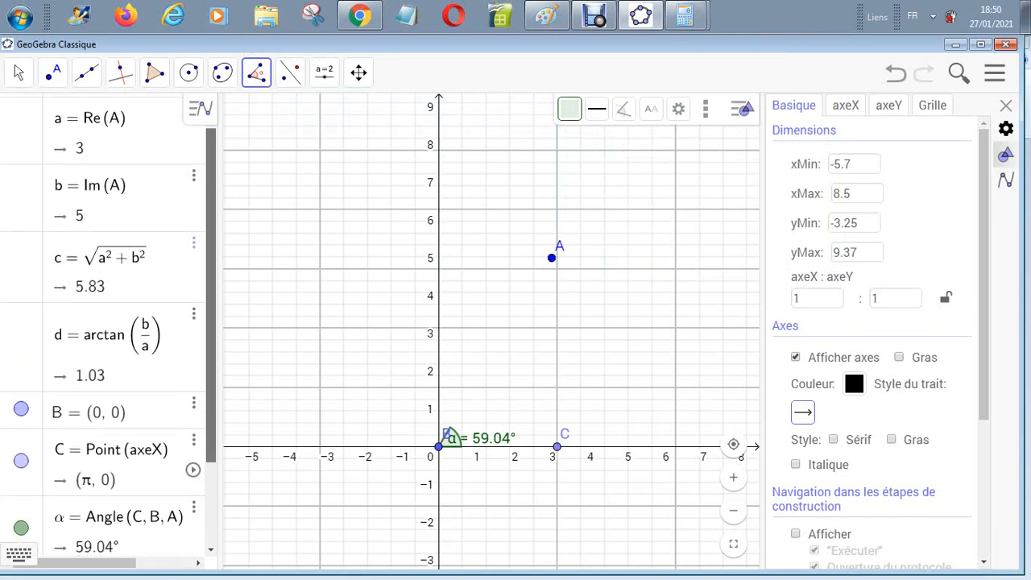
{"action": "scroll", "coordinate": [103, 322], "scroll_direction": "up", "scroll_amount": 1}
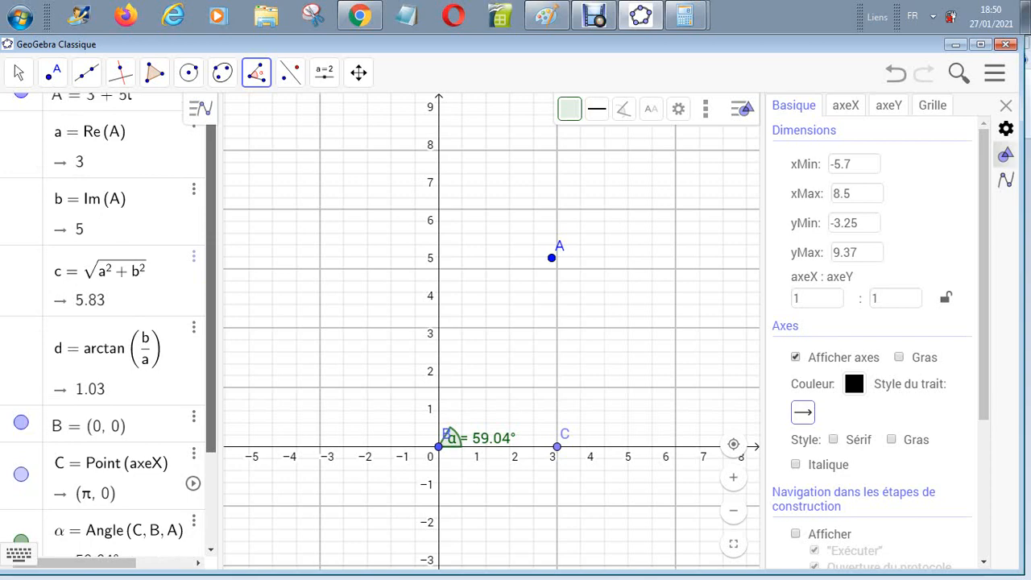
{"action": "scroll", "coordinate": [103, 323], "scroll_direction": "down", "scroll_amount": 3}
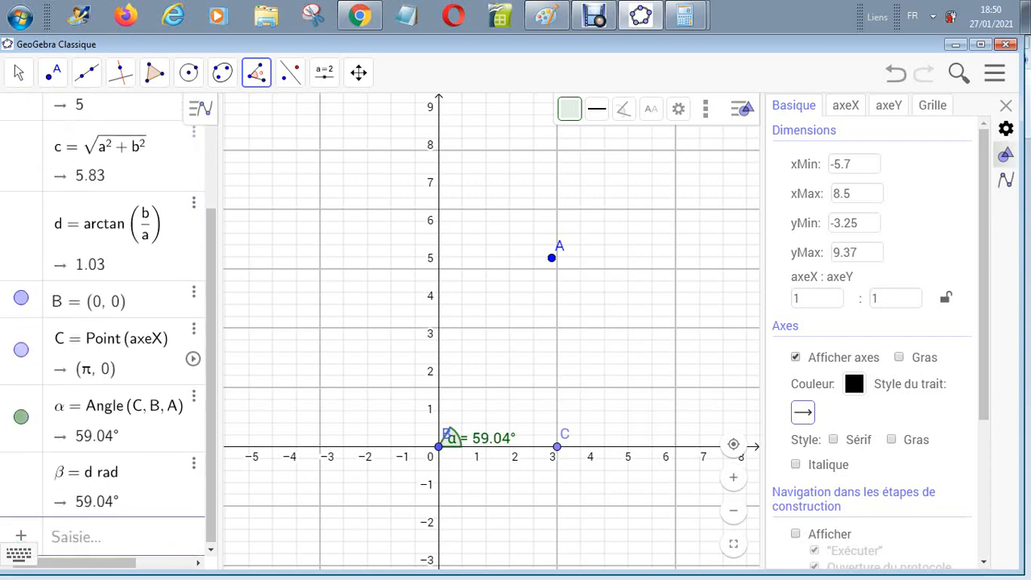
Switch to the Windows Calculator and compute the inverse tangent of 5 / 3 in degrees
{"action": "left_click", "coordinate": [684, 15]}
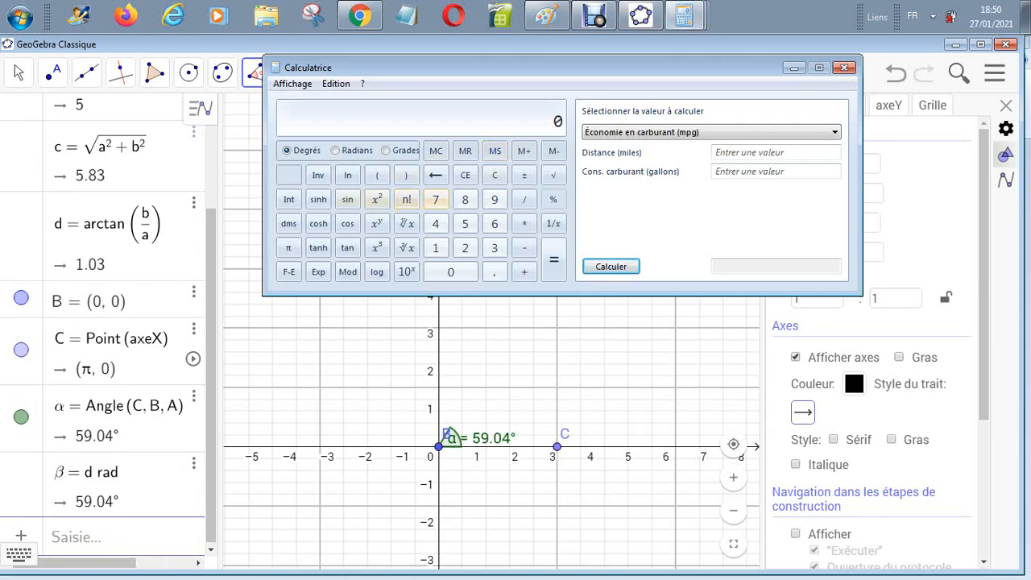
{"action": "left_click", "coordinate": [318, 175]}
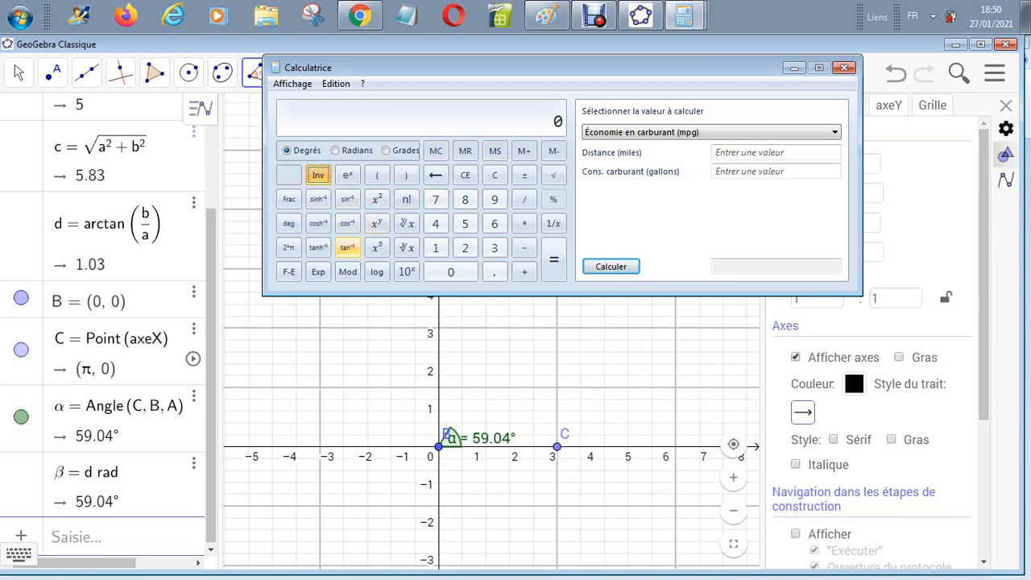
{"action": "left_click", "coordinate": [347, 248]}
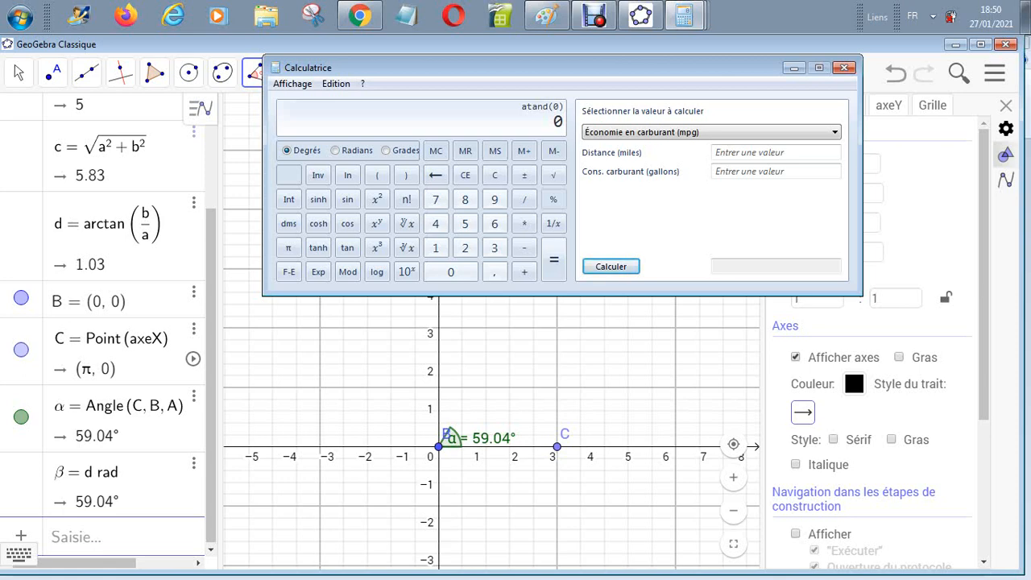
{"action": "type", "text": "5 /"}
{"action": "key", "text": "Return"}
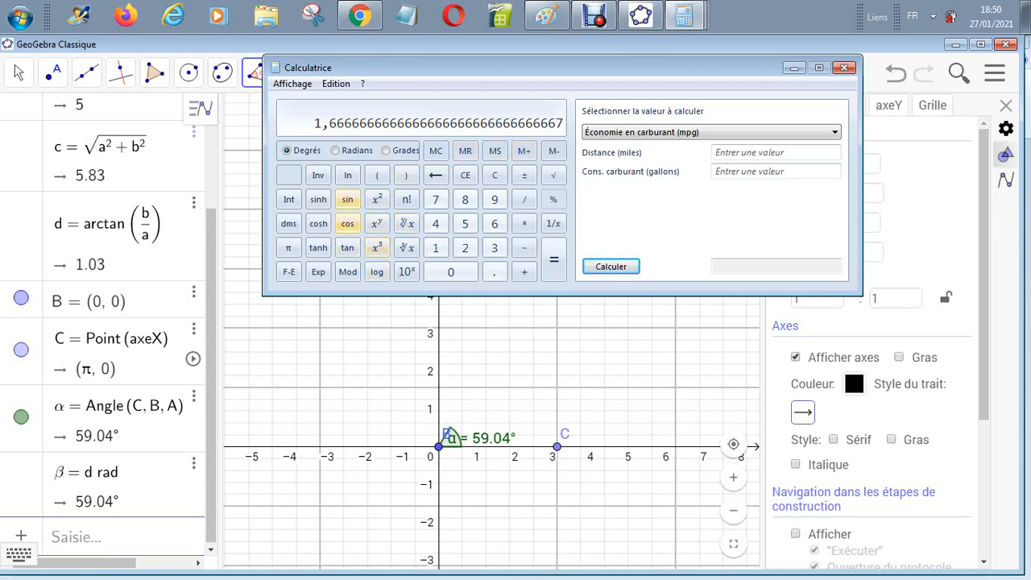
{"action": "left_click", "coordinate": [319, 174]}
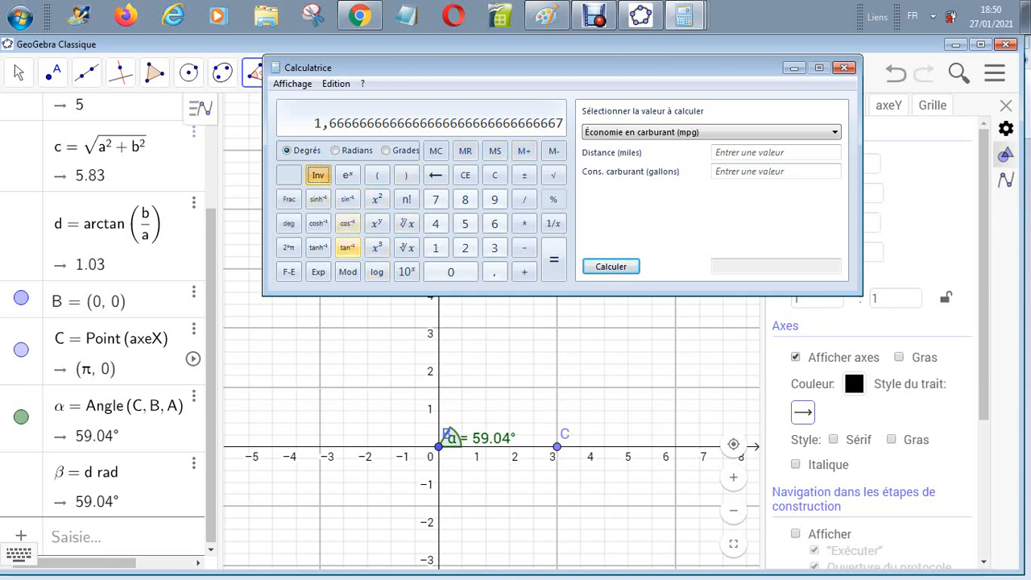
{"action": "left_click", "coordinate": [348, 247]}
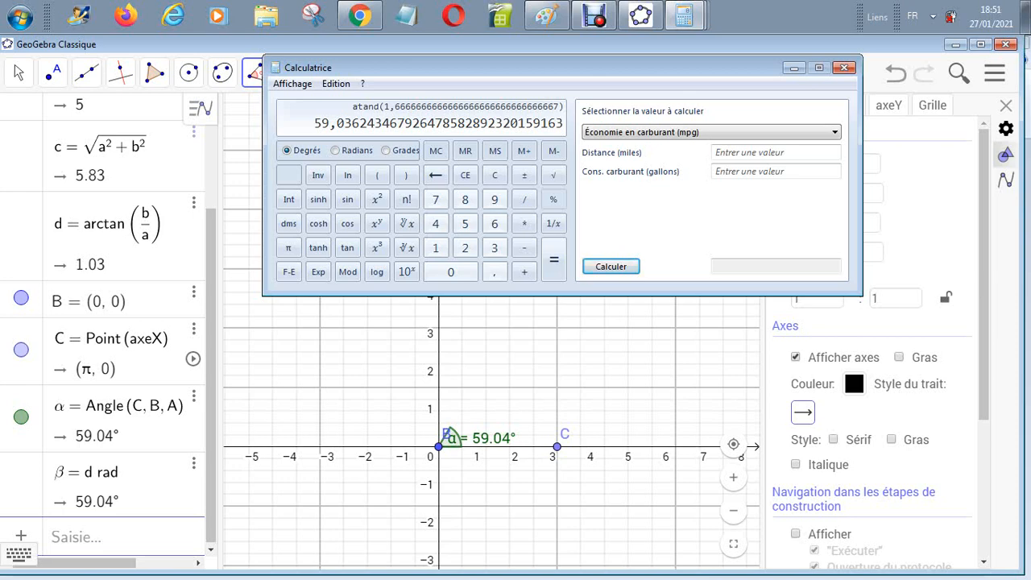
Switch back to GeoGebra and set the global rounding to 5 decimal places (5 décimales)
{"action": "left_click", "coordinate": [1006, 128]}
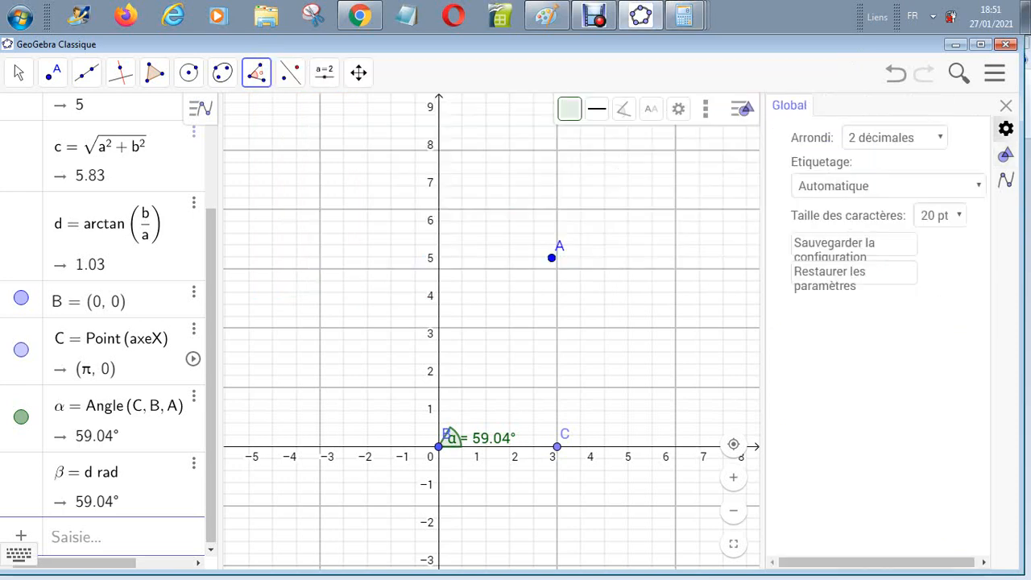
{"action": "left_click", "coordinate": [895, 137]}
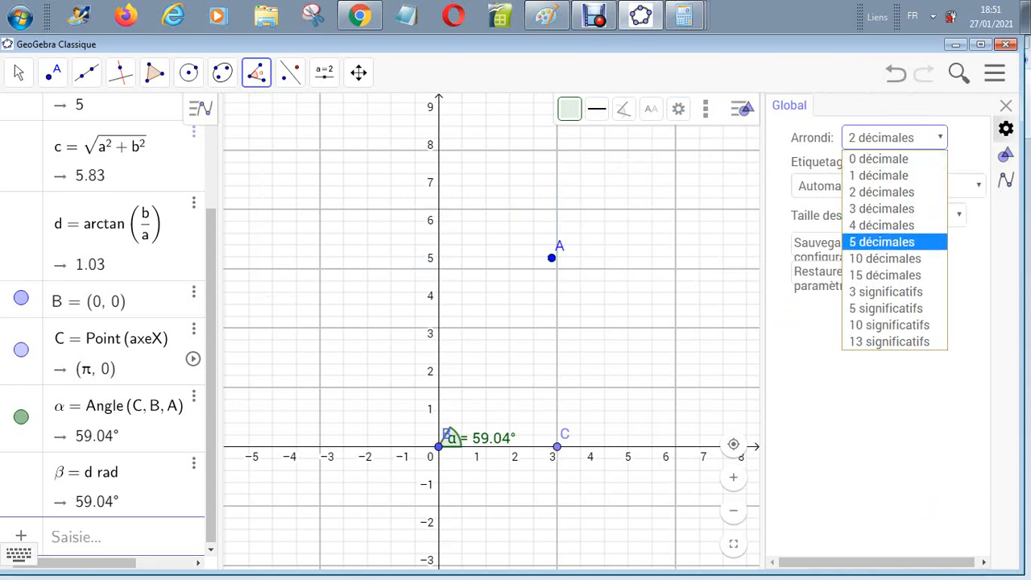
{"action": "left_click", "coordinate": [882, 242]}
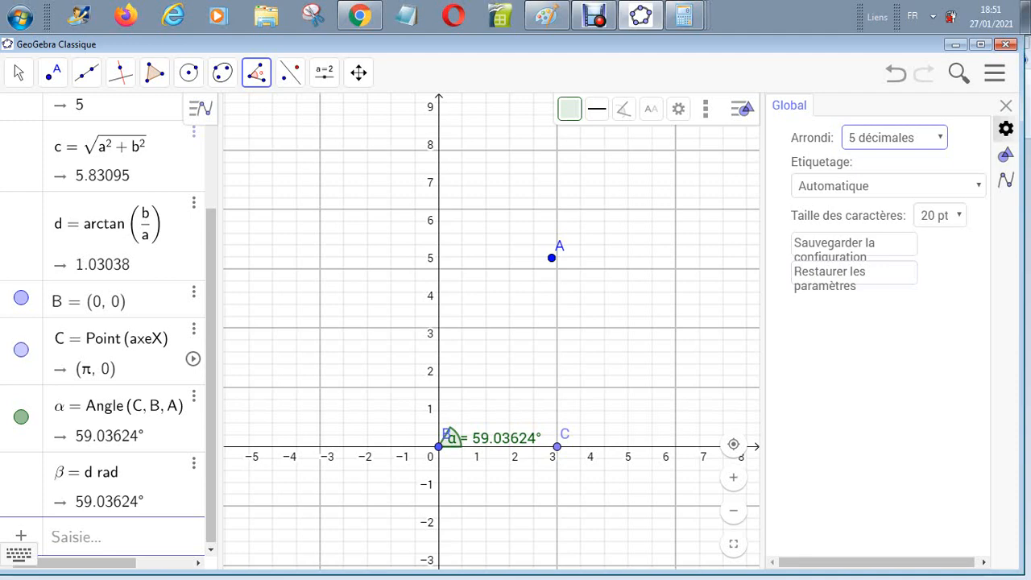
Recompute the inverse tangent of 5 / 3 in degrees in Calculator, then return to GeoGebra to compare it with angles α and β
{"action": "left_click", "coordinate": [685, 16]}
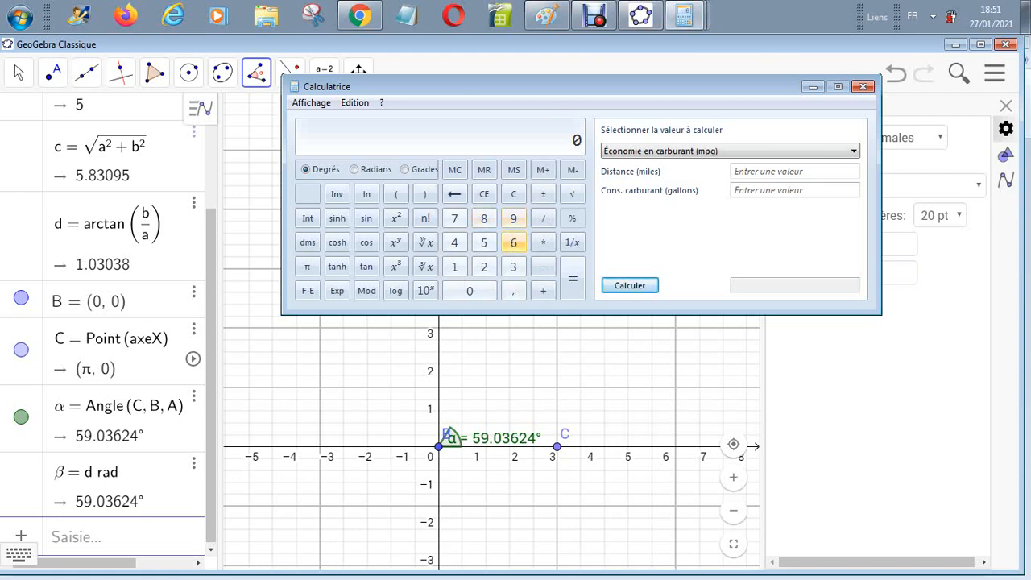
{"action": "left_click", "coordinate": [484, 242]}
{"action": "left_click", "coordinate": [543, 219]}
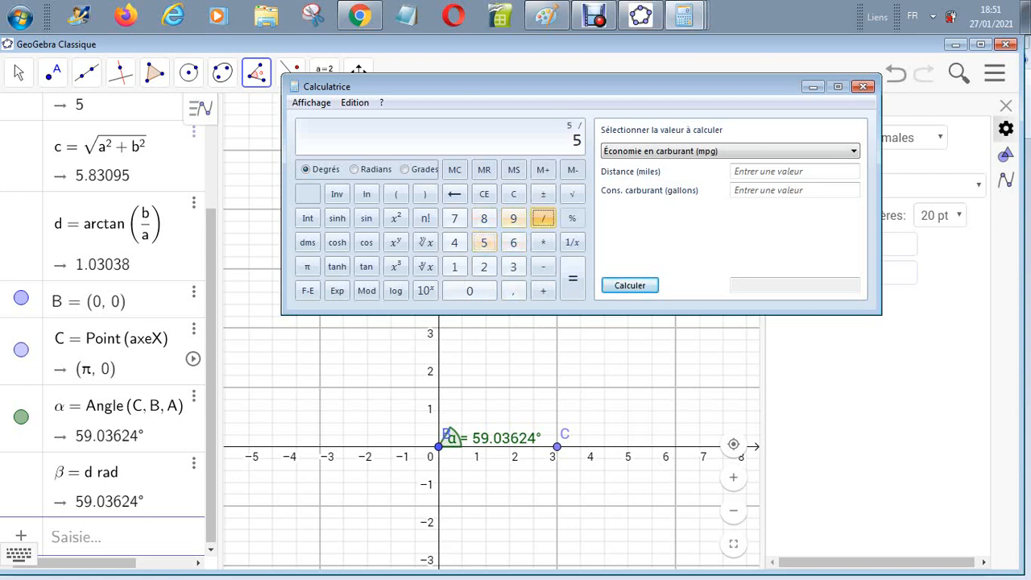
{"action": "left_click", "coordinate": [514, 267]}
{"action": "left_click", "coordinate": [573, 279]}
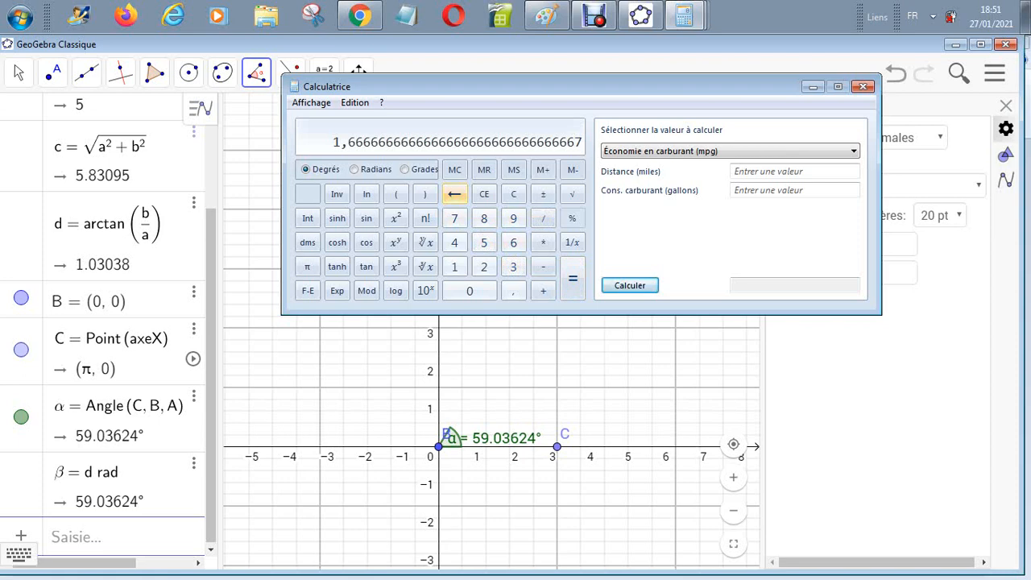
{"action": "left_click", "coordinate": [336, 193]}
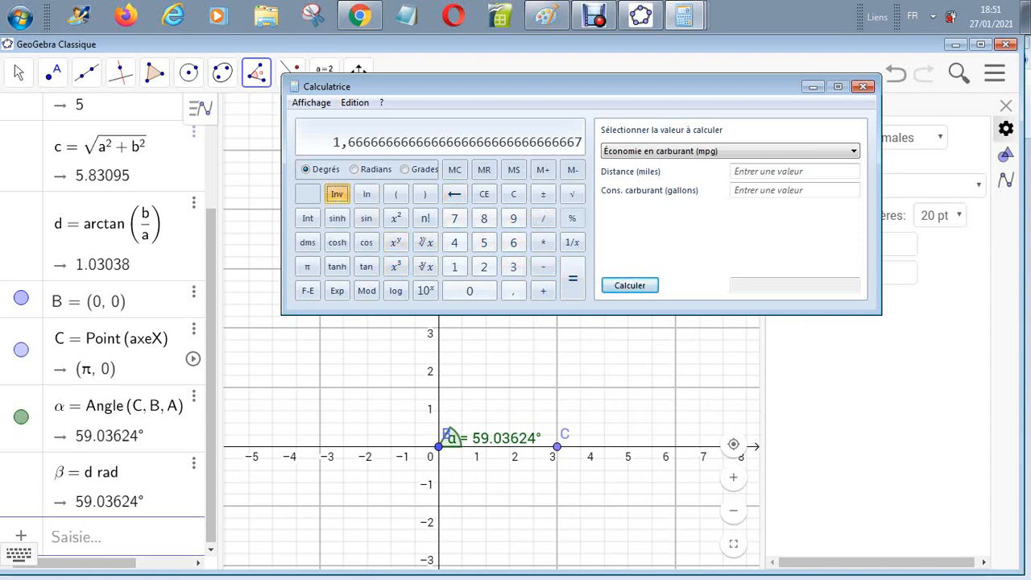
{"action": "left_click", "coordinate": [367, 266]}
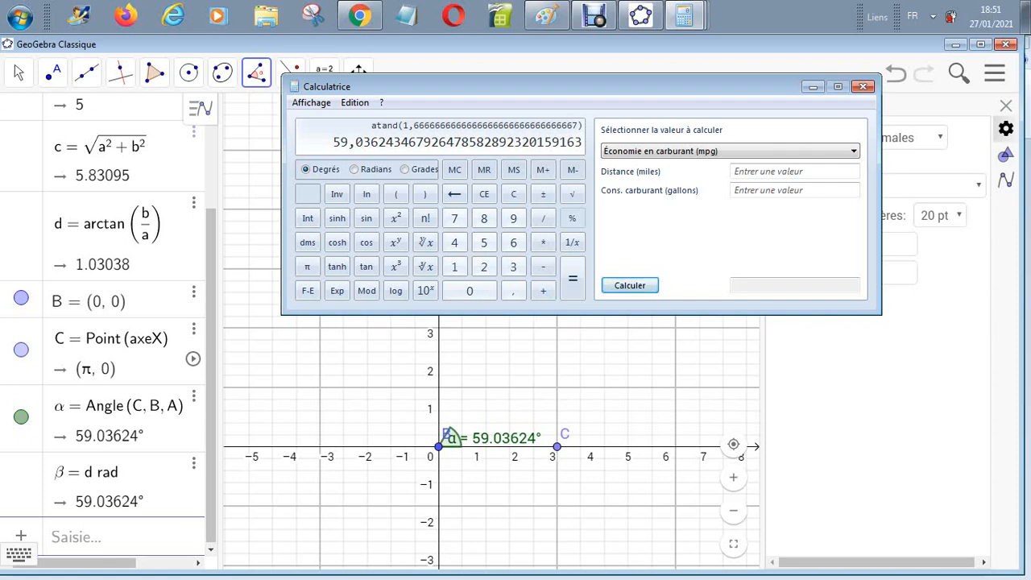
{"action": "left_click", "coordinate": [813, 86]}
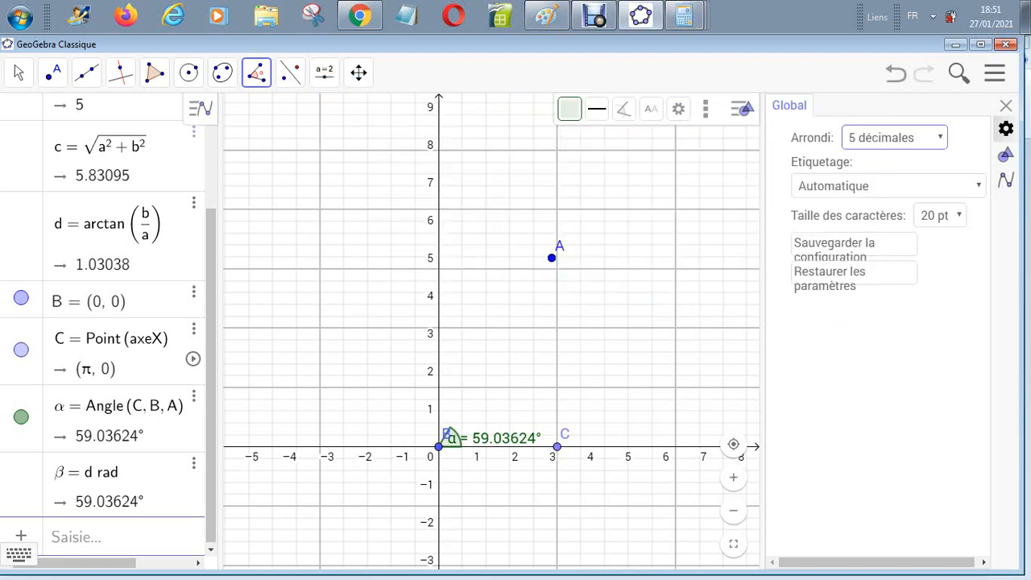
{"action": "scroll", "coordinate": [105, 322], "scroll_direction": "up", "scroll_amount": 1}
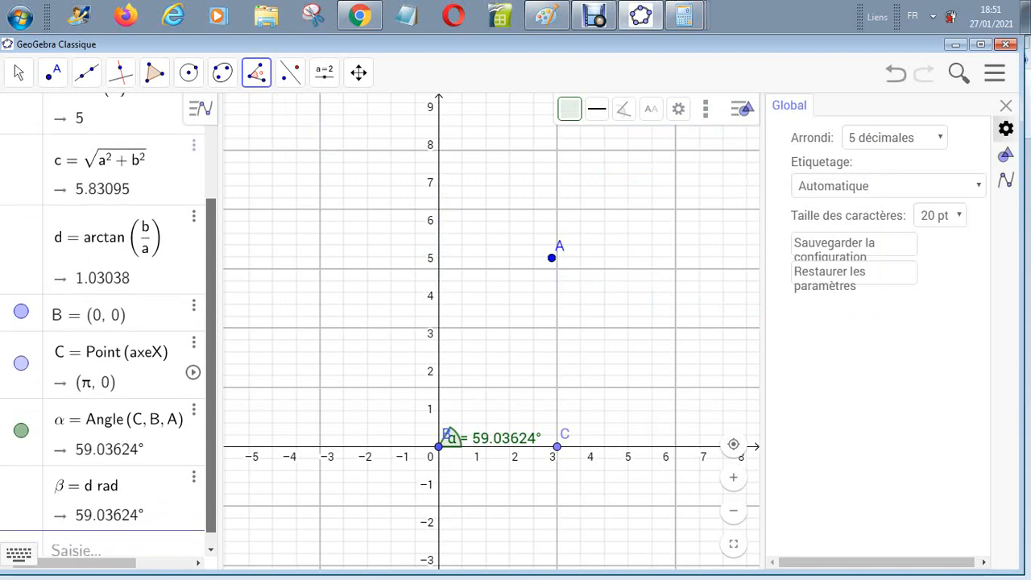
{"action": "scroll", "coordinate": [105, 322], "scroll_direction": "down", "scroll_amount": 1}
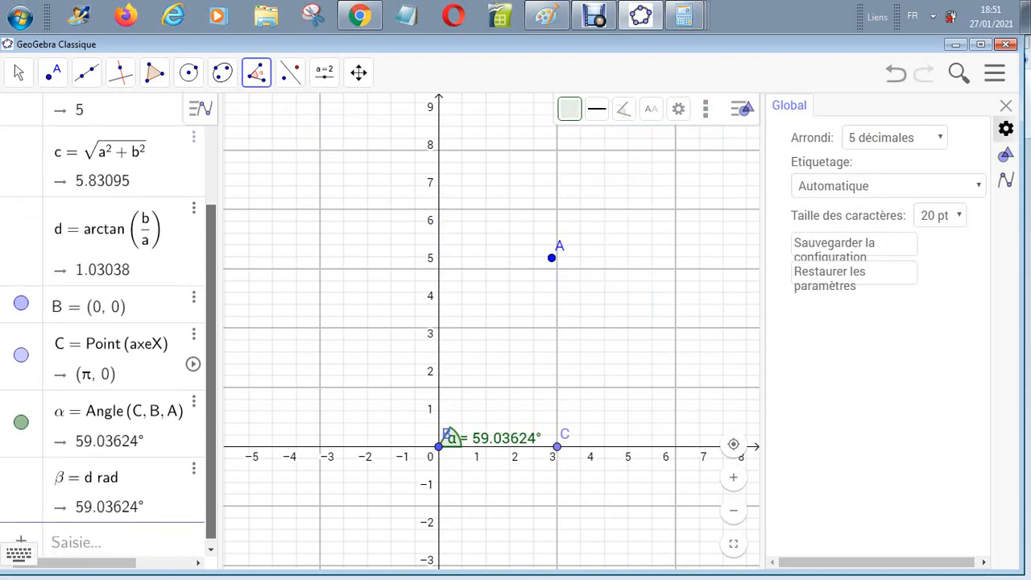
{"action": "scroll", "coordinate": [105, 322], "scroll_direction": "down", "scroll_amount": 1}
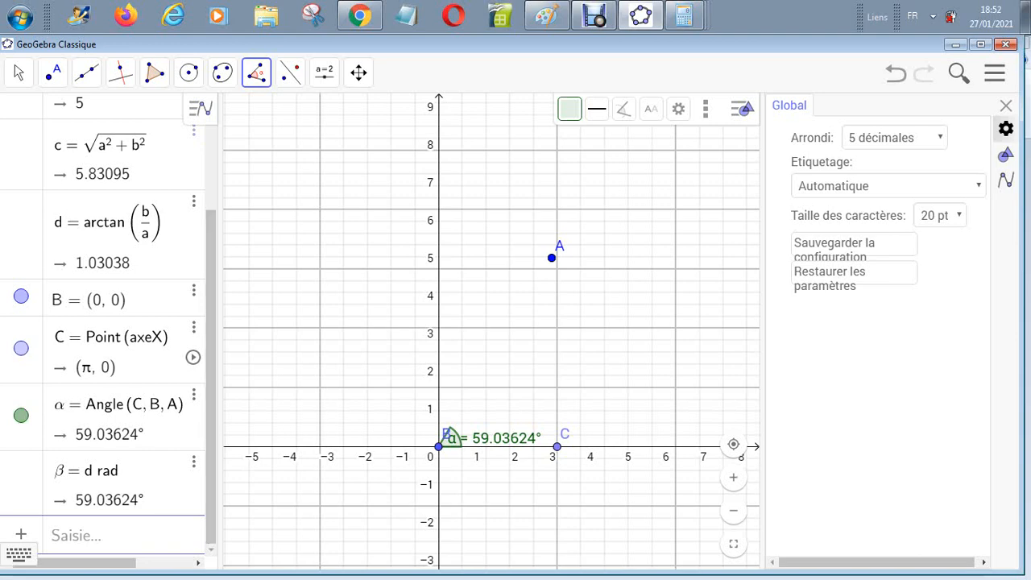
{"action": "left_click", "coordinate": [105, 536]}
{"action": "type", "text": "di"}
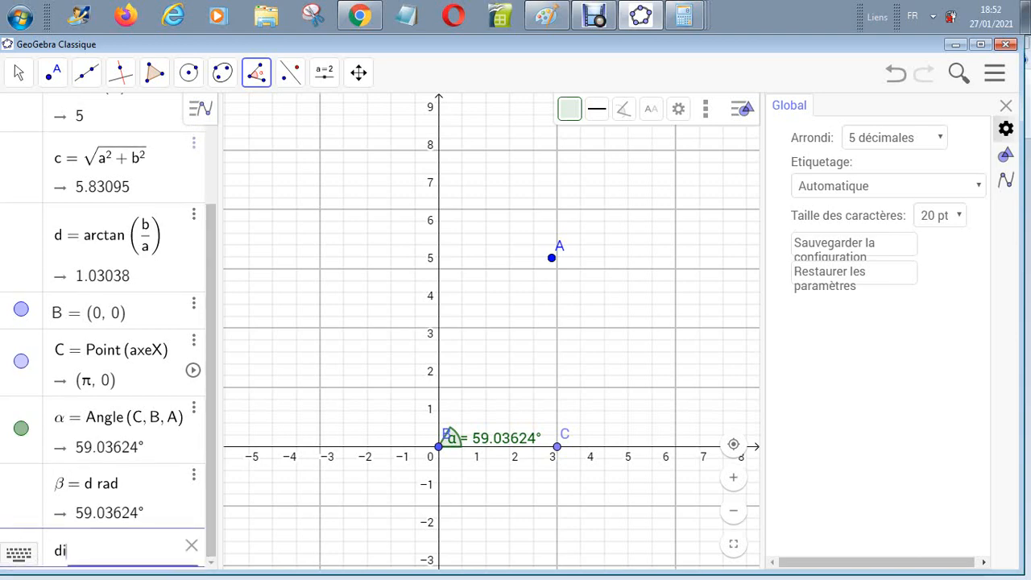
{"action": "type", "text": "stance ("}
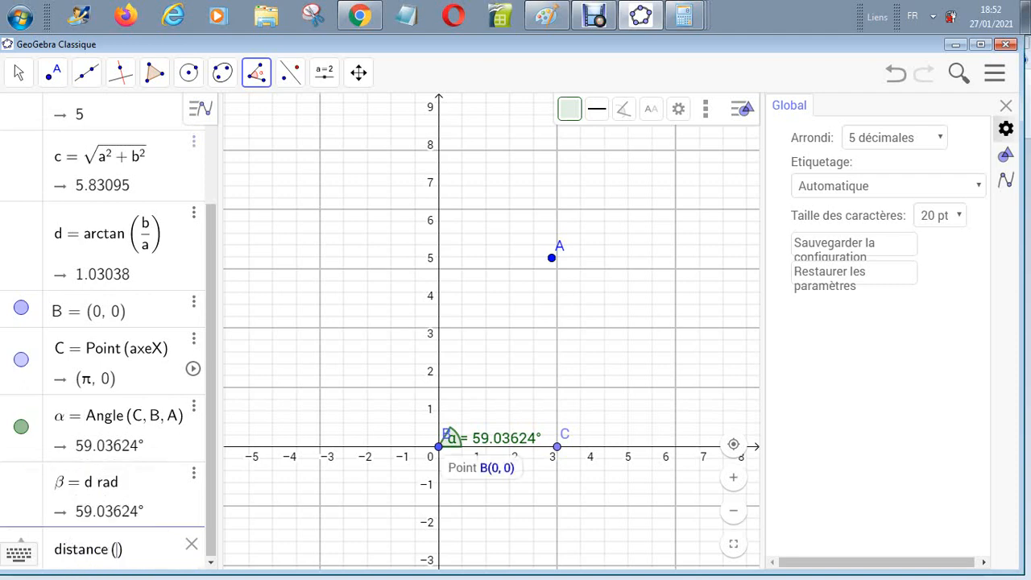
{"action": "left_click", "coordinate": [440, 448]}
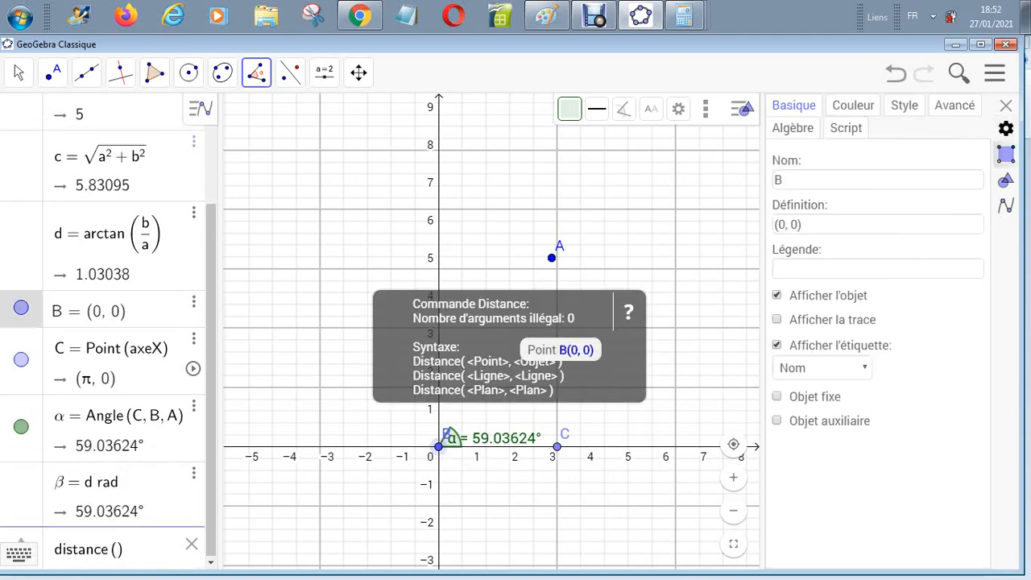
{"action": "left_click", "coordinate": [552, 258]}
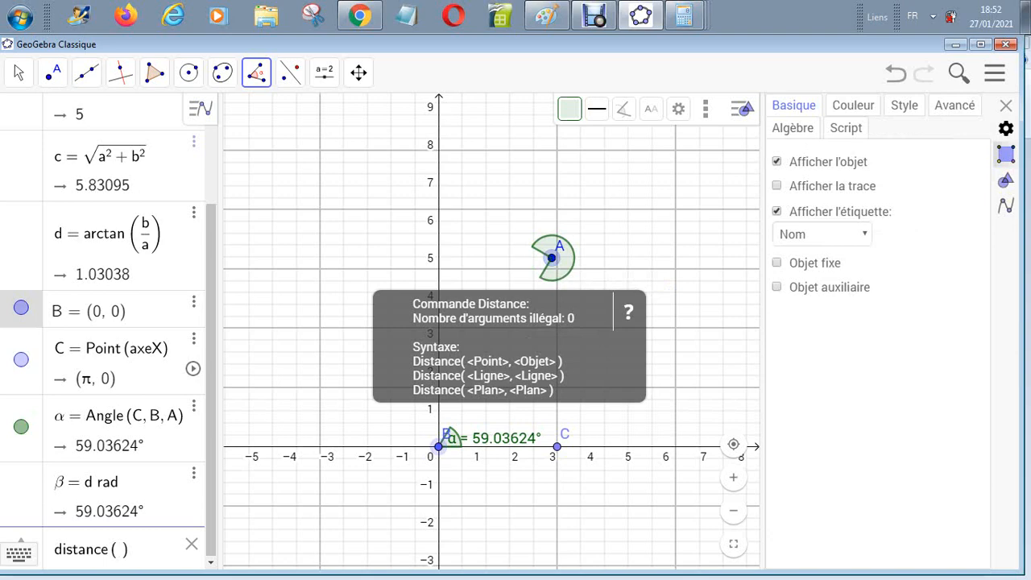
{"action": "key", "text": "ctrl+z"}
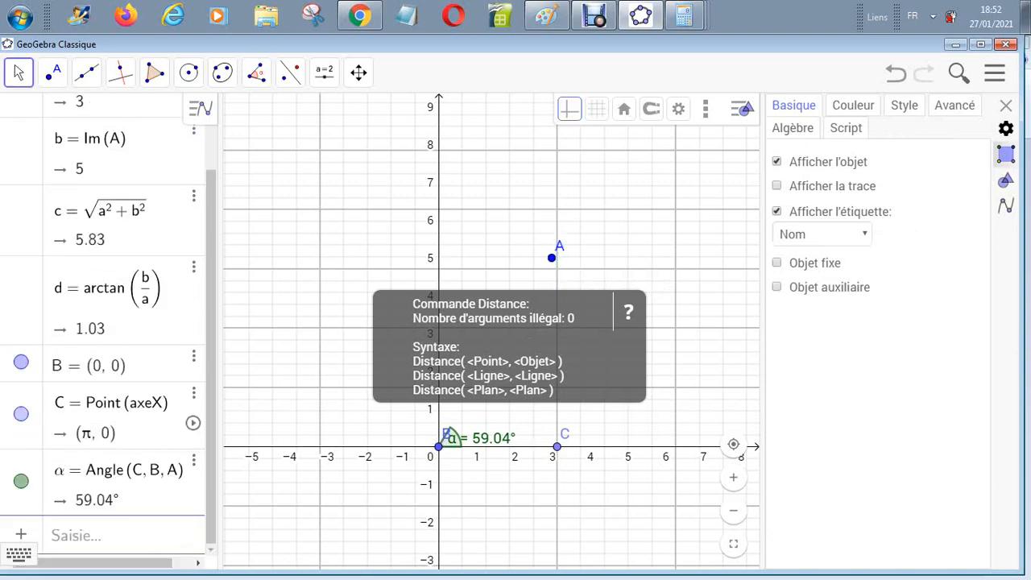
{"action": "key", "text": "Escape"}
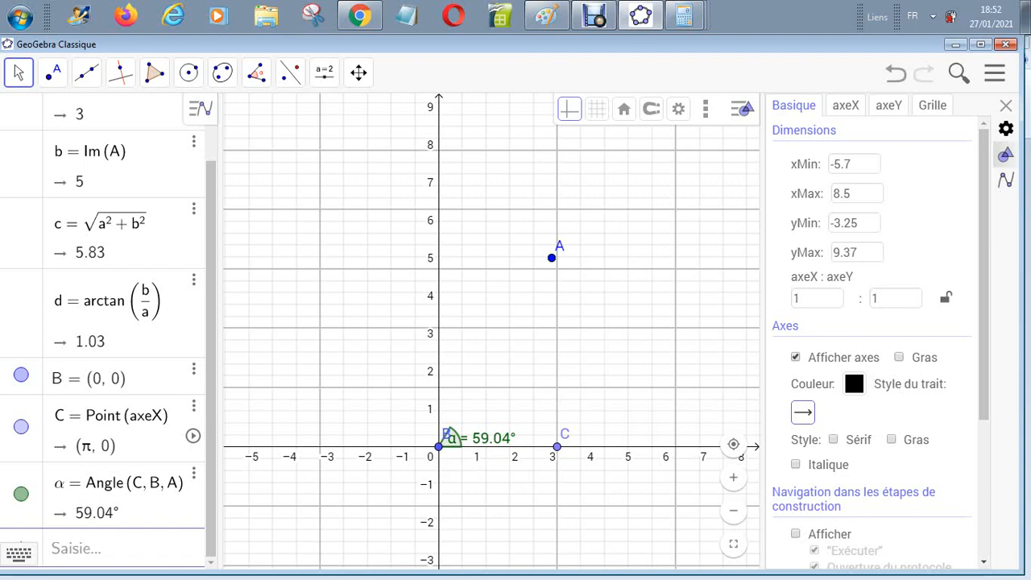
Enter the expression distance(B, A) as a new algebra entry to compute the modulus as the distance from the origin to A
{"action": "scroll", "coordinate": [145, 403], "scroll_direction": "up", "scroll_amount": 1}
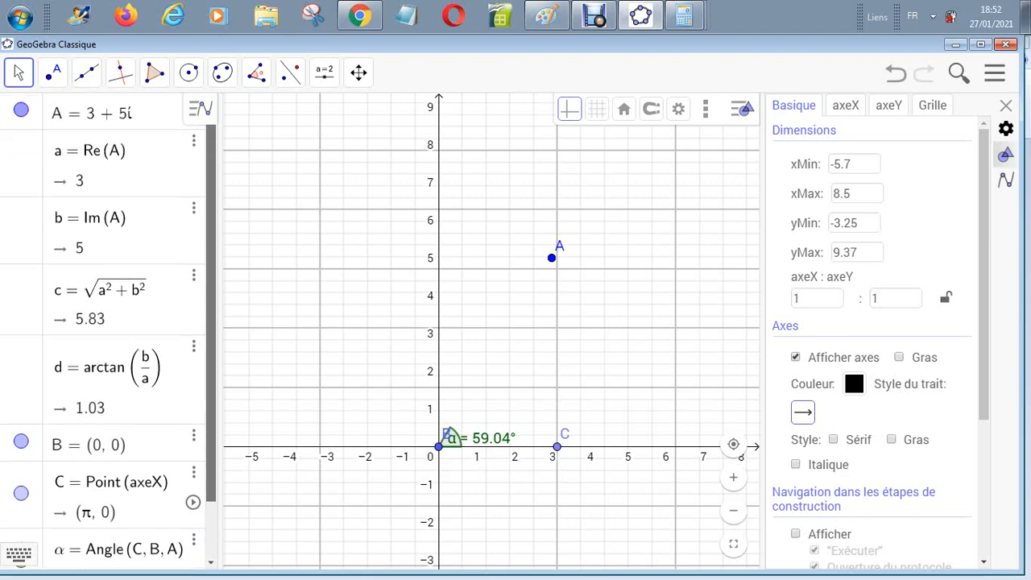
{"action": "scroll", "coordinate": [105, 322], "scroll_direction": "down", "scroll_amount": 1}
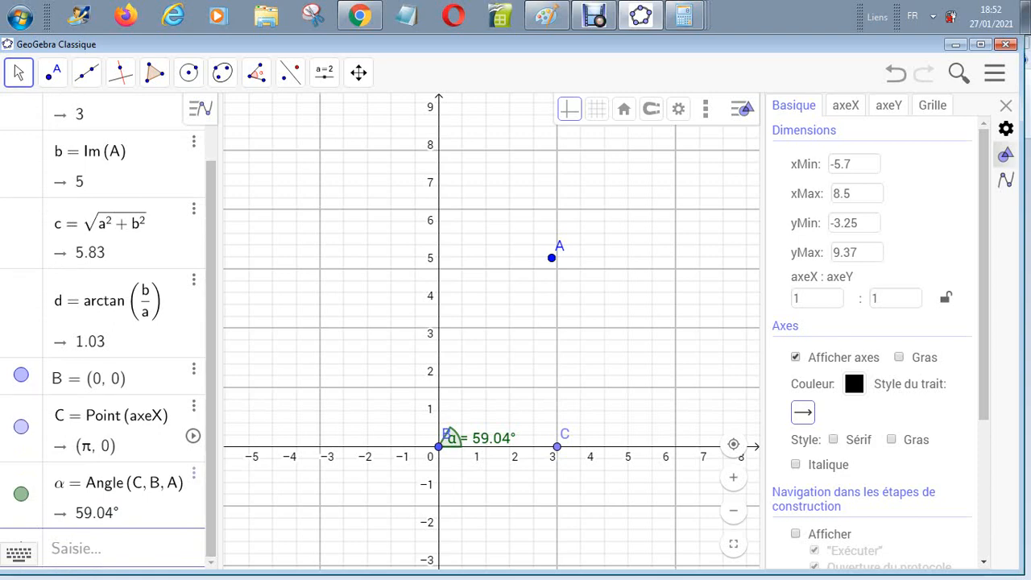
{"action": "left_click", "coordinate": [77, 549]}
{"action": "type", "text": "dist"}
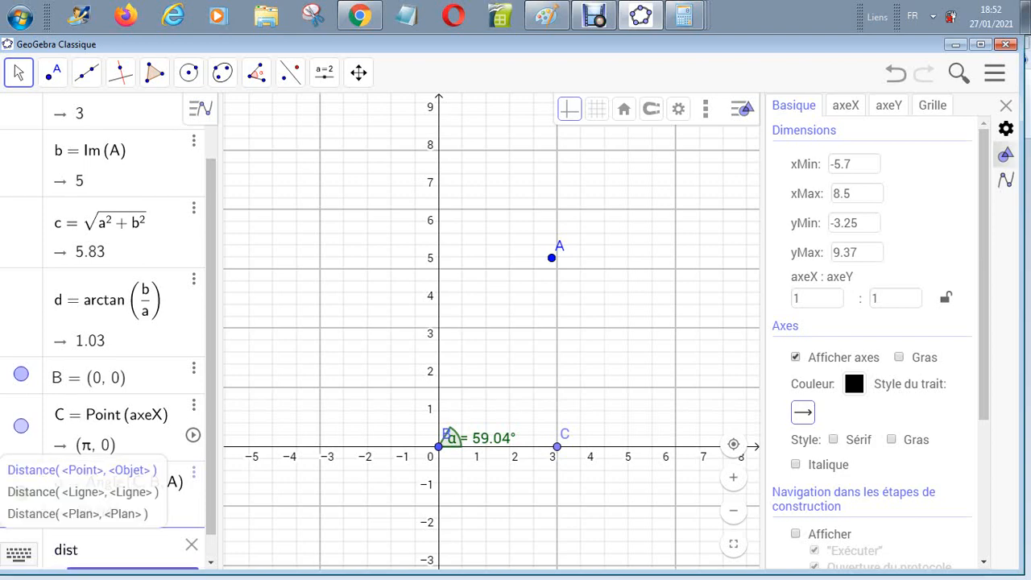
{"action": "type", "text": "ance ("}
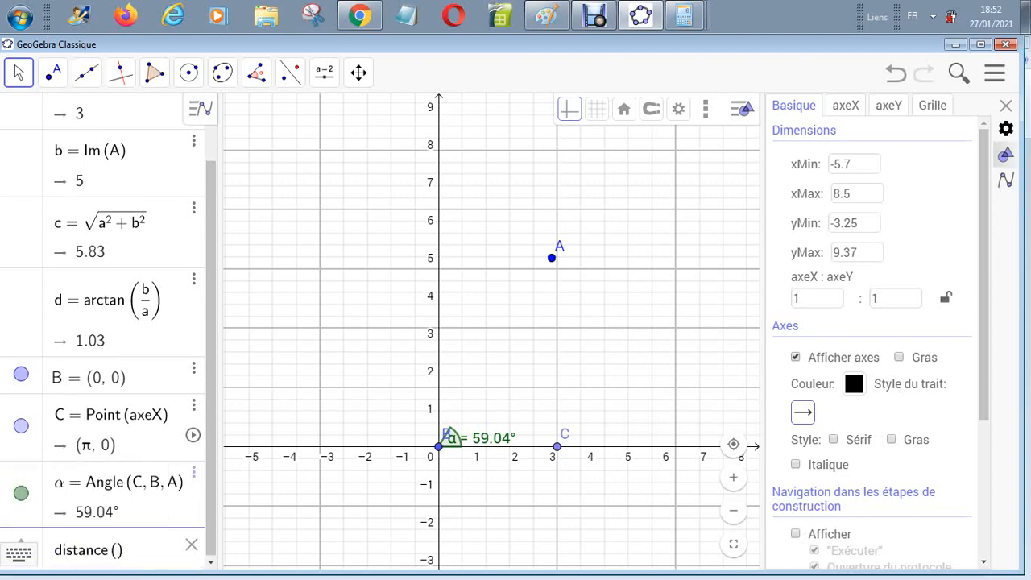
{"action": "type", "text": "B, A"}
{"action": "key", "text": "Return"}
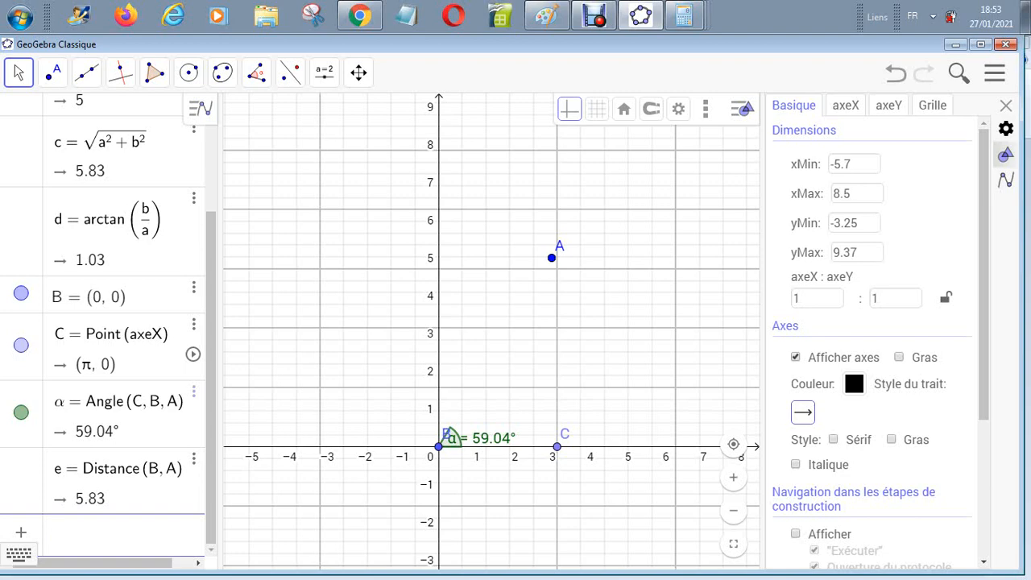
Draw a vector (Vecteur) from the origin point B to point A
{"action": "left_click", "coordinate": [86, 72]}
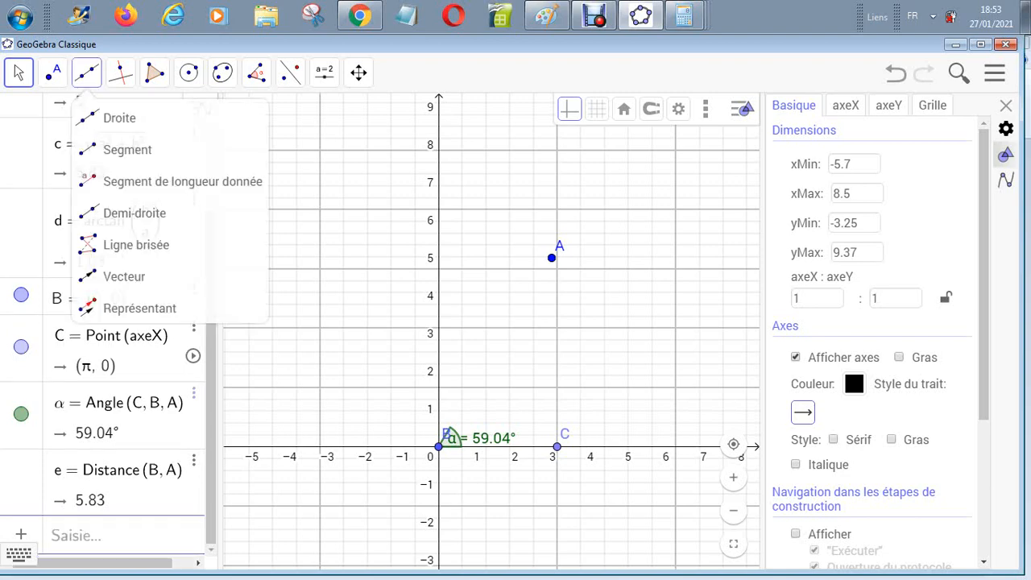
{"action": "left_click", "coordinate": [124, 277]}
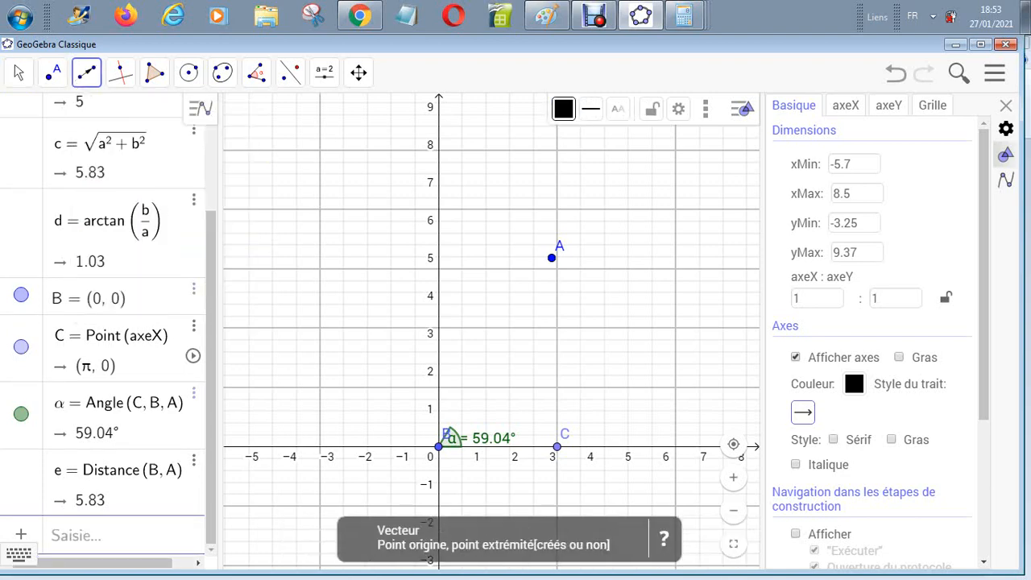
{"action": "left_click", "coordinate": [439, 446]}
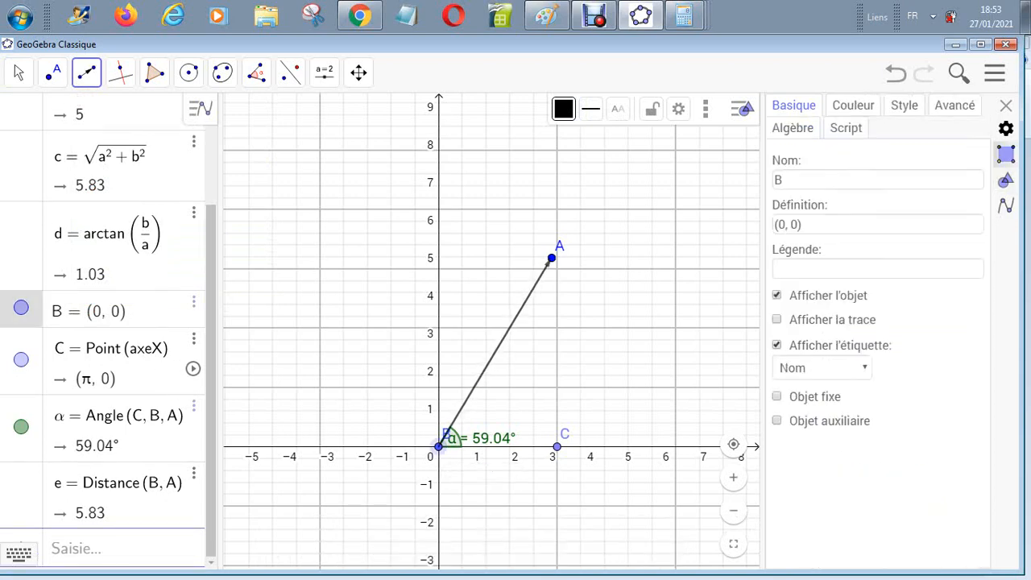
{"action": "left_click", "coordinate": [551, 259]}
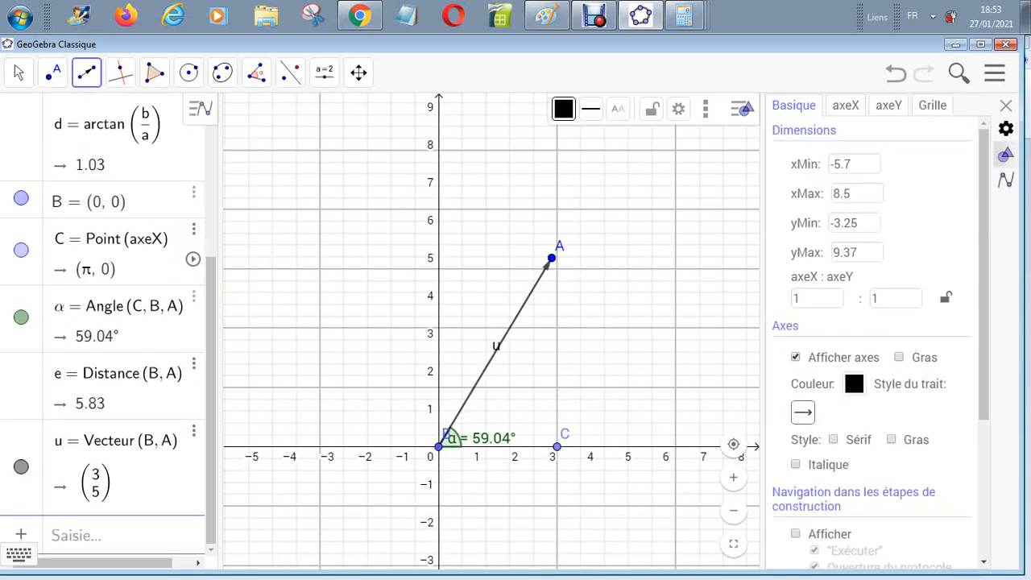